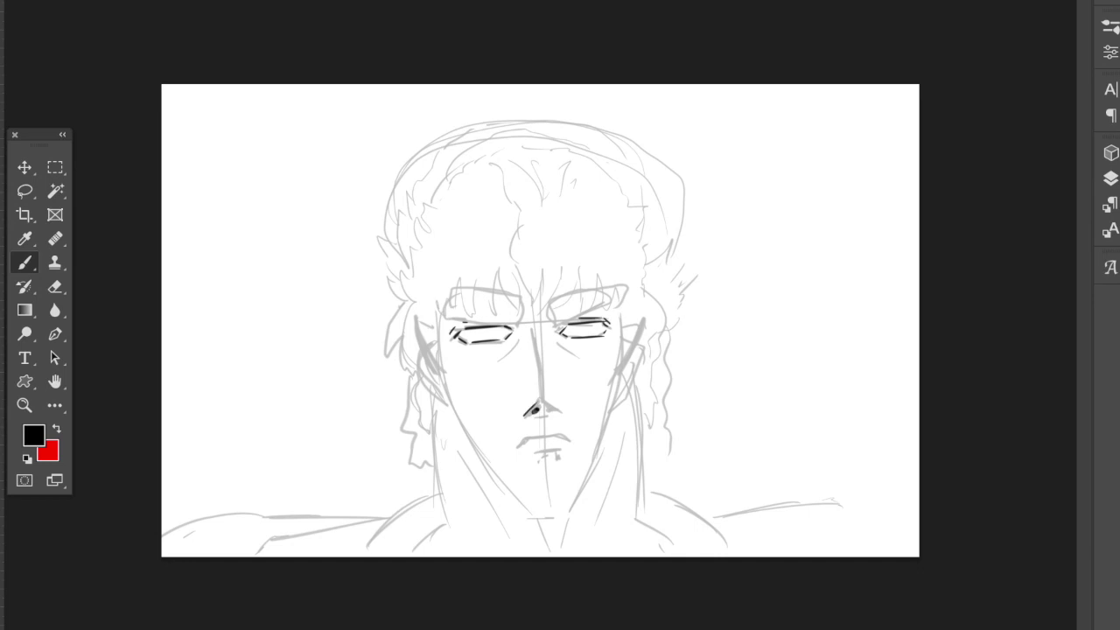
Ink the nose bridge and chin shading in black, and hatch the shadows under both eyes
left_click_drag(535, 339, 534, 308)
mouse_move(518, 442)
left_mouse_down()
mouse_move(568, 444)
mouse_move(551, 462)
mouse_move(564, 469)
mouse_move(538, 501)
left_mouse_up()
left_click_drag(524, 343, 502, 359)
mouse_move(508, 351)
left_mouse_down()
mouse_move(491, 373)
mouse_move(487, 362)
left_mouse_up()
left_click_drag(563, 338, 551, 356)
left_click_drag(579, 339, 569, 357)
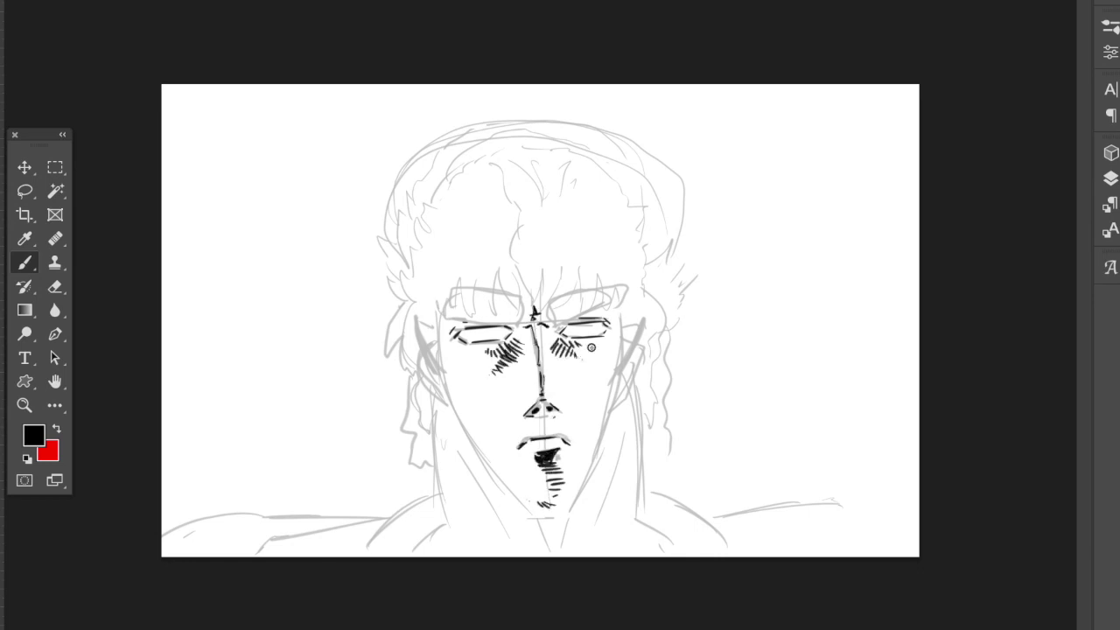
Ink the brow lines above both eyes along with the spiky strands of hair hanging over them
mouse_move(409, 317)
left_mouse_down()
mouse_move(437, 358)
mouse_move(541, 289)
mouse_move(623, 286)
left_mouse_up()
left_click_drag(445, 320, 525, 324)
left_click_drag(546, 327, 623, 292)
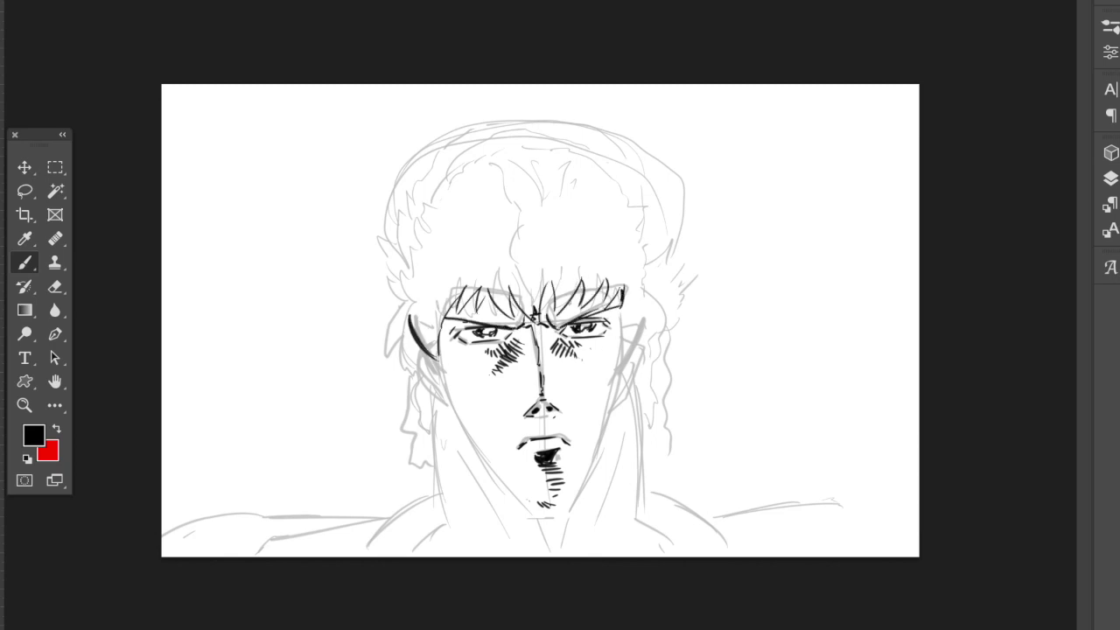
Ink both ears and the jawline running down to the chin, undoing the strokes that go wrong
left_click_drag(620, 362, 648, 301)
left_click_drag(411, 343, 438, 389)
left_click_drag(642, 331, 630, 379)
mouse_move(439, 373)
left_mouse_down()
mouse_move(464, 443)
mouse_move(480, 438)
mouse_move(470, 439)
mouse_move(536, 513)
left_mouse_up()
key("ctrl+z")
key("ctrl+z")
left_click_drag(570, 505, 611, 415)
Ink the sides of the neck, the neck muscle lines and the slopes of both shoulders
left_click_drag(429, 380, 433, 471)
left_click_drag(642, 375, 645, 480)
left_click_drag(432, 477, 374, 529)
left_click_drag(649, 476, 735, 544)
left_click_drag(402, 497, 322, 539)
left_click_drag(717, 514, 775, 530)
left_click_drag(535, 518, 551, 553)
left_click_drag(456, 452, 499, 537)
left_click_drag(569, 516, 553, 552)
left_click_drag(627, 441, 590, 525)
Ink the jagged outlines of the hair hanging beside the face and behind the ears on both sides
left_click_drag(430, 469, 402, 434)
left_click_drag(410, 351, 388, 438)
left_click_drag(404, 313, 382, 350)
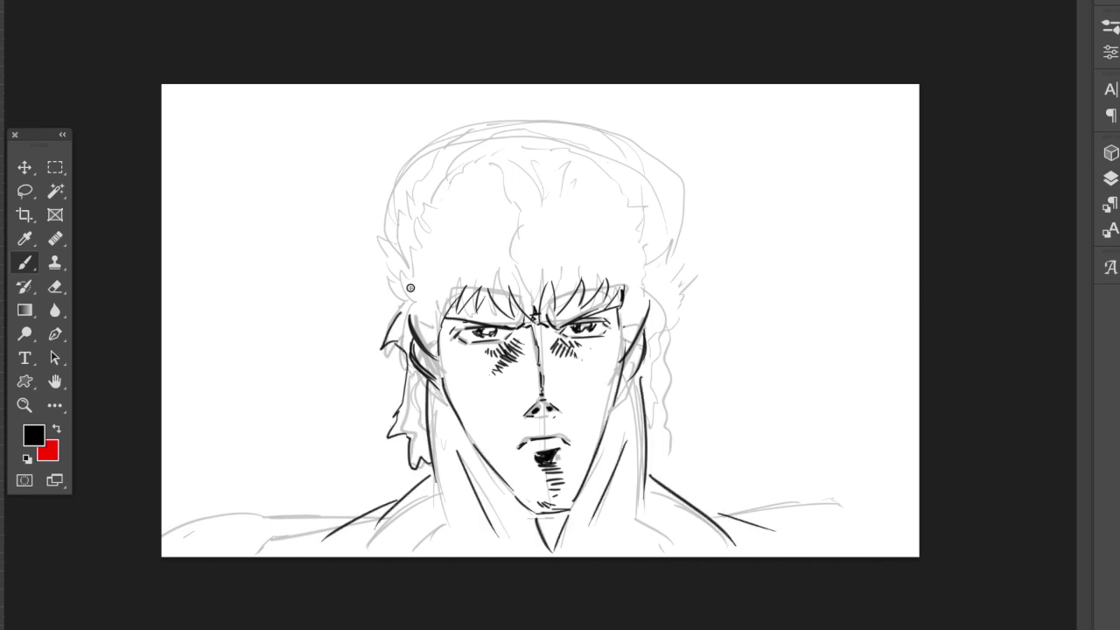
left_click_drag(378, 234, 400, 306)
left_click_drag(667, 399, 651, 460)
left_click_drag(674, 299, 658, 393)
left_click_drag(680, 256, 665, 292)
Ink the spiky outer contour of the hair around the sides and crown of the head
mouse_move(390, 241)
left_mouse_down()
mouse_move(388, 219)
mouse_move(435, 140)
mouse_move(469, 129)
left_mouse_up()
left_click_drag(635, 149, 676, 248)
left_click_drag(600, 126, 632, 166)
left_click_drag(612, 126, 551, 131)
left_click_drag(550, 128, 475, 139)
Draw short curved strokes radiating from the middle of the hair above the forehead
left_click_drag(485, 242, 518, 222)
left_click_drag(483, 187, 506, 209)
left_click_drag(528, 191, 534, 206)
left_click_drag(551, 198, 546, 210)
Cross-hatch the triangular shadow on the neck directly below the chin
left_click_drag(527, 516, 574, 512)
mouse_move(529, 527)
left_mouse_down()
mouse_move(586, 519)
mouse_move(569, 531)
left_mouse_up()
left_click_drag(535, 543, 557, 548)
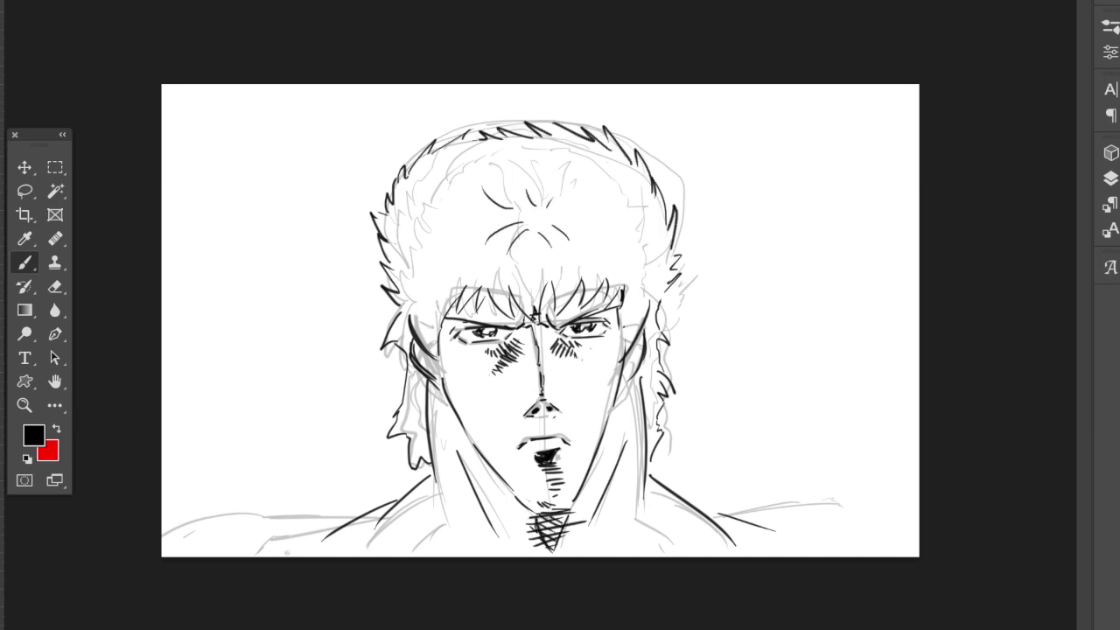
Hide the two rough sketch layers, Layer 39 and Layer 38, leaving the inked lines visible
left_click(1110, 177)
left_click(887, 282)
double_click(888, 282)
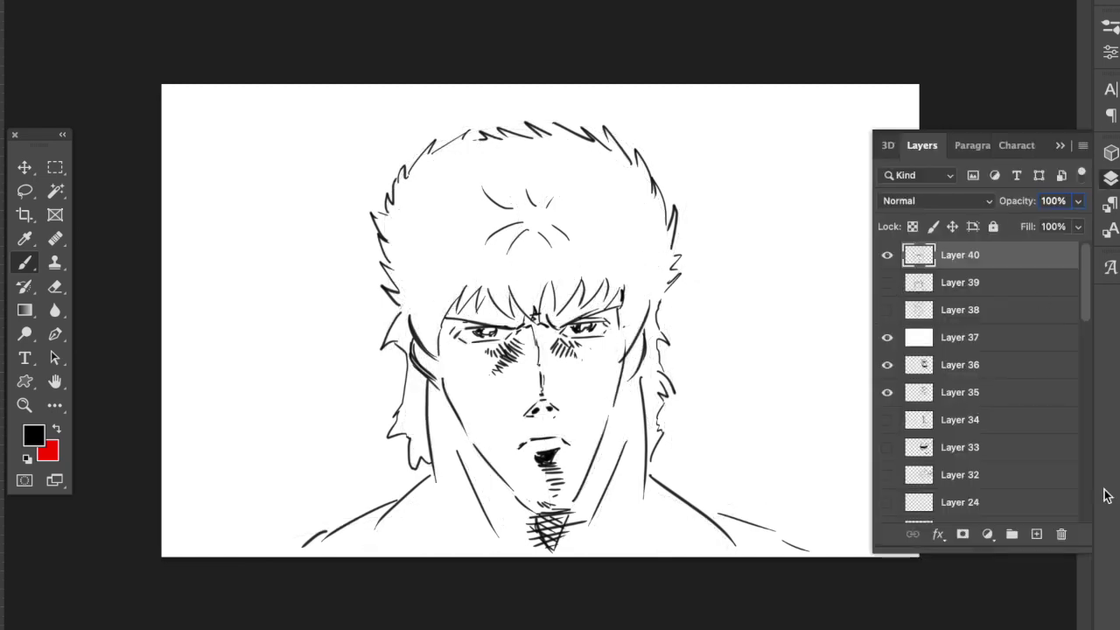
Outline the spiky left eyebrow with the Polygonal Lasso and fill it with black on a new layer
key("super+plus")
left_click_drag(24, 191, 65, 205)
left_click(341, 323)
left_click(377, 276)
left_click(366, 316)
left_click(405, 309)
left_click(427, 276)
left_click(480, 328)
left_click(470, 277)
left_click(497, 339)
left_click(342, 324)
left_click(1036, 533)
key("alt+BackSpace")
Outline the spiky right eyebrow with the Polygonal Lasso, fill it with black and deselect
left_click(554, 268)
left_click(567, 346)
left_click(695, 302)
left_click(662, 249)
left_click(562, 320)
left_click(555, 268)
key("alt+BackSpace")
key("super+d")
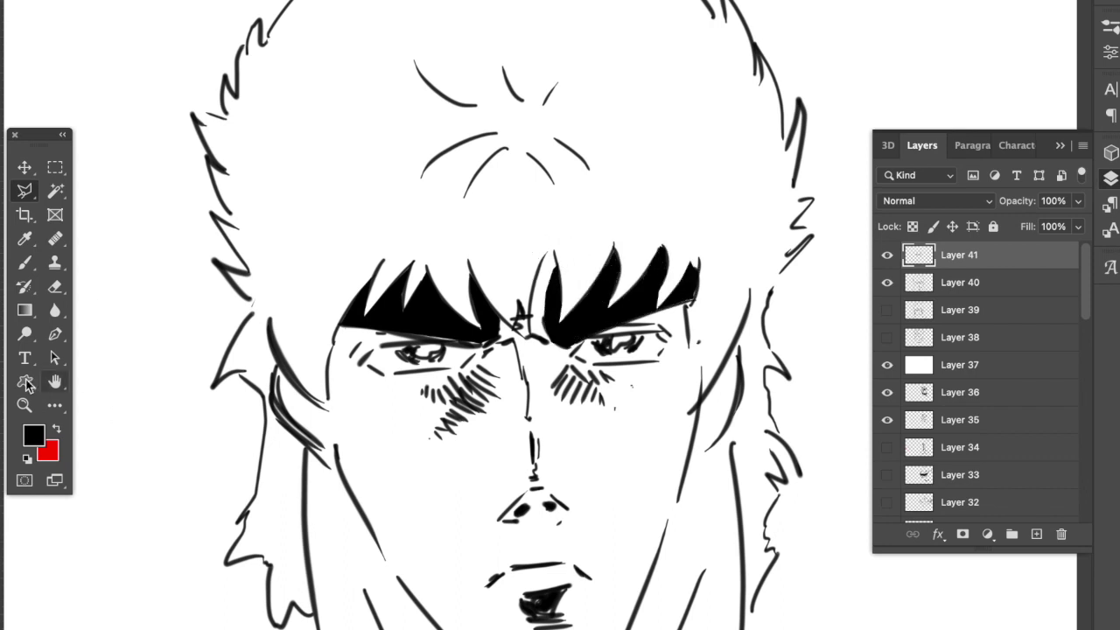
Create a new layer and hatch the shadows down both sides of the neck with the Brush
key("ctrl+minus")
key("ctrl+minus")
key("ctrl+shift+alt+n")
key("b")
left_click_drag(528, 471, 500, 490)
left_click_drag(502, 415, 476, 431)
left_click_drag(606, 409, 576, 454)
left_click_drag(591, 461, 566, 483)
left_click_drag(512, 448, 487, 458)
left_click_drag(499, 420, 474, 445)
left_click_drag(586, 477, 562, 487)
left_click_drag(474, 377, 459, 404)
left_click_drag(607, 375, 593, 398)
left_click_drag(558, 460, 531, 487)
Hatch horizontal shading lines across both shoulders beside the base of the neck
mouse_move(562, 462)
left_mouse_down()
mouse_move(536, 481)
mouse_move(418, 494)
left_mouse_up()
left_click_drag(664, 462, 620, 497)
left_click_drag(460, 455, 441, 478)
left_click_drag(470, 456, 450, 495)
left_click_drag(632, 462, 621, 500)
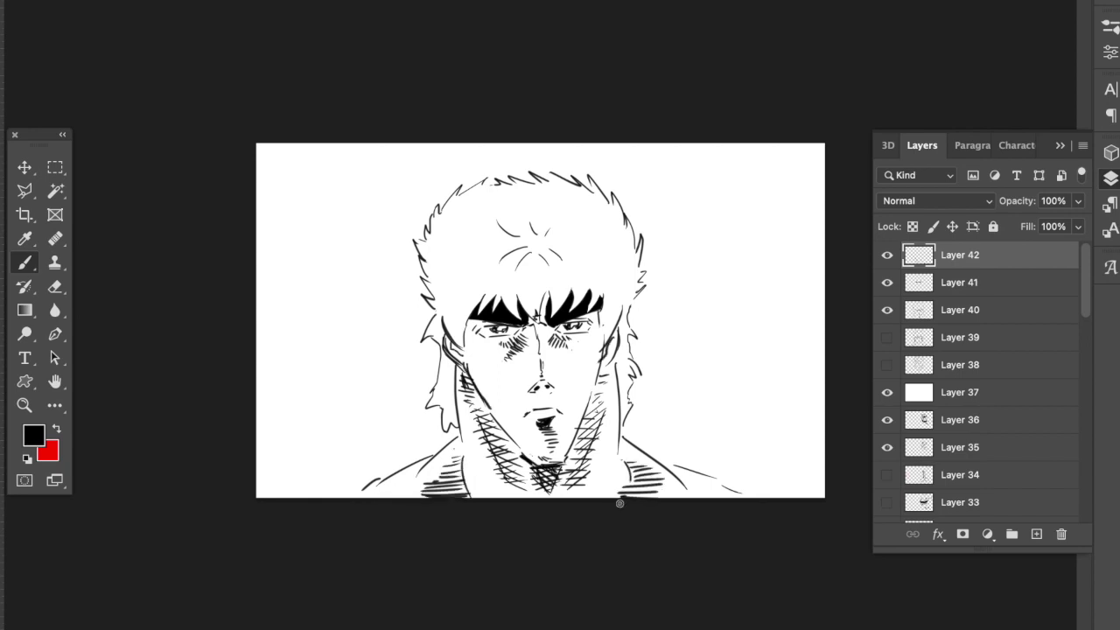
Create a new layer and paint the hair locks with a broader, semi-transparent black brush, following the hair's flow
right_click(459, 327)
scroll(680, 607, "down", 3)
key("super+shift+alt+n")
right_click(525, 270)
left_click(650, 497)
left_click_drag(656, 313, 700, 313)
key("Return")
mouse_move(527, 261)
left_mouse_down()
mouse_move(553, 310)
mouse_move(578, 214)
left_mouse_up()
left_click_drag(511, 262, 452, 322)
left_click_drag(495, 207, 446, 254)
left_click_drag(444, 230, 446, 301)
left_click_drag(565, 203, 613, 262)
left_click_drag(609, 262, 611, 327)
left_click_drag(531, 191, 596, 219)
left_click_drag(446, 366, 446, 420)
left_click_drag(613, 311, 625, 382)
left_click_drag(570, 263, 609, 303)
left_click_drag(579, 188, 625, 263)
Add a layer below the hair strokes, lasso the whole hair outline and fill it with black
left_click(1036, 534, "super")
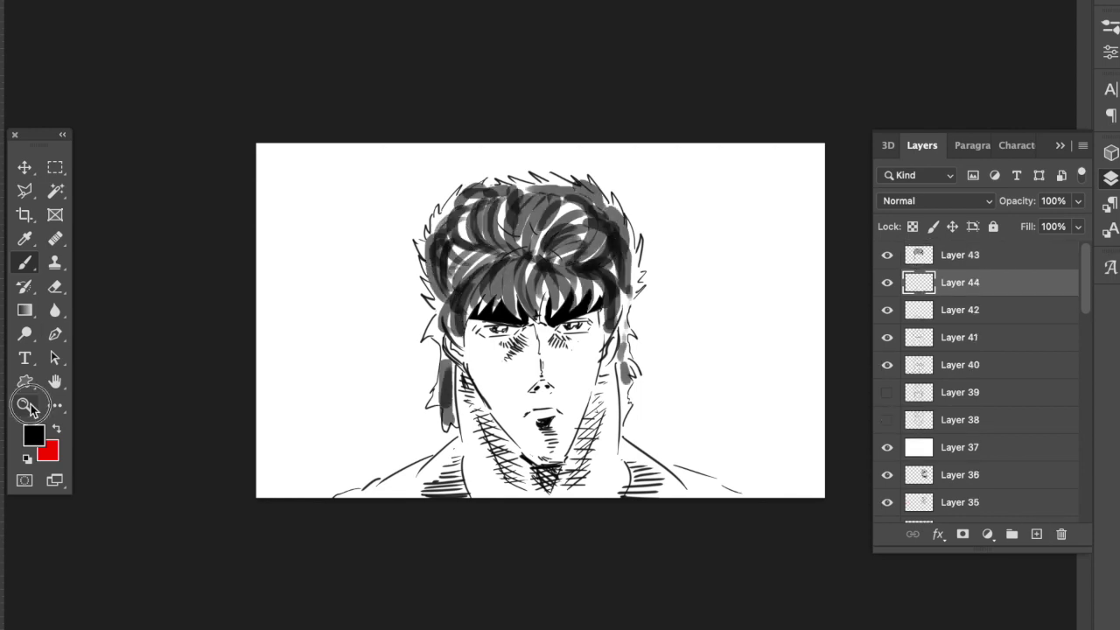
left_click(28, 405)
left_click(504, 344)
key("l")
mouse_move(399, 503)
left_mouse_down()
mouse_move(338, 237)
mouse_move(331, 131)
mouse_move(375, 61)
mouse_move(520, 19)
mouse_move(647, 16)
mouse_move(768, 122)
mouse_move(749, 292)
mouse_move(766, 389)
mouse_move(746, 512)
left_mouse_up()
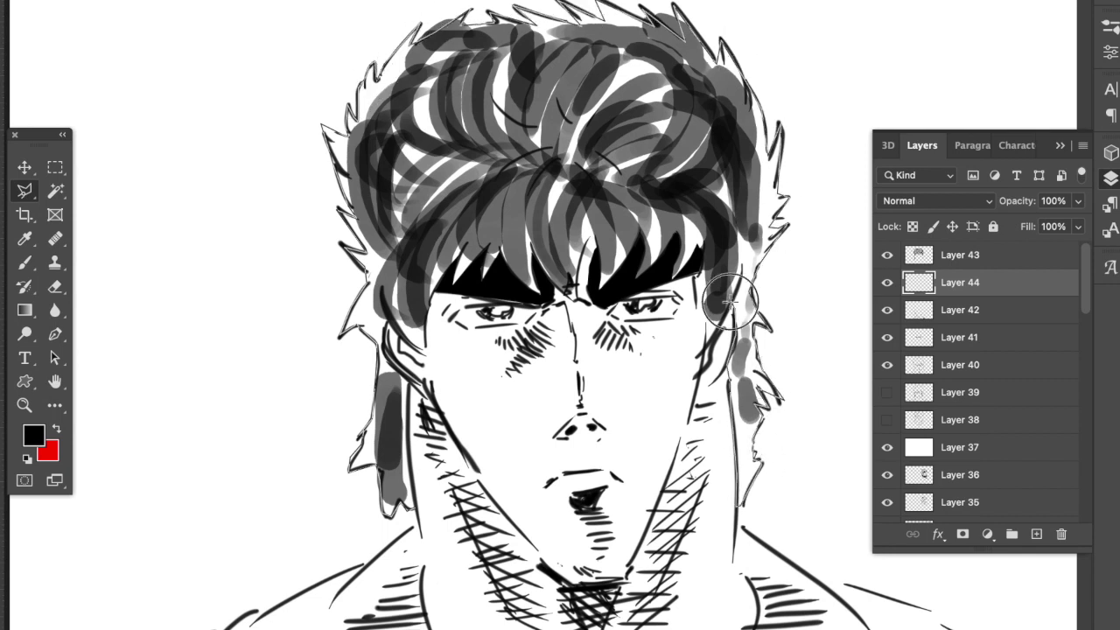
mouse_move(698, 249)
left_mouse_down()
mouse_move(418, 302)
mouse_move(398, 506)
left_mouse_up()
key("alt+BackSpace")
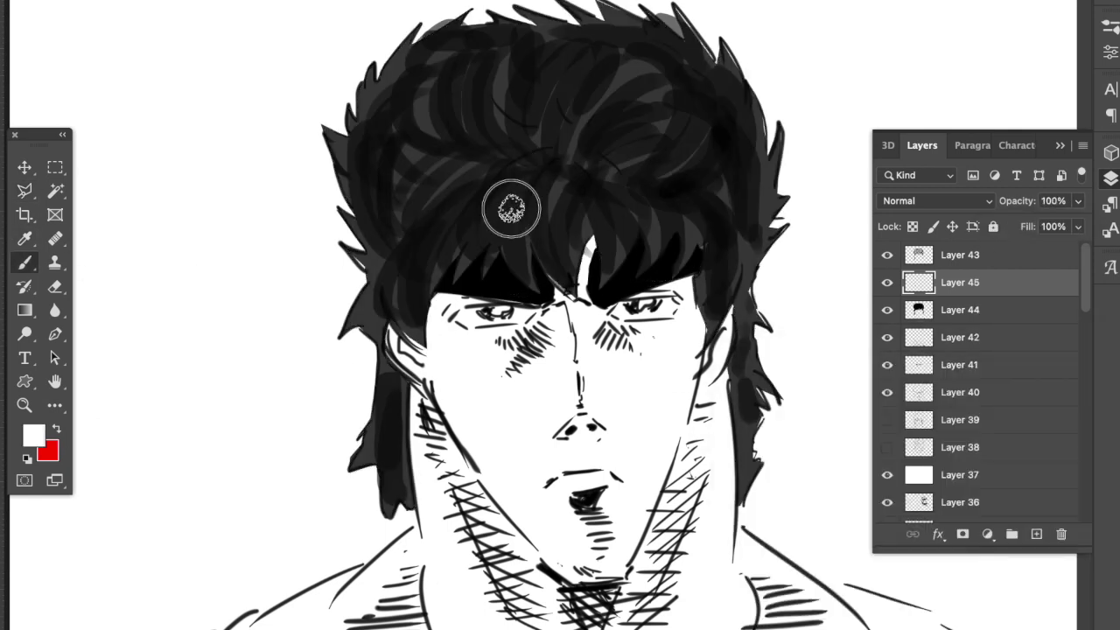
Paint white highlight strokes on the hair locks over the forehead and crown
left_click_drag(513, 194, 499, 235)
left_click_drag(585, 195, 612, 218)
left_click_drag(520, 92, 517, 124)
left_click_drag(578, 95, 557, 116)
On a new layer, refine the eyes, the under-eye hatching and the chin shadow with a fine black brush
left_click(1036, 534)
left_click(35, 435)
right_click(454, 305)
left_click(384, 301)
left_click_drag(464, 303, 497, 305)
left_click_drag(647, 301, 677, 296)
left_click_drag(600, 495, 611, 509)
left_click_drag(542, 322, 523, 354)
left_click_drag(597, 320, 620, 332)
left_click_drag(442, 317, 450, 307)
left_click_drag(674, 294, 685, 298)
left_click_drag(595, 592, 580, 616)
Add more hatching along both sides of the upper neck, just below the ears
key("e")
right_click(613, 579)
key("Escape")
key("l")
key("b")
mouse_move(420, 399)
left_mouse_down()
mouse_move(455, 485)
mouse_move(443, 427)
left_mouse_up()
left_click_drag(413, 392, 445, 499)
mouse_move(723, 418)
left_mouse_down()
mouse_move(724, 485)
mouse_move(731, 434)
left_mouse_up()
key("z")
left_click_drag(475, 458, 527, 408)
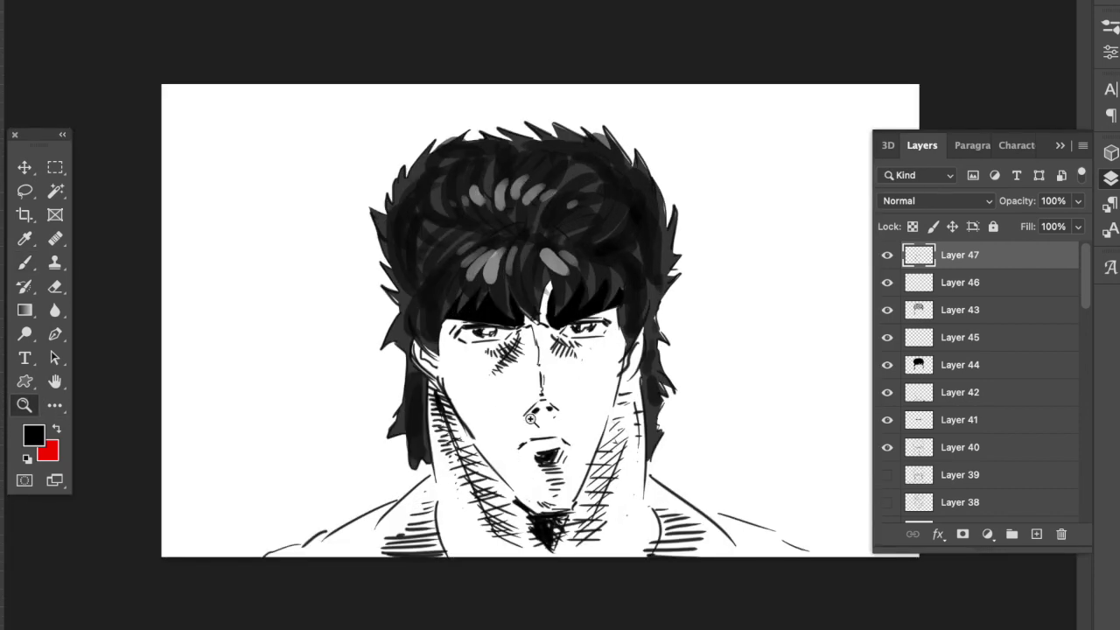
On a new layer, draw a row of short vertical strokes above the upper lip, and hide Layer 48
key("b")
key("ctrl+shift+alt+n")
key("z")
mouse_move(546, 431)
left_mouse_down()
mouse_move(598, 430)
mouse_move(471, 457)
left_mouse_up()
key("b")
key("ctrl+shift+alt+n")
right_click(543, 432)
mouse_move(562, 422)
left_mouse_down()
mouse_move(561, 440)
mouse_move(608, 460)
left_mouse_up()
left_click(887, 282)
Select the neck shading on Layer 42 and erase the cross-hatching from both sides of the neck
left_click_drag(531, 500, 473, 373)
left_click(25, 167)
left_click(188, 333)
left_click(54, 287)
mouse_move(762, 455)
left_mouse_down()
mouse_move(668, 463)
mouse_move(652, 437)
left_mouse_up()
left_click_drag(297, 534, 217, 350)
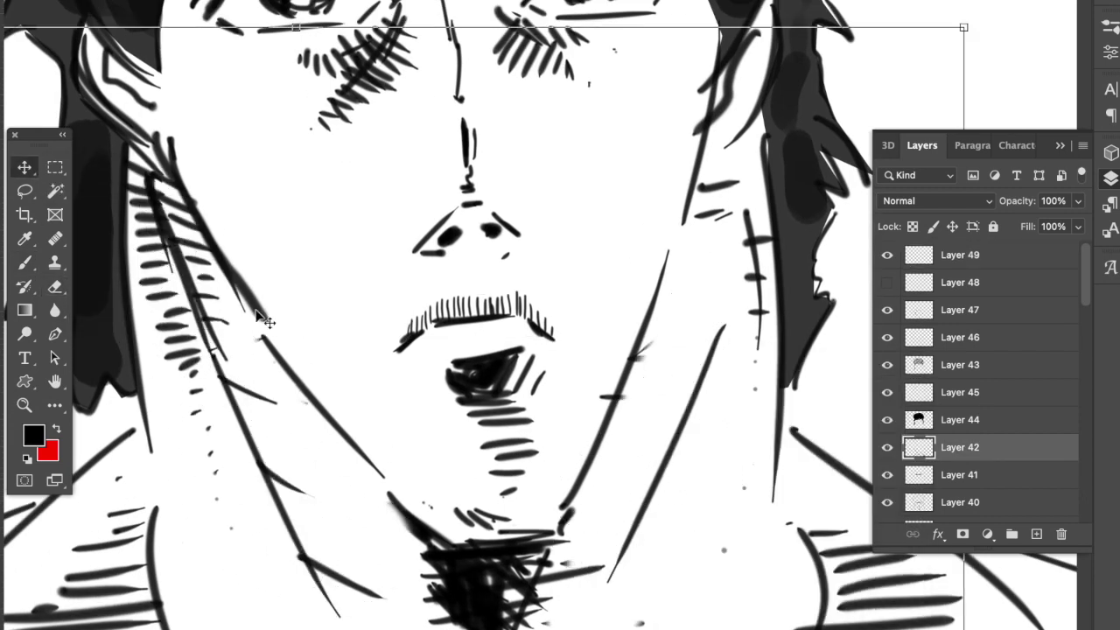
Select the face line-art layer and redraw the jawline on the image's left side with black brush strokes
right_click(270, 355, "super")
left_click(299, 414)
key("alt+bracketright")
key("alt+bracketright")
key("alt+bracketright")
mouse_move(378, 468)
left_mouse_down()
mouse_move(288, 342)
mouse_move(263, 331)
left_mouse_up()
key("b")
left_click_drag(234, 284, 359, 469)
left_click_drag(273, 392, 407, 522)
left_click_drag(166, 146, 267, 377)
Erase the stray overlapping lines along the jaw and upper neck on the image's left side
key("e")
right_click(300, 372)
left_click_drag(236, 287, 250, 322)
mouse_move(273, 376)
left_mouse_down()
mouse_move(176, 170)
mouse_move(207, 229)
left_mouse_up()
left_click(236, 271, "super")
mouse_move(266, 322)
left_mouse_down()
mouse_move(187, 187)
mouse_move(208, 233)
left_mouse_up()
Select the opposite jaw's layer, erase its old line and redraw that jawline from ear to chin
left_click(610, 396, "super")
key("b")
left_click_drag(611, 406, 586, 461)
key("e")
left_click_drag(586, 461, 662, 267)
key("b")
left_click_drag(680, 233, 649, 338)
key("super+z")
left_click_drag(564, 531, 691, 229)
Add a new layer above Layer 49, then darken the outer eye corners and thicken the under-eye hatching
key("z")
left_click_drag(424, 387, 342, 387)
left_click(1006, 255)
left_click(1036, 534)
left_click(447, 311)
key("l")
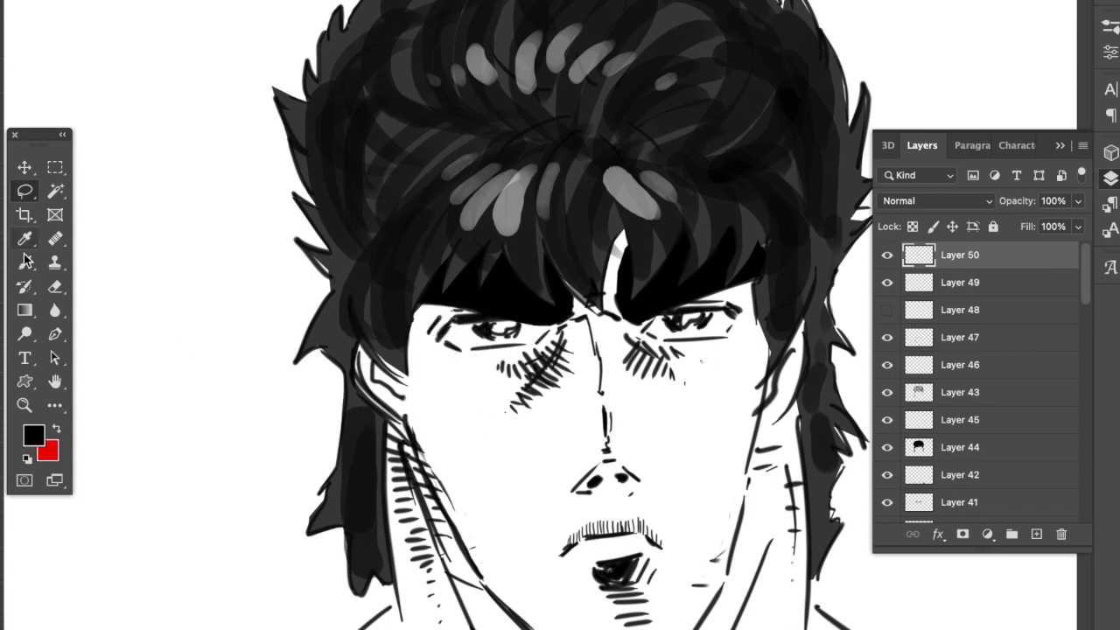
key("b")
left_click_drag(457, 323, 445, 343)
left_click_drag(726, 312, 732, 332)
left_click_drag(563, 337, 527, 395)
left_click_drag(482, 364, 510, 368)
Thicken the bridge line of the nose and shade around the nostrils with black strokes
left_click_drag(689, 540, 651, 426)
left_click_drag(538, 379, 565, 392)
left_click_drag(592, 384, 579, 397)
mouse_move(601, 369)
left_mouse_down()
mouse_move(577, 395)
mouse_move(590, 375)
left_mouse_up()
mouse_move(571, 354)
left_mouse_down()
mouse_move(569, 390)
mouse_move(584, 395)
left_mouse_up()
key("e")
key("b")
left_click_drag(553, 210, 570, 341)
left_click_drag(535, 370, 562, 379)
left_click_drag(563, 352, 585, 360)
Hatch the chin and add slanted strokes down both sides of the lower neck
mouse_move(551, 525)
left_mouse_down()
mouse_move(611, 546)
mouse_move(592, 548)
mouse_move(691, 479)
left_mouse_up()
scroll(560, 534, "down", 3)
left_click_drag(637, 522, 699, 448)
left_click_drag(658, 471, 700, 406)
left_click_drag(512, 541, 464, 486)
mouse_move(503, 487)
left_mouse_down()
mouse_move(443, 434)
mouse_move(437, 403)
left_mouse_up()
scroll(569, 484, "down", 2)
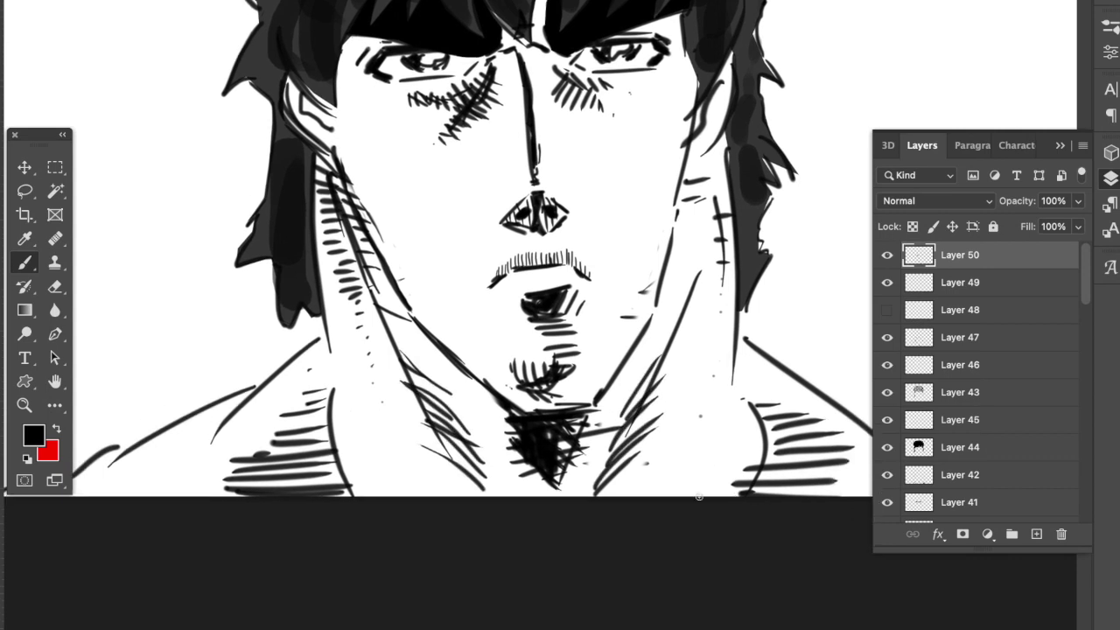
Ink the shoulder lines and add hatching at the base of the neck near the collar
scroll(681, 463, "left", 2)
left_click_drag(189, 492, 324, 392)
scroll(736, 426, "right", 4)
left_click_drag(616, 492, 637, 454)
mouse_move(602, 472)
left_mouse_down()
mouse_move(625, 425)
mouse_move(620, 399)
left_mouse_up()
left_click_drag(303, 493, 266, 466)
left_click_drag(312, 488, 271, 443)
left_click_drag(301, 456, 271, 415)
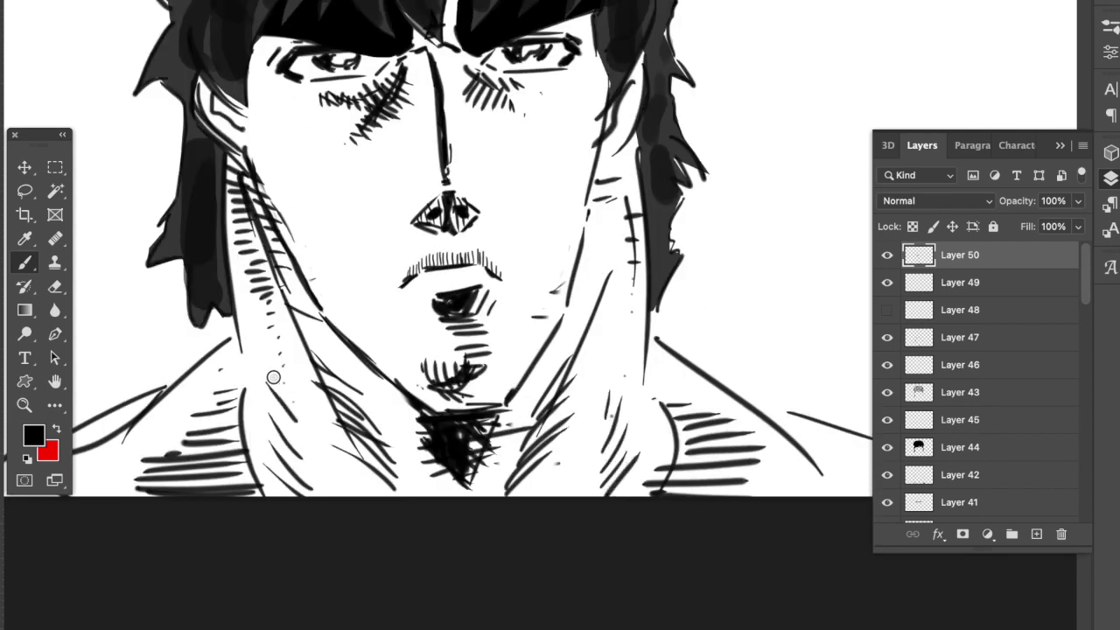
On Layer 44, lasso an area of the hair, fill it with the black foreground colour and deselect
key("z")
left_click_drag(665, 425, 600, 426)
left_click(960, 447)
left_click(25, 191)
mouse_move(432, 158)
left_mouse_down()
mouse_move(464, 122)
mouse_move(635, 180)
mouse_move(422, 168)
left_mouse_up()
key("alt+BackSpace")
key("super+d")
On a new layer, paint strokes through the hair with the txtr point brush in sampled white
left_click(1036, 533)
left_click(25, 263)
left_click(550, 302, "alt")
right_click(554, 309)
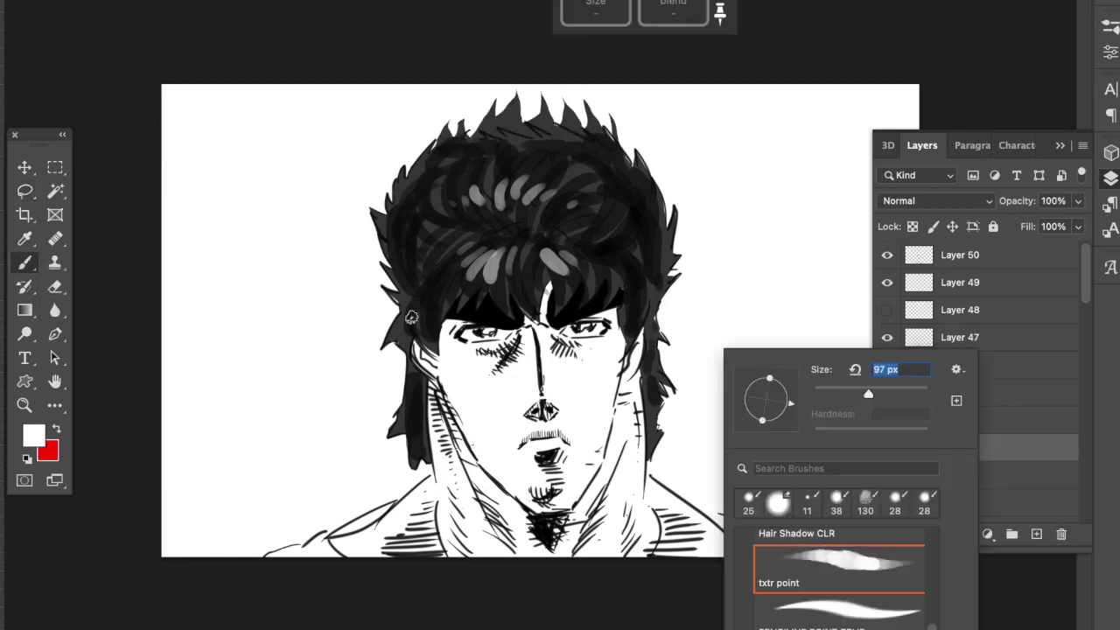
left_click(420, 310)
mouse_move(408, 302)
left_mouse_down()
mouse_move(388, 229)
mouse_move(485, 152)
left_mouse_up()
left_click_drag(431, 251, 451, 206)
left_click_drag(436, 214, 481, 229)
mouse_move(512, 143)
left_mouse_down()
mouse_move(510, 119)
mouse_move(580, 245)
mouse_move(438, 289)
mouse_move(542, 114)
mouse_move(521, 315)
left_mouse_up()
Add another new layer, pick a different brush preset and size, and paint a stroke across the neck
left_click(1036, 534)
key("l")
key("b")
right_click(501, 349)
left_click(615, 608)
left_click(607, 392)
key("Return")
left_click_drag(466, 503, 503, 511)
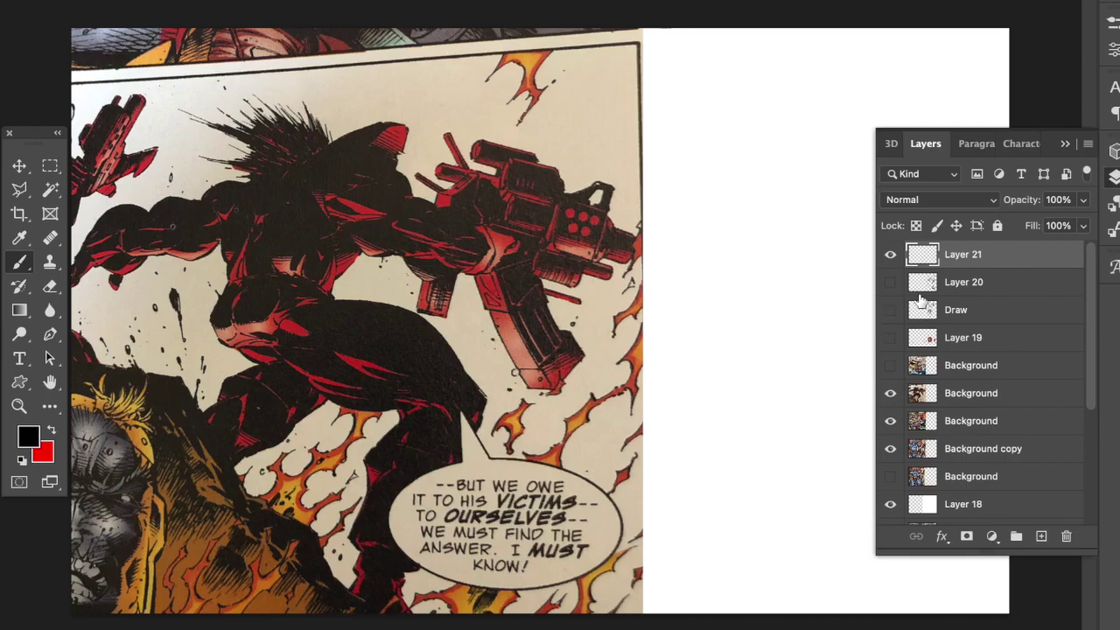
On the blank white area, sketch a rifle's boxy receiver, top carry handle, barrel and front sight in black
left_click(1068, 140)
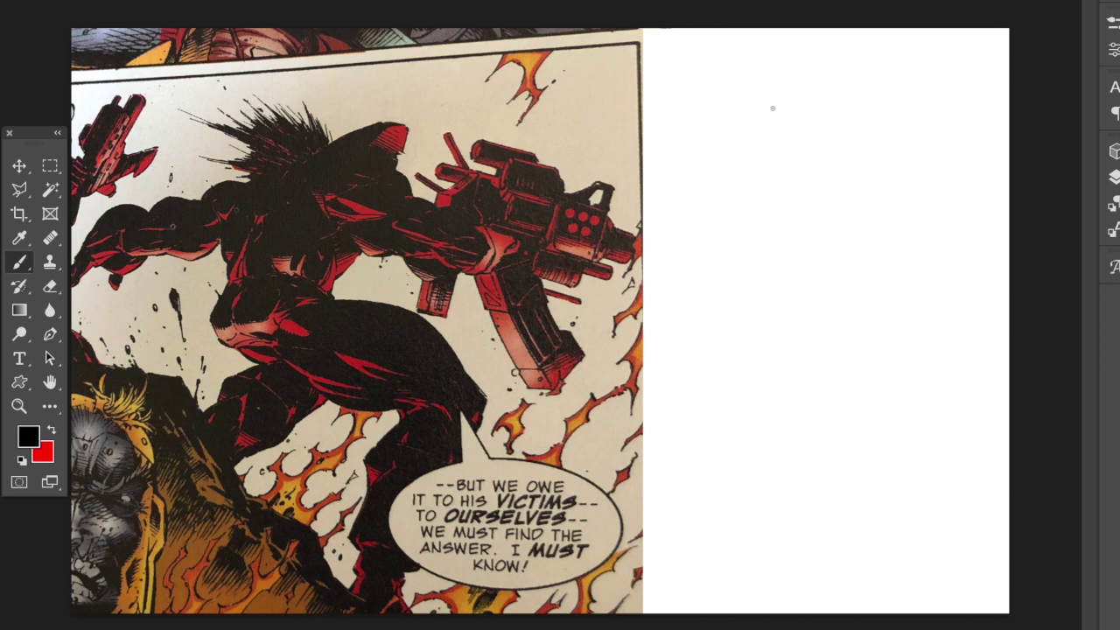
left_click_drag(751, 99, 775, 104)
mouse_move(738, 153)
left_mouse_down()
mouse_move(834, 153)
mouse_move(820, 104)
left_mouse_up()
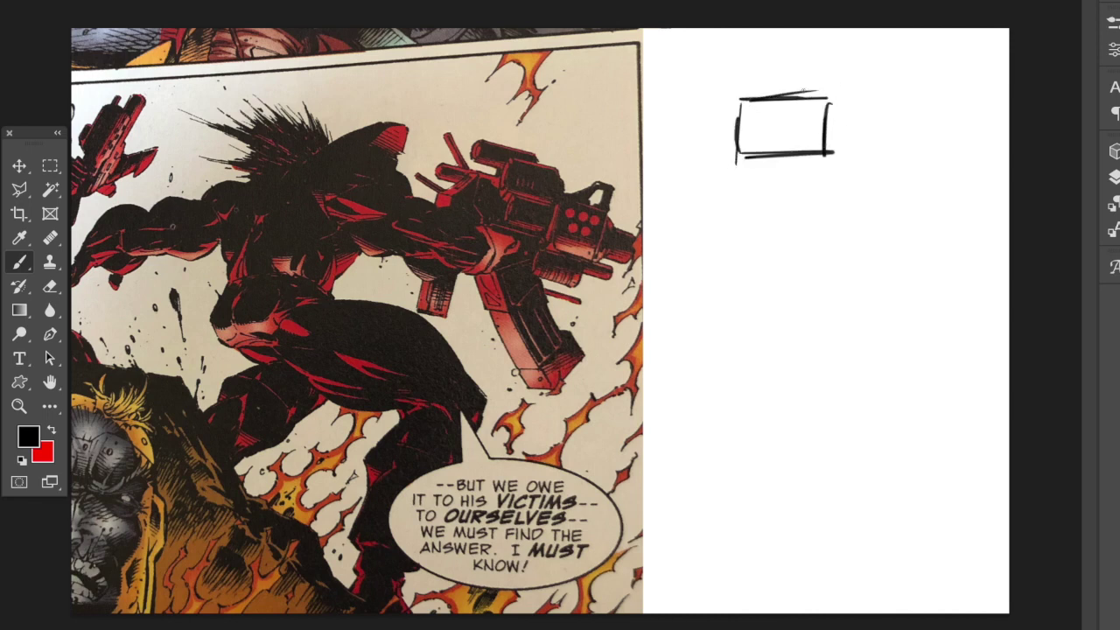
left_click_drag(747, 89, 822, 74)
mouse_move(756, 91)
left_mouse_down()
mouse_move(813, 83)
mouse_move(931, 96)
mouse_move(926, 128)
left_mouse_up()
left_click_drag(831, 133, 984, 115)
left_click_drag(947, 80, 950, 108)
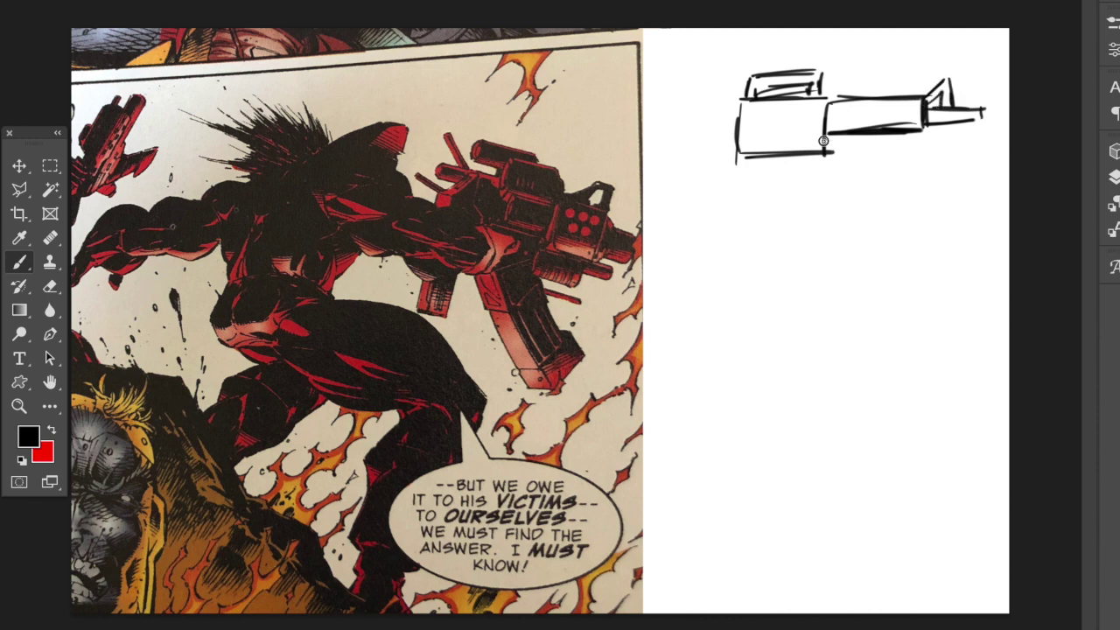
Sketch the rifle's pistol grip and the shoulder stock with its butt plate behind the receiver
mouse_move(827, 155)
left_mouse_down()
mouse_move(727, 180)
mouse_move(687, 206)
mouse_move(727, 220)
mouse_move(728, 188)
mouse_move(698, 224)
left_mouse_up()
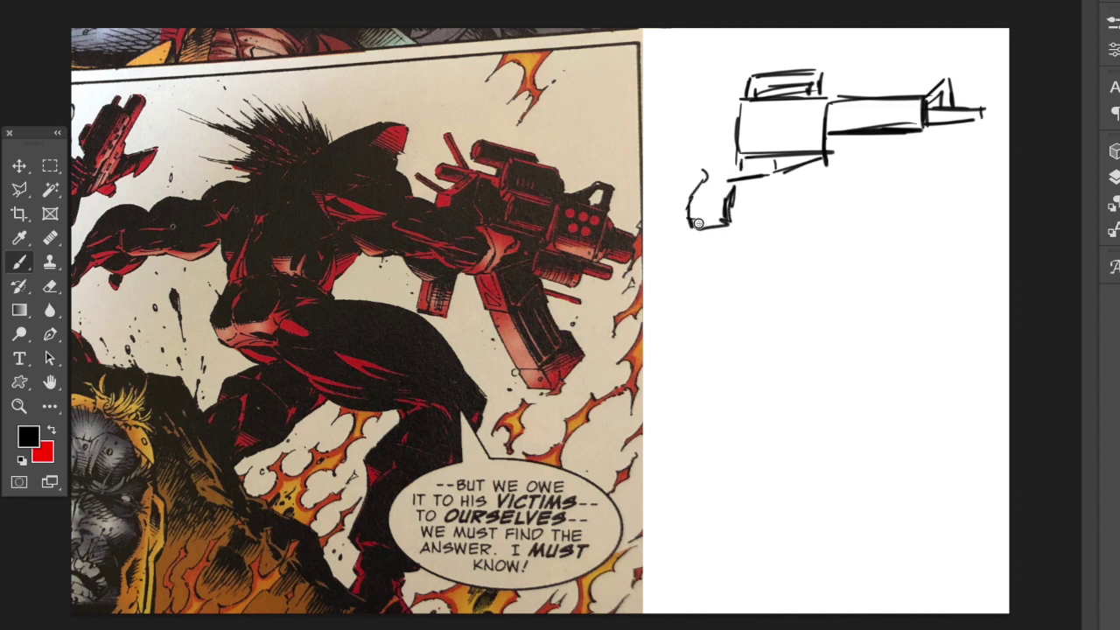
left_click_drag(714, 105, 612, 111)
mouse_move(626, 167)
left_mouse_down()
mouse_move(690, 137)
mouse_move(605, 165)
left_mouse_up()
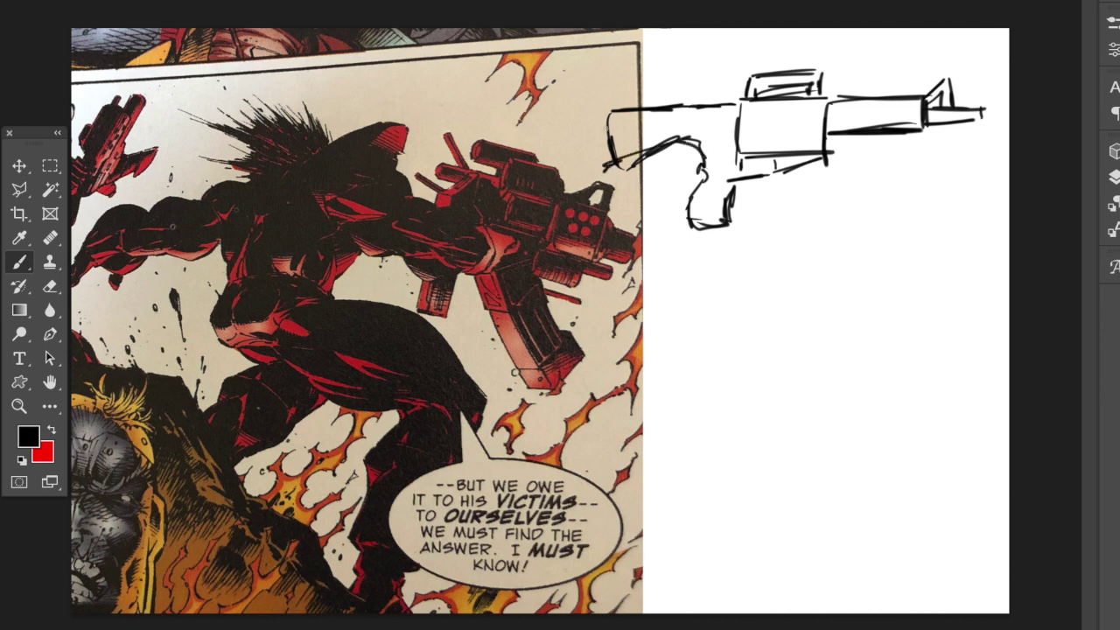
left_click_drag(602, 102, 602, 180)
left_click_drag(603, 131, 604, 184)
left_click_drag(605, 178, 631, 175)
left_click_drag(600, 97, 621, 95)
mouse_move(621, 95)
left_mouse_down()
mouse_move(623, 110)
mouse_move(752, 98)
left_mouse_up()
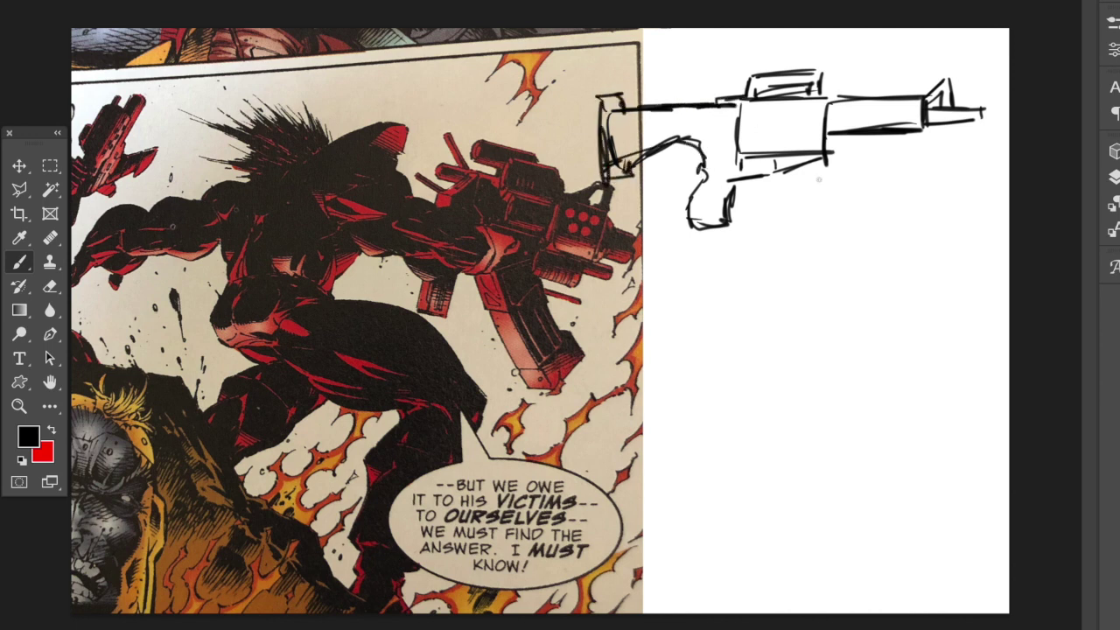
Draw the slanted magazine, the ejection port with an ejected shell, and small curved marks around the muzzle
left_click_drag(784, 172, 815, 259)
mouse_move(822, 159)
left_mouse_down()
mouse_move(846, 236)
mouse_move(817, 254)
left_mouse_up()
mouse_move(785, 111)
left_mouse_down()
mouse_move(825, 112)
mouse_move(815, 121)
left_mouse_up()
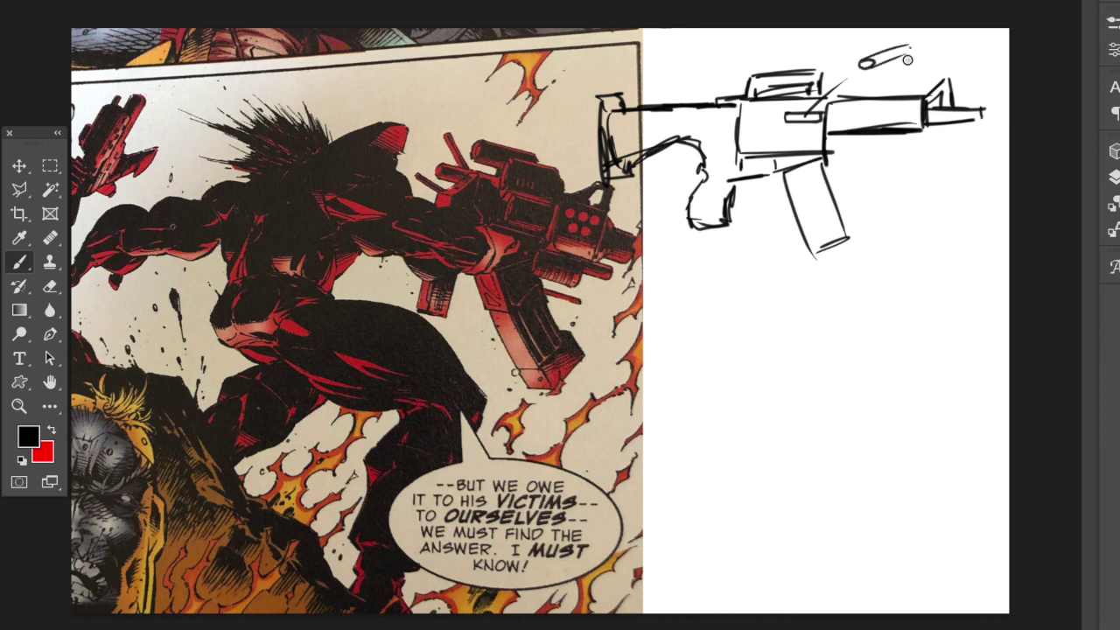
left_click_drag(991, 171, 1008, 176)
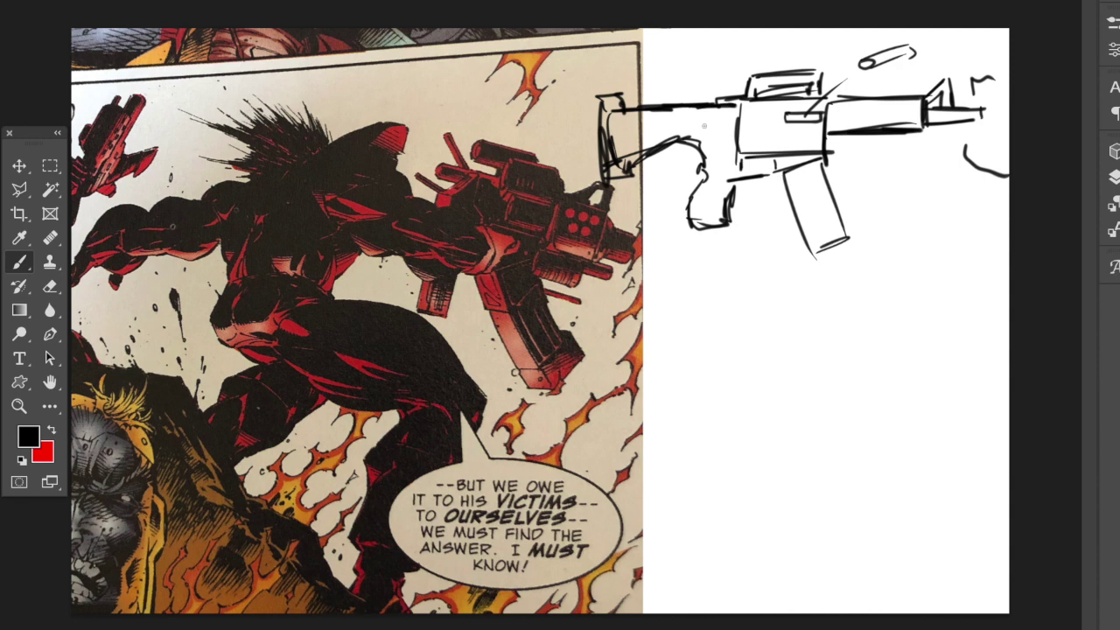
Add receiver details, arrows at the magazine release and magazine, stacked rounds inside the magazine, and a heavier carry handle
mouse_move(714, 103)
left_mouse_down()
mouse_move(772, 116)
mouse_move(751, 124)
mouse_move(778, 160)
left_mouse_up()
left_click_drag(741, 200, 768, 199)
left_click_drag(754, 250, 754, 189)
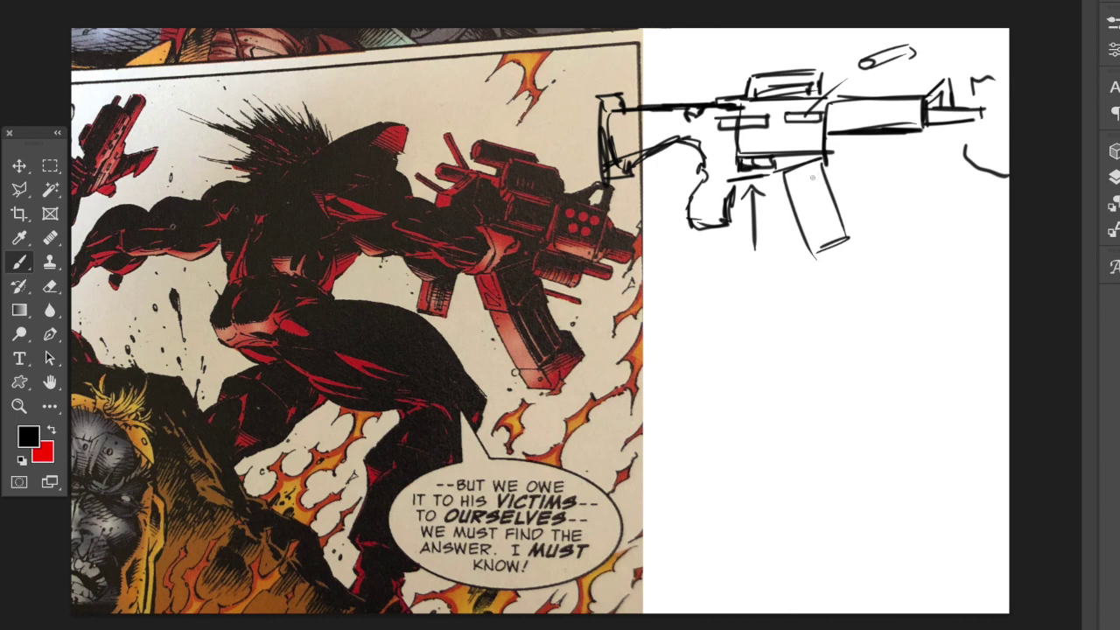
mouse_move(839, 263)
left_mouse_down()
mouse_move(867, 315)
mouse_move(880, 286)
left_mouse_up()
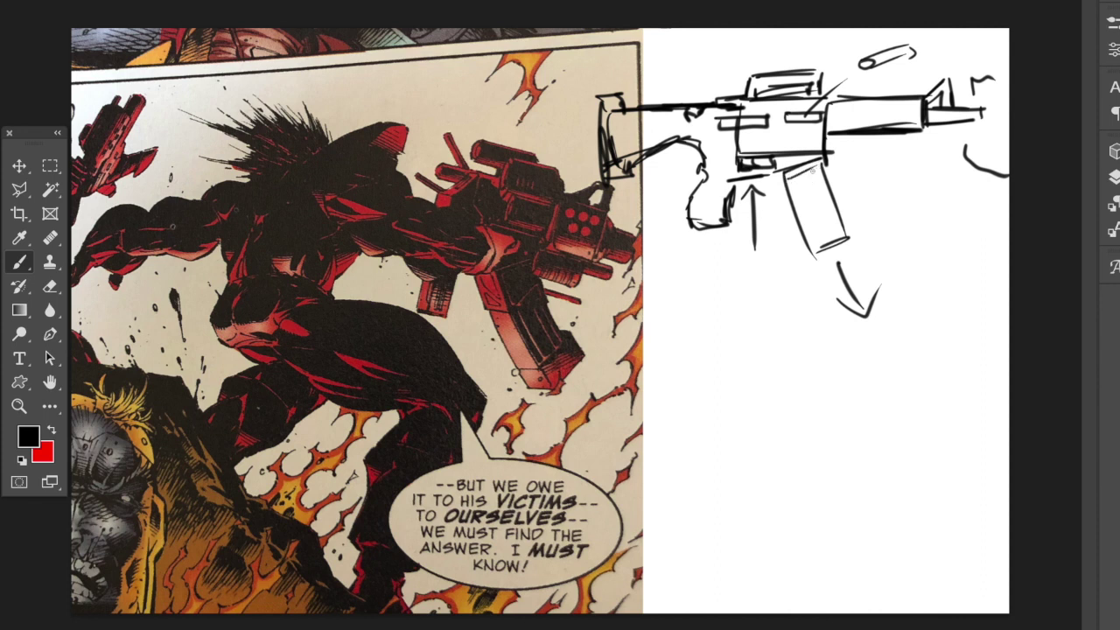
left_click_drag(809, 199, 818, 214)
mouse_move(810, 165)
left_mouse_down()
mouse_move(826, 173)
mouse_move(830, 205)
left_mouse_up()
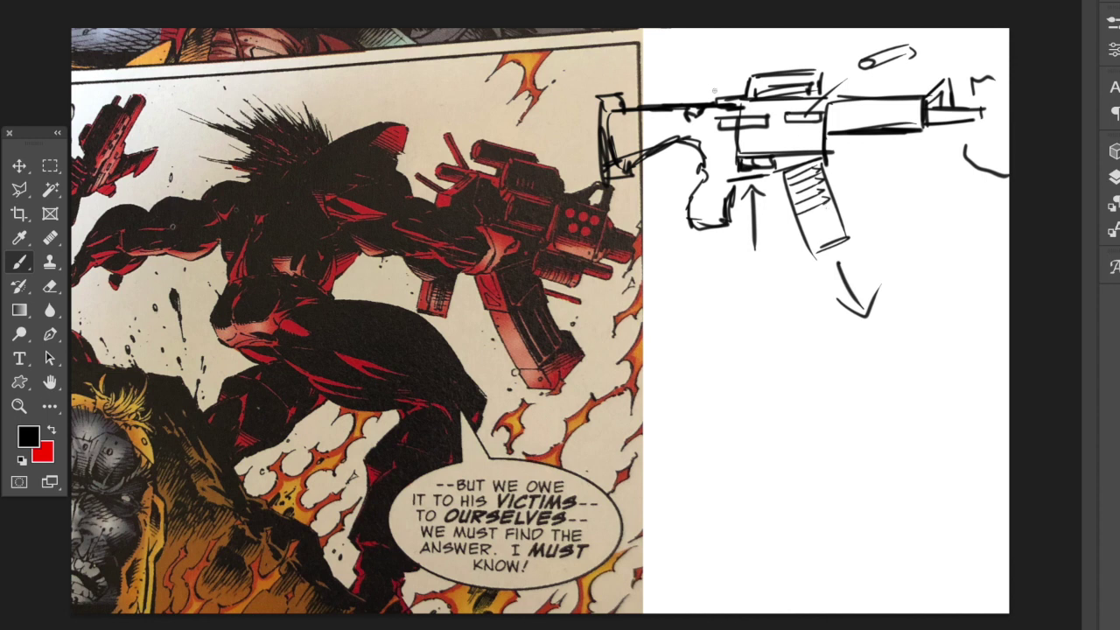
mouse_move(740, 94)
left_mouse_down()
mouse_move(758, 73)
mouse_move(819, 72)
mouse_move(760, 80)
mouse_move(814, 80)
left_mouse_up()
mouse_move(881, 139)
left_mouse_down()
mouse_move(870, 136)
mouse_move(873, 188)
mouse_move(901, 203)
mouse_move(903, 126)
mouse_move(916, 126)
left_mouse_up()
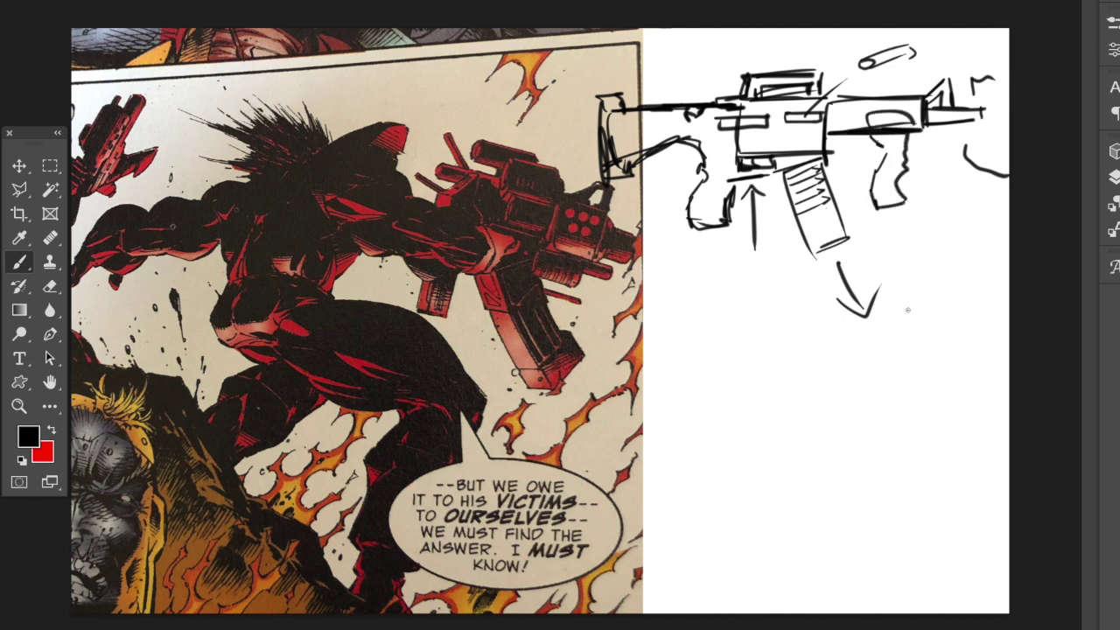
key("ctrl+z")
key("ctrl+z")
key("ctrl+z")
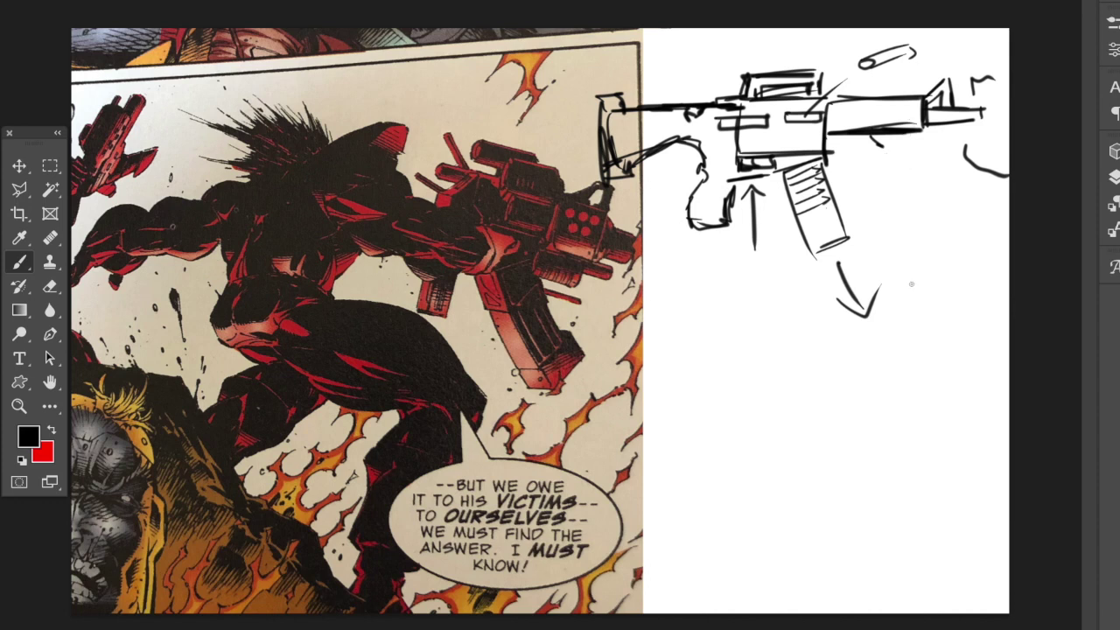
Draw a boxy attachment with a small squared front piece beneath the rifle's barrel
mouse_move(856, 132)
left_mouse_down()
mouse_move(856, 155)
mouse_move(902, 158)
left_mouse_up()
mouse_move(910, 141)
left_mouse_down()
mouse_move(909, 157)
mouse_move(929, 154)
left_mouse_up()
left_click_drag(859, 136, 858, 161)
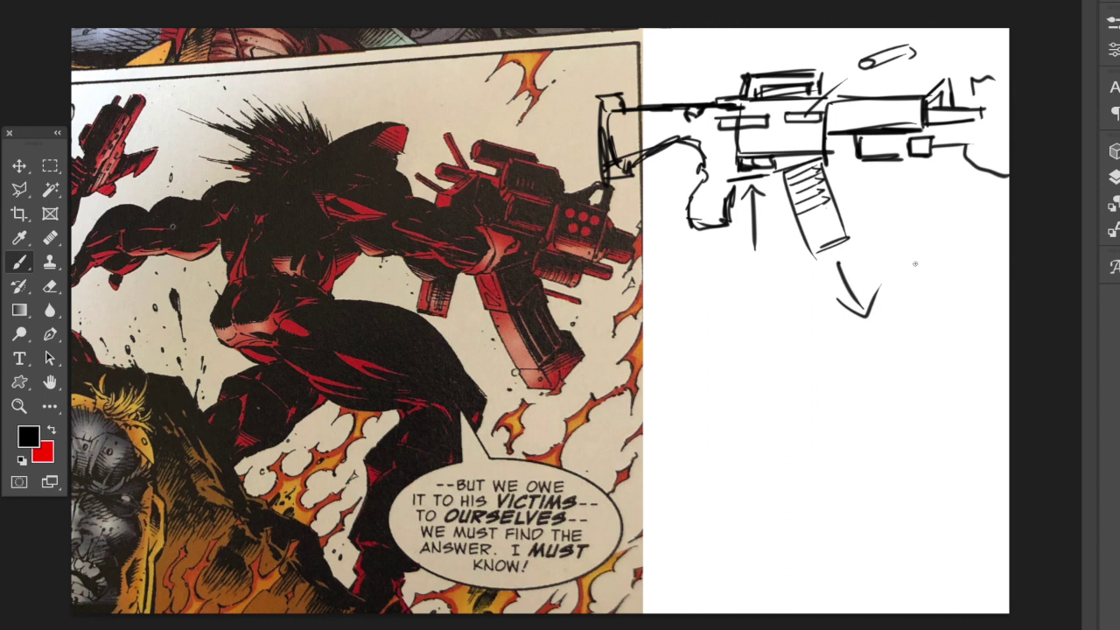
left_click_drag(618, 131, 628, 150)
In red, circle the front sight on the comic gun and sketch, plus the comic gun's magazine and under-barrel attachment
left_click(52, 430)
left_click_drag(571, 230, 567, 174)
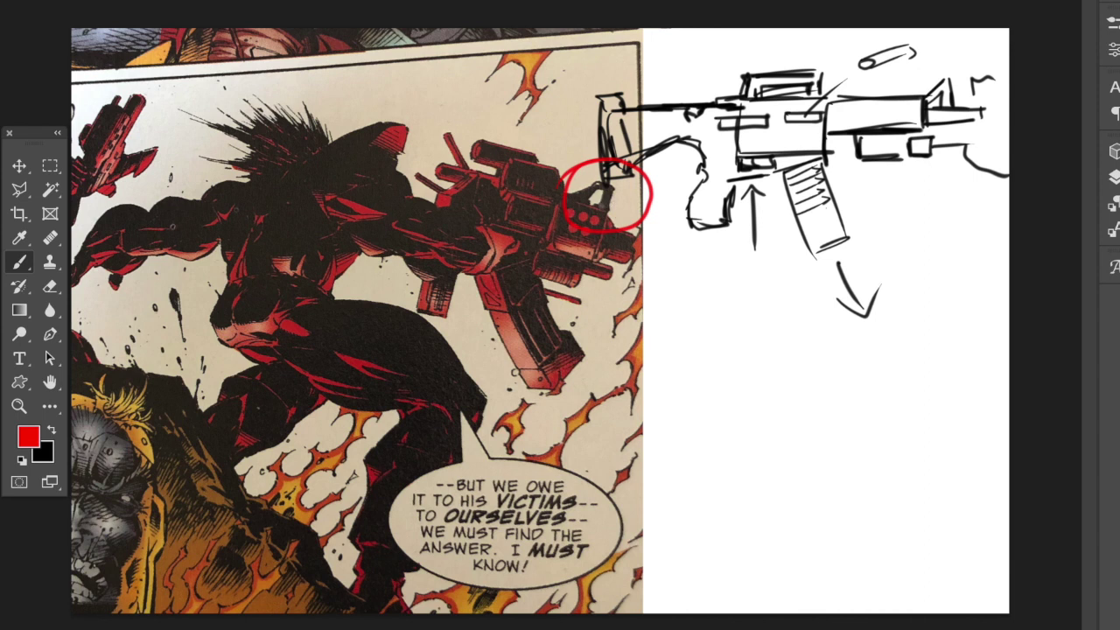
mouse_move(939, 67)
left_mouse_down()
mouse_move(980, 103)
mouse_move(929, 70)
left_mouse_up()
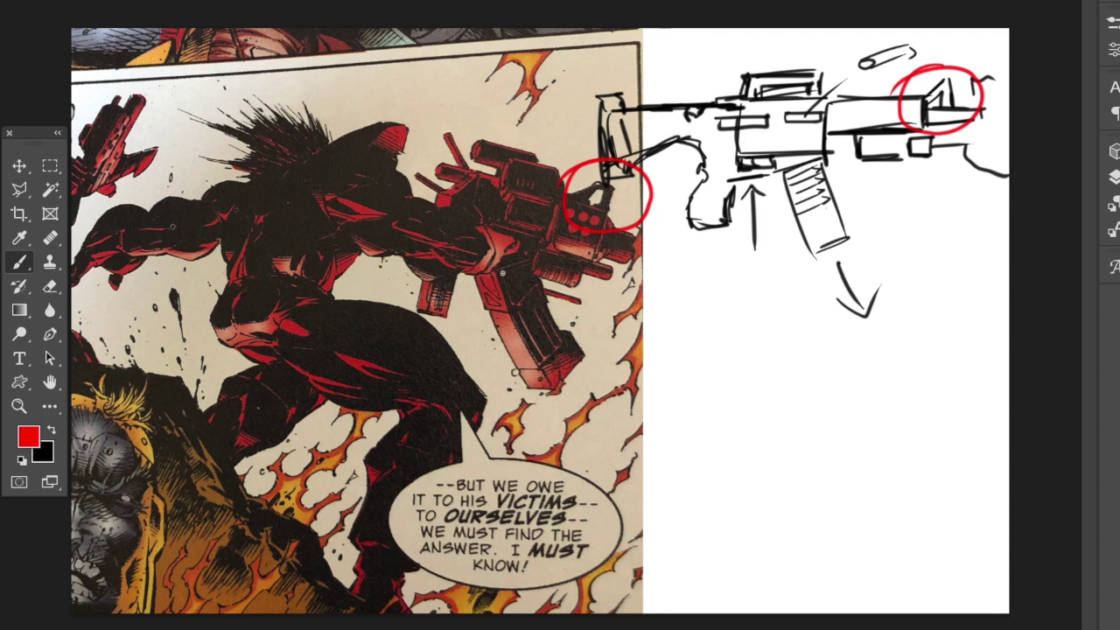
mouse_move(506, 278)
left_mouse_down()
mouse_move(510, 406)
mouse_move(525, 283)
left_mouse_up()
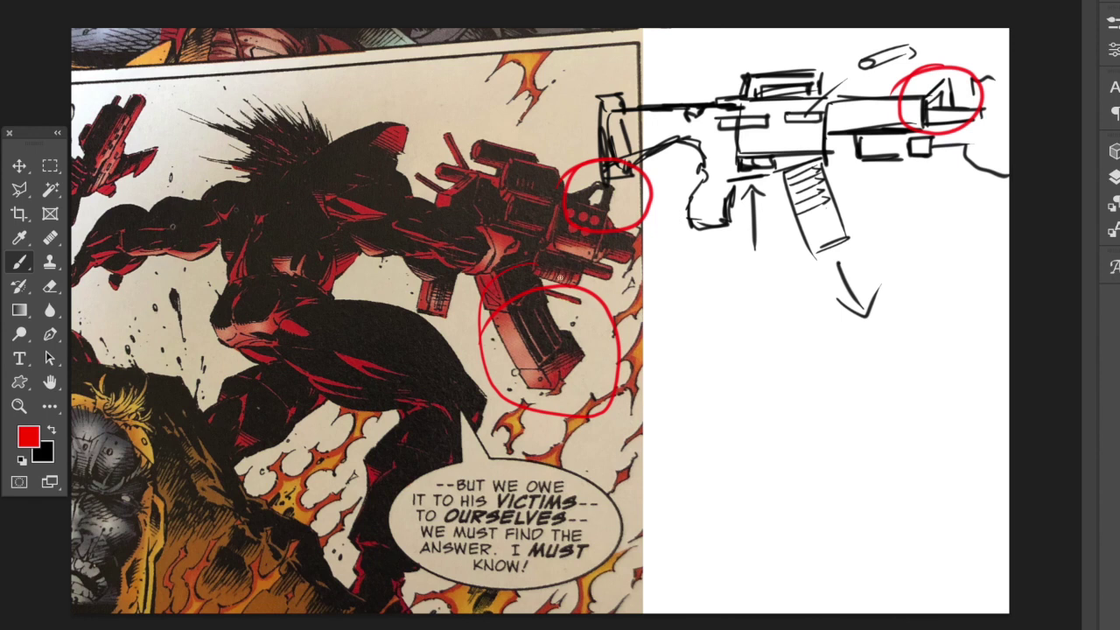
mouse_move(561, 240)
left_mouse_down()
mouse_move(527, 242)
mouse_move(521, 278)
mouse_move(564, 311)
mouse_move(624, 285)
mouse_move(545, 242)
left_mouse_up()
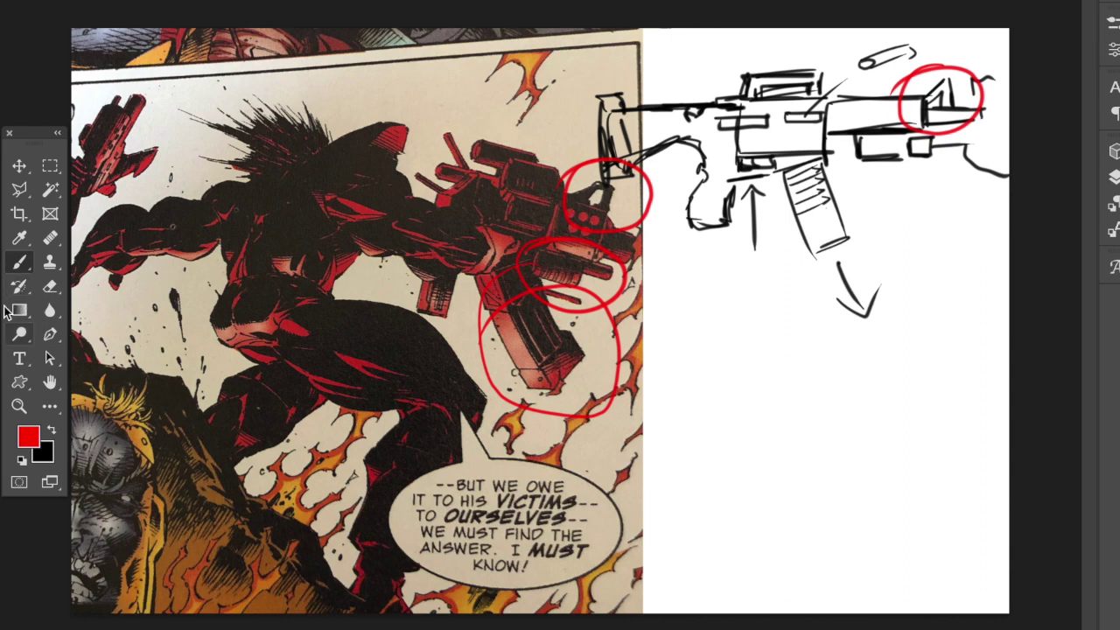
Switch back to black and sketch a long cylindrical tube with a round opening below the rifle drawing
key("x")
mouse_move(720, 391)
left_mouse_down()
mouse_move(901, 377)
mouse_move(895, 411)
left_mouse_up()
mouse_move(722, 398)
left_mouse_down()
mouse_move(746, 431)
mouse_move(874, 417)
mouse_move(726, 427)
left_mouse_up()
left_click_drag(726, 427, 906, 410)
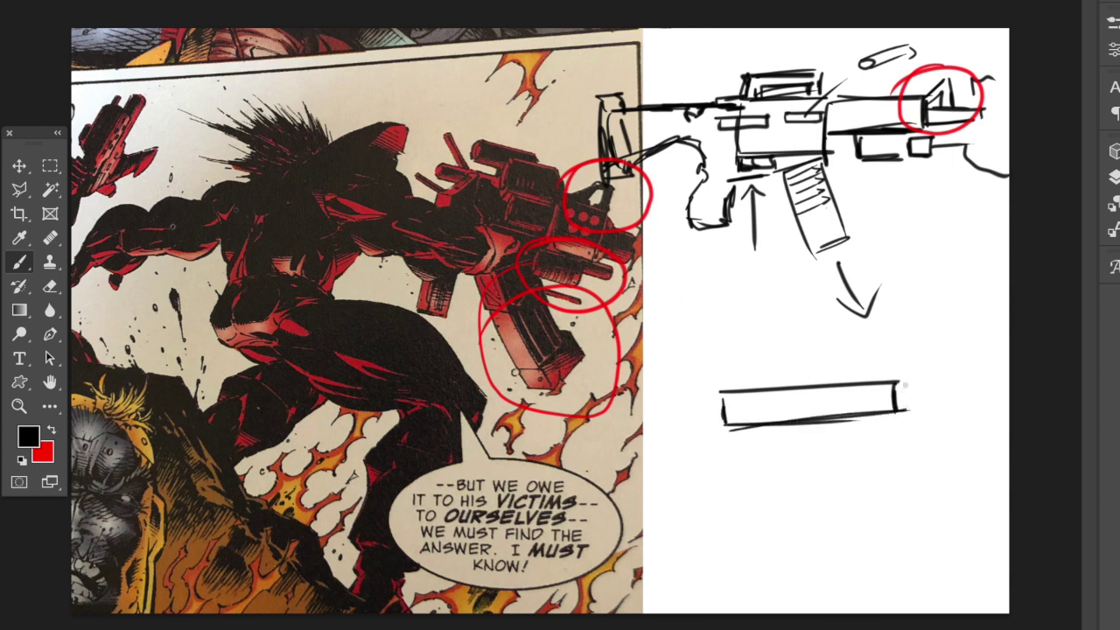
mouse_move(897, 386)
left_mouse_down()
mouse_move(907, 393)
mouse_move(889, 404)
left_mouse_up()
left_click_drag(722, 425, 735, 402)
mouse_move(842, 389)
left_mouse_down()
mouse_move(845, 446)
mouse_move(722, 449)
left_mouse_up()
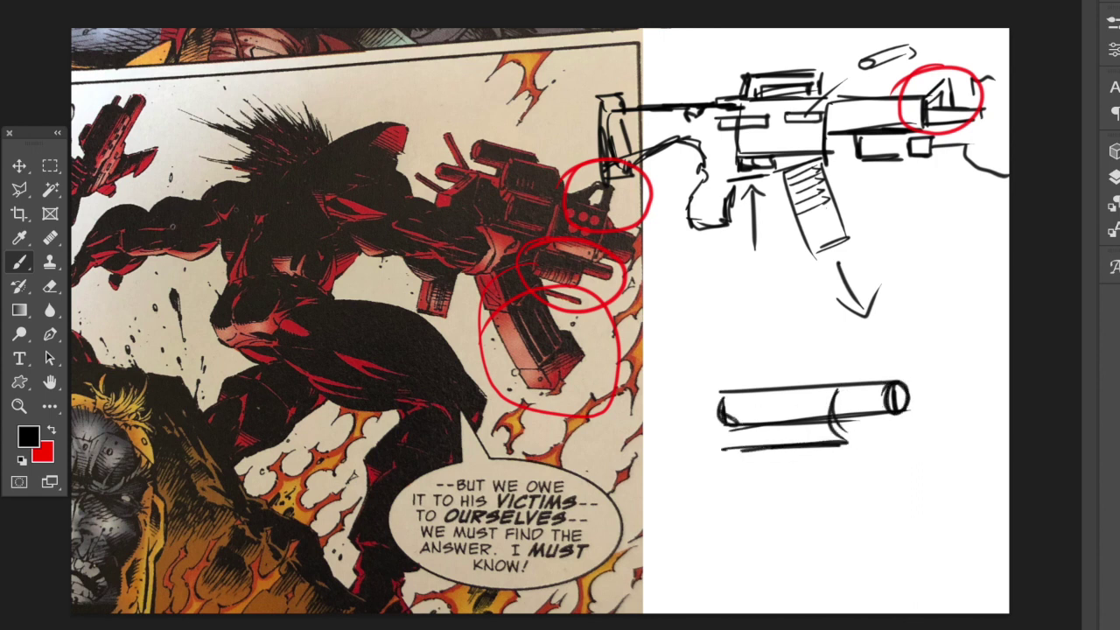
Build a curved, ribbed grip sleeve around the tube and add a small trigger guard behind it
left_click_drag(724, 397, 737, 443)
left_click_drag(721, 403, 740, 444)
left_click_drag(856, 425, 846, 440)
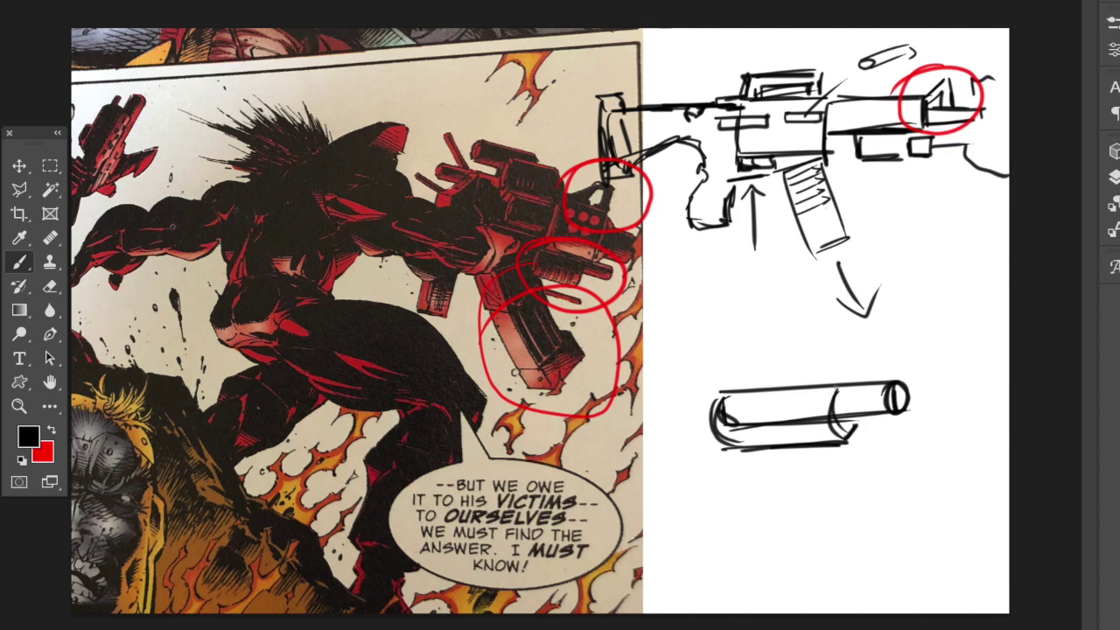
mouse_move(829, 389)
left_mouse_down()
mouse_move(814, 437)
mouse_move(793, 427)
mouse_move(791, 442)
left_mouse_up()
mouse_move(785, 390)
left_mouse_down()
mouse_move(772, 441)
mouse_move(753, 437)
left_mouse_up()
mouse_move(745, 394)
left_mouse_down()
mouse_move(722, 437)
mouse_move(662, 437)
mouse_move(680, 434)
mouse_move(669, 457)
mouse_move(719, 442)
mouse_move(683, 463)
mouse_move(708, 434)
mouse_move(685, 458)
left_mouse_up()
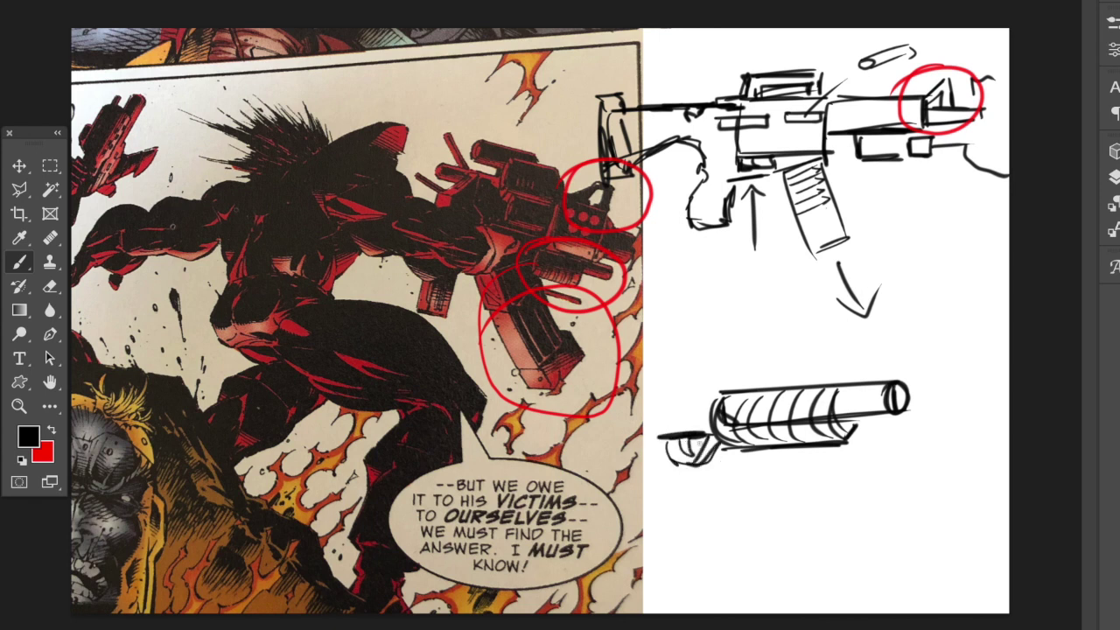
Sketch a larger cylindrical handguard with a round front end above the ribbed tube
left_click_drag(721, 396, 665, 400)
mouse_move(869, 333)
left_mouse_down()
mouse_move(855, 330)
mouse_move(859, 352)
left_mouse_up()
left_click_drag(700, 344, 835, 343)
mouse_move(696, 352)
left_mouse_down()
mouse_move(853, 334)
mouse_move(750, 345)
mouse_move(732, 378)
mouse_move(719, 403)
left_mouse_up()
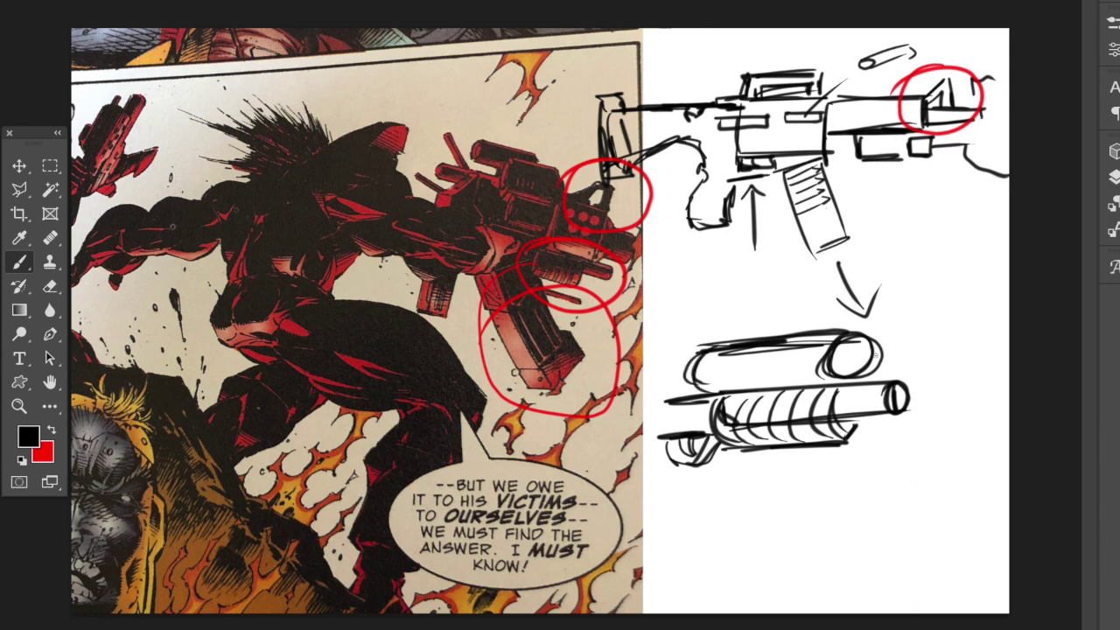
Add a barrel with a dark round muzzle and a triangular front sight to the upper handguard
mouse_move(851, 348)
left_mouse_down()
mouse_move(941, 345)
mouse_move(945, 355)
mouse_move(915, 366)
mouse_move(959, 340)
mouse_move(973, 359)
left_mouse_up()
mouse_move(903, 344)
left_mouse_down()
mouse_move(933, 348)
mouse_move(921, 358)
mouse_move(962, 357)
left_mouse_up()
mouse_move(956, 350)
left_mouse_down()
mouse_move(977, 338)
mouse_move(914, 339)
mouse_move(890, 288)
mouse_move(887, 341)
left_mouse_up()
mouse_move(896, 294)
left_mouse_down()
mouse_move(895, 341)
mouse_move(854, 353)
left_mouse_up()
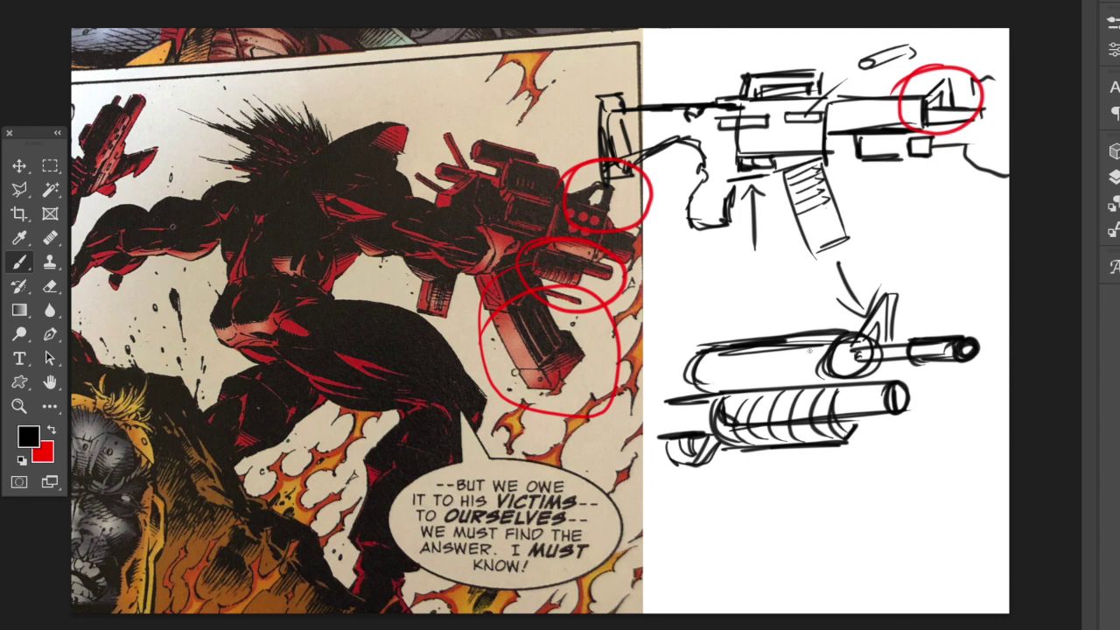
Draw the receiver edge behind the two cylinders and the slanted magazine extending below it
mouse_move(687, 327)
left_mouse_down()
mouse_move(696, 349)
mouse_move(707, 325)
mouse_move(682, 323)
mouse_move(690, 350)
mouse_move(670, 352)
mouse_move(653, 380)
mouse_move(667, 432)
left_mouse_up()
mouse_move(682, 396)
left_mouse_down()
mouse_move(671, 470)
mouse_move(665, 435)
mouse_move(664, 460)
mouse_move(700, 529)
left_mouse_up()
left_click_drag(665, 450, 731, 583)
left_click_drag(669, 471, 730, 572)
mouse_move(684, 465)
left_mouse_down()
mouse_move(735, 558)
mouse_move(645, 574)
mouse_move(734, 553)
left_mouse_up()
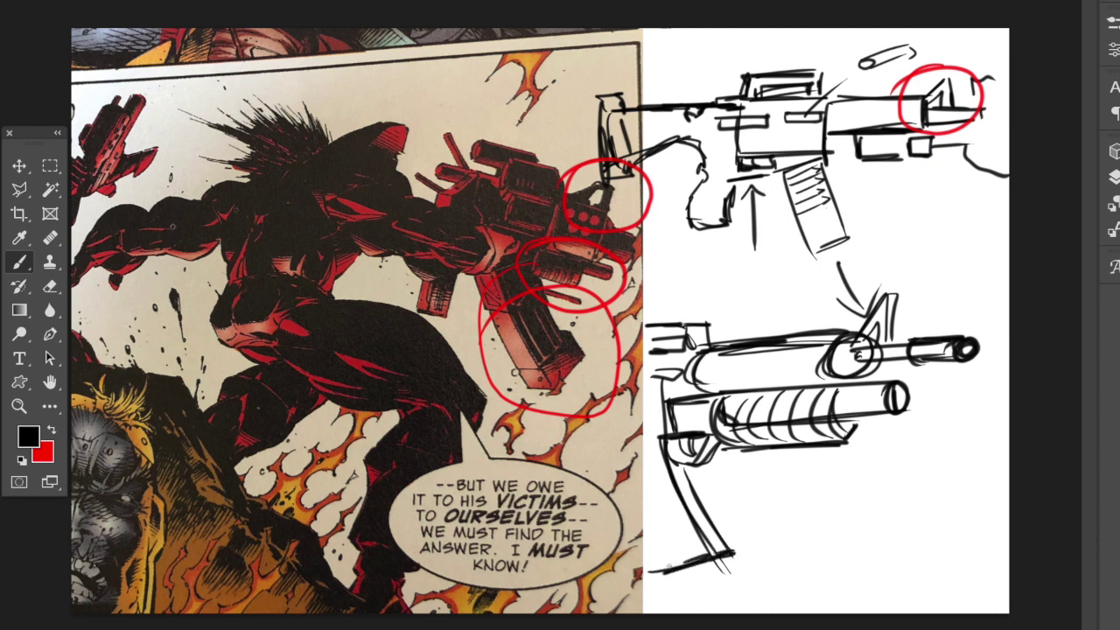
left_click_drag(655, 539, 656, 560)
left_click_drag(675, 436, 652, 436)
Add curved rib lines along the upper cylindrical handguard
mouse_move(817, 336)
left_mouse_down()
mouse_move(808, 381)
mouse_move(787, 384)
left_mouse_up()
mouse_move(765, 347)
left_mouse_down()
mouse_move(753, 394)
mouse_move(732, 389)
left_mouse_up()
left_click_drag(725, 350, 718, 387)
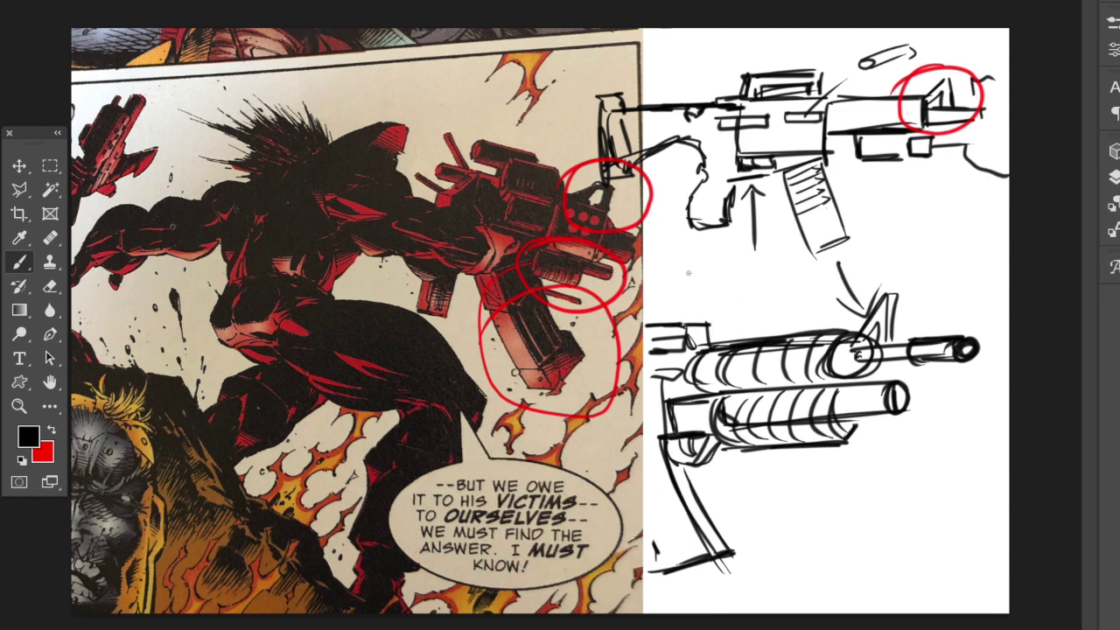
Add a new layer above Layer 21 and hide Layer 21
left_click(1113, 175)
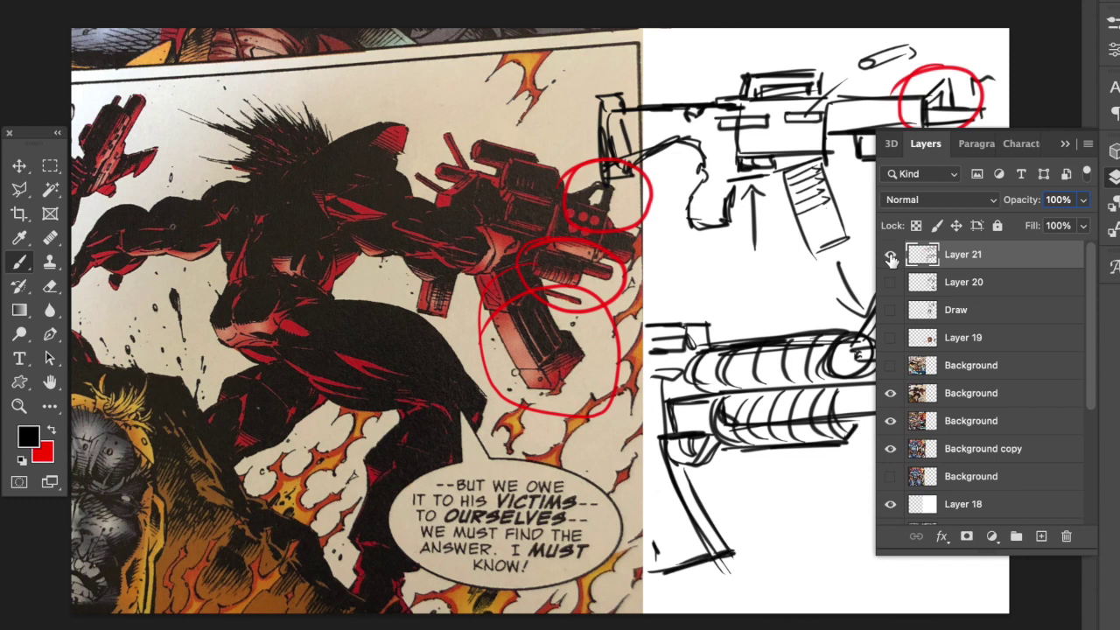
left_click(1040, 536)
left_click(890, 281)
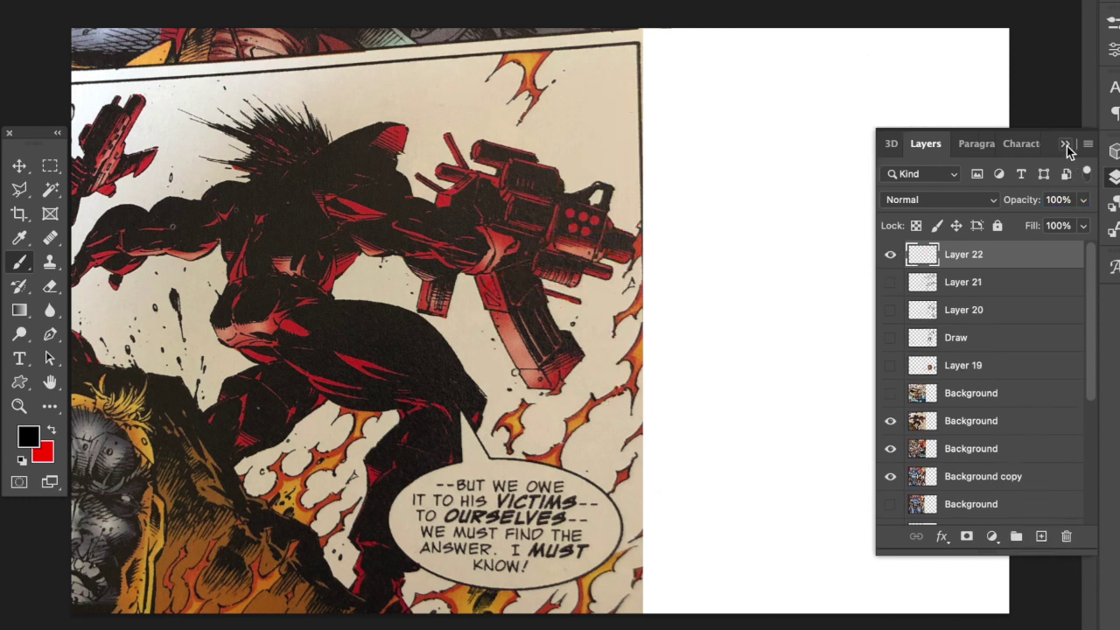
Sketch the gun's notched rear body in black on the blank area, with a pistol grip, square trigger opening and top edge
left_click(1064, 144)
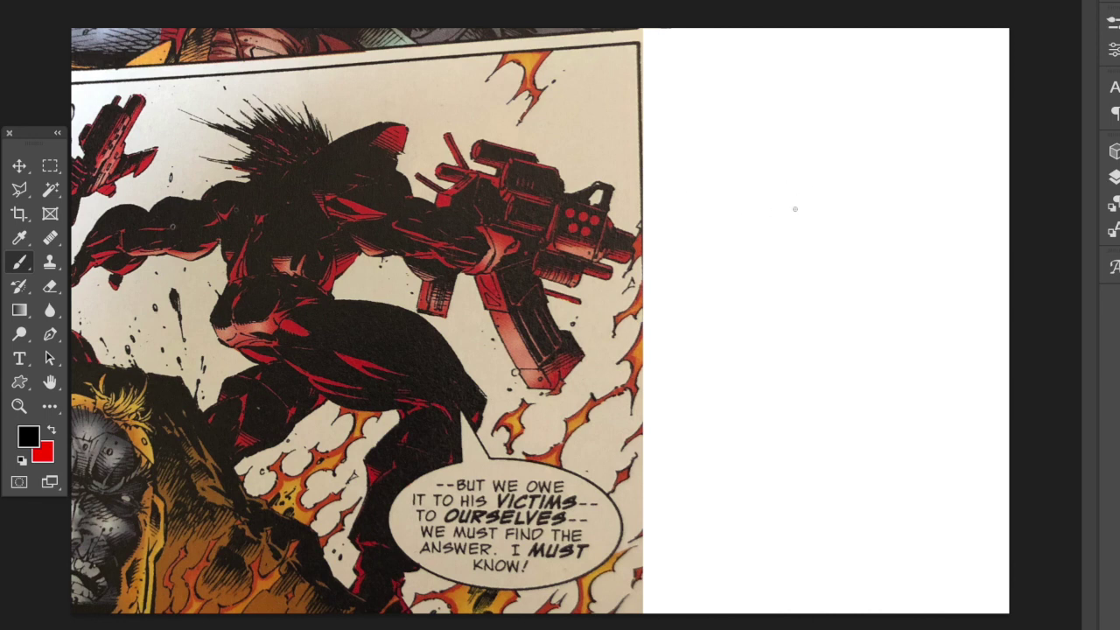
mouse_move(698, 202)
left_mouse_down()
mouse_move(740, 175)
mouse_move(700, 200)
mouse_move(700, 230)
mouse_move(726, 255)
mouse_move(700, 313)
mouse_move(703, 336)
mouse_move(759, 333)
mouse_move(763, 289)
mouse_move(787, 264)
mouse_move(817, 268)
mouse_move(825, 243)
mouse_move(827, 263)
mouse_move(782, 260)
mouse_move(784, 236)
mouse_move(816, 235)
left_mouse_up()
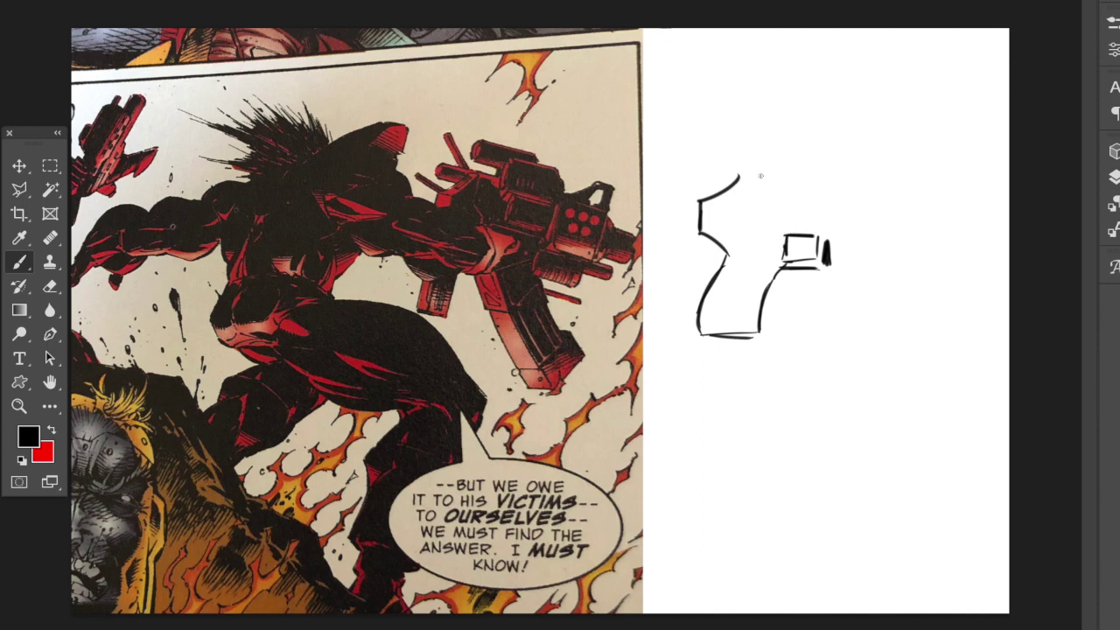
mouse_move(746, 173)
left_mouse_down()
mouse_move(826, 174)
mouse_move(826, 257)
left_mouse_up()
left_click_drag(826, 180, 833, 254)
mouse_move(742, 173)
left_mouse_down()
mouse_move(811, 178)
mouse_move(823, 158)
mouse_move(827, 275)
left_mouse_up()
Add a large square housing in front of the rear body and a narrower block attached to its front
left_click_drag(818, 161, 934, 157)
left_click_drag(822, 273, 910, 273)
left_click_drag(910, 161, 914, 273)
left_click_drag(917, 173, 966, 173)
mouse_move(963, 173)
left_mouse_down()
mouse_move(961, 273)
mouse_move(906, 273)
left_mouse_up()
left_click_drag(910, 271, 937, 269)
Add a short rectangular barrel to the front block and a triangular sight on top of it
left_click_drag(966, 191, 1005, 189)
mouse_move(1002, 189)
left_mouse_down()
mouse_move(1000, 235)
mouse_move(959, 245)
left_mouse_up()
mouse_move(963, 182)
left_mouse_down()
mouse_move(1005, 186)
mouse_move(1001, 245)
left_mouse_up()
left_click_drag(997, 245, 963, 245)
mouse_move(919, 168)
left_mouse_down()
mouse_move(959, 131)
mouse_move(969, 173)
mouse_move(953, 145)
mouse_move(956, 179)
mouse_move(917, 171)
mouse_move(963, 130)
mouse_move(967, 177)
left_mouse_up()
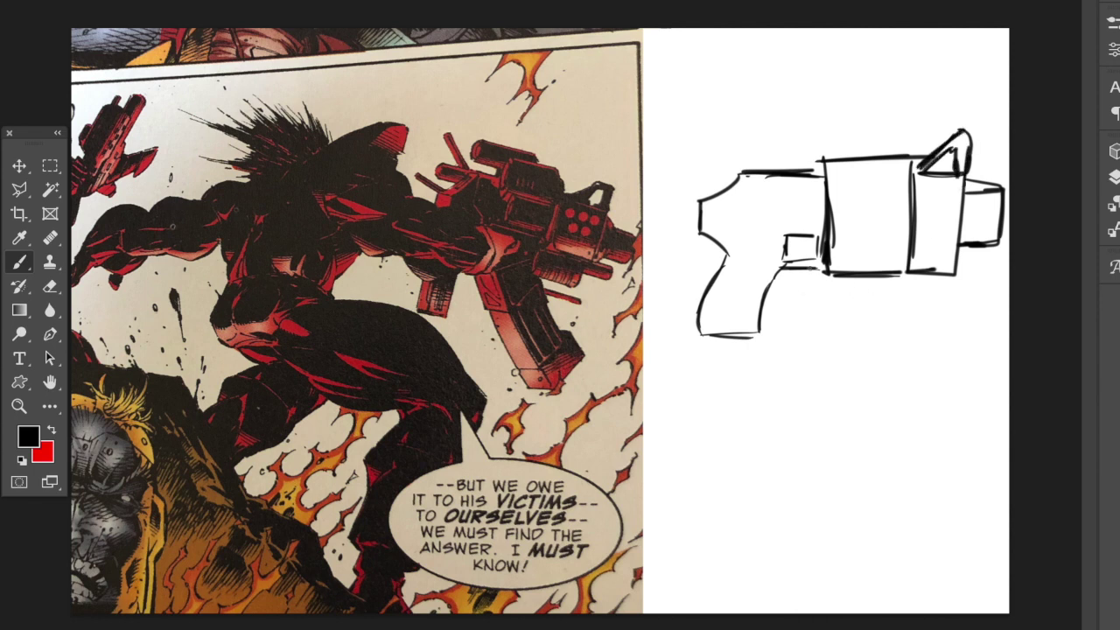
Draw a long slanted magazine below the square housing, with inner border lines and diagonal cross-braces
left_click_drag(817, 275, 835, 302)
mouse_move(899, 281)
left_mouse_down()
mouse_move(837, 302)
mouse_move(910, 468)
left_mouse_up()
left_click_drag(887, 427, 922, 480)
mouse_move(897, 284)
left_mouse_down()
mouse_move(970, 456)
mouse_move(974, 446)
mouse_move(917, 470)
left_mouse_up()
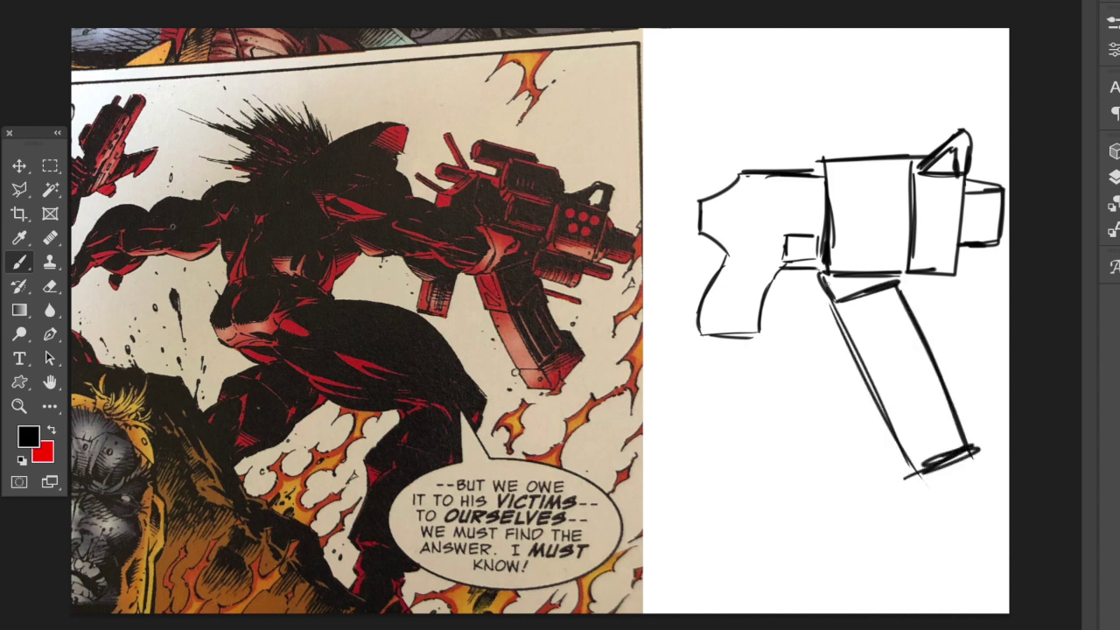
left_click_drag(839, 301, 915, 458)
mouse_move(889, 290)
left_mouse_down()
mouse_move(954, 427)
mouse_move(893, 294)
mouse_move(862, 351)
mouse_move(940, 381)
mouse_move(879, 372)
left_mouse_up()
mouse_move(913, 444)
left_mouse_down()
mouse_move(920, 417)
mouse_move(917, 457)
mouse_move(935, 392)
left_mouse_up()
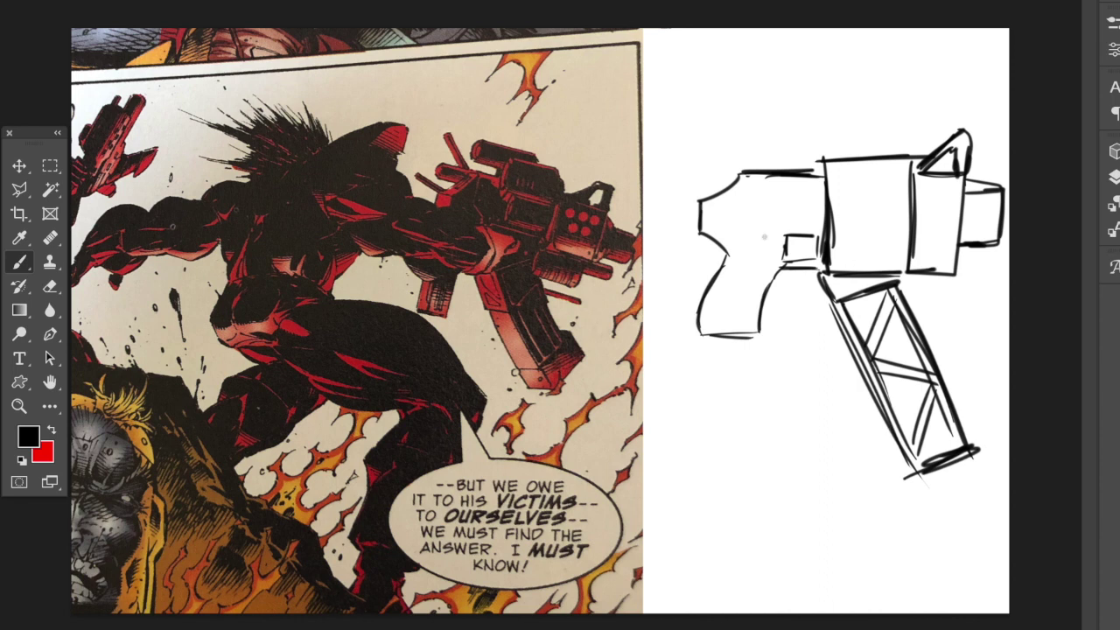
Detail the trigger opening and stack a wide box and a smaller box on top of the gun as a scope
mouse_move(783, 254)
left_mouse_down()
mouse_move(816, 227)
mouse_move(798, 258)
left_mouse_up()
left_click_drag(785, 258, 802, 258)
mouse_move(766, 122)
left_mouse_down()
mouse_move(767, 157)
mouse_move(875, 121)
mouse_move(773, 114)
left_mouse_up()
mouse_move(772, 156)
left_mouse_down()
mouse_move(896, 151)
mouse_move(800, 159)
left_mouse_up()
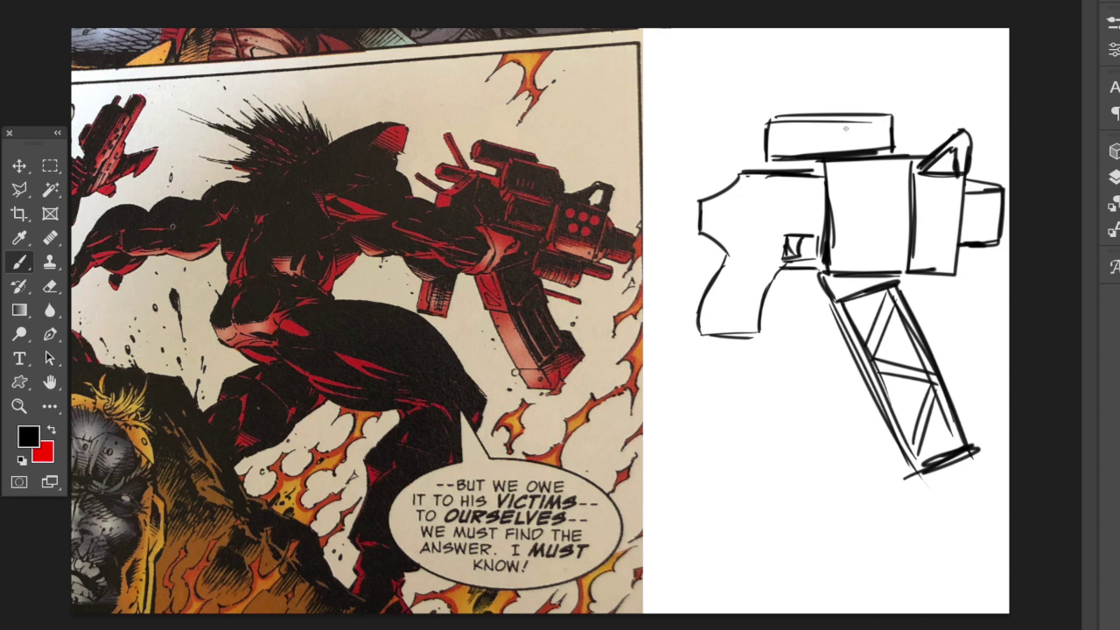
mouse_move(805, 112)
left_mouse_down()
mouse_move(804, 82)
mouse_move(861, 82)
mouse_move(861, 110)
left_mouse_up()
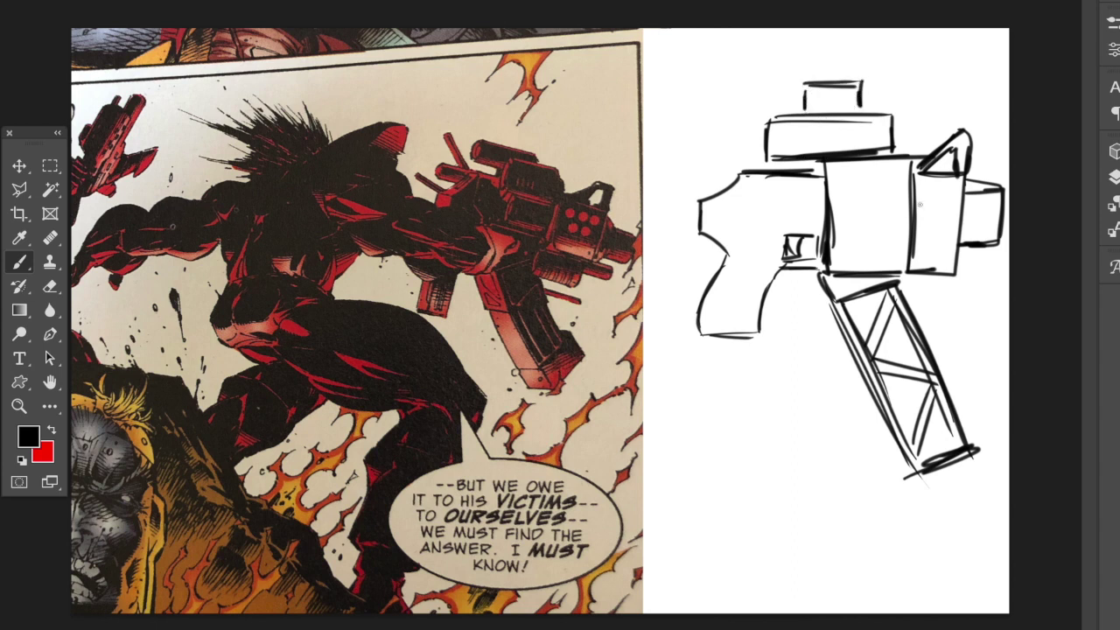
Draw five round holes on the square housing and two angled prongs sticking up from the gun's rear
mouse_move(847, 185)
left_mouse_down()
mouse_move(891, 187)
mouse_move(877, 185)
mouse_move(854, 237)
mouse_move(887, 238)
left_mouse_up()
left_click_drag(697, 120, 733, 179)
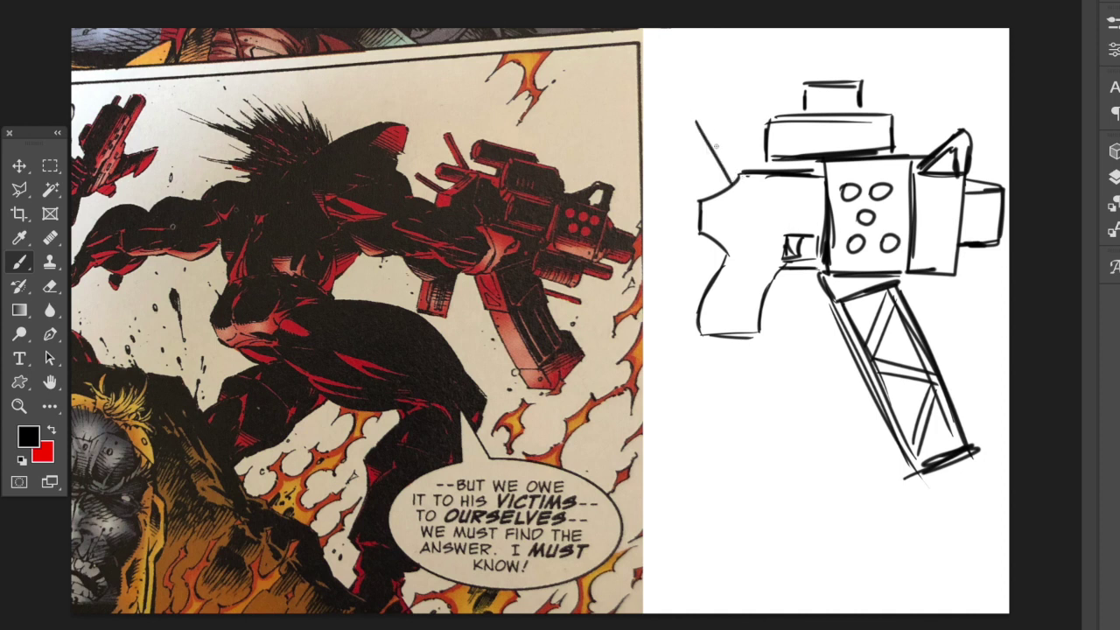
mouse_move(698, 119)
left_mouse_down()
mouse_move(729, 122)
mouse_move(720, 112)
mouse_move(728, 125)
mouse_move(714, 176)
mouse_move(667, 158)
mouse_move(693, 203)
left_mouse_up()
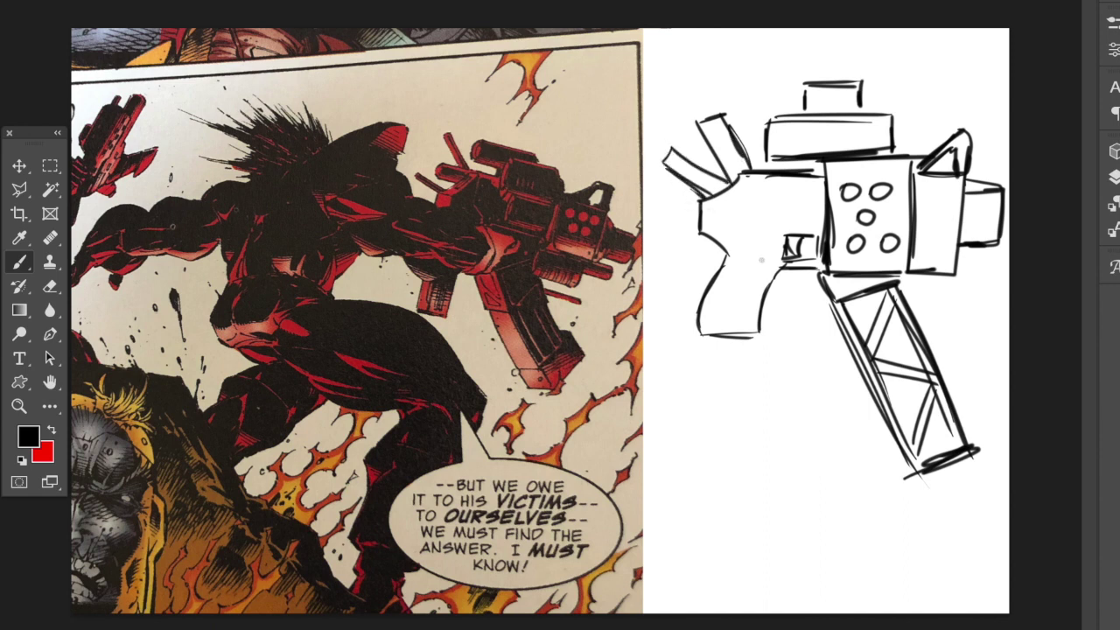
Extend a narrow magazine below the pistol grip, with vertical lines and a dark bottom edge
left_click_drag(717, 335, 721, 430)
left_click_drag(758, 338, 758, 442)
mouse_move(713, 332)
left_mouse_down()
mouse_move(716, 432)
mouse_move(752, 427)
mouse_move(713, 433)
mouse_move(730, 431)
mouse_move(724, 341)
left_mouse_up()
left_click_drag(742, 425, 736, 346)
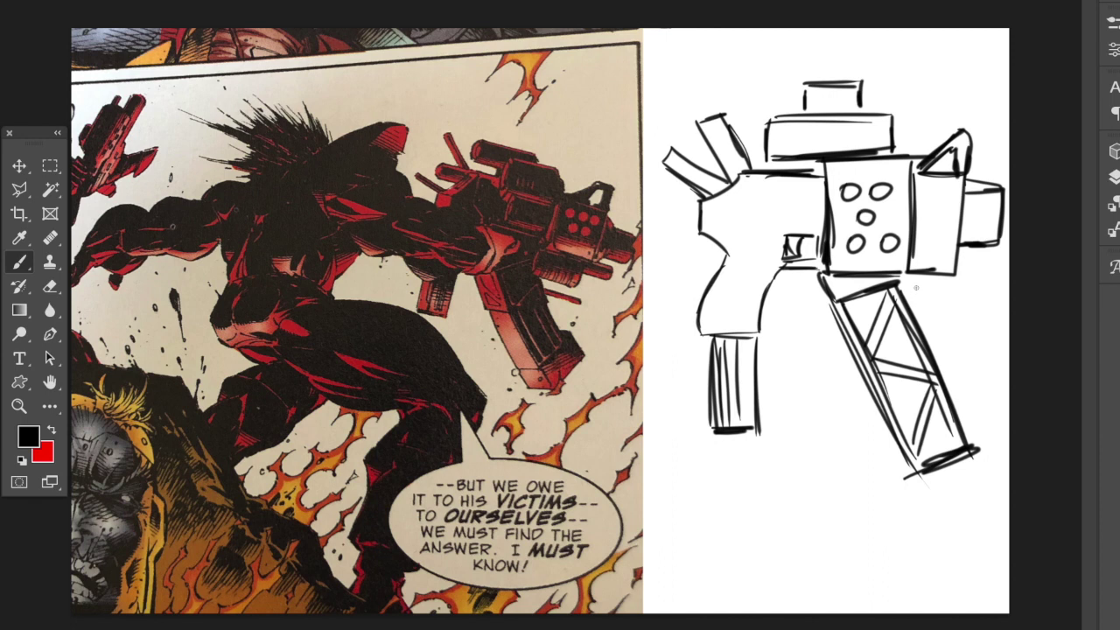
Add a ribbed rectangular attachment with a small square tip beneath the front block
mouse_move(918, 274)
left_mouse_down()
mouse_move(984, 271)
mouse_move(970, 273)
mouse_move(982, 322)
mouse_move(926, 315)
left_mouse_up()
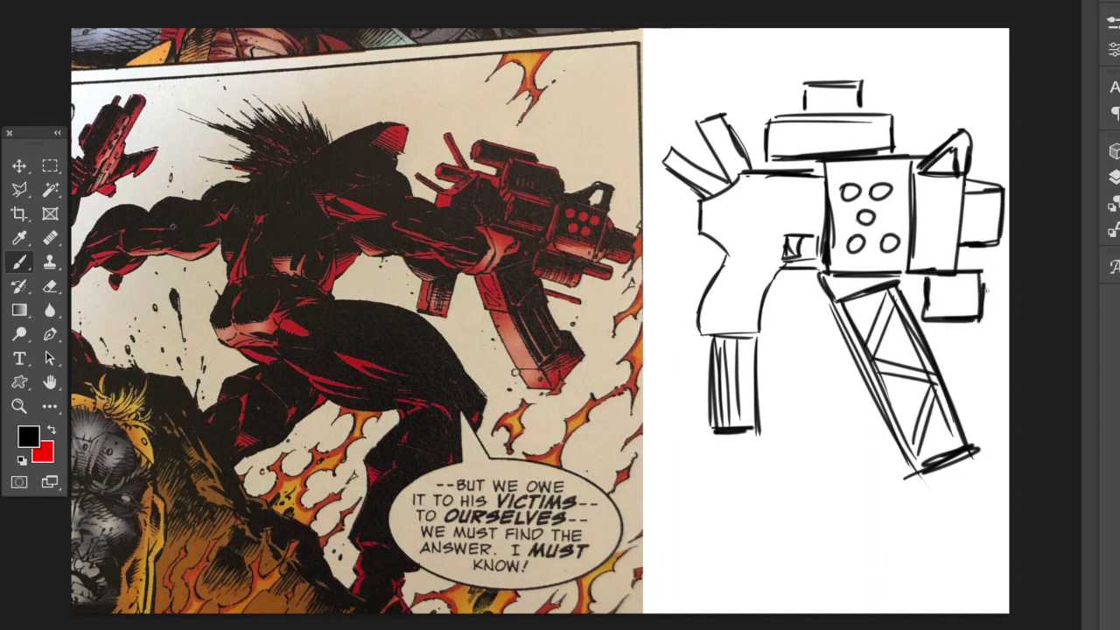
mouse_move(982, 280)
left_mouse_down()
mouse_move(981, 304)
mouse_move(957, 315)
left_mouse_up()
mouse_move(939, 278)
left_mouse_down()
mouse_move(938, 322)
mouse_move(926, 324)
left_mouse_up()
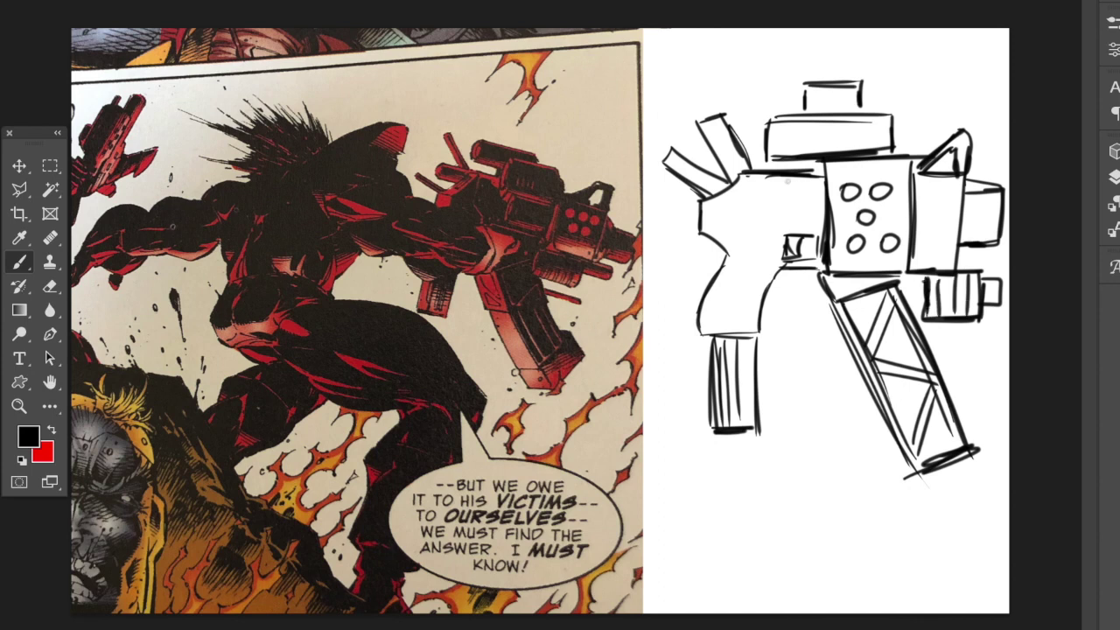
Detail the rear body with panel lines, small circles and slots, the scope with three slots, and the front block with dark shading
mouse_move(745, 173)
left_mouse_down()
mouse_move(738, 218)
mouse_move(755, 239)
mouse_move(755, 271)
left_mouse_up()
left_click_drag(798, 266, 726, 267)
mouse_move(757, 178)
left_mouse_down()
mouse_move(751, 214)
mouse_move(799, 193)
left_mouse_up()
left_click_drag(784, 208, 796, 208)
left_click_drag(804, 147, 854, 145)
mouse_move(917, 234)
left_mouse_down()
mouse_move(924, 245)
mouse_move(961, 218)
mouse_move(928, 238)
mouse_move(953, 233)
mouse_move(917, 232)
mouse_move(950, 251)
left_mouse_up()
left_click_drag(913, 260, 941, 259)
left_click_drag(926, 210, 910, 209)
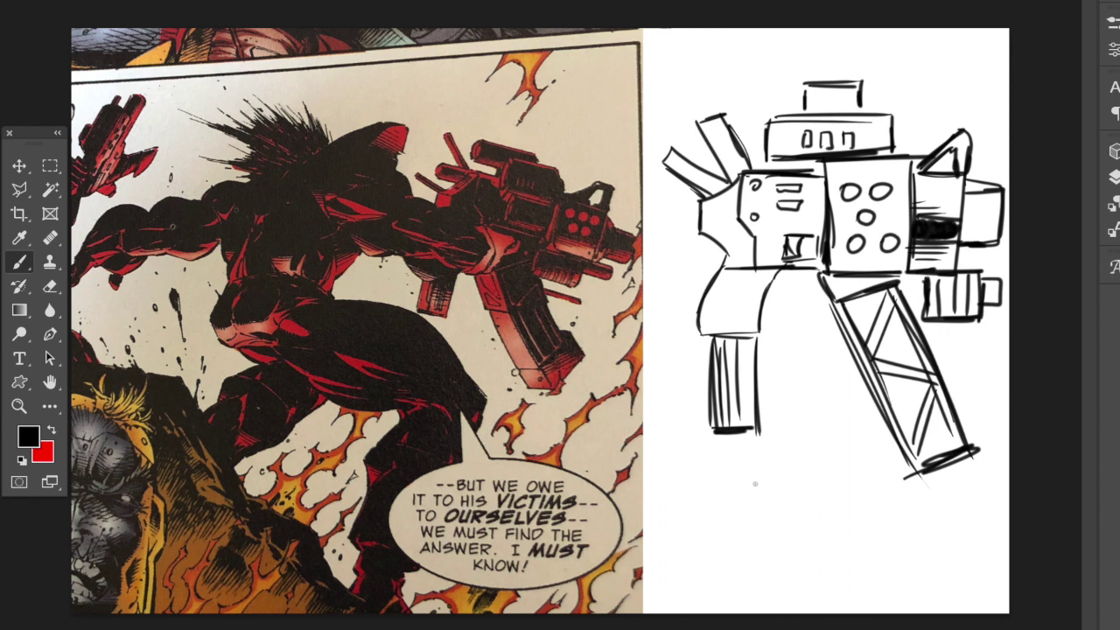
Draw a separate diagonal cylinder below the gun, shade its lower side with a dark band, and point an arrow at it
mouse_move(698, 542)
left_mouse_down()
mouse_move(830, 455)
mouse_move(821, 475)
mouse_move(855, 469)
mouse_move(736, 569)
left_mouse_up()
left_click_drag(741, 568, 834, 504)
mouse_move(726, 554)
left_mouse_down()
mouse_move(803, 498)
mouse_move(737, 549)
left_mouse_up()
left_click_drag(831, 481, 728, 555)
left_click_drag(788, 517, 726, 565)
left_click_drag(812, 497, 732, 560)
mouse_move(846, 478)
left_mouse_down()
mouse_move(747, 558)
mouse_move(800, 527)
mouse_move(817, 558)
left_mouse_up()
mouse_move(819, 538)
left_mouse_down()
mouse_move(850, 536)
mouse_move(856, 580)
left_mouse_up()
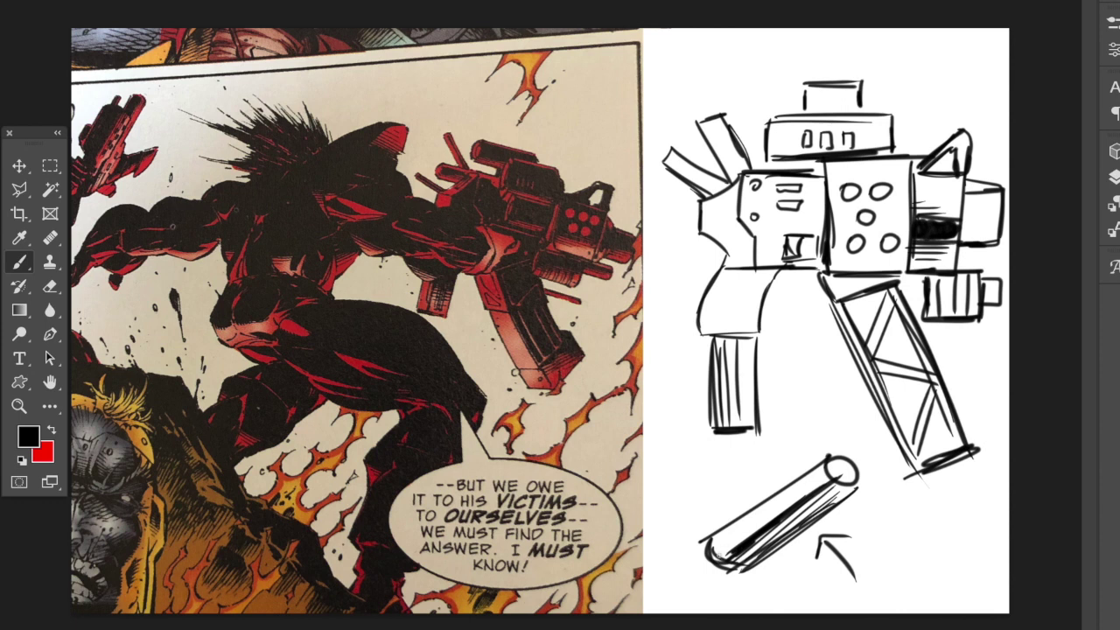
Try a jagged upper edge on the cylinder's dark shading band, and undo it
left_click_drag(720, 556, 745, 534)
mouse_move(827, 475)
left_mouse_down()
mouse_move(796, 501)
mouse_move(803, 491)
left_mouse_up()
left_click_drag(714, 554, 836, 475)
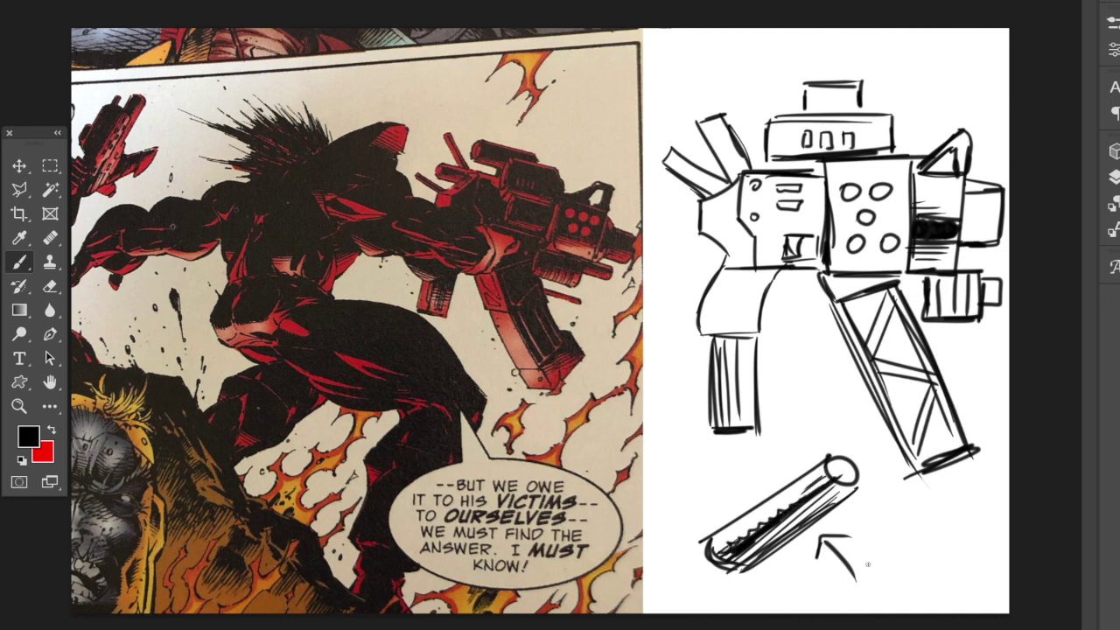
key("ctrl+z")
Darken the cylinder's round end and thicken the line beneath the gun's trigger opening
mouse_move(833, 454)
left_mouse_down()
mouse_move(859, 463)
mouse_move(850, 486)
mouse_move(831, 467)
left_mouse_up()
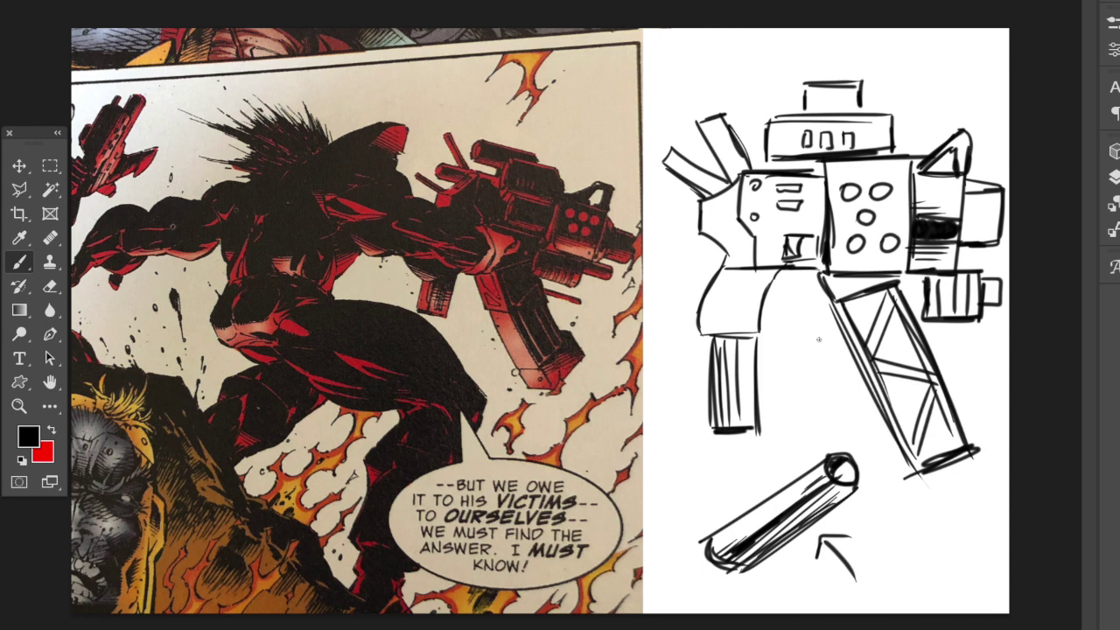
left_click_drag(770, 277, 822, 268)
Add a new layer above Layer 22 and hide Layer 22
left_click(1113, 176)
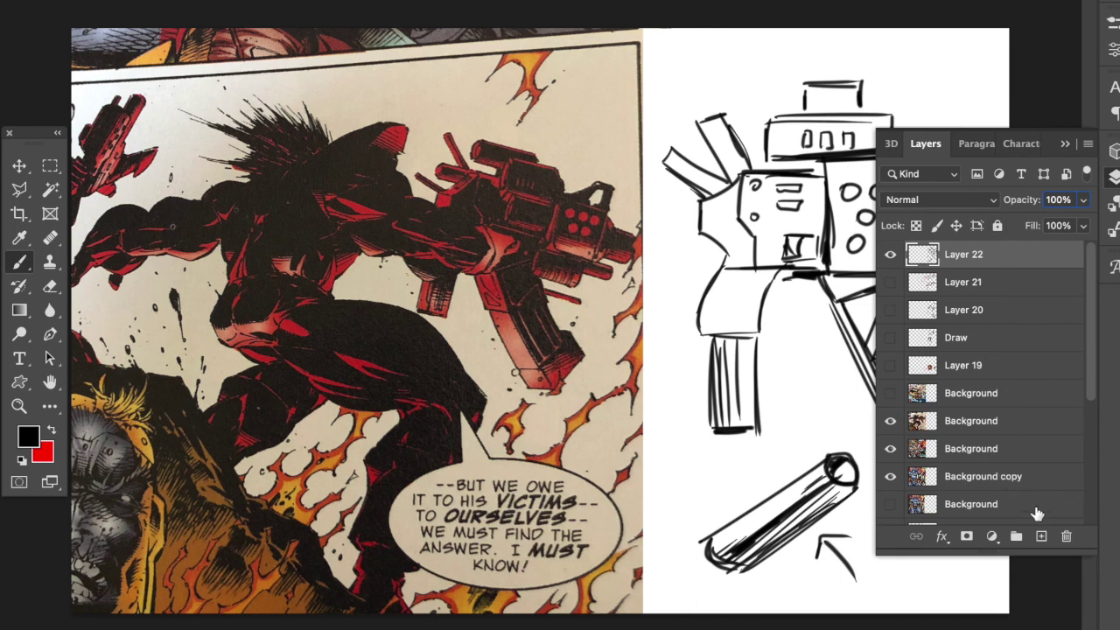
left_click(1041, 536)
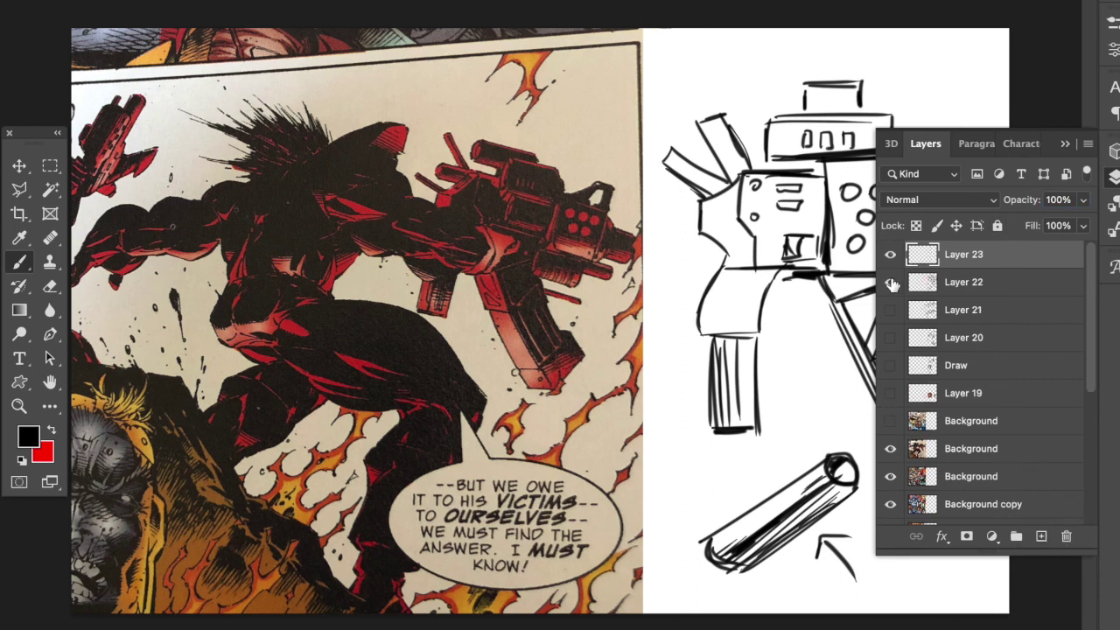
left_click(890, 282)
left_click(1066, 144)
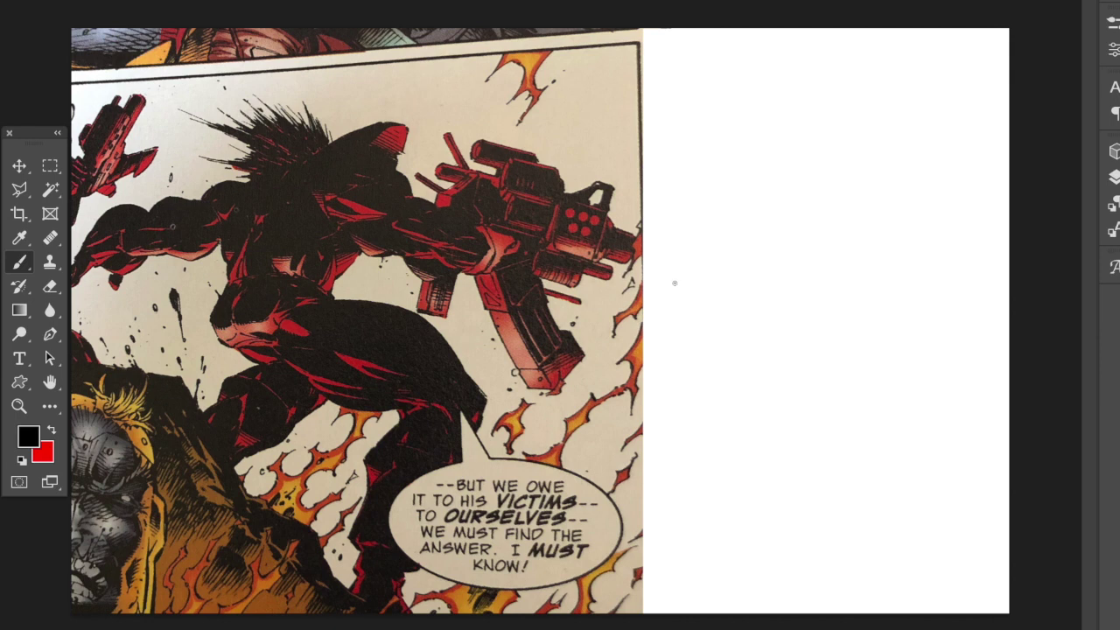
Sketch a second, diagonally tilted gun, starting with the hooked stock, its connector and the long receiver edges
mouse_move(663, 297)
left_mouse_down()
mouse_move(686, 282)
mouse_move(680, 333)
mouse_move(706, 330)
mouse_move(700, 376)
left_mouse_up()
left_click_drag(707, 328, 700, 375)
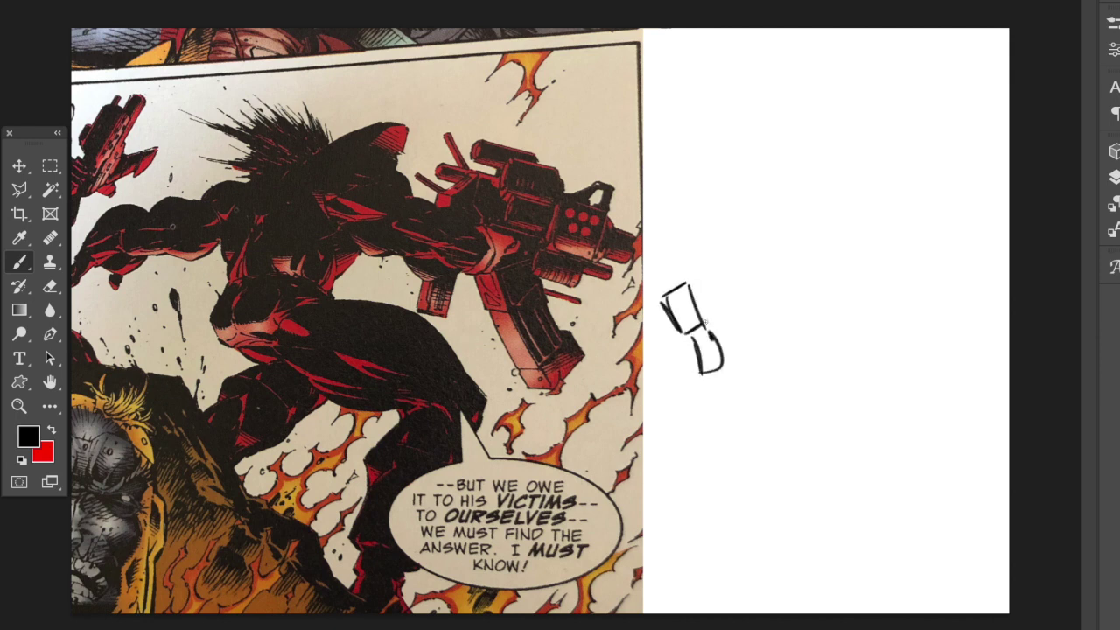
mouse_move(694, 288)
left_mouse_down()
mouse_move(711, 280)
mouse_move(719, 299)
left_mouse_up()
mouse_move(707, 270)
left_mouse_down()
mouse_move(734, 313)
mouse_move(857, 173)
left_mouse_up()
left_click_drag(861, 173, 883, 210)
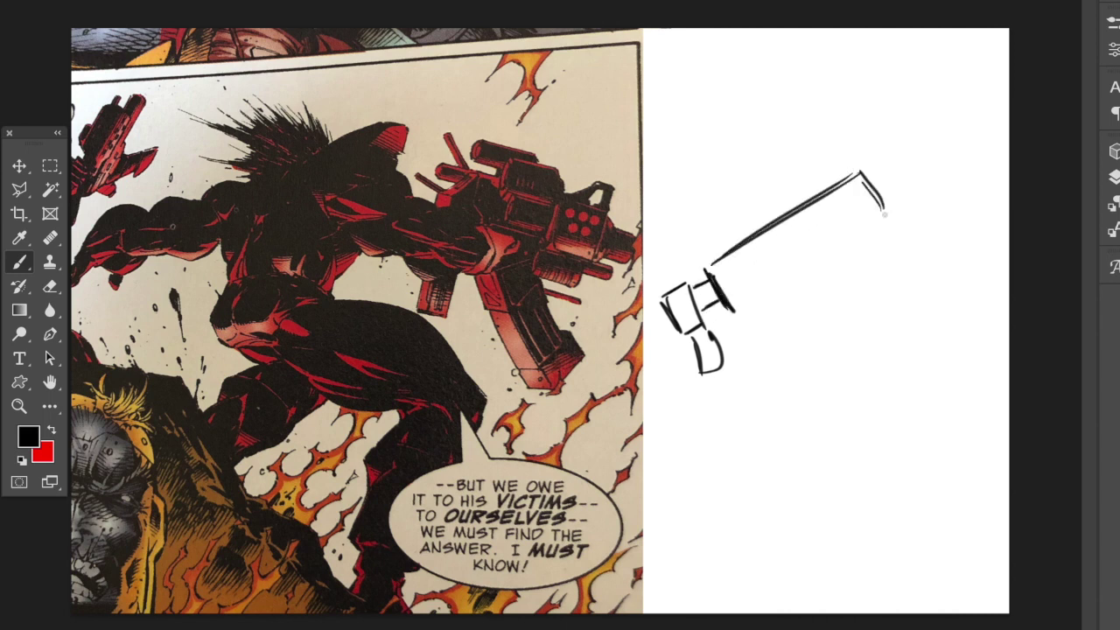
left_click_drag(737, 310, 885, 215)
Draw the tube running along the receiver's top and outline the angular front housing
left_click_drag(721, 223, 739, 240)
left_click_drag(721, 219, 866, 126)
left_click_drag(744, 196, 890, 115)
mouse_move(850, 166)
left_mouse_down()
mouse_move(952, 110)
mouse_move(892, 131)
left_mouse_up()
left_click_drag(953, 112, 1002, 188)
left_click_drag(901, 158, 952, 240)
left_click_drag(952, 244, 1006, 207)
Draw the curved pistol grip with its narrow lower extension and a wide slanted magazine beneath the receiver
left_click_drag(757, 305, 763, 358)
mouse_move(765, 362)
left_mouse_down()
mouse_move(809, 348)
mouse_move(788, 289)
left_mouse_up()
left_click_drag(791, 312, 884, 267)
left_click_drag(887, 219, 880, 262)
mouse_move(821, 301)
left_mouse_down()
mouse_move(831, 292)
mouse_move(901, 415)
left_mouse_up()
mouse_move(885, 259)
left_mouse_down()
mouse_move(957, 376)
mouse_move(897, 416)
left_mouse_up()
left_click_drag(782, 366, 813, 406)
left_click_drag(805, 350, 843, 401)
left_click_drag(817, 427, 827, 420)
Add the lower front attachment and the upper scope tube, with a barrel tip and triangular sight on the front housing
left_click_drag(927, 226, 950, 250)
mouse_move(950, 239)
left_mouse_down()
mouse_move(896, 263)
mouse_move(918, 252)
left_mouse_up()
left_click_drag(831, 124, 838, 136)
left_click_drag(737, 194, 858, 110)
mouse_move(711, 172)
left_mouse_down()
mouse_move(835, 89)
mouse_move(733, 195)
left_mouse_up()
mouse_move(964, 120)
left_mouse_down()
mouse_move(985, 108)
mouse_move(1006, 124)
left_mouse_up()
mouse_move(909, 132)
left_mouse_down()
mouse_move(923, 99)
mouse_move(952, 116)
left_mouse_up()
left_click_drag(921, 122, 938, 114)
Shade the lower side of the front housing with dark bands and add slot marks along the receiver
mouse_move(924, 182)
left_mouse_down()
mouse_move(980, 149)
mouse_move(975, 160)
left_mouse_up()
left_click_drag(929, 205, 976, 175)
left_click_drag(945, 217, 981, 195)
mouse_move(886, 215)
left_mouse_down()
mouse_move(919, 194)
mouse_move(932, 205)
left_mouse_up()
mouse_move(793, 233)
left_mouse_down()
mouse_move(842, 207)
mouse_move(847, 220)
left_mouse_up()
left_click_drag(833, 203, 840, 224)
left_click_drag(786, 250, 801, 236)
Draw a curved arrow from the receiver up to a small cylinder detail, and add inner lines to the wide magazine
left_click_drag(800, 217, 793, 87)
mouse_move(774, 63)
left_mouse_down()
mouse_move(840, 54)
mouse_move(829, 56)
left_mouse_up()
left_click_drag(838, 292, 885, 363)
mouse_move(854, 297)
left_mouse_down()
mouse_move(889, 366)
mouse_move(917, 366)
left_mouse_up()
Darken the receiver and the upper scope tube with shading bands, and add small round holes to the front housing
left_click_drag(727, 286, 791, 243)
left_click_drag(837, 215, 871, 193)
left_click_drag(745, 293, 885, 191)
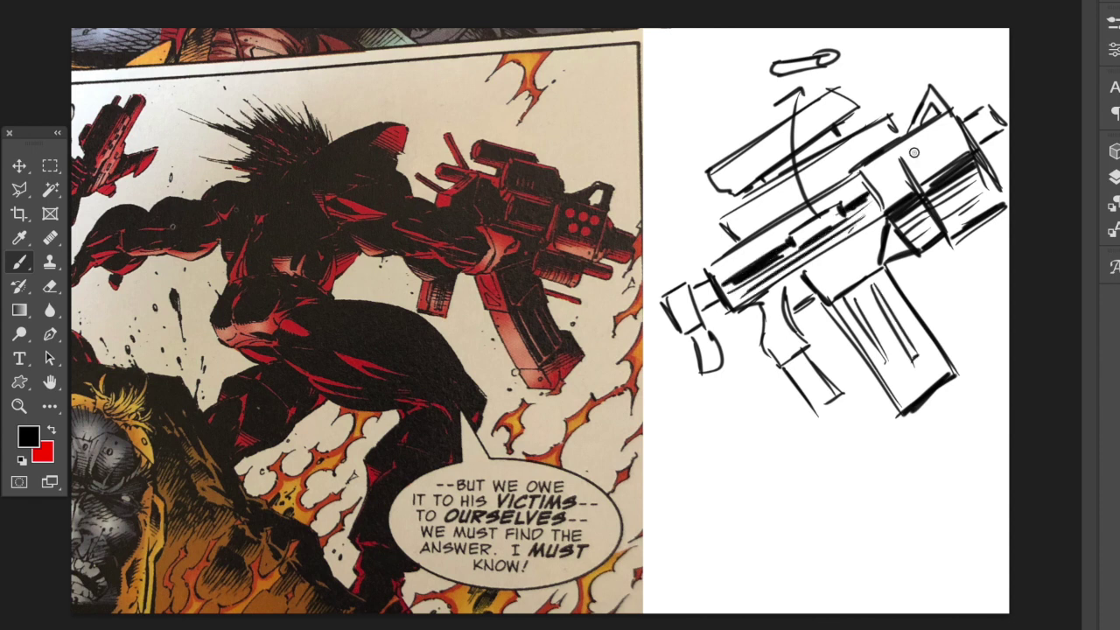
left_click_drag(915, 154, 925, 145)
left_click_drag(939, 140, 954, 133)
left_click_drag(931, 172, 952, 163)
mouse_move(735, 175)
left_mouse_down()
mouse_move(843, 100)
mouse_move(823, 120)
left_mouse_up()
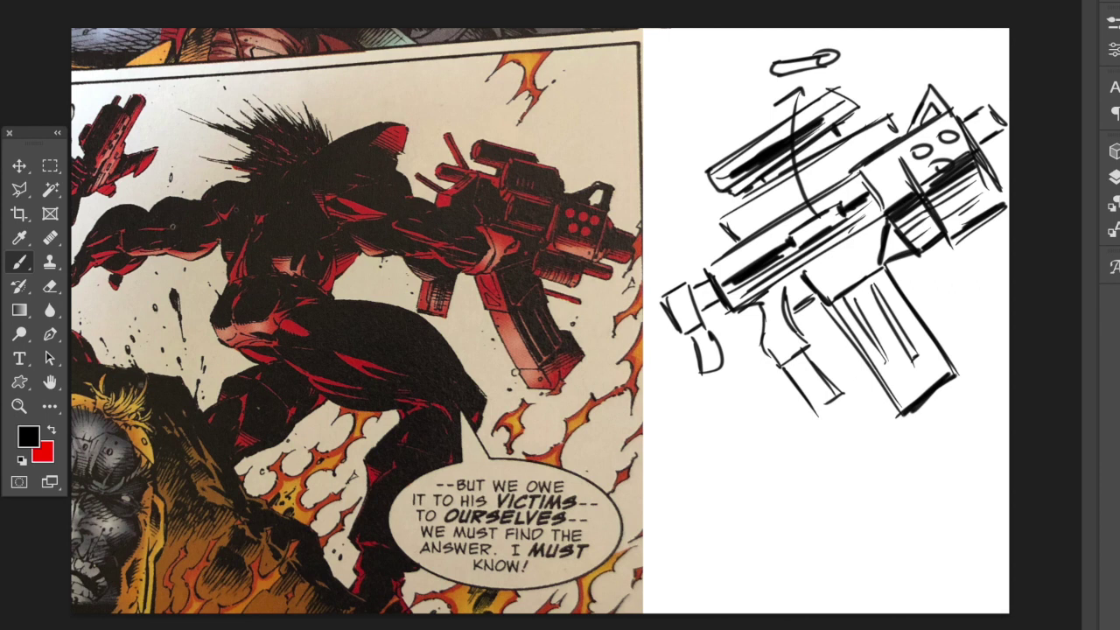
Mark the reference gun's magazine in red, and sketch an angular base detail in black beside the drawn magazine's lower end
key("x")
left_click_drag(549, 325, 560, 329)
key("x")
left_click_drag(966, 368, 988, 399)
left_click_drag(989, 399, 917, 442)
mouse_move(976, 372)
left_mouse_down()
mouse_move(901, 418)
mouse_move(950, 401)
left_mouse_up()
left_click_drag(955, 389, 927, 403)
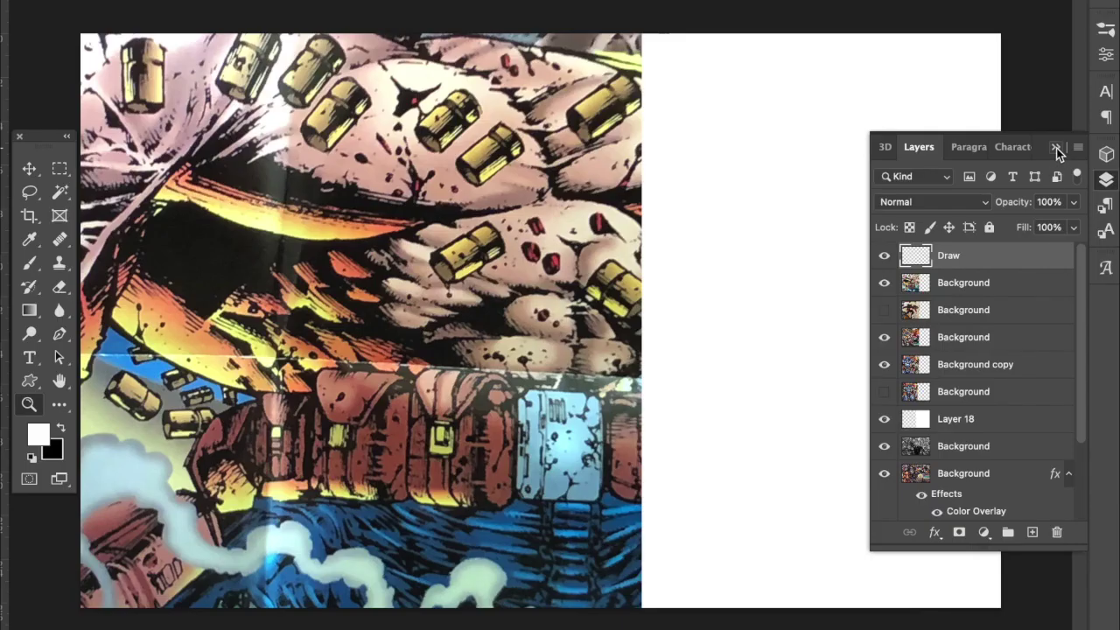
Set up the Brush tool with black as the foreground colour, using the 17 px PENCILINE POINT TRUE preset
left_click(1056, 148)
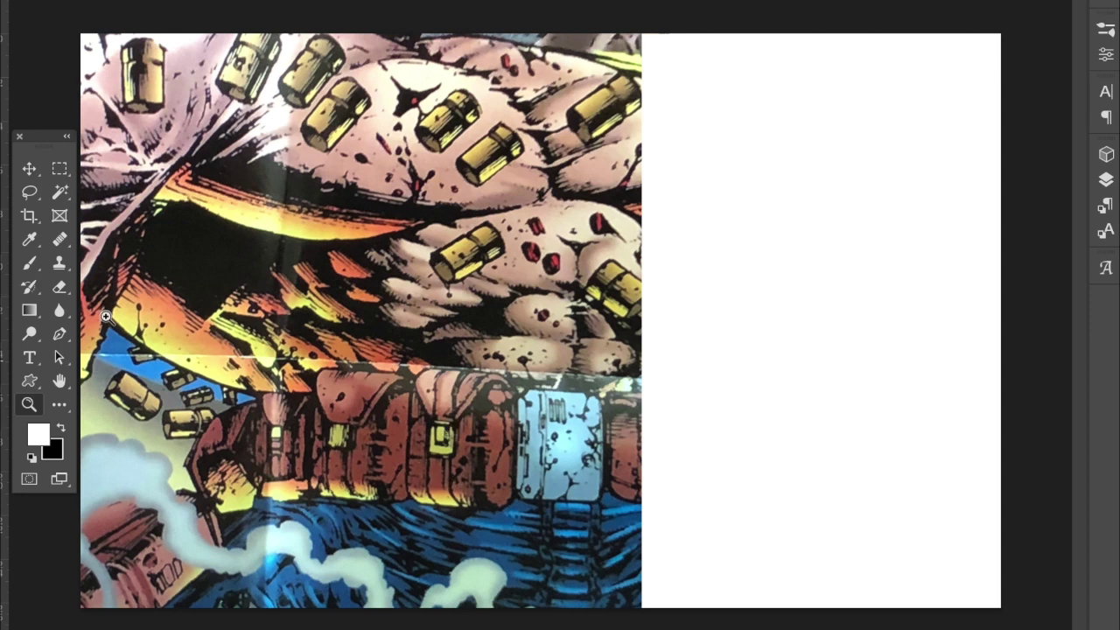
left_click(29, 262)
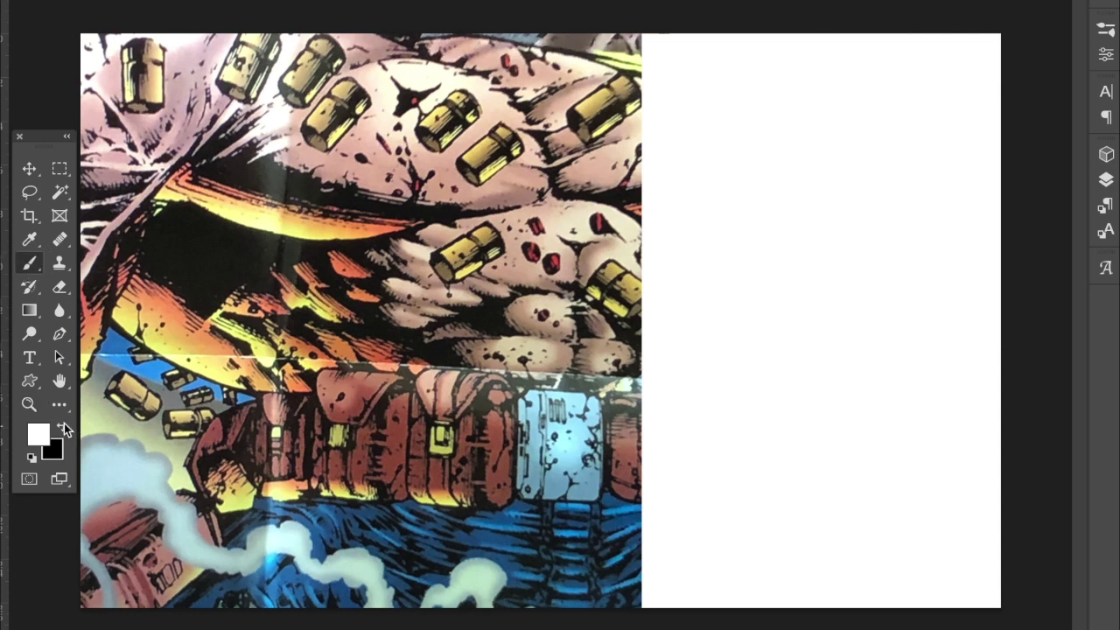
left_click(65, 425)
right_click(748, 257)
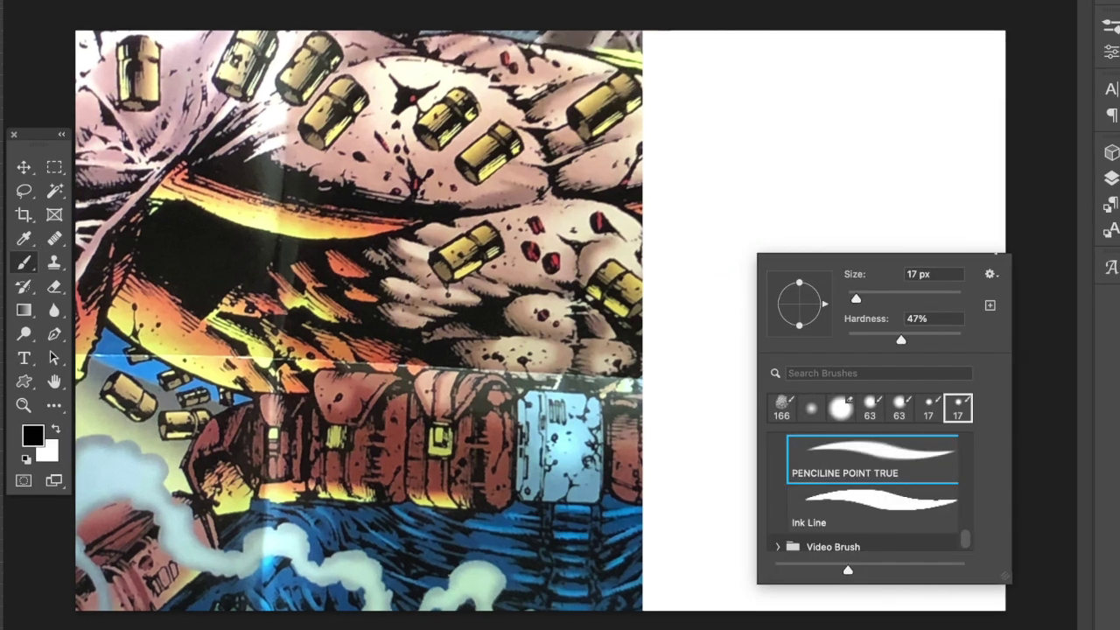
key("Return")
Sketch the upright rectangular outline of a belt pouch in the upper part of the blank area
mouse_move(730, 92)
left_mouse_down()
mouse_move(734, 181)
mouse_move(745, 200)
mouse_move(836, 77)
mouse_move(846, 208)
left_mouse_up()
left_click_drag(843, 79, 851, 223)
left_click_drag(734, 217, 827, 215)
mouse_move(731, 168)
left_mouse_down()
mouse_move(740, 200)
mouse_move(746, 183)
left_mouse_up()
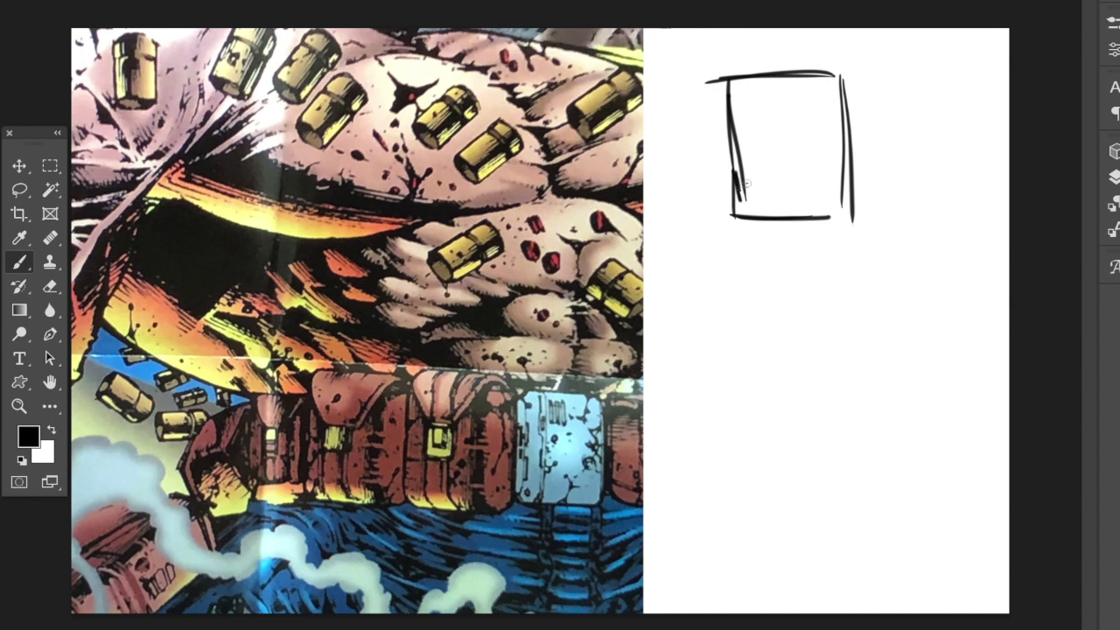
Add a tapered flap to the pouch with a small square buckle and a strap running down to the bottom edge
mouse_move(745, 115)
left_mouse_down()
mouse_move(774, 151)
mouse_move(796, 150)
mouse_move(833, 106)
left_mouse_up()
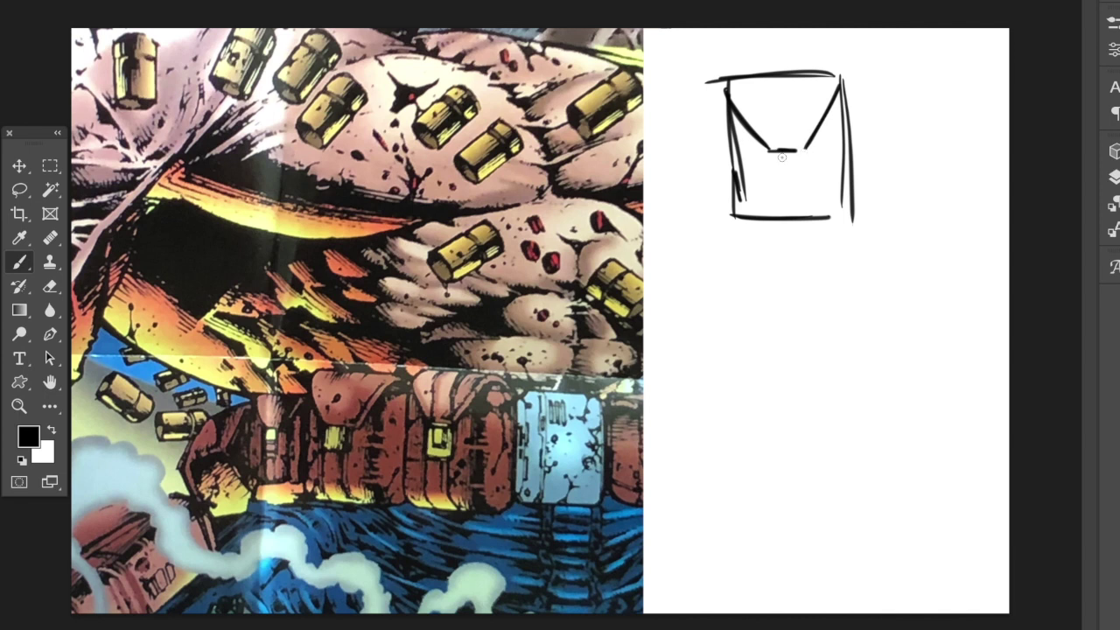
mouse_move(774, 157)
left_mouse_down()
mouse_move(790, 172)
mouse_move(803, 155)
left_mouse_up()
key("ctrl+z")
mouse_move(774, 162)
left_mouse_down()
mouse_move(800, 163)
mouse_move(779, 163)
mouse_move(792, 171)
left_mouse_up()
mouse_move(773, 218)
left_mouse_down()
mouse_move(775, 171)
mouse_move(799, 213)
mouse_move(843, 212)
left_mouse_up()
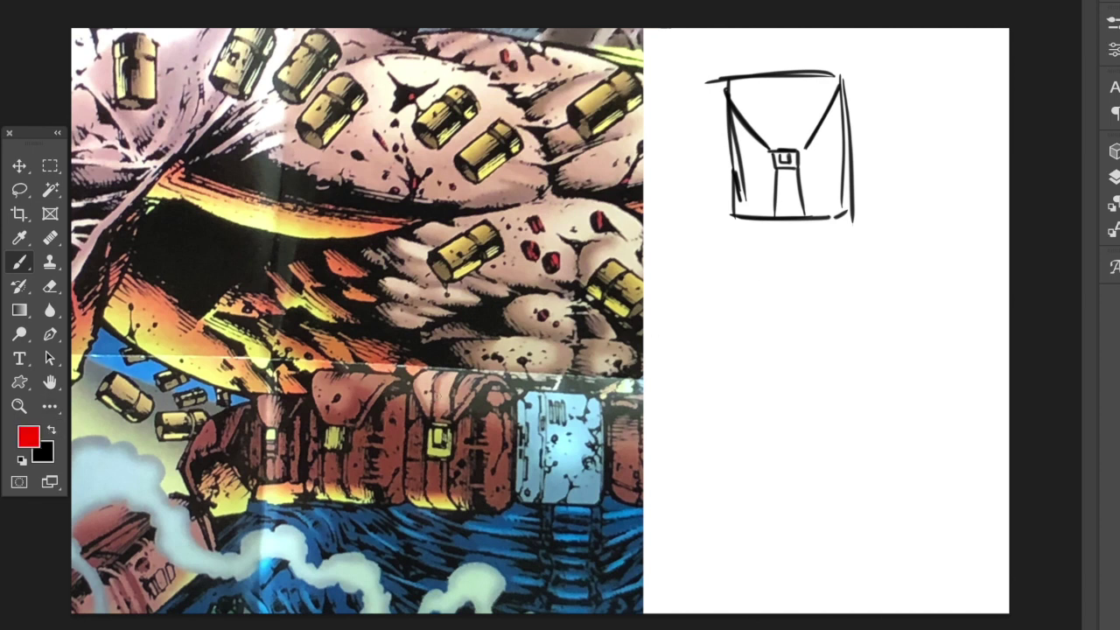
Circle two gold buckles and the blue pouch on the reference in red, and undo the circles
left_click_drag(450, 404, 442, 405)
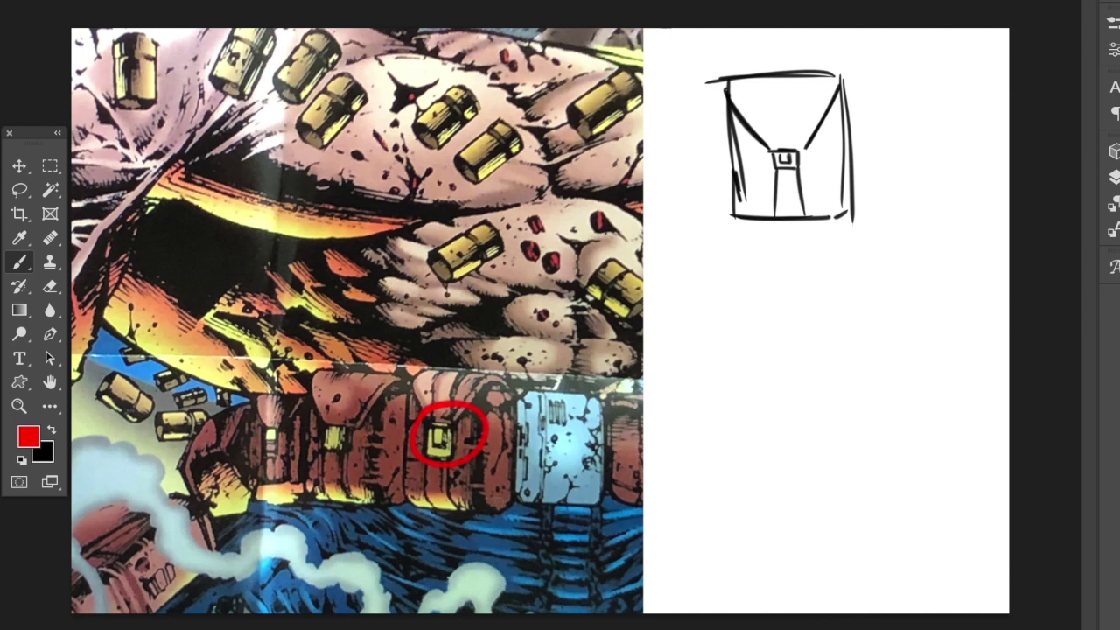
left_click_drag(340, 425, 376, 439)
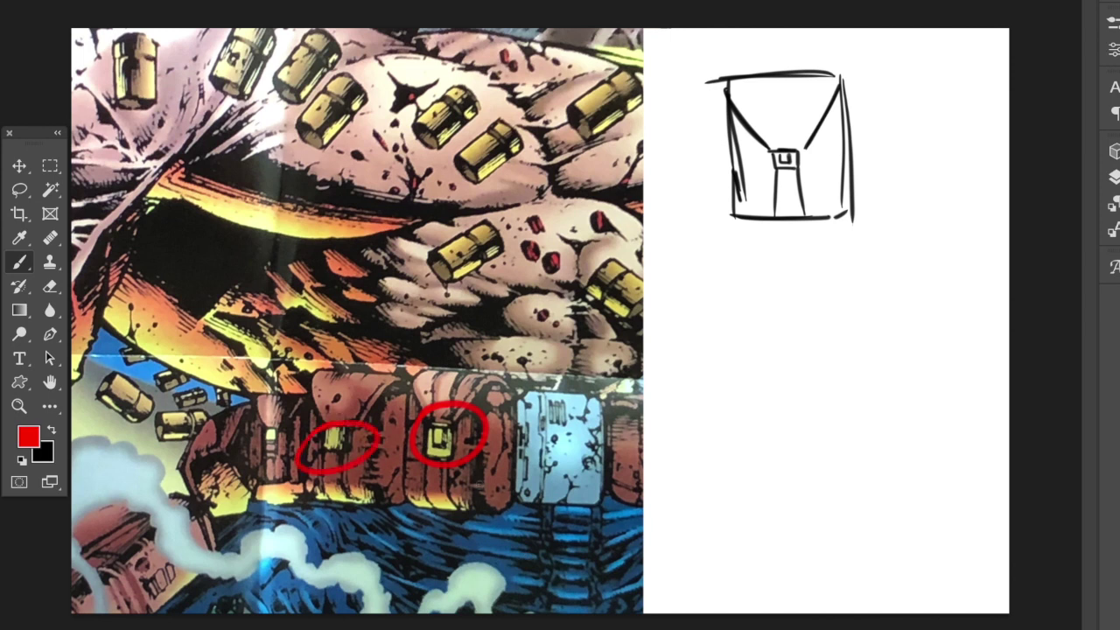
mouse_move(578, 391)
left_mouse_down()
mouse_move(556, 387)
mouse_move(582, 396)
left_mouse_up()
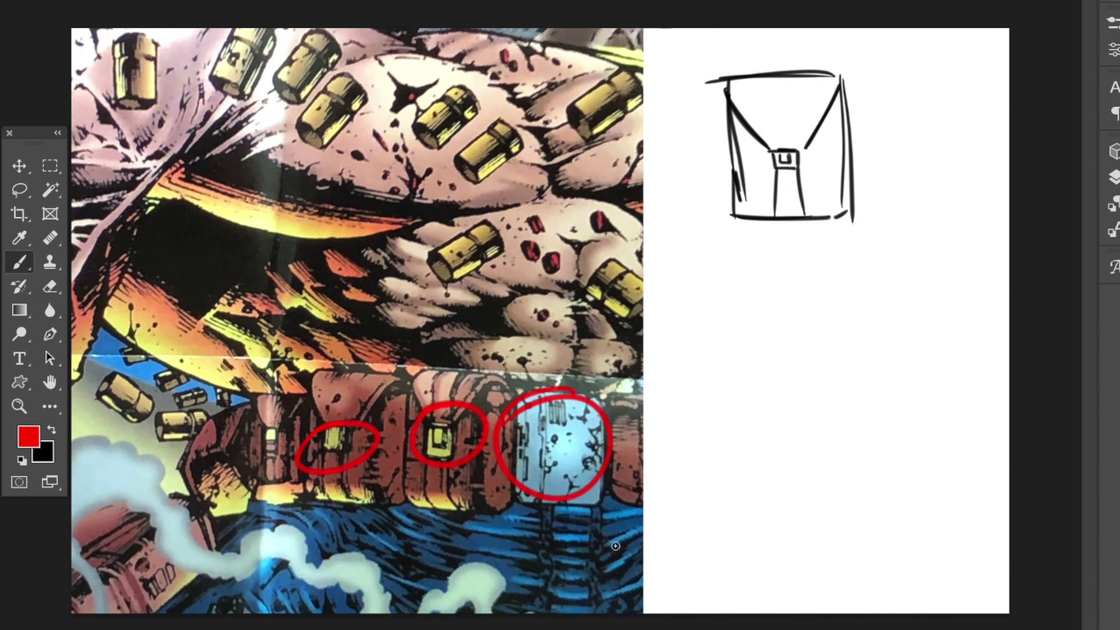
key("ctrl+z")
key("ctrl+z")
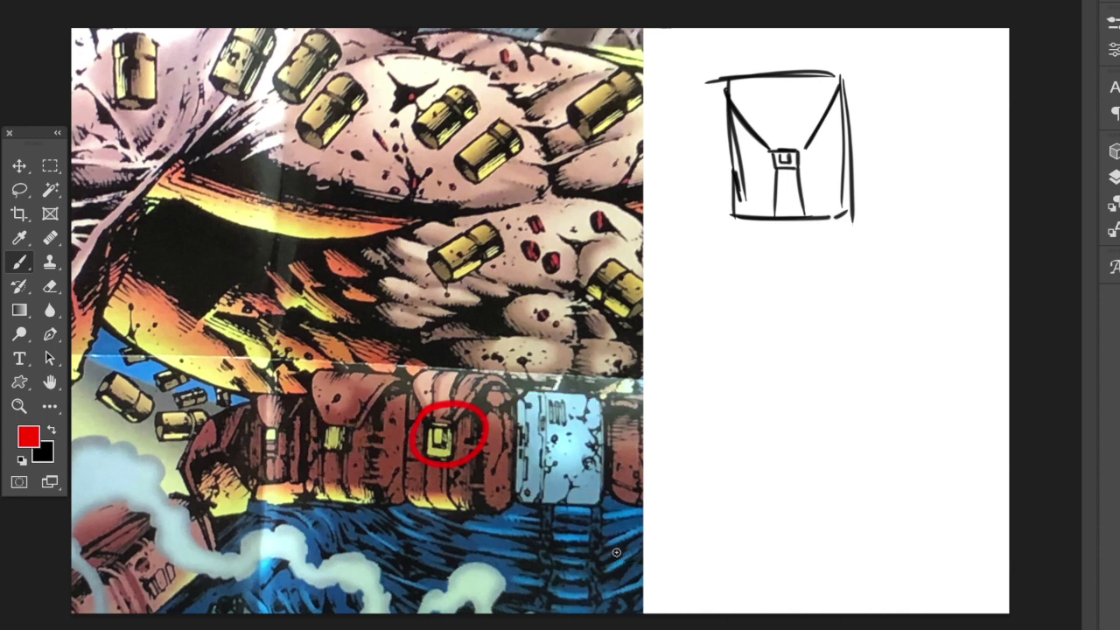
key("ctrl+z")
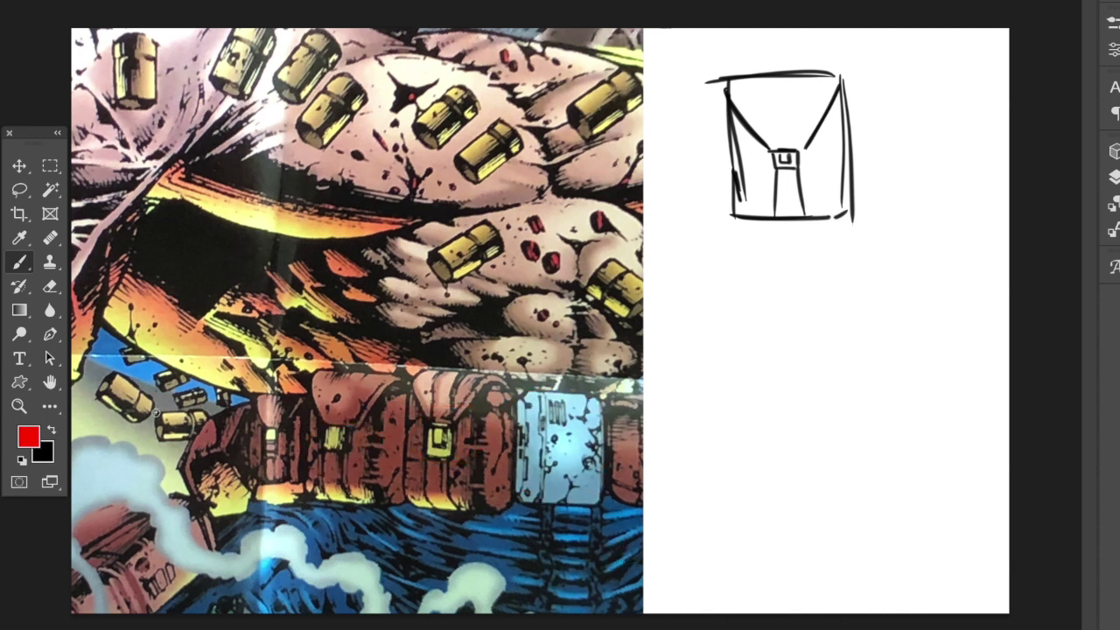
Sketch a second belt pouch in black at three-quarter view below the first, with a tapered flap and a side panel
left_click(50, 429)
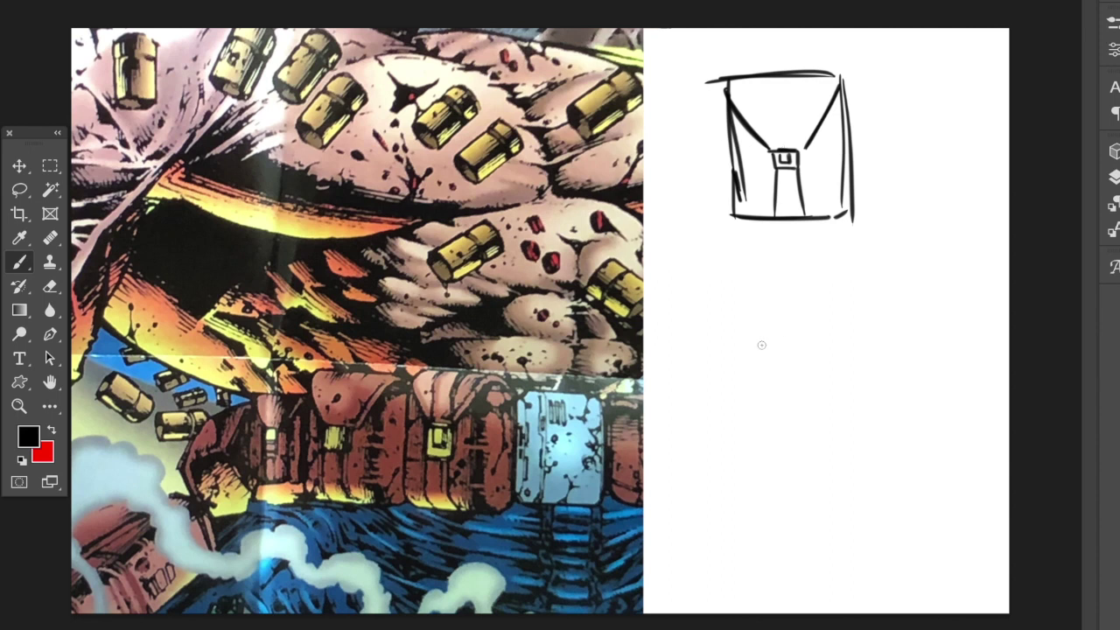
left_click_drag(710, 320, 829, 303)
mouse_move(709, 324)
left_mouse_down()
mouse_move(755, 367)
mouse_move(781, 362)
mouse_move(830, 308)
left_mouse_up()
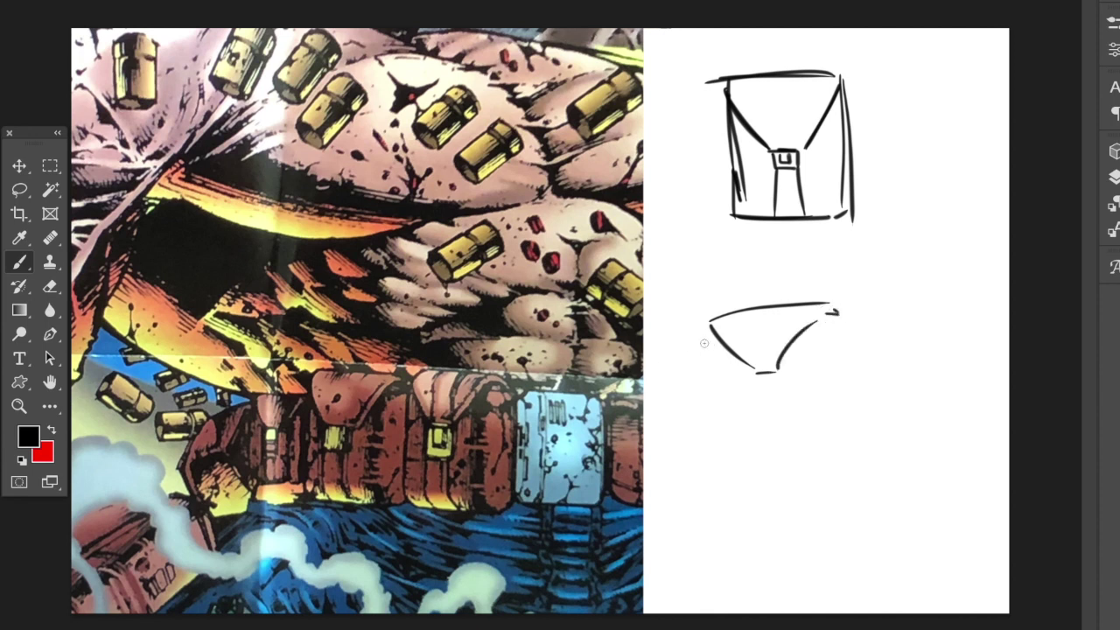
mouse_move(710, 343)
left_mouse_down()
mouse_move(725, 484)
mouse_move(731, 452)
mouse_move(760, 478)
mouse_move(821, 465)
left_mouse_up()
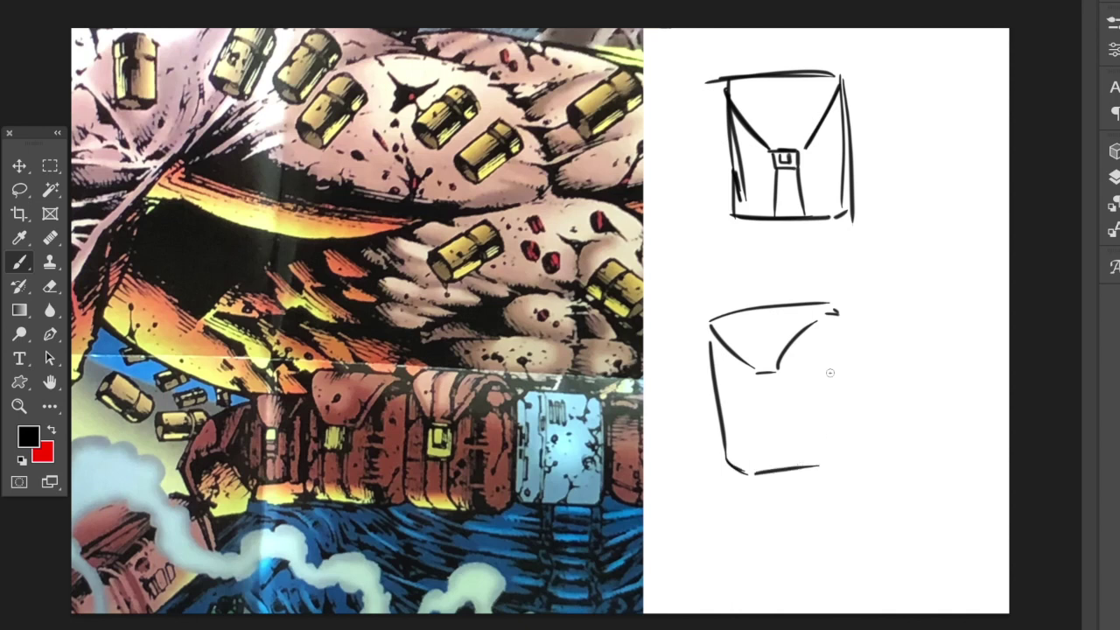
mouse_move(814, 325)
left_mouse_down()
mouse_move(813, 444)
mouse_move(837, 460)
left_mouse_up()
mouse_move(843, 315)
left_mouse_down()
mouse_move(853, 462)
mouse_move(841, 457)
mouse_move(847, 448)
left_mouse_up()
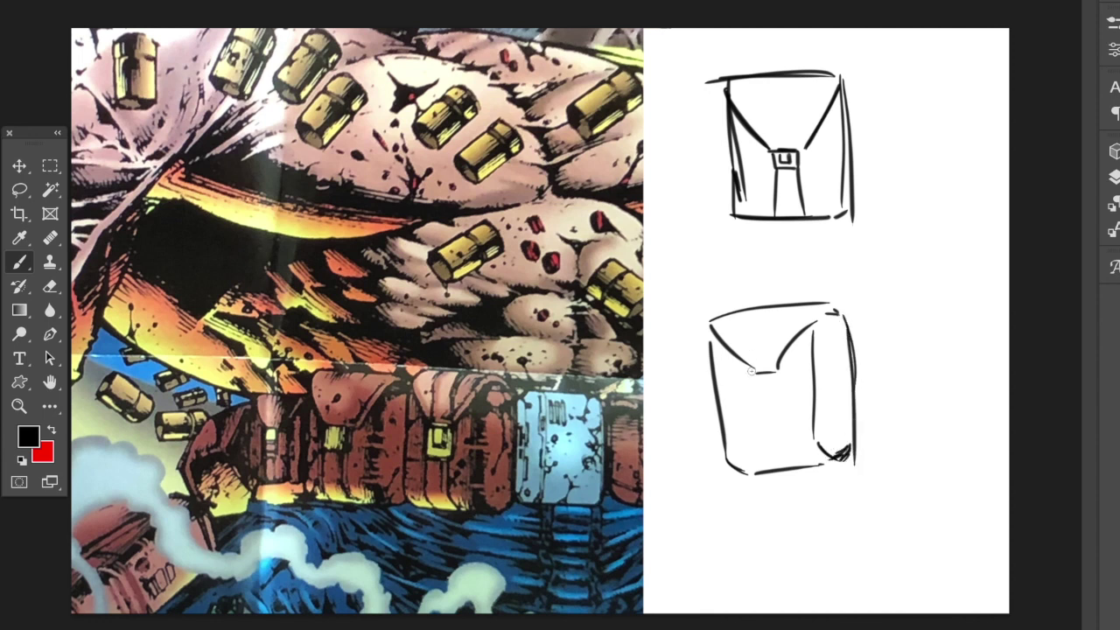
Add a square buckle at the flap's tip, with a strap running over the flap and down to the pouch's bottom edge
mouse_move(757, 373)
left_mouse_down()
mouse_move(752, 383)
mouse_move(782, 376)
mouse_move(754, 386)
mouse_move(756, 420)
mouse_move(784, 419)
mouse_move(758, 416)
mouse_move(767, 390)
mouse_move(770, 411)
left_mouse_up()
left_click_drag(783, 418, 783, 373)
mouse_move(763, 419)
left_mouse_down()
mouse_move(764, 448)
mouse_move(784, 469)
left_mouse_up()
mouse_move(788, 406)
left_mouse_down()
mouse_move(785, 448)
mouse_move(806, 471)
left_mouse_up()
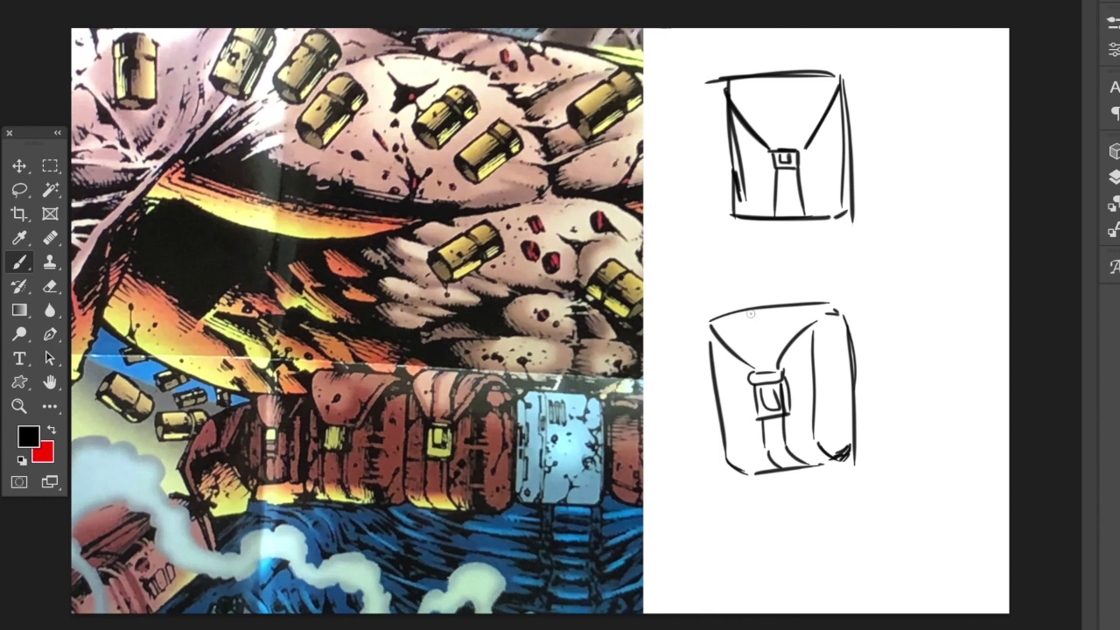
mouse_move(751, 313)
left_mouse_down()
mouse_move(755, 357)
mouse_move(779, 358)
left_mouse_up()
Lay a thick black shadow along the lower pouch's side panel, hatch beneath the flap and add creases to the side
left_click_drag(813, 326, 822, 427)
mouse_move(815, 354)
left_mouse_down()
mouse_move(842, 444)
mouse_move(821, 438)
mouse_move(814, 323)
mouse_move(827, 442)
mouse_move(819, 385)
mouse_move(845, 457)
mouse_move(821, 443)
mouse_move(817, 325)
left_mouse_up()
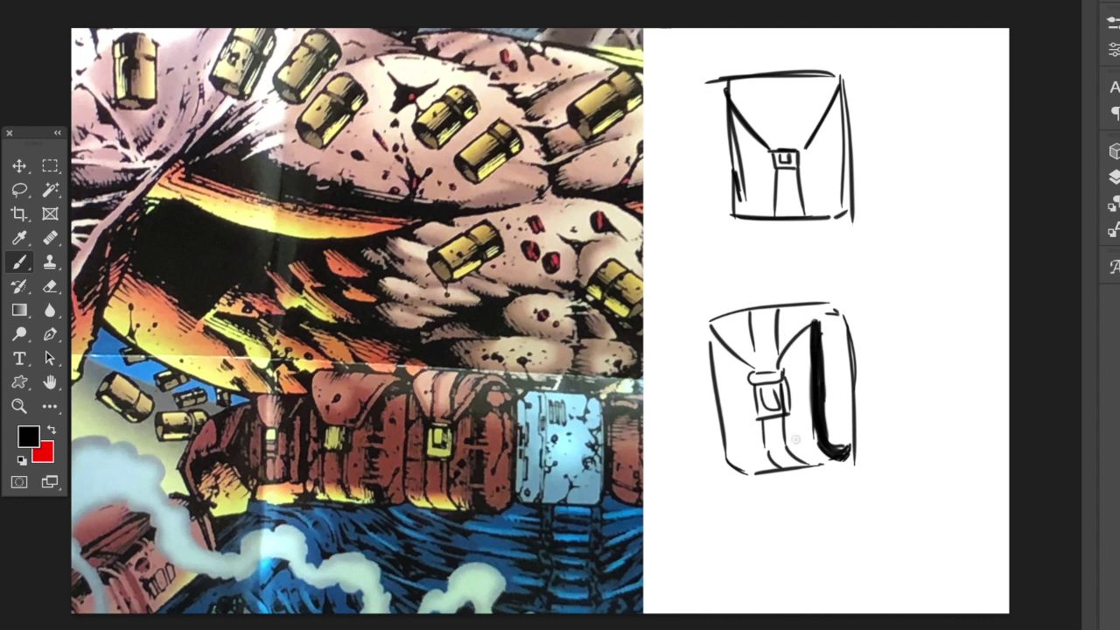
left_click_drag(821, 448, 822, 435)
mouse_move(804, 354)
left_mouse_down()
mouse_move(812, 326)
mouse_move(792, 346)
left_mouse_up()
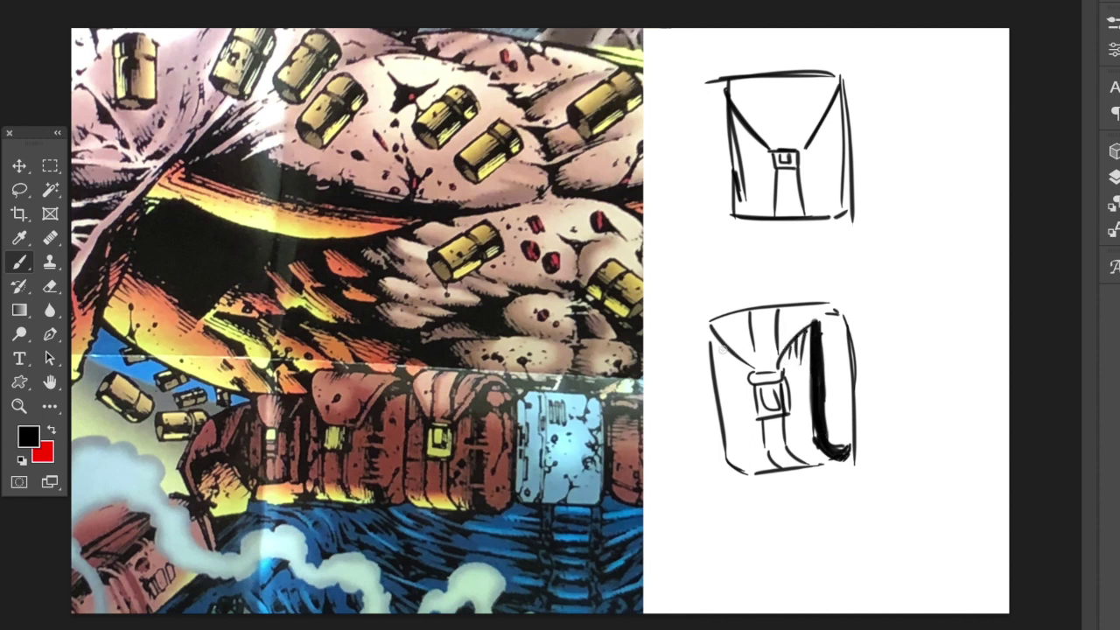
mouse_move(723, 346)
left_mouse_down()
mouse_move(726, 380)
mouse_move(742, 376)
left_mouse_up()
left_click_drag(819, 353, 844, 337)
mouse_move(843, 343)
left_mouse_down()
mouse_move(839, 420)
mouse_move(836, 381)
left_mouse_up()
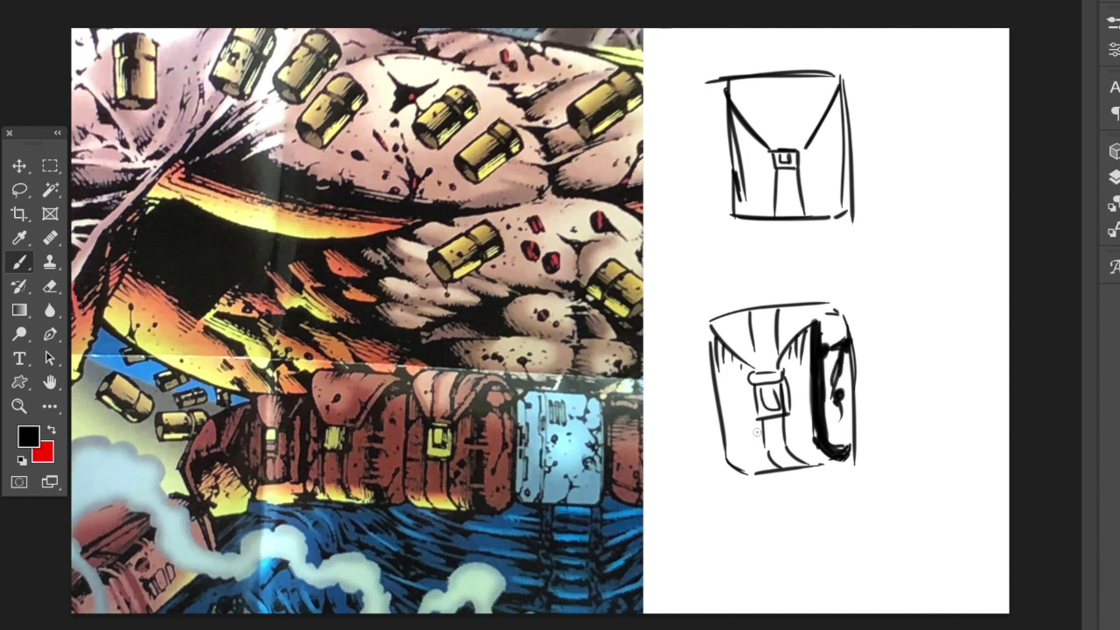
Hatch the lower pouch's front and flap with vertical lines, and thicken its outer contour
left_click_drag(737, 423, 734, 429)
mouse_move(757, 461)
left_mouse_down()
mouse_move(740, 380)
mouse_move(740, 446)
left_mouse_up()
mouse_move(724, 365)
left_mouse_down()
mouse_move(731, 420)
mouse_move(751, 430)
left_mouse_up()
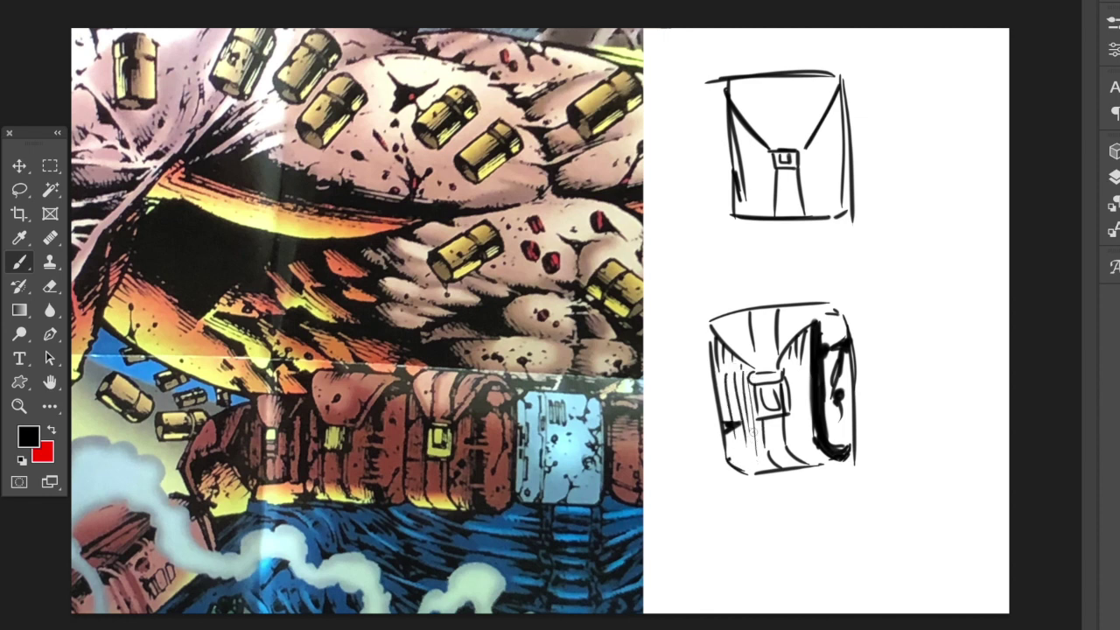
mouse_move(791, 309)
left_mouse_down()
mouse_move(783, 324)
mouse_move(723, 328)
mouse_move(754, 312)
mouse_move(772, 353)
left_mouse_up()
mouse_move(710, 318)
left_mouse_down()
mouse_move(731, 460)
mouse_move(755, 472)
left_mouse_up()
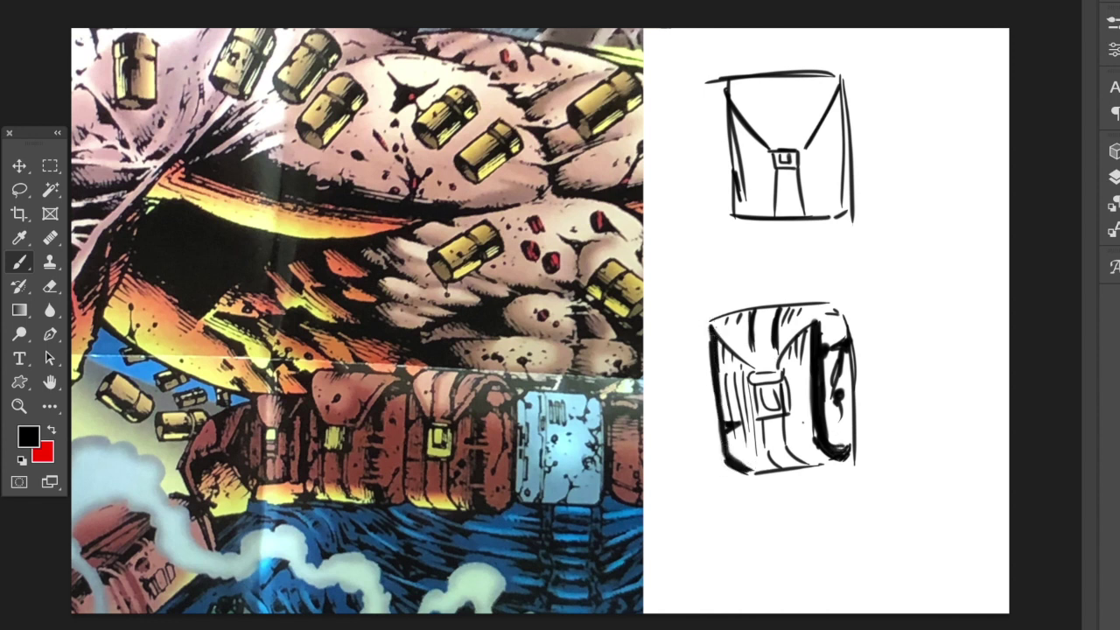
mouse_move(712, 319)
left_mouse_down()
mouse_move(826, 305)
mouse_move(841, 332)
mouse_move(854, 445)
left_mouse_up()
left_click_drag(852, 366, 843, 454)
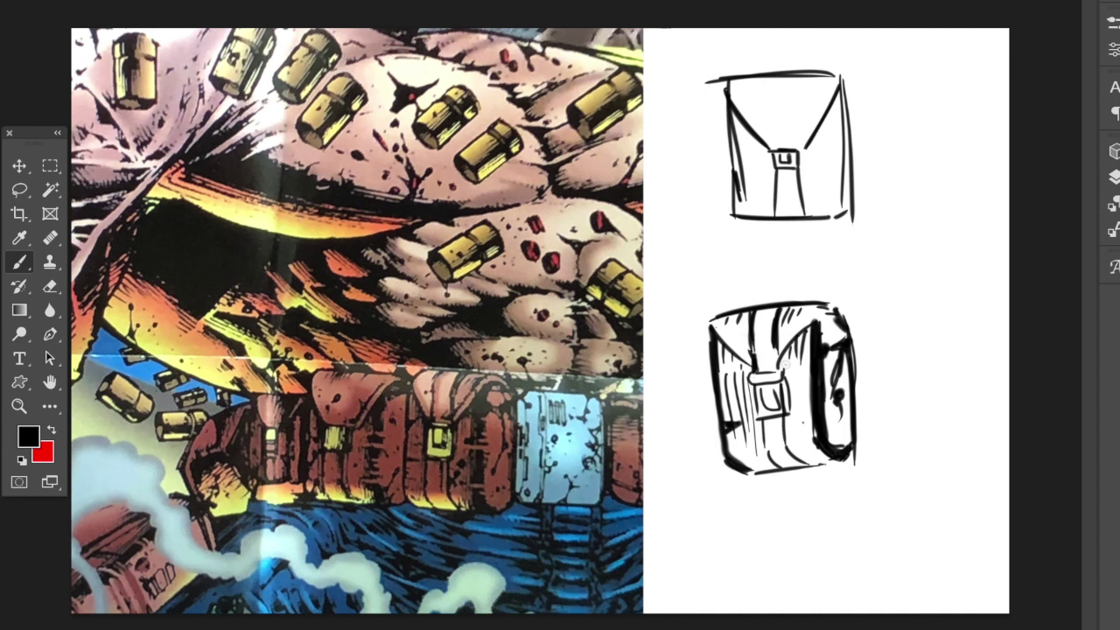
Set the Eraser to 25 px and cut thin horizontal gaps through the black shadow on the pouch's side
left_click(50, 286)
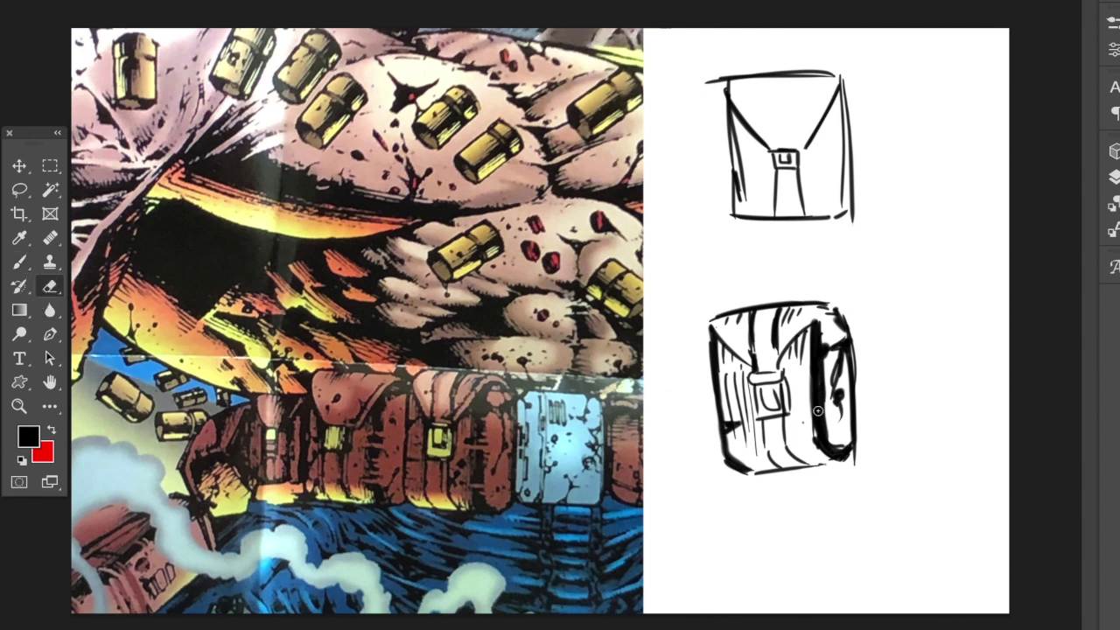
left_click_drag(823, 367, 809, 382)
right_click(844, 350)
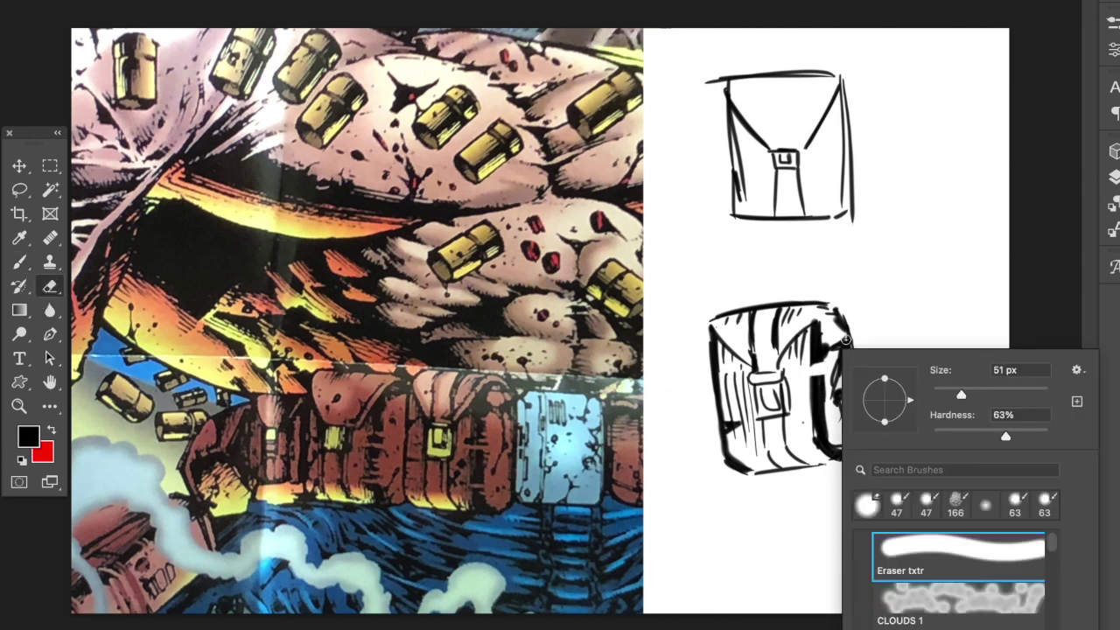
left_click(934, 290)
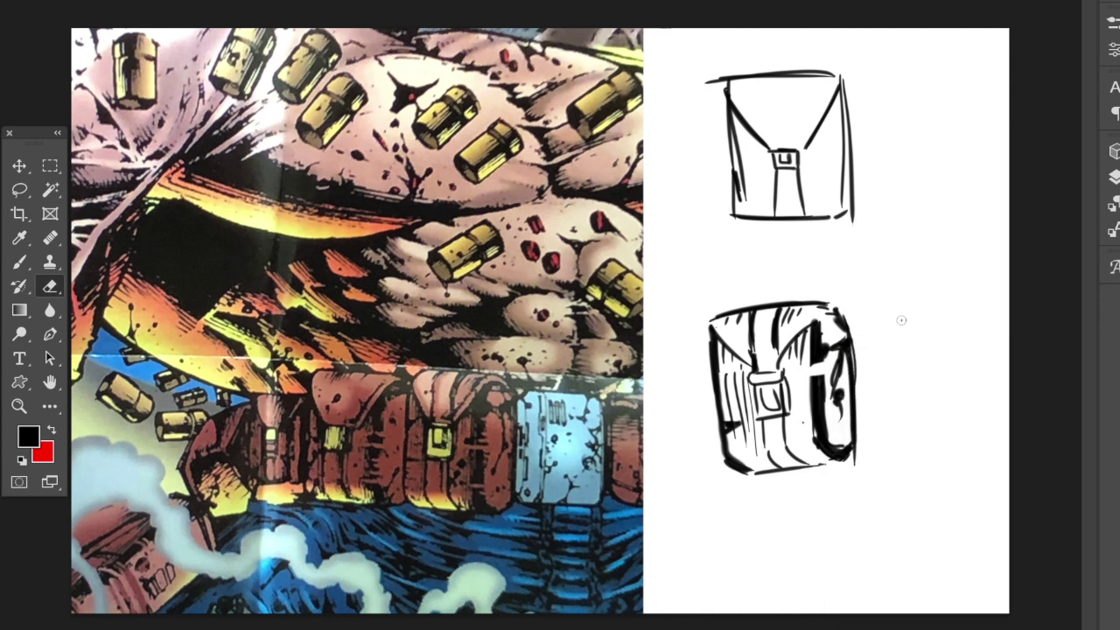
right_click(893, 305)
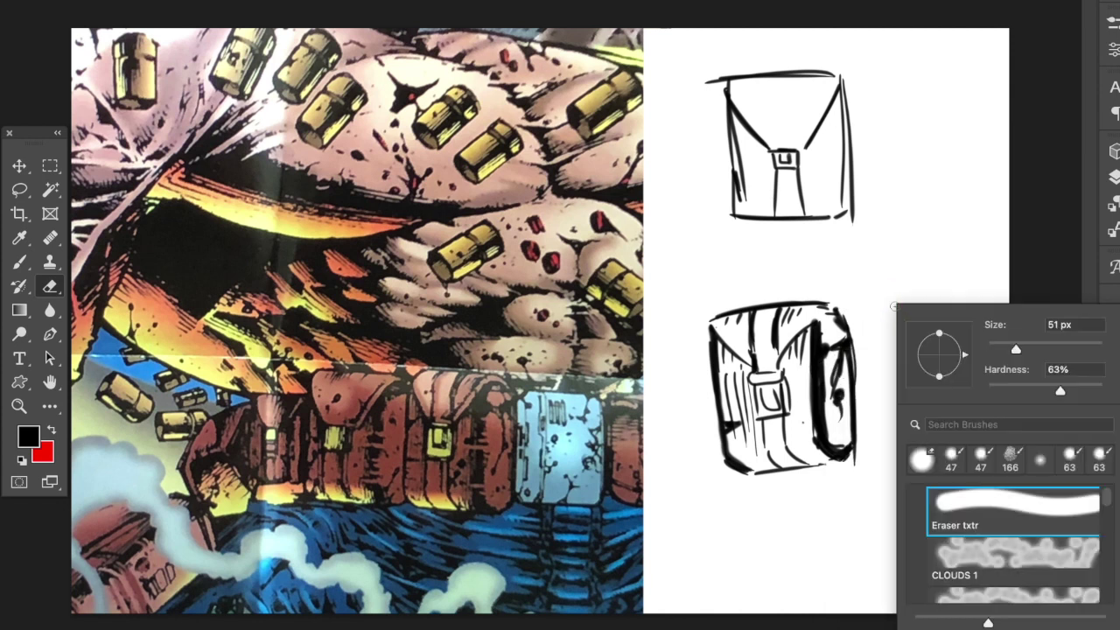
left_click_drag(1016, 349, 999, 350)
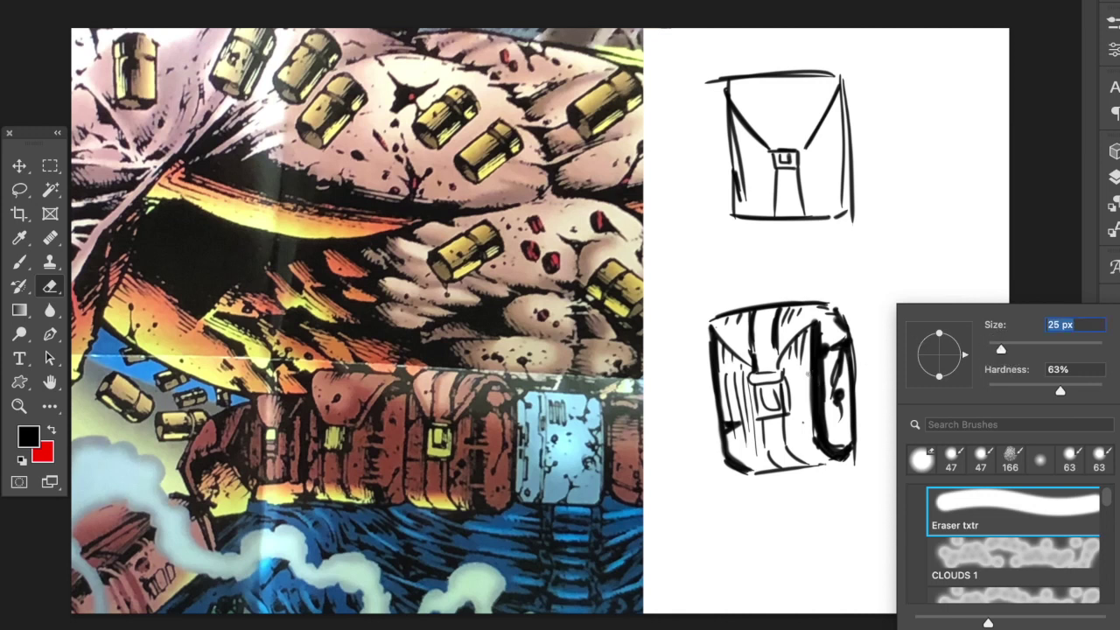
left_click(808, 386)
left_click_drag(808, 383, 845, 383)
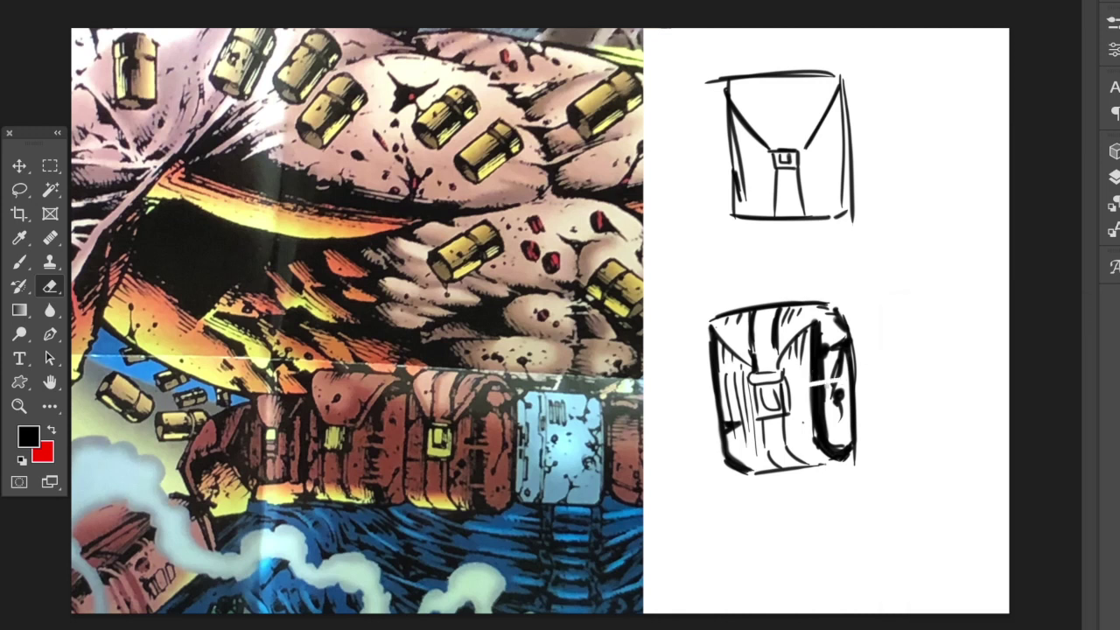
left_click_drag(806, 421, 831, 420)
Brush fine hatching between the buckle and the side shadow, and circle the shaded side of the reference's red pouch in red
left_click(19, 261)
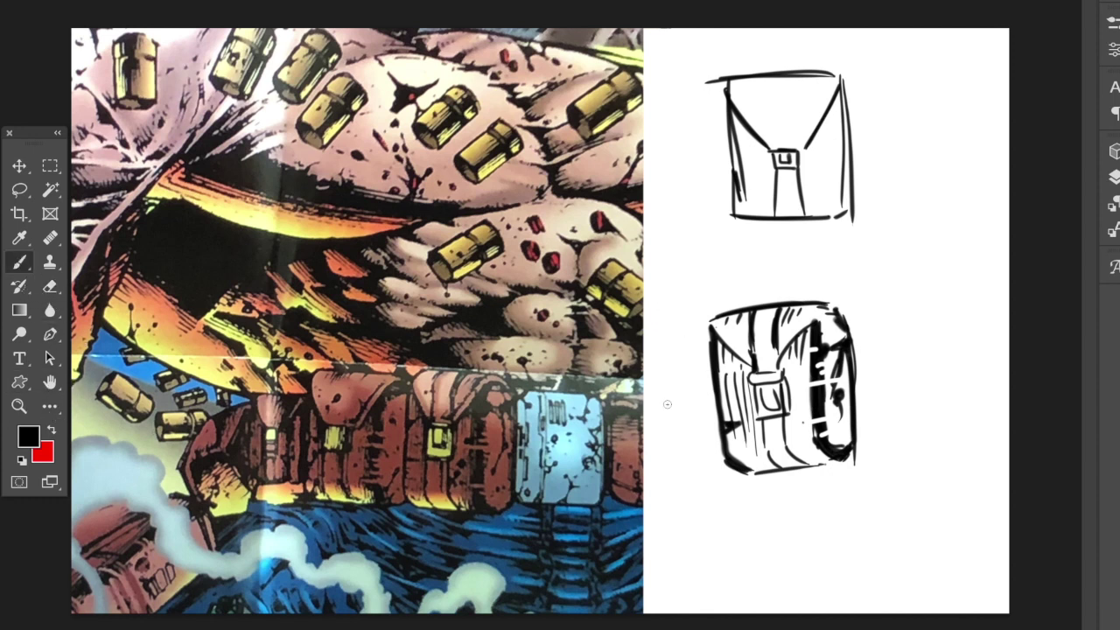
right_click(684, 380)
left_click_drag(799, 396, 787, 396)
left_click(1038, 316)
left_click_drag(796, 357, 797, 370)
mouse_move(806, 385)
left_mouse_down()
mouse_move(805, 414)
mouse_move(796, 402)
left_mouse_up()
key("x")
mouse_move(459, 404)
left_mouse_down()
mouse_move(513, 429)
mouse_move(441, 412)
left_mouse_up()
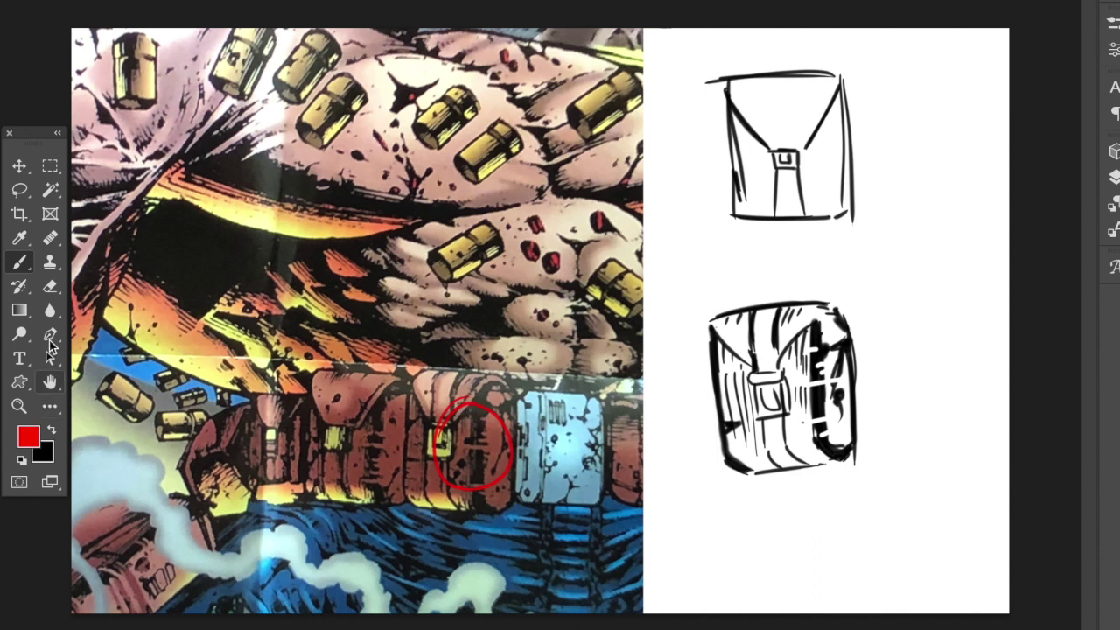
Reinforce the flap's curved edge and top corner in black, and add shadow notches and a crease line near the pouch's base
left_click(52, 431)
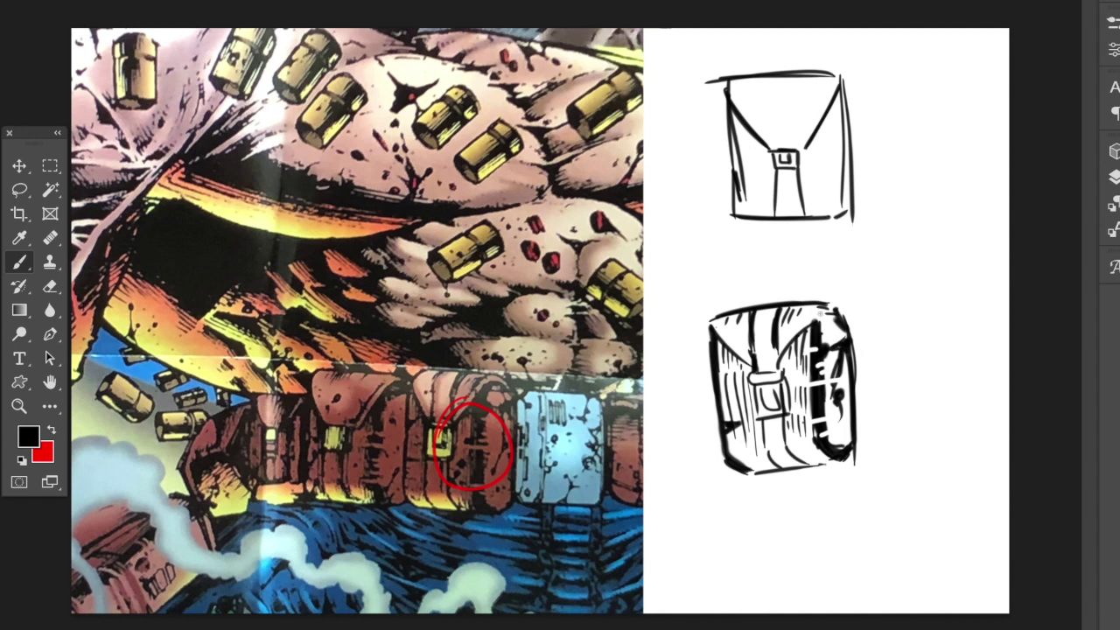
mouse_move(815, 327)
left_mouse_down()
mouse_move(846, 327)
mouse_move(823, 302)
left_mouse_up()
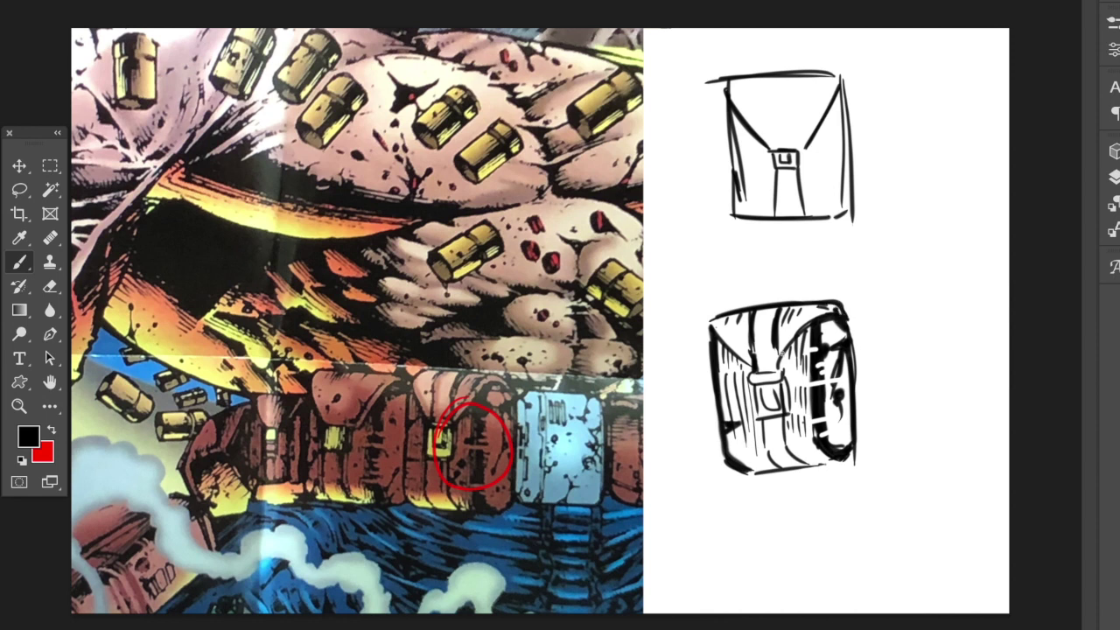
left_click_drag(798, 326, 781, 351)
left_click_drag(826, 303, 783, 353)
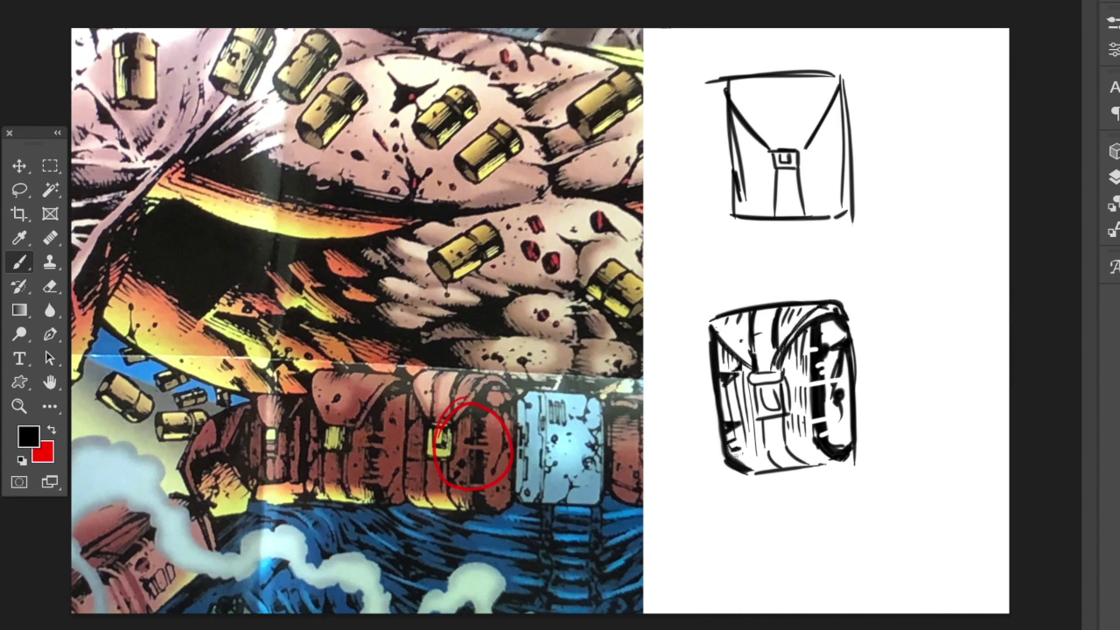
left_click_drag(731, 453, 817, 433)
Circle the yellow-lit bottom of the reference's red pouch in red, and undo the circle
left_click(53, 429)
mouse_move(459, 474)
left_mouse_down()
mouse_move(451, 525)
mouse_move(436, 528)
left_mouse_up()
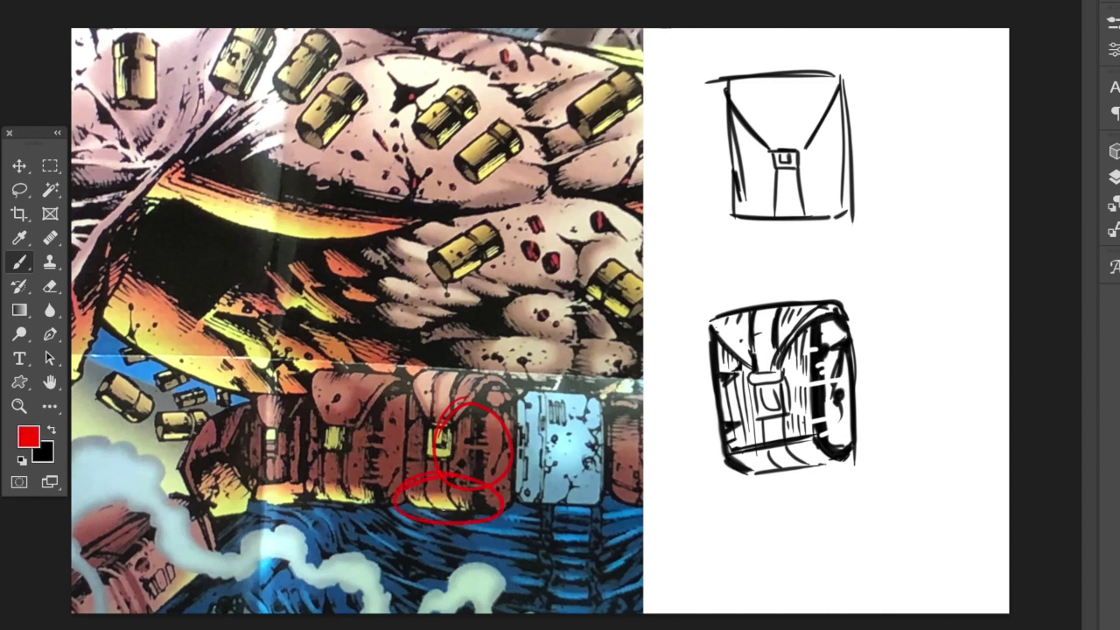
key("ctrl+z")
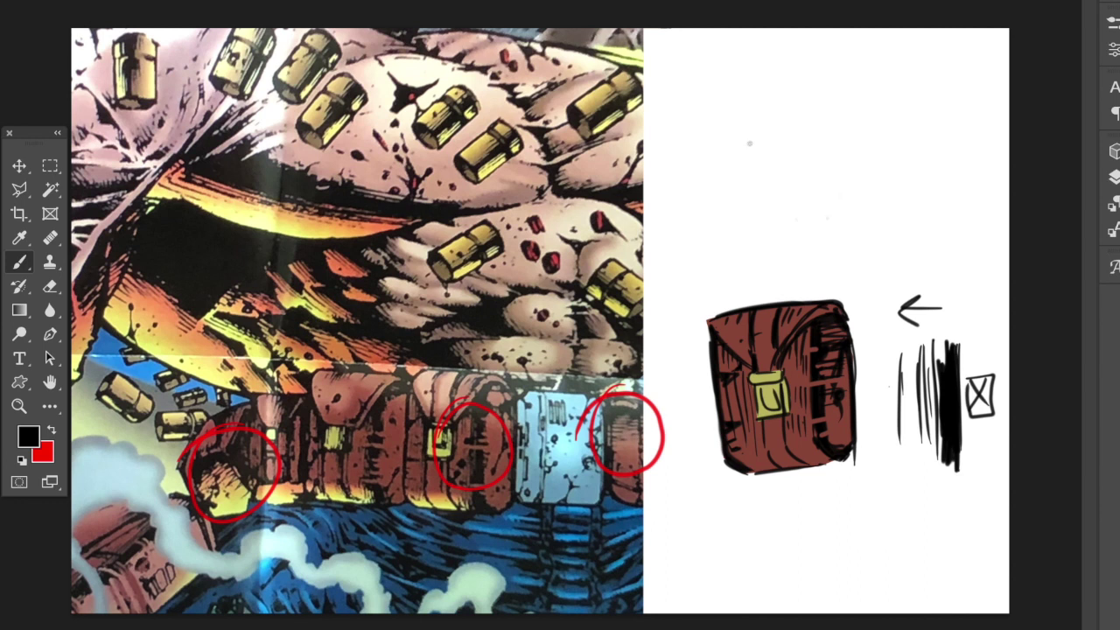
Sketch a square hard-case pouch with clipped corners above the red one, with a vertical divider and three small slots
left_click_drag(745, 135, 754, 123)
mouse_move(842, 121)
left_mouse_down()
mouse_move(756, 121)
mouse_move(745, 225)
mouse_move(755, 232)
left_mouse_up()
left_click_drag(849, 233, 761, 234)
left_click_drag(844, 124, 845, 226)
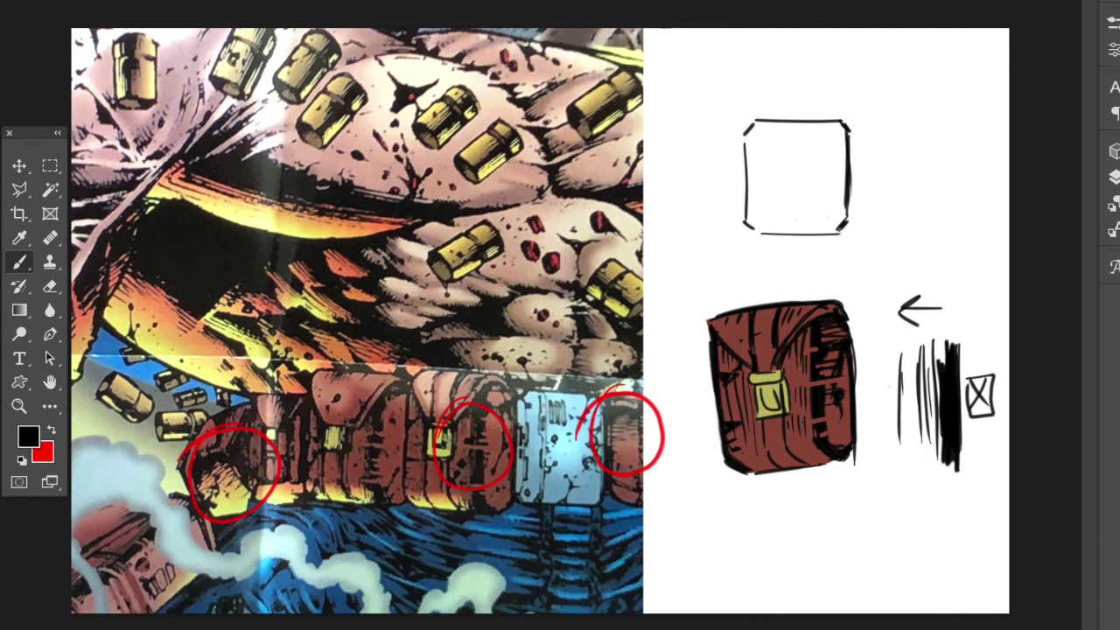
left_click_drag(776, 121, 783, 233)
left_click_drag(778, 123, 780, 235)
mouse_move(789, 130)
left_mouse_down()
mouse_move(789, 145)
mouse_move(801, 132)
mouse_move(812, 146)
left_mouse_up()
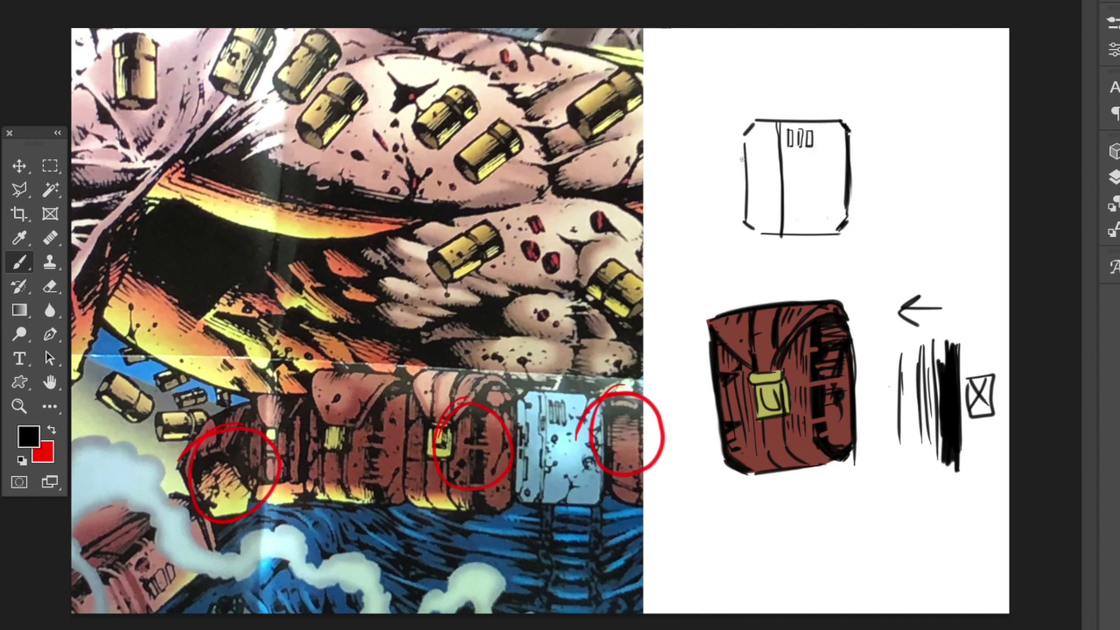
Add small rectangular latches and a round rivet to the hard case's narrow side strip, and a small hole beside the divider
left_click_drag(745, 130, 751, 138)
left_click_drag(756, 145, 761, 210)
left_click_drag(756, 154, 757, 194)
left_click_drag(758, 156, 760, 204)
left_click_drag(791, 169, 789, 176)
left_click_drag(761, 220, 759, 226)
left_click_drag(750, 161, 753, 190)
Draw cracks on the hard case's front and outer edge, and add a second line along the divider
mouse_move(812, 203)
left_mouse_down()
mouse_move(824, 205)
mouse_move(816, 231)
left_mouse_up()
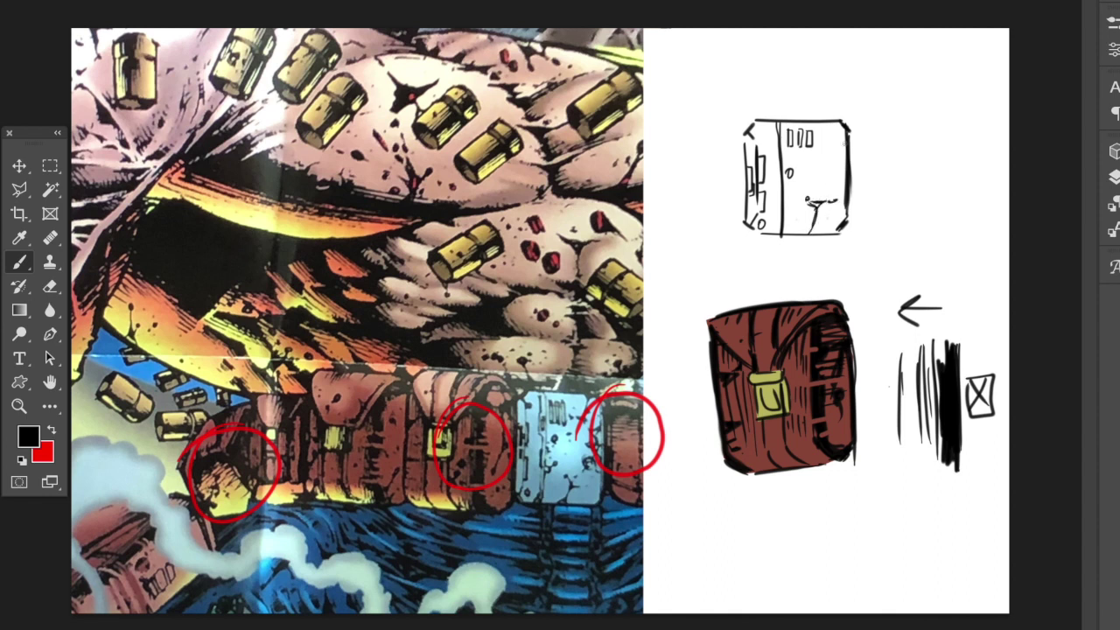
left_click_drag(845, 152, 843, 174)
left_click_drag(773, 128, 773, 233)
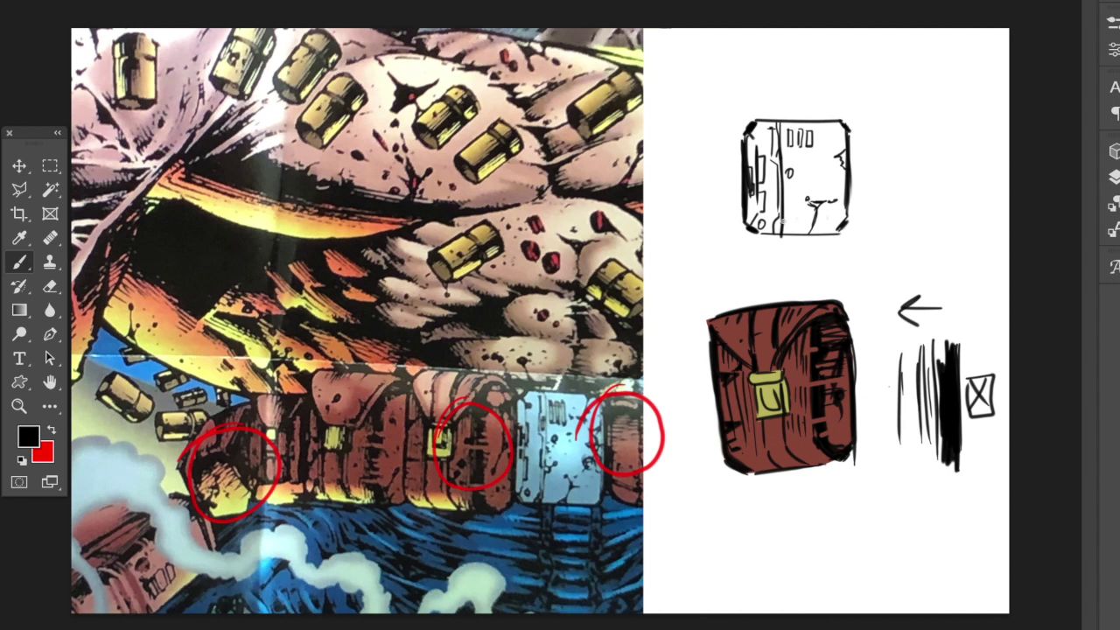
left_click_drag(781, 216, 781, 226)
Sketch a narrow upright rectangular pouch beside the hard case, with slots near its top and angled panel lines below
mouse_move(894, 180)
left_mouse_down()
mouse_move(895, 87)
mouse_move(890, 183)
mouse_move(899, 79)
left_mouse_up()
left_click_drag(893, 191, 950, 188)
left_click_drag(955, 84, 943, 190)
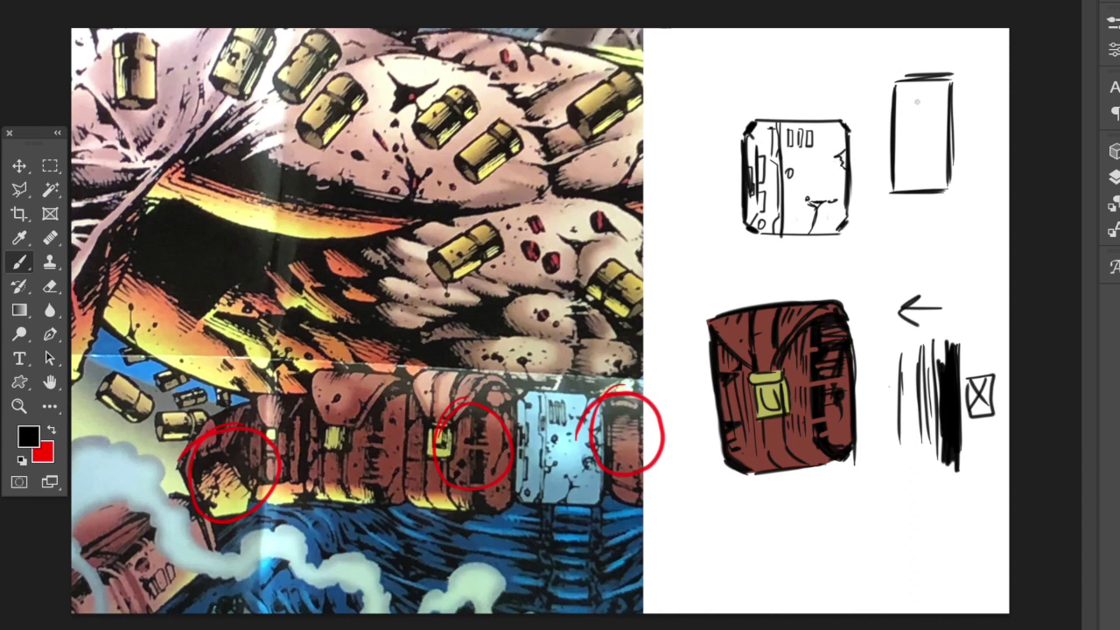
mouse_move(910, 87)
left_mouse_down()
mouse_move(937, 85)
mouse_move(910, 94)
mouse_move(935, 98)
mouse_move(913, 108)
mouse_move(938, 104)
left_mouse_up()
mouse_move(896, 134)
left_mouse_down()
mouse_move(908, 171)
mouse_move(926, 189)
left_mouse_up()
left_click_drag(947, 126, 935, 186)
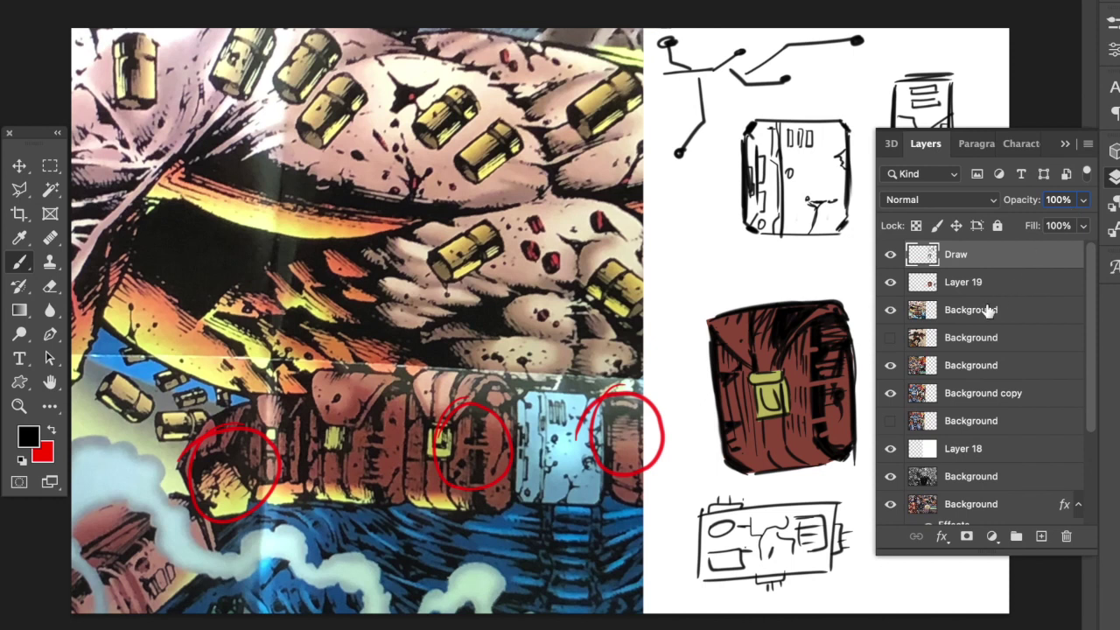
Add a new layer above Draw, and hide the Draw and Layer 19 layers
left_click(1041, 535)
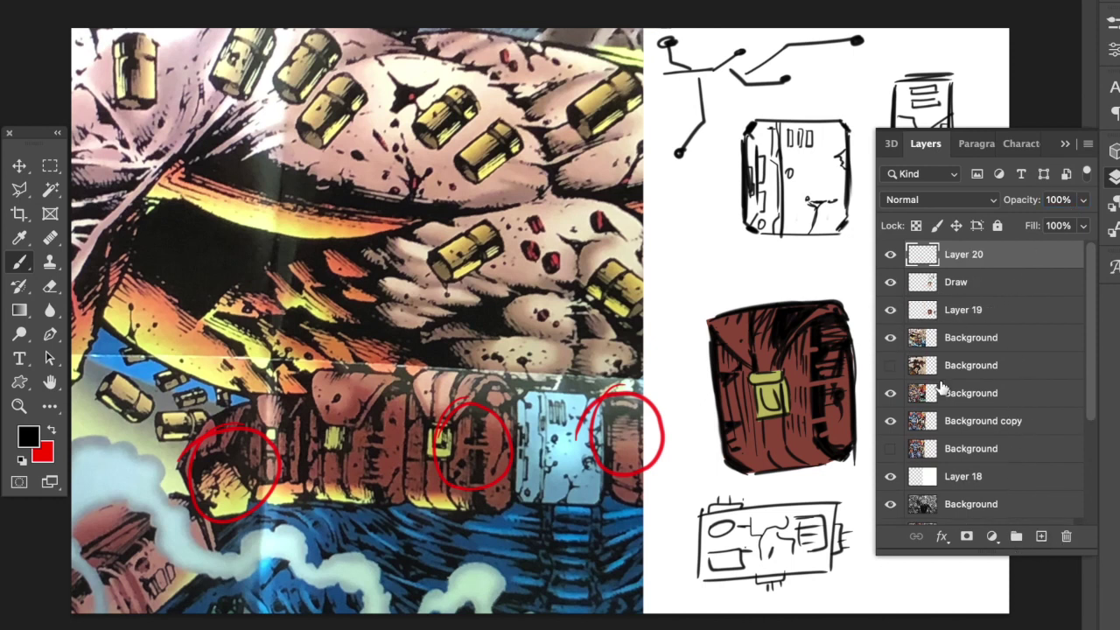
left_click(891, 310)
left_click(891, 281)
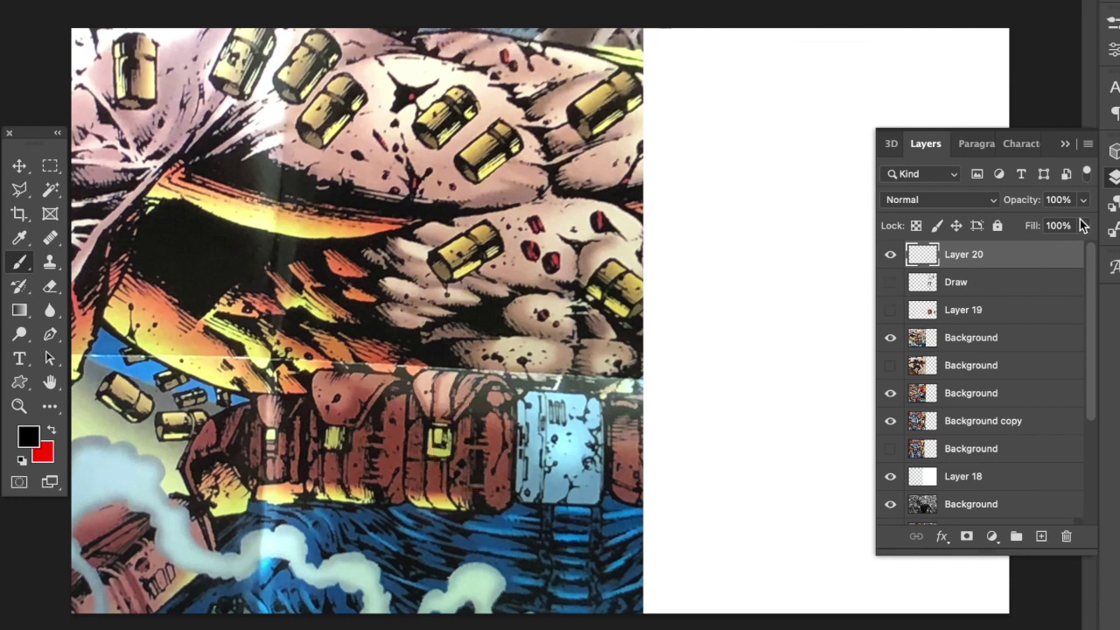
left_click(1065, 143)
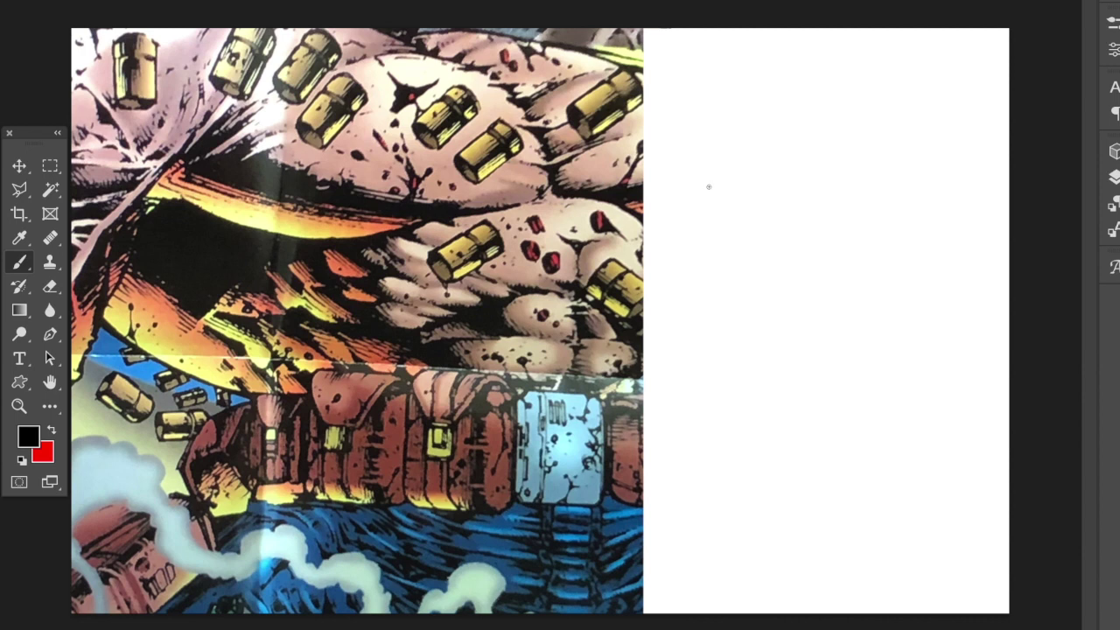
Sketch a tilted cylindrical shell casing with an oval end and a rounded base in the blank area, thickening its long edges
left_click_drag(706, 236, 797, 167)
left_click_drag(742, 297, 828, 223)
mouse_move(792, 187)
left_mouse_down()
mouse_move(818, 189)
mouse_move(798, 197)
mouse_move(831, 227)
mouse_move(783, 221)
left_mouse_up()
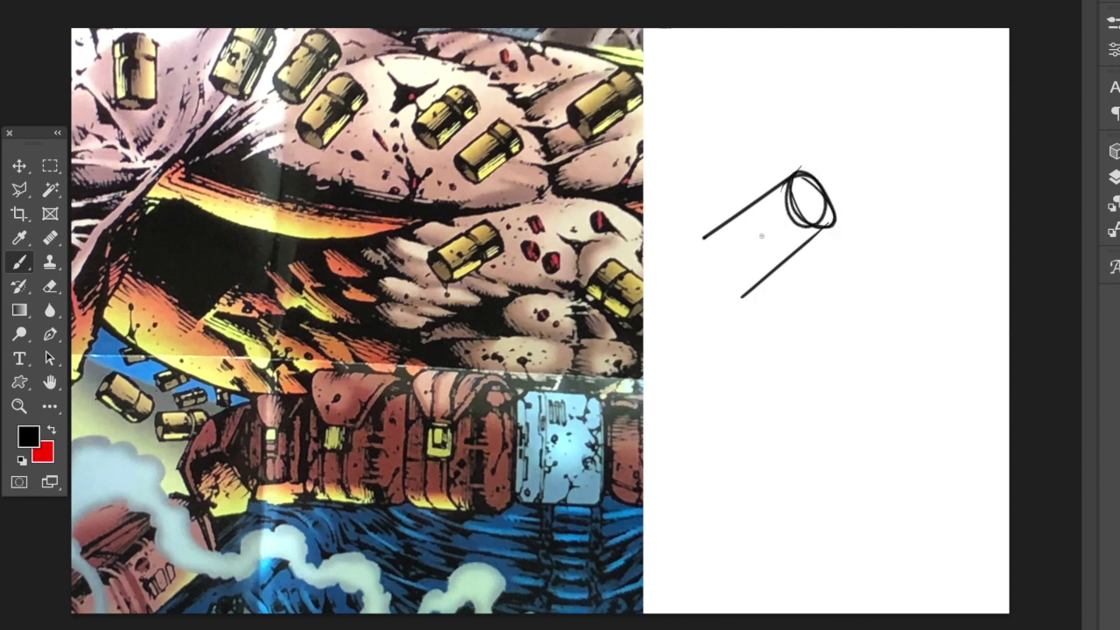
mouse_move(705, 275)
left_mouse_down()
mouse_move(734, 278)
mouse_move(735, 294)
left_mouse_up()
mouse_move(706, 237)
left_mouse_down()
mouse_move(798, 167)
mouse_move(751, 204)
left_mouse_up()
left_click_drag(744, 301, 840, 224)
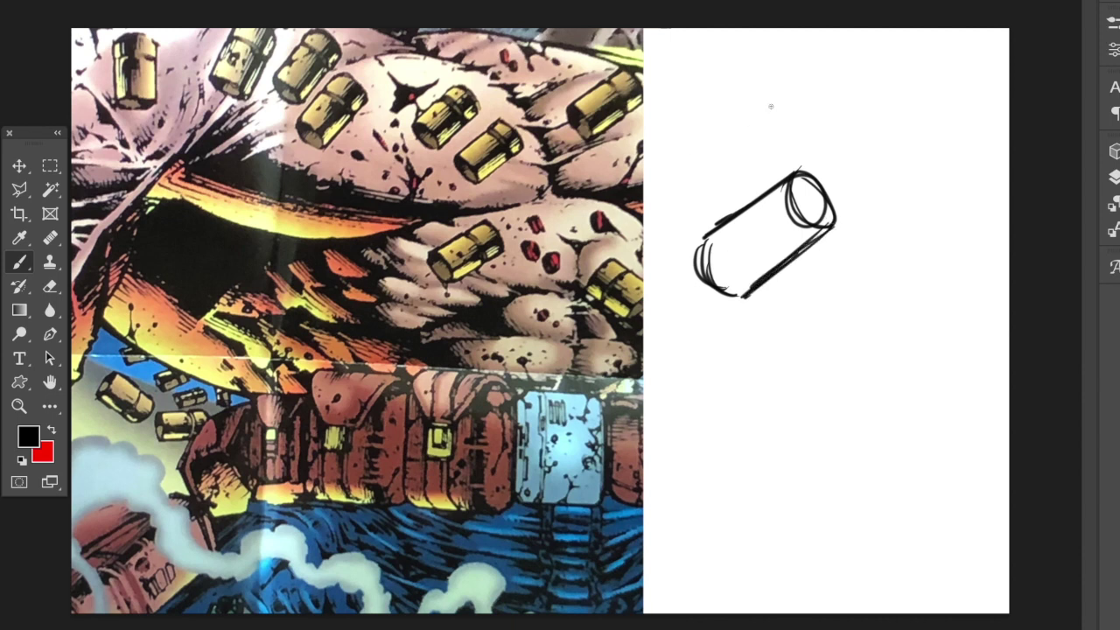
Sketch a second, narrower tilted shell casing below the first, with a heavy ringed end and a rounded base
mouse_move(764, 438)
left_mouse_down()
mouse_move(863, 344)
mouse_move(875, 343)
mouse_move(872, 354)
left_mouse_up()
left_click_drag(894, 365, 886, 375)
mouse_move(817, 444)
left_mouse_down()
mouse_move(887, 371)
mouse_move(817, 443)
mouse_move(786, 434)
left_mouse_up()
mouse_move(854, 350)
left_mouse_down()
mouse_move(780, 439)
mouse_move(812, 445)
left_mouse_up()
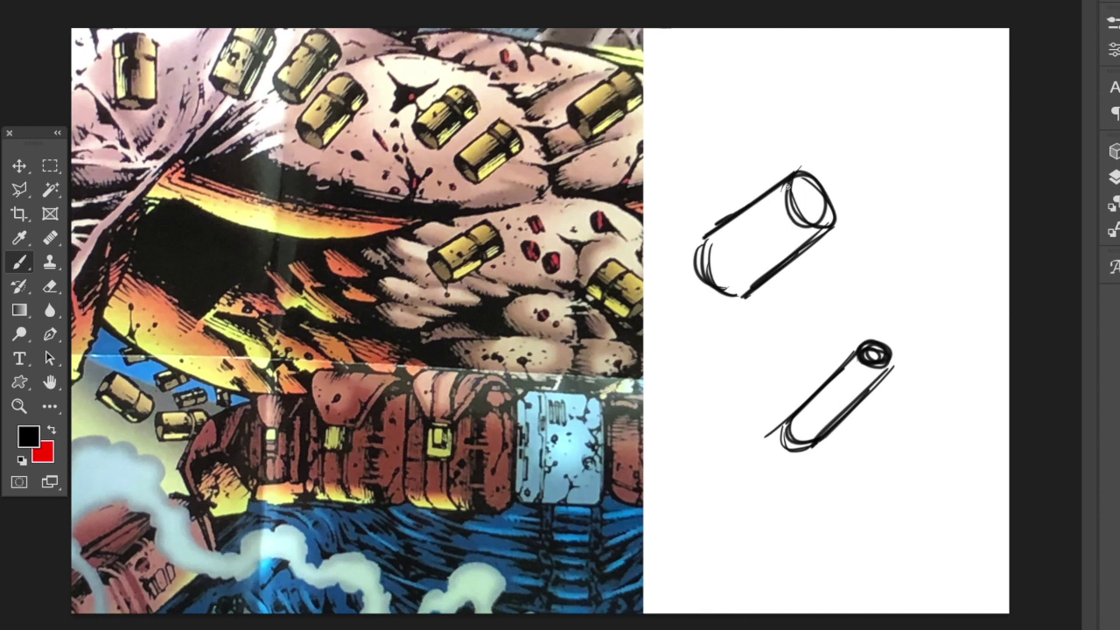
Ink the large casing with a thicker opening rim, a curved band near its base, a black lengthwise shadow and hatching
mouse_move(789, 186)
left_mouse_down()
mouse_move(806, 231)
mouse_move(821, 230)
left_mouse_up()
mouse_move(787, 192)
left_mouse_down()
mouse_move(821, 235)
mouse_move(786, 183)
left_mouse_up()
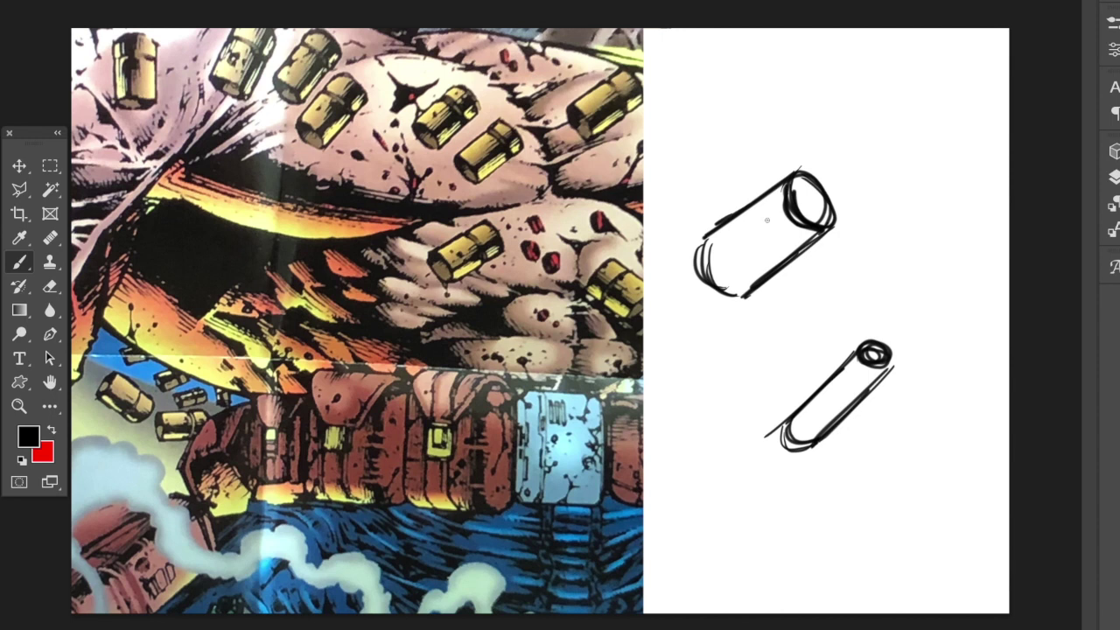
mouse_move(726, 227)
left_mouse_down()
mouse_move(755, 287)
mouse_move(740, 256)
mouse_move(729, 266)
mouse_move(752, 263)
mouse_move(759, 278)
mouse_move(736, 235)
mouse_move(728, 250)
mouse_move(735, 234)
mouse_move(761, 283)
mouse_move(758, 262)
mouse_move(740, 262)
mouse_move(774, 236)
mouse_move(749, 264)
left_mouse_up()
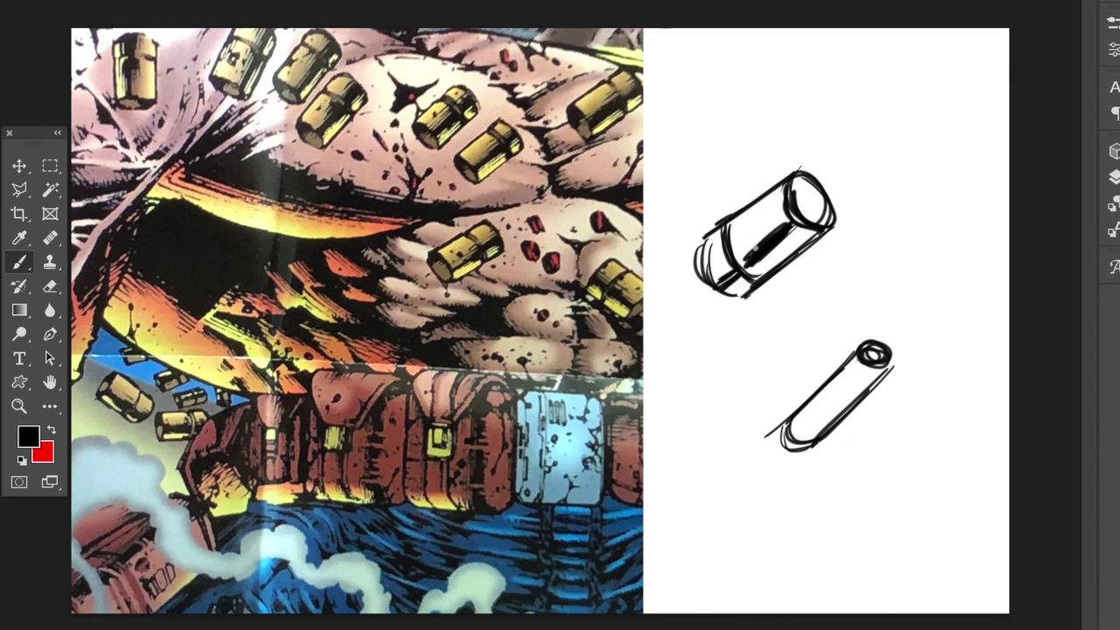
mouse_move(735, 270)
left_mouse_down()
mouse_move(719, 285)
mouse_move(785, 224)
left_mouse_up()
mouse_move(710, 282)
left_mouse_down()
mouse_move(728, 260)
mouse_move(751, 279)
left_mouse_up()
left_click_drag(784, 217, 744, 256)
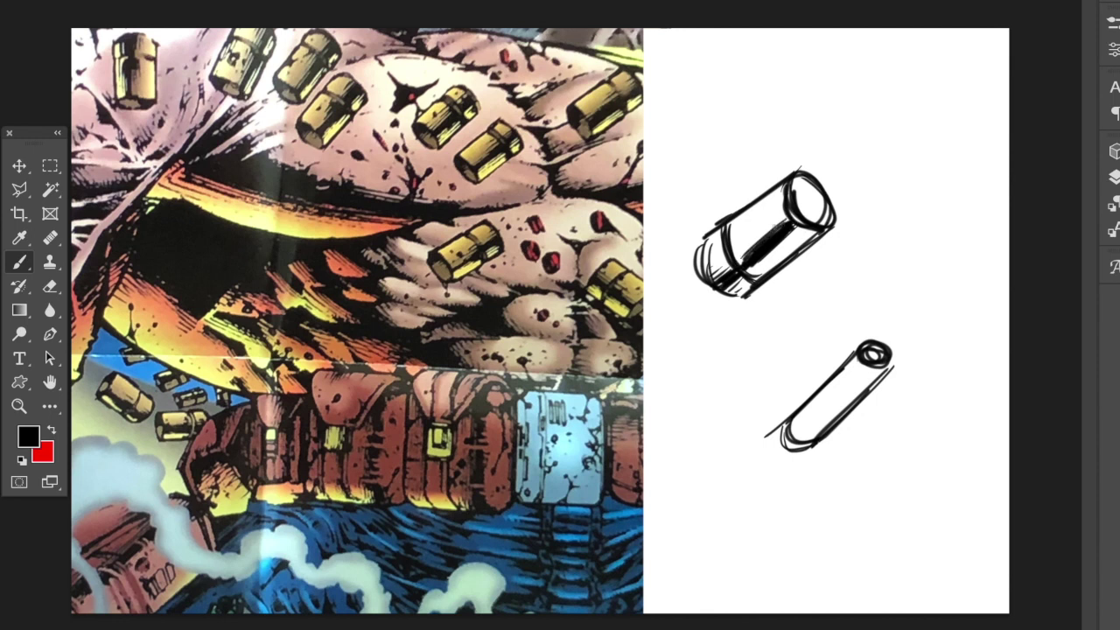
left_click_drag(785, 212, 742, 254)
left_click_drag(800, 229, 774, 254)
Blacken the inside of the large casing's opening, and draw a light bulb with rays and arrows pointing at the casing
mouse_move(739, 72)
left_mouse_down()
mouse_move(768, 136)
mouse_move(751, 123)
mouse_move(805, 110)
left_mouse_up()
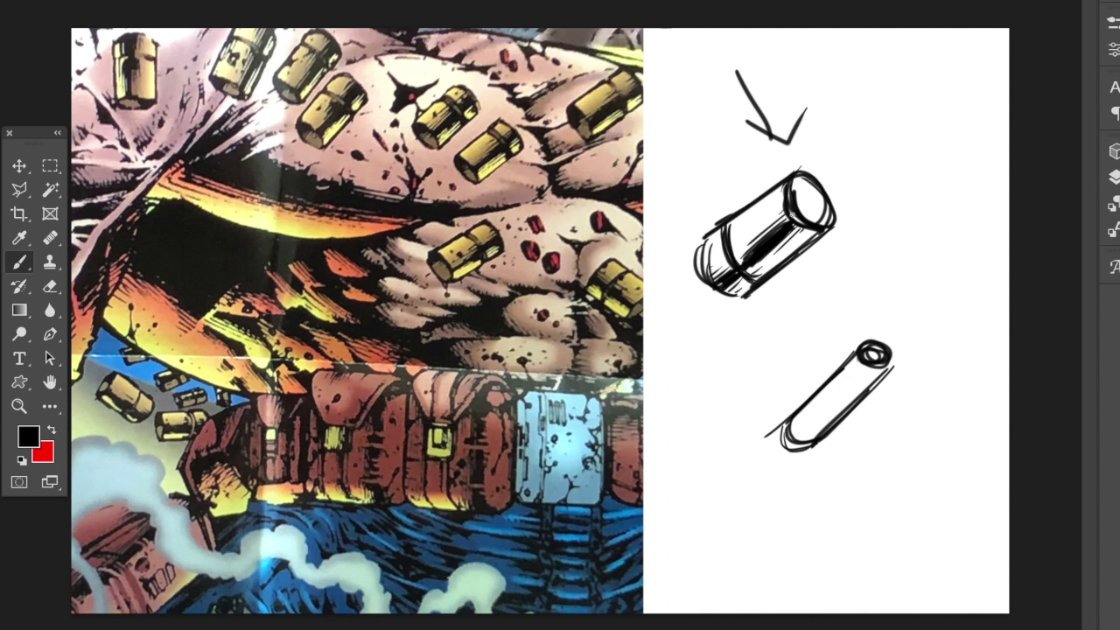
mouse_move(793, 199)
left_mouse_down()
mouse_move(794, 184)
mouse_move(814, 188)
mouse_move(797, 171)
left_mouse_up()
mouse_move(781, 52)
left_mouse_down()
mouse_move(798, 63)
mouse_move(777, 73)
mouse_move(790, 58)
mouse_move(784, 101)
left_mouse_up()
left_click_drag(733, 49, 754, 54)
left_click_drag(780, 38, 804, 43)
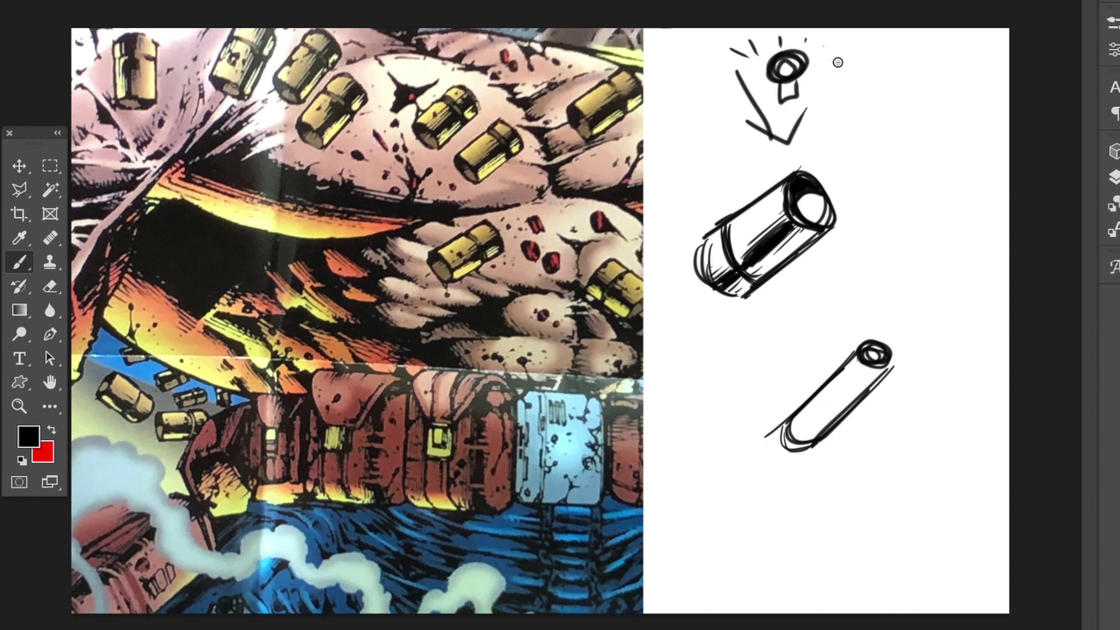
mouse_move(815, 89)
left_mouse_down()
mouse_move(836, 173)
mouse_move(821, 171)
mouse_move(850, 181)
mouse_move(838, 182)
left_mouse_up()
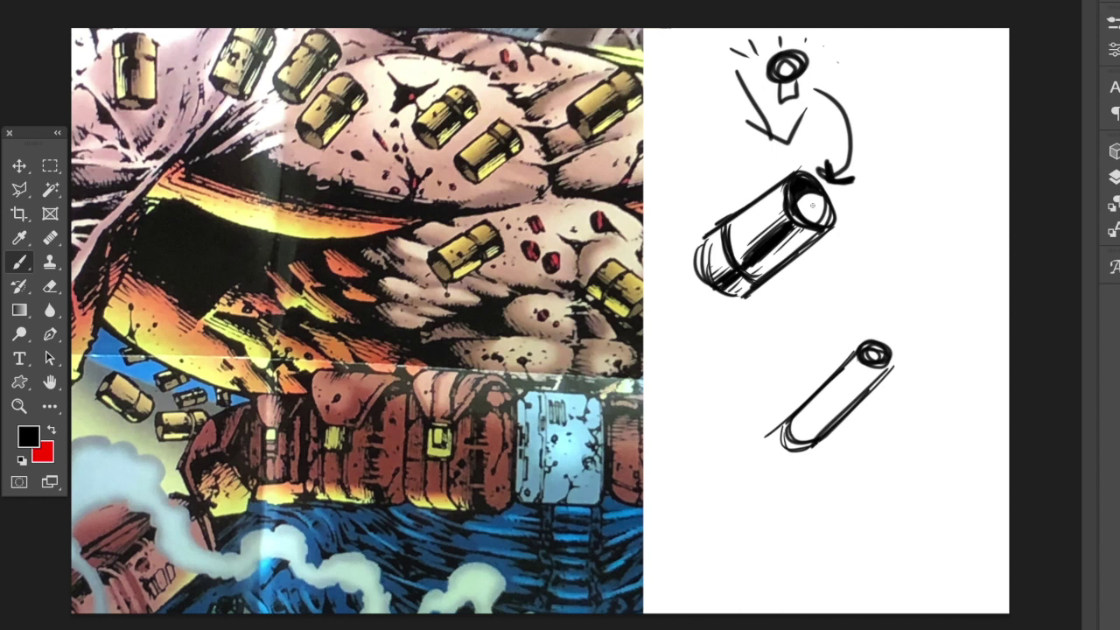
left_click_drag(788, 147, 790, 167)
left_click_drag(790, 166, 799, 156)
Erase the bulb and arrows above the large casing, and draw one long arrow pointing down at its upper edge
left_click(49, 291)
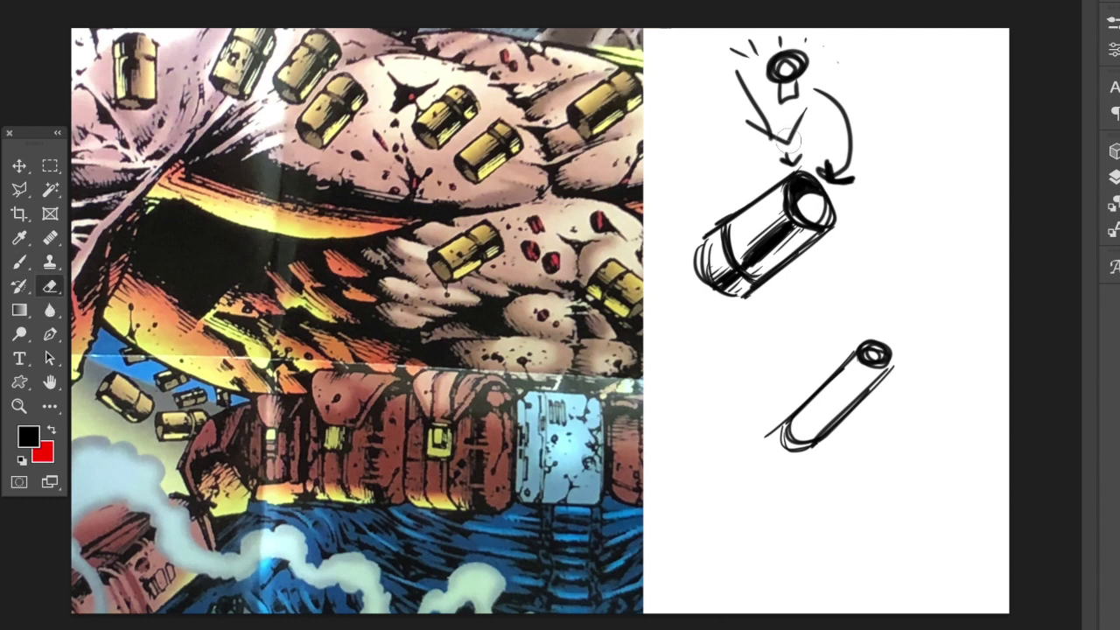
mouse_move(782, 155)
left_mouse_down()
mouse_move(827, 159)
mouse_move(846, 177)
mouse_move(863, 140)
mouse_move(823, 97)
mouse_move(771, 141)
mouse_move(724, 62)
mouse_move(740, 87)
mouse_move(728, 63)
mouse_move(750, 54)
mouse_move(808, 83)
mouse_move(806, 68)
mouse_move(774, 65)
left_mouse_up()
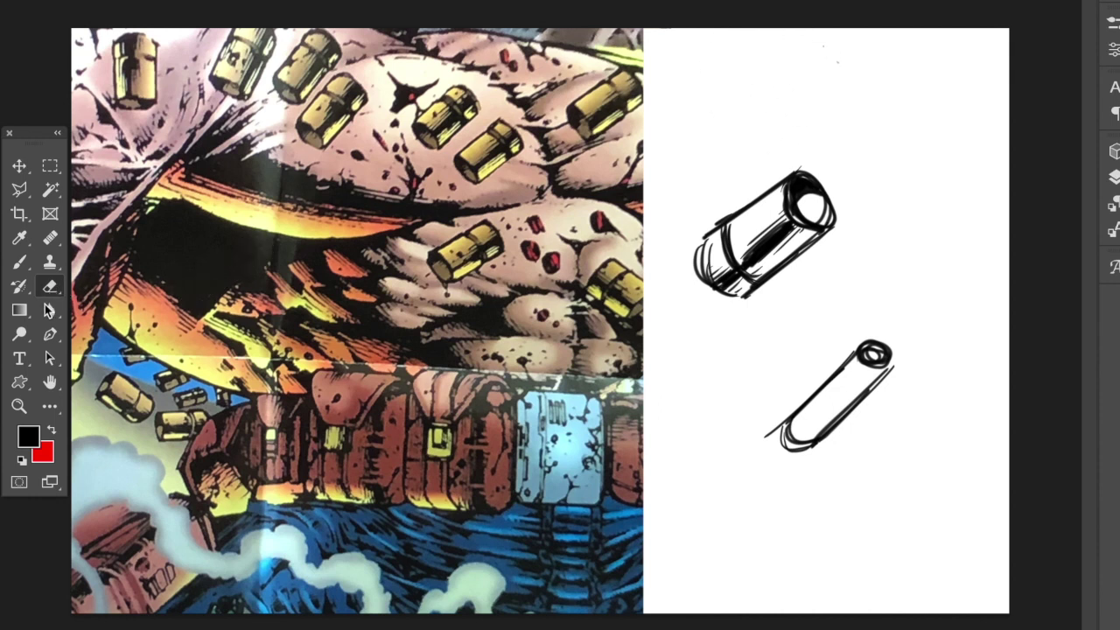
left_click(18, 264)
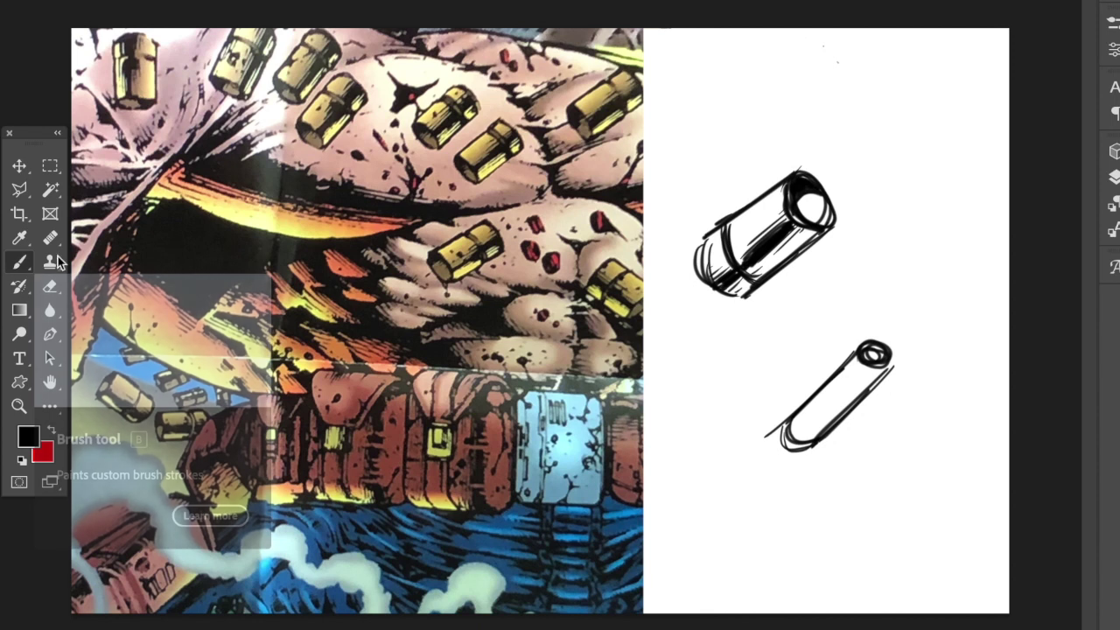
mouse_move(700, 54)
left_mouse_down()
mouse_move(736, 158)
mouse_move(775, 139)
left_mouse_up()
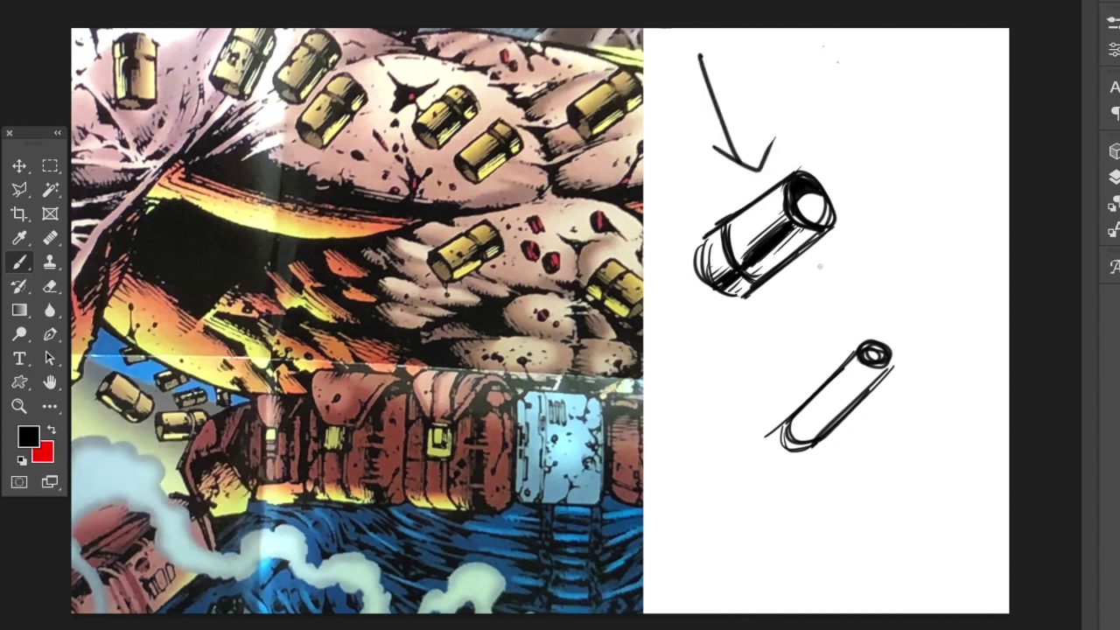
Sketch a third tilted casing beside the large one, with a black shadow strip, a thin upper line and an arrow toward it
left_click_drag(849, 292, 920, 226)
left_click_drag(896, 321, 966, 256)
left_click_drag(852, 292, 896, 325)
left_click_drag(924, 224, 955, 250)
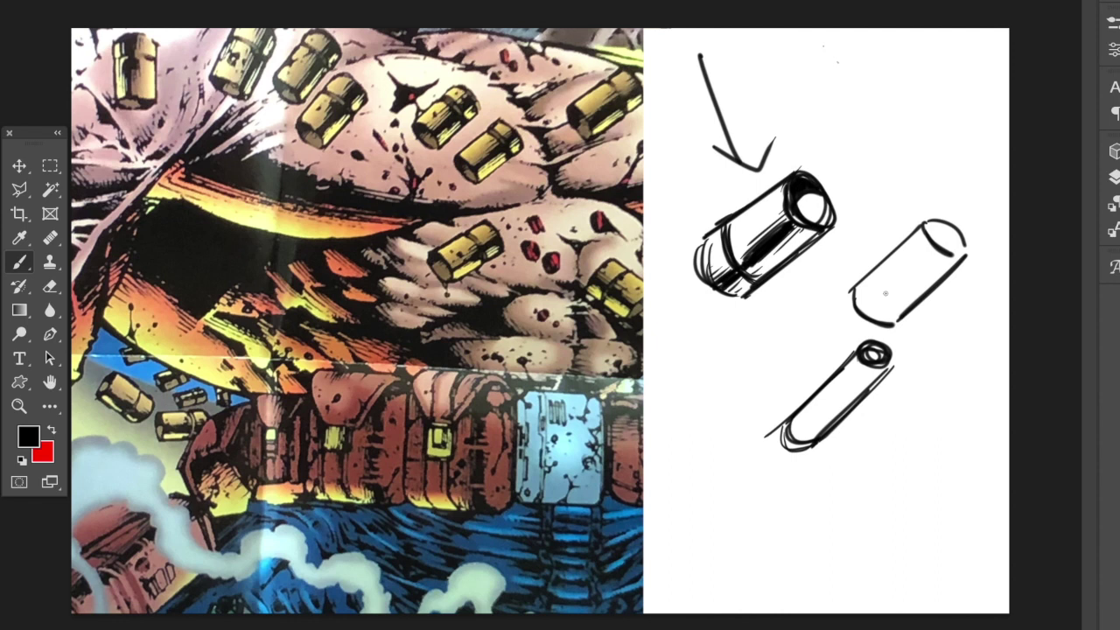
left_click_drag(864, 186, 889, 250)
left_click_drag(871, 290, 883, 281)
mouse_move(915, 246)
left_mouse_down()
mouse_move(866, 292)
mouse_move(901, 257)
mouse_move(893, 304)
mouse_move(873, 322)
left_mouse_up()
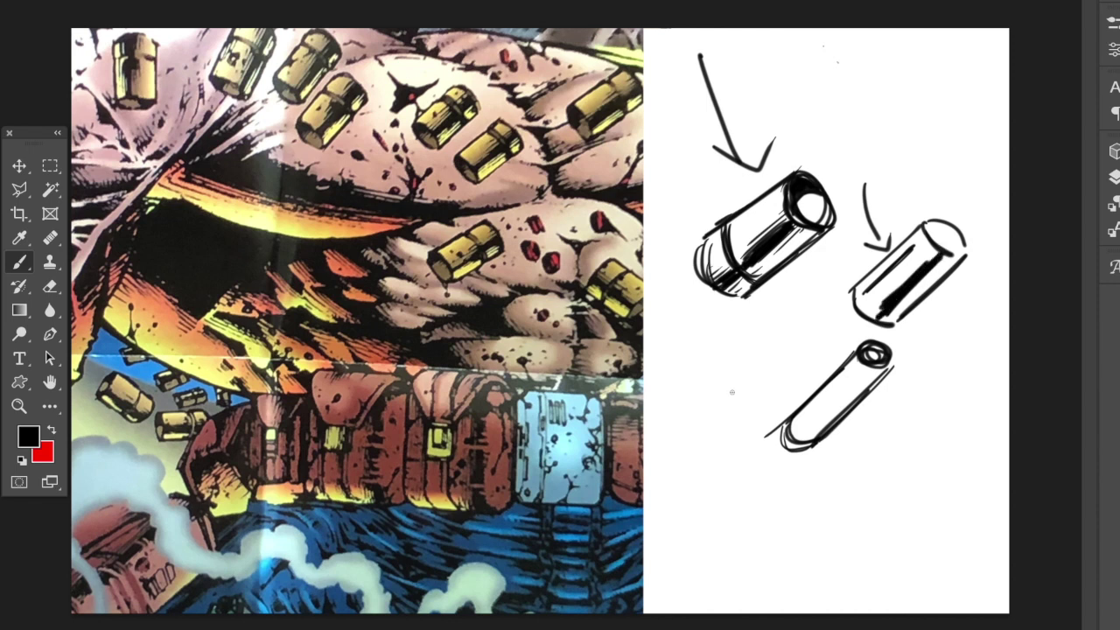
Draw a circle below the large casing with arrows at two sides, plus a long curved arrow leading to the third casing
left_click_drag(692, 391, 706, 398)
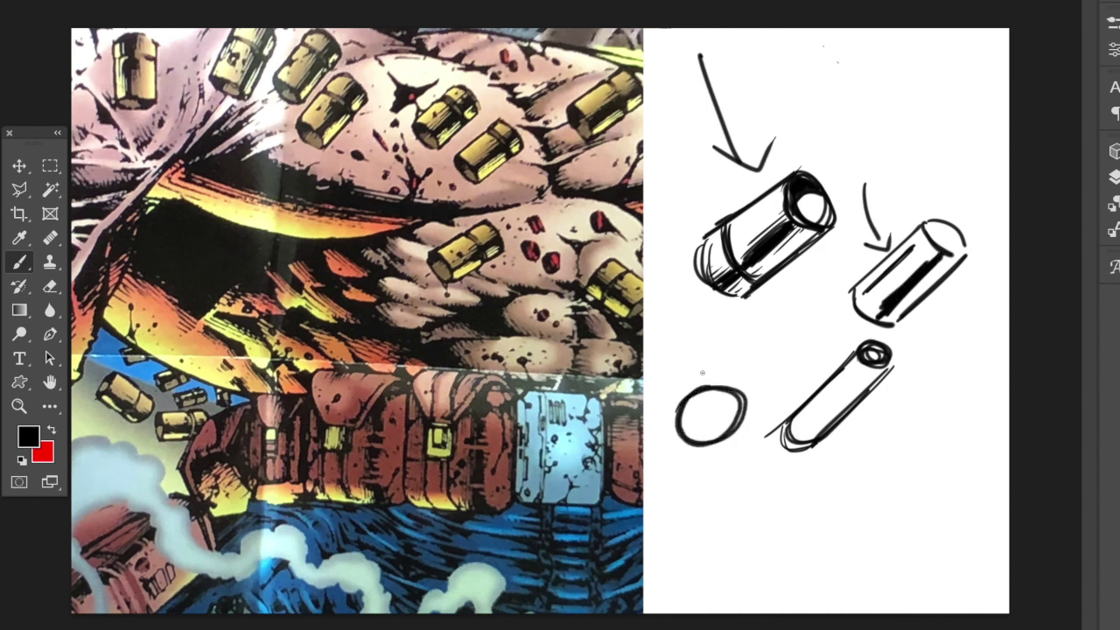
left_click_drag(723, 319, 688, 374)
left_click_drag(687, 374, 707, 366)
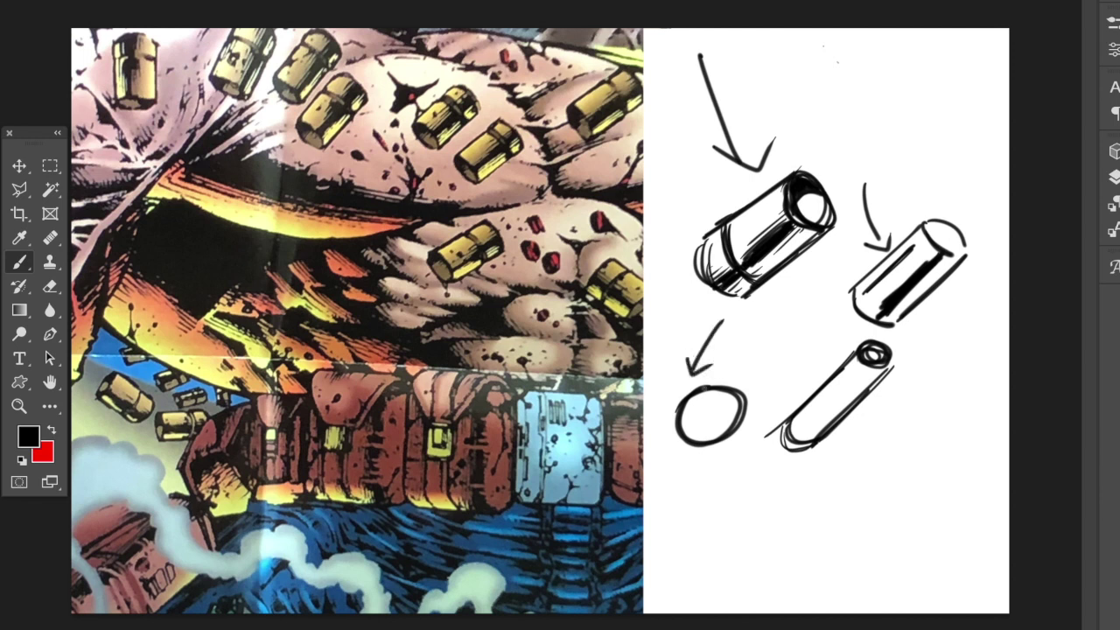
mouse_move(679, 436)
left_mouse_down()
mouse_move(689, 426)
mouse_move(681, 432)
left_mouse_up()
left_click_drag(655, 478, 686, 429)
mouse_move(688, 470)
left_mouse_down()
mouse_move(855, 472)
mouse_move(937, 294)
mouse_move(963, 295)
left_mouse_up()
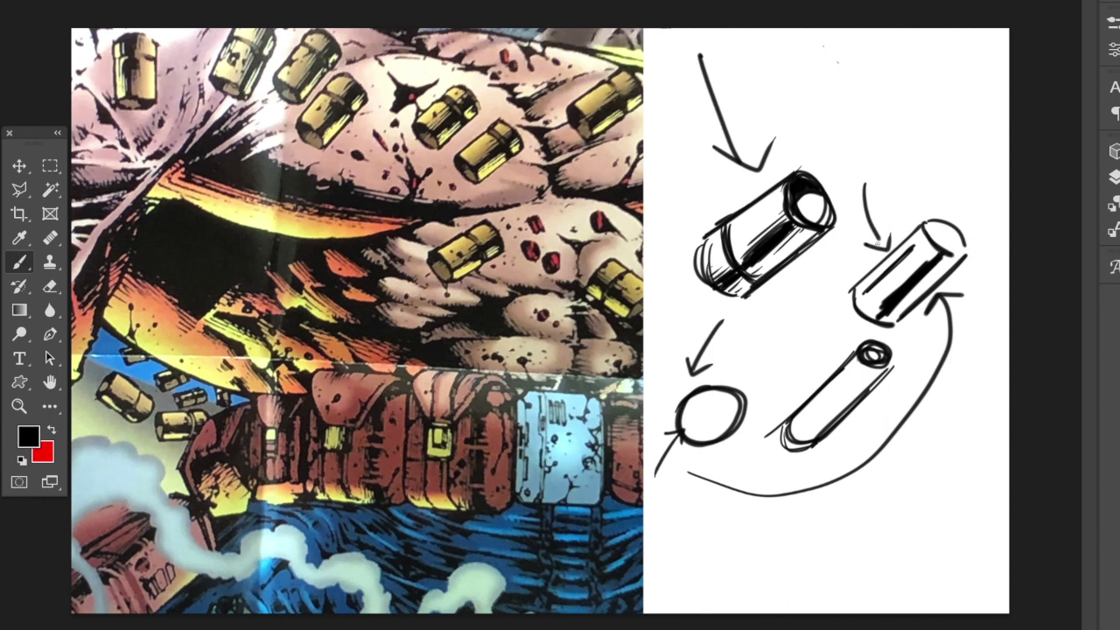
Shade the casings' openings, add an arrow at the large casing's rim, and draw a small half-shaded circle in the upper corner
left_click_drag(939, 253, 924, 266)
mouse_move(867, 137)
left_mouse_down()
mouse_move(827, 173)
mouse_move(857, 168)
left_mouse_up()
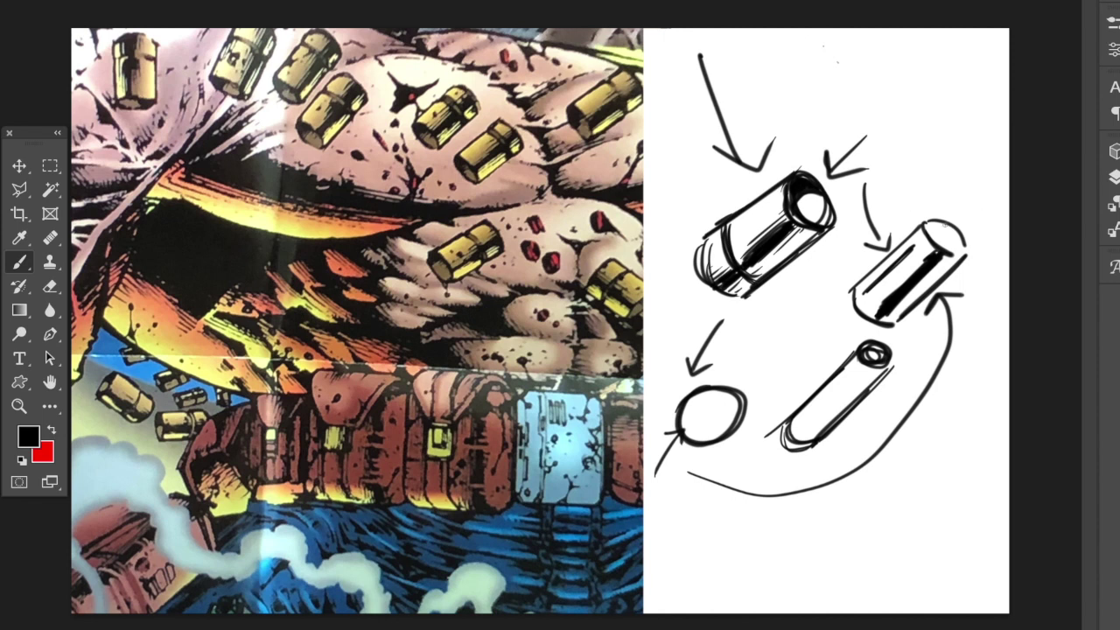
mouse_move(940, 230)
left_mouse_down()
mouse_move(956, 231)
mouse_move(926, 227)
left_mouse_up()
left_click_drag(951, 229, 935, 237)
mouse_move(950, 131)
left_mouse_down()
mouse_move(929, 118)
mouse_move(933, 96)
mouse_move(923, 117)
mouse_move(933, 96)
mouse_move(923, 124)
mouse_move(948, 102)
mouse_move(965, 110)
left_mouse_up()
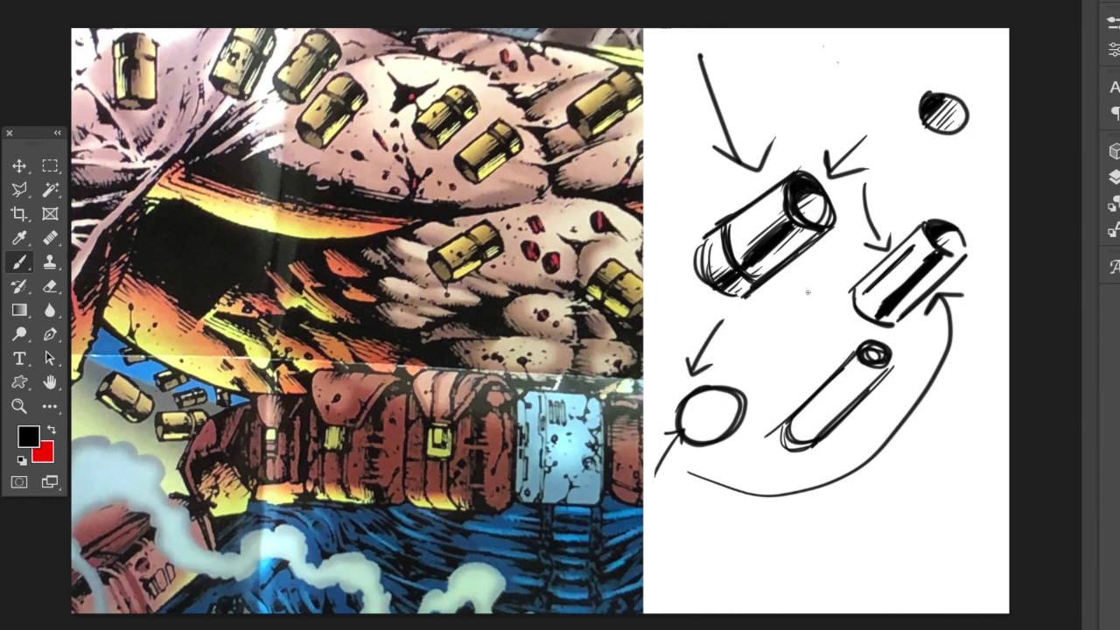
Draw a solid black block below the casings with hatch lines that shorten and fade out beneath it
mouse_move(840, 530)
left_mouse_down()
mouse_move(856, 507)
mouse_move(929, 530)
mouse_move(868, 536)
mouse_move(863, 509)
mouse_move(872, 521)
mouse_move(856, 518)
mouse_move(891, 523)
mouse_move(867, 540)
mouse_move(889, 515)
mouse_move(906, 514)
mouse_move(890, 535)
mouse_move(881, 527)
mouse_move(921, 512)
mouse_move(914, 530)
mouse_move(906, 524)
mouse_move(917, 516)
mouse_move(920, 532)
mouse_move(908, 534)
mouse_move(906, 514)
mouse_move(875, 517)
mouse_move(919, 506)
mouse_move(886, 512)
left_mouse_up()
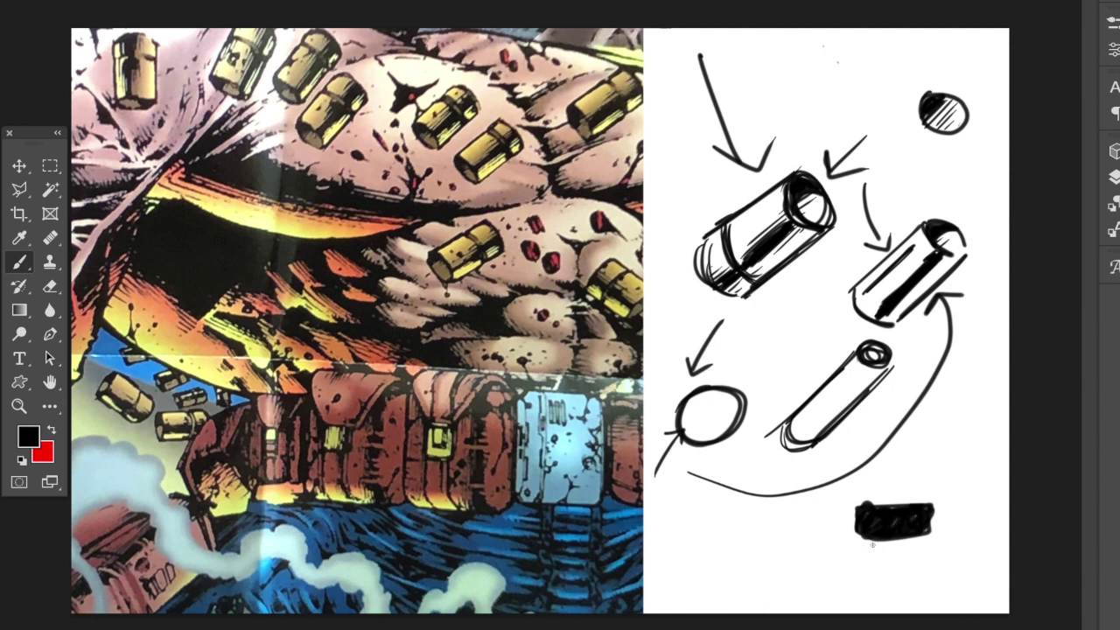
mouse_move(860, 544)
left_mouse_down()
mouse_move(917, 542)
mouse_move(869, 549)
mouse_move(939, 541)
mouse_move(868, 555)
mouse_move(931, 550)
left_mouse_up()
mouse_move(875, 559)
left_mouse_down()
mouse_move(928, 557)
mouse_move(882, 567)
mouse_move(917, 572)
left_mouse_up()
mouse_move(879, 581)
left_mouse_down()
mouse_move(917, 580)
mouse_move(917, 600)
left_mouse_up()
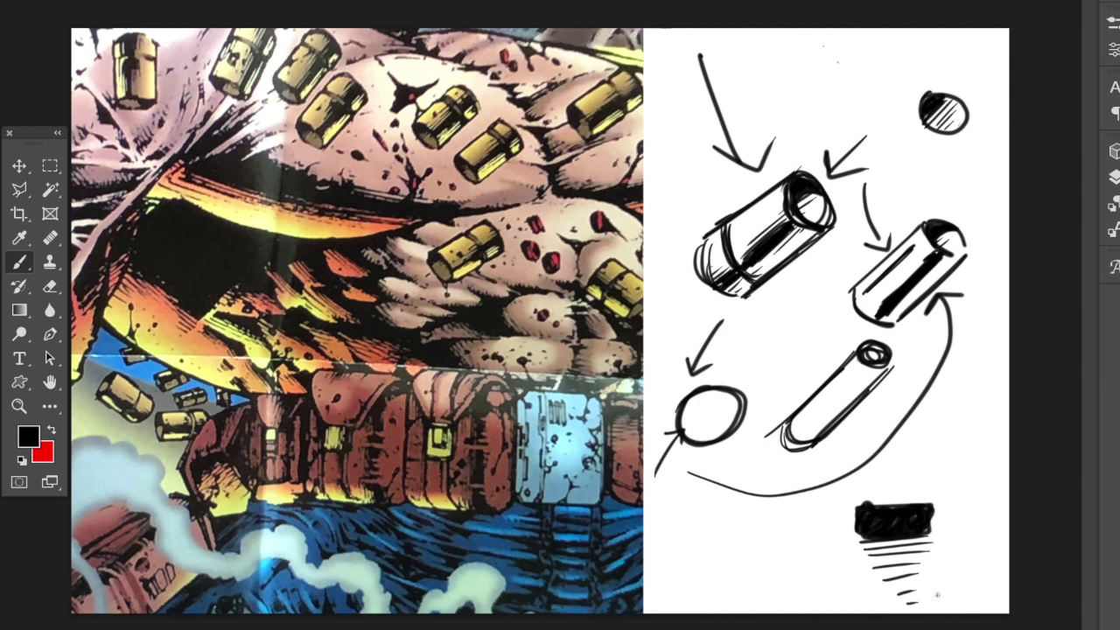
left_click_drag(893, 466, 893, 486)
left_click_drag(893, 464, 896, 486)
left_click_drag(944, 585, 966, 603)
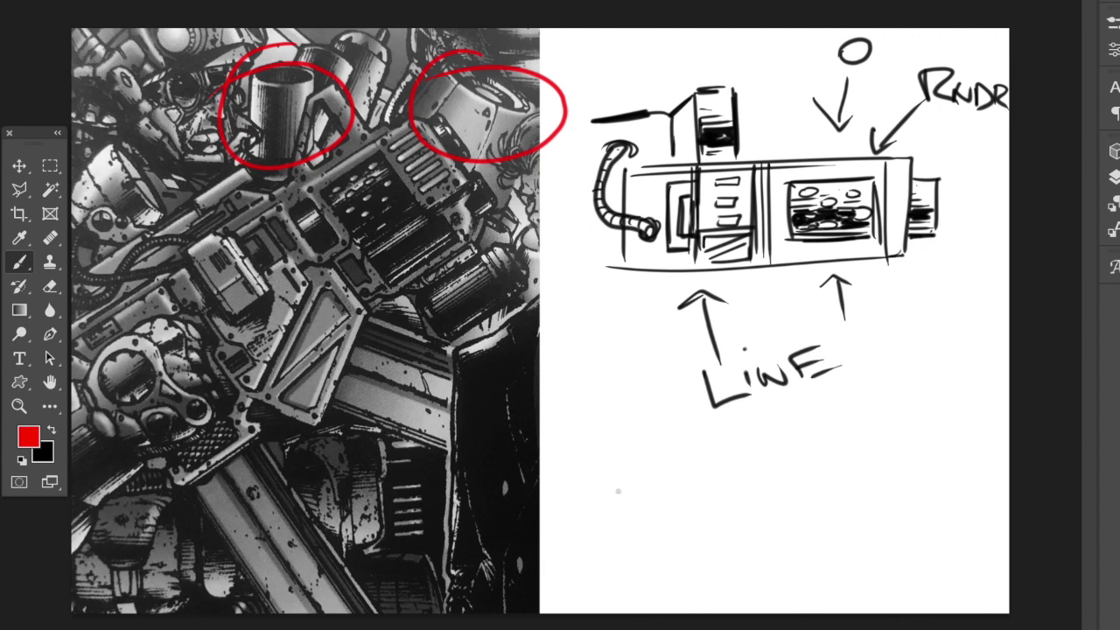
Switch the drawing colour to black and sketch an upright cylinder with a double base edge below the LINE note
left_click_drag(599, 448, 610, 539)
key("ctrl+z")
left_click(52, 431)
mouse_move(607, 443)
left_mouse_down()
mouse_move(623, 548)
mouse_move(644, 426)
mouse_move(681, 427)
mouse_move(699, 531)
left_mouse_up()
left_click_drag(686, 445, 701, 540)
mouse_move(625, 547)
left_mouse_down()
mouse_move(701, 532)
mouse_move(627, 551)
left_mouse_up()
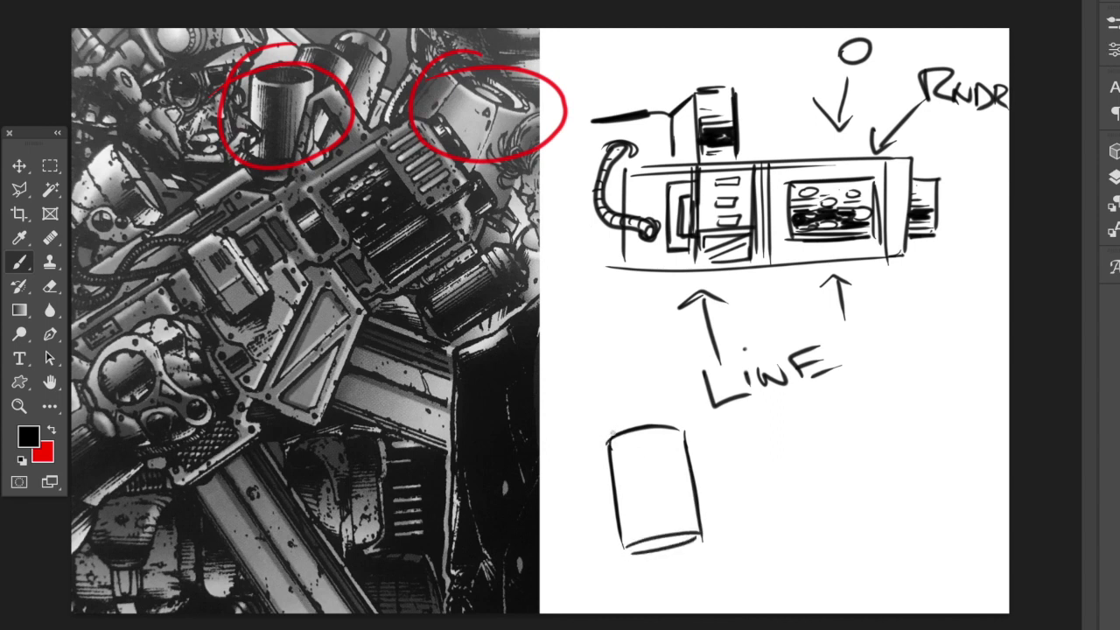
Add a cap with a round knob, side attachments, a stepped panel line and small slots to the cylinder
mouse_move(621, 429)
left_mouse_down()
mouse_move(666, 411)
mouse_move(619, 427)
mouse_move(602, 511)
left_mouse_up()
mouse_move(600, 469)
left_mouse_down()
mouse_move(598, 523)
mouse_move(617, 539)
mouse_move(592, 482)
left_mouse_up()
mouse_move(686, 442)
left_mouse_down()
mouse_move(706, 455)
mouse_move(707, 515)
left_mouse_up()
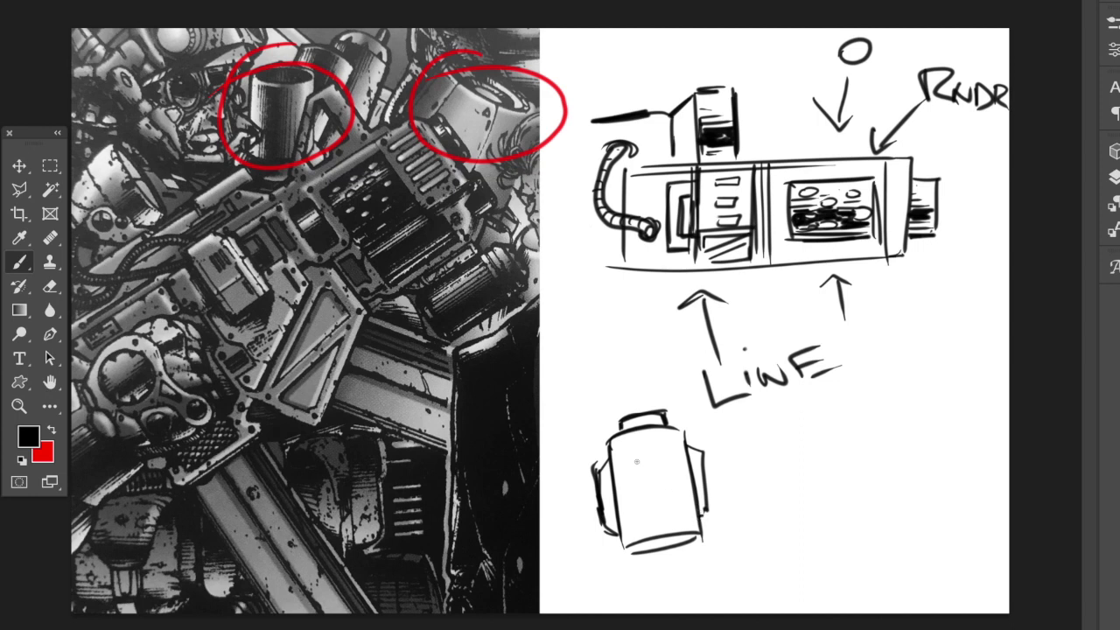
left_click_drag(641, 458, 639, 525)
mouse_move(653, 465)
left_mouse_down()
mouse_move(662, 492)
mouse_move(683, 477)
left_mouse_up()
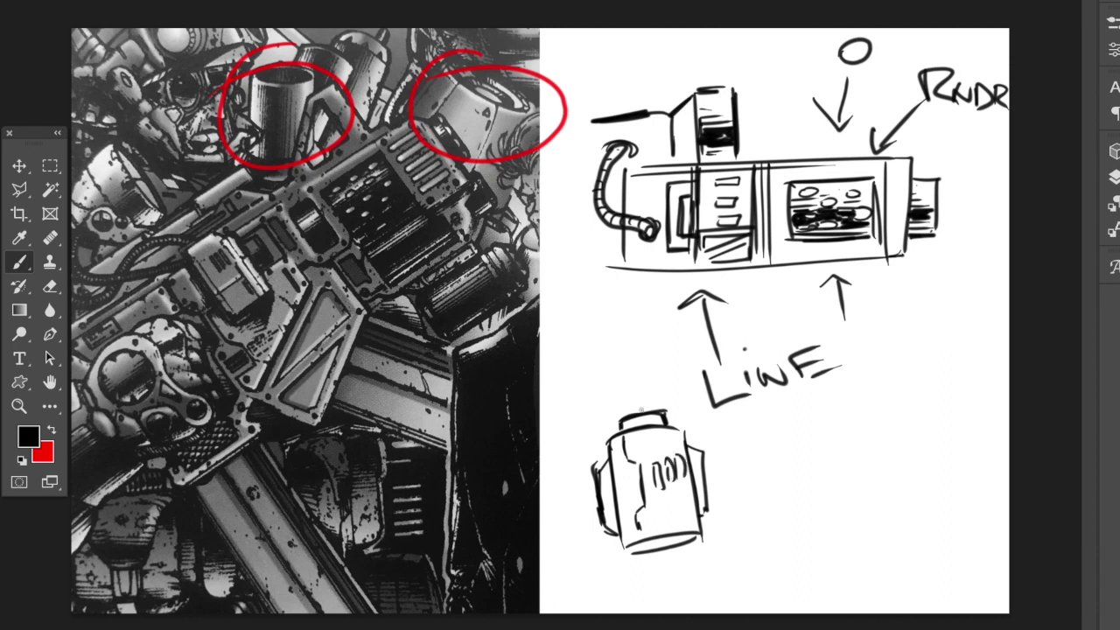
mouse_move(626, 411)
left_mouse_down()
mouse_move(653, 399)
mouse_move(608, 406)
mouse_move(599, 420)
mouse_move(623, 408)
left_mouse_up()
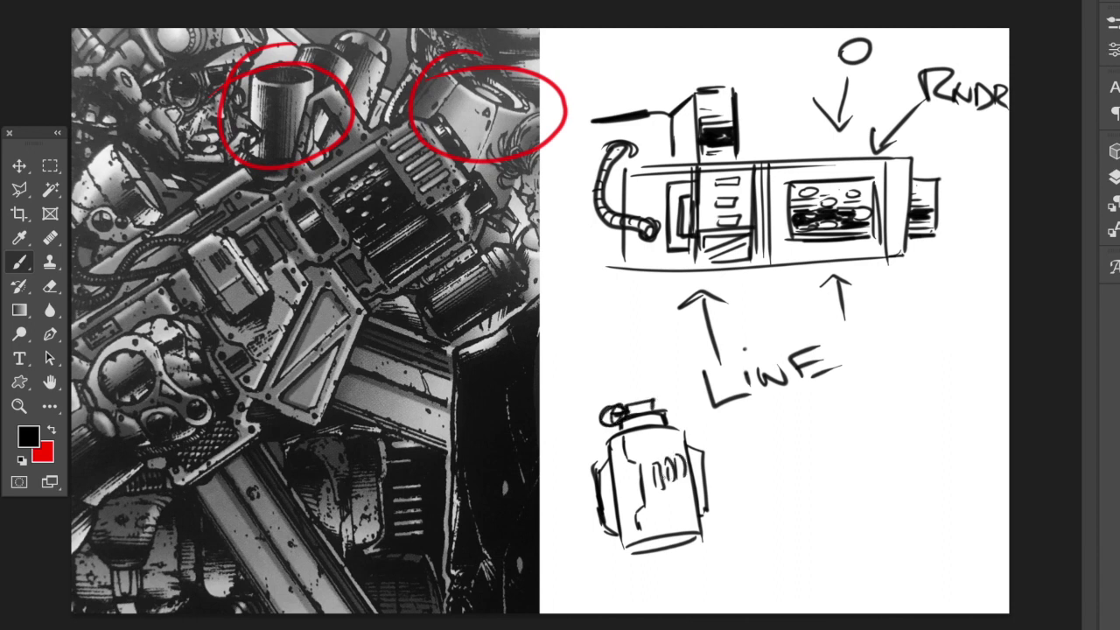
Shade the cylinder with a solid black vertical band and fine vertical hatching, and add small marks on its cap
mouse_move(621, 431)
left_mouse_down()
mouse_move(642, 454)
mouse_move(649, 509)
left_mouse_up()
mouse_move(635, 442)
left_mouse_down()
mouse_move(646, 429)
mouse_move(646, 514)
mouse_move(658, 525)
left_mouse_up()
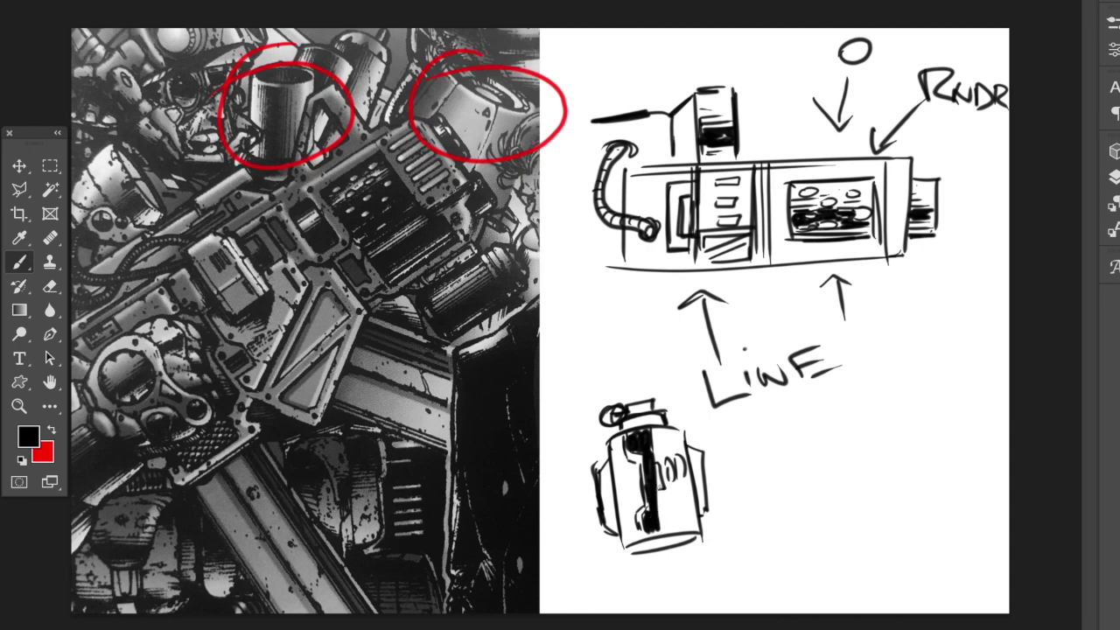
mouse_move(657, 435)
left_mouse_down()
mouse_move(664, 512)
mouse_move(667, 435)
mouse_move(678, 528)
mouse_move(677, 449)
mouse_move(691, 524)
mouse_move(687, 439)
left_mouse_up()
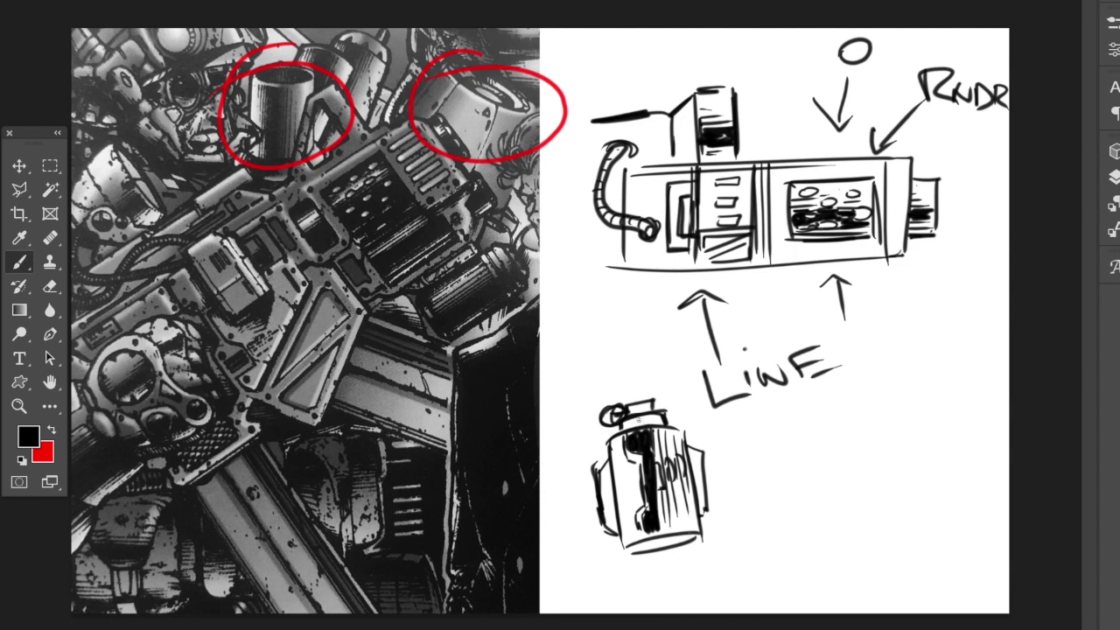
mouse_move(632, 407)
left_mouse_down()
mouse_move(648, 416)
mouse_move(649, 406)
left_mouse_up()
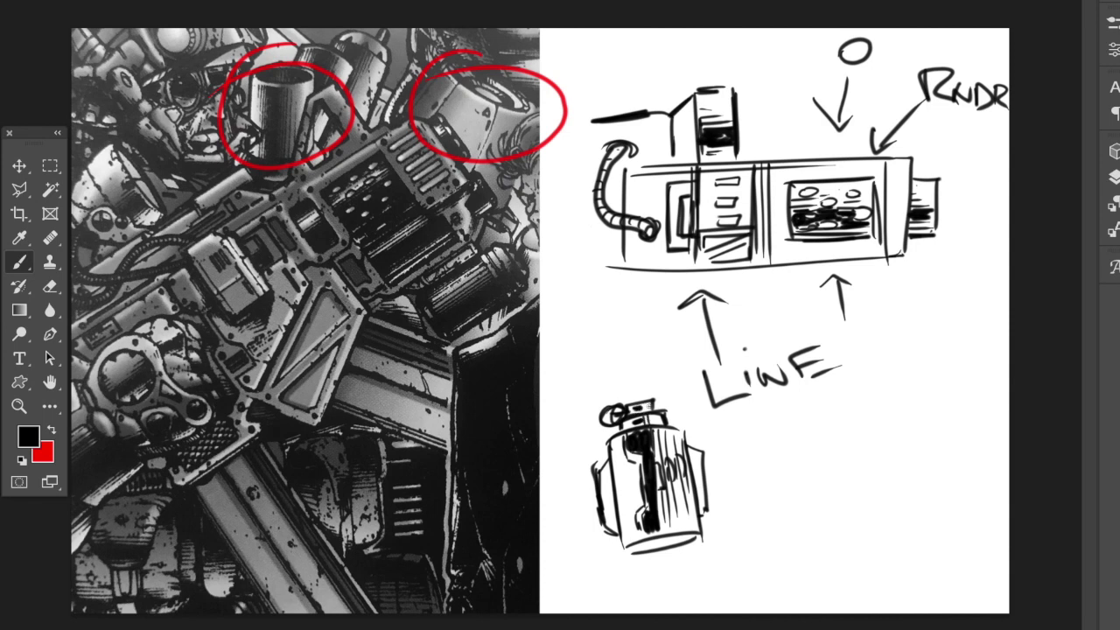
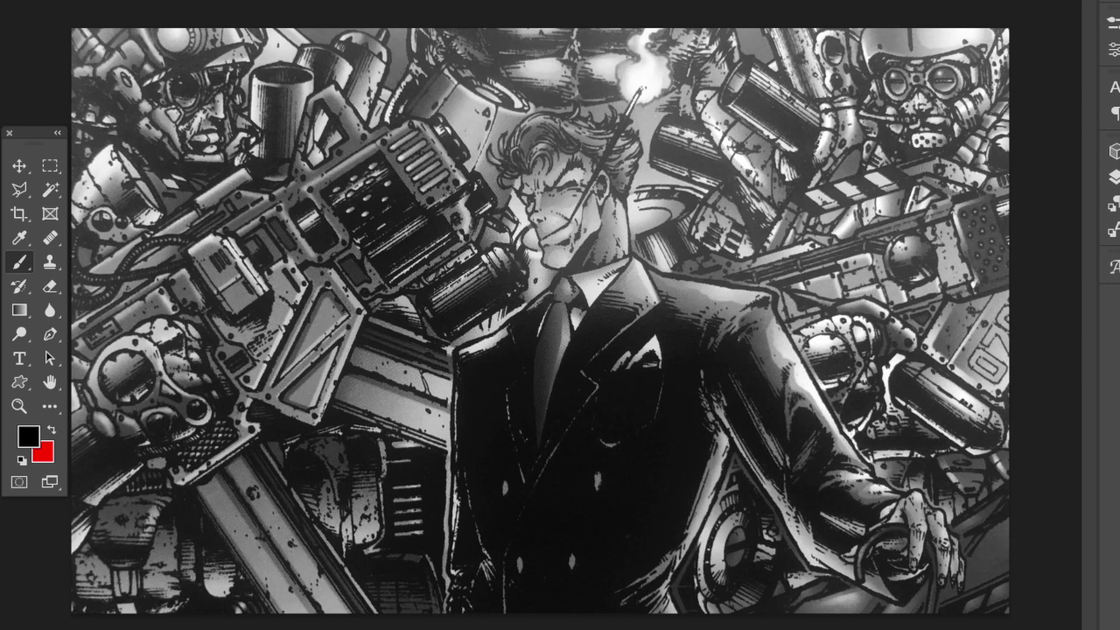
Show Layer 18 to place the blank white drawing area beside the black-and-white reference
left_click(1114, 176)
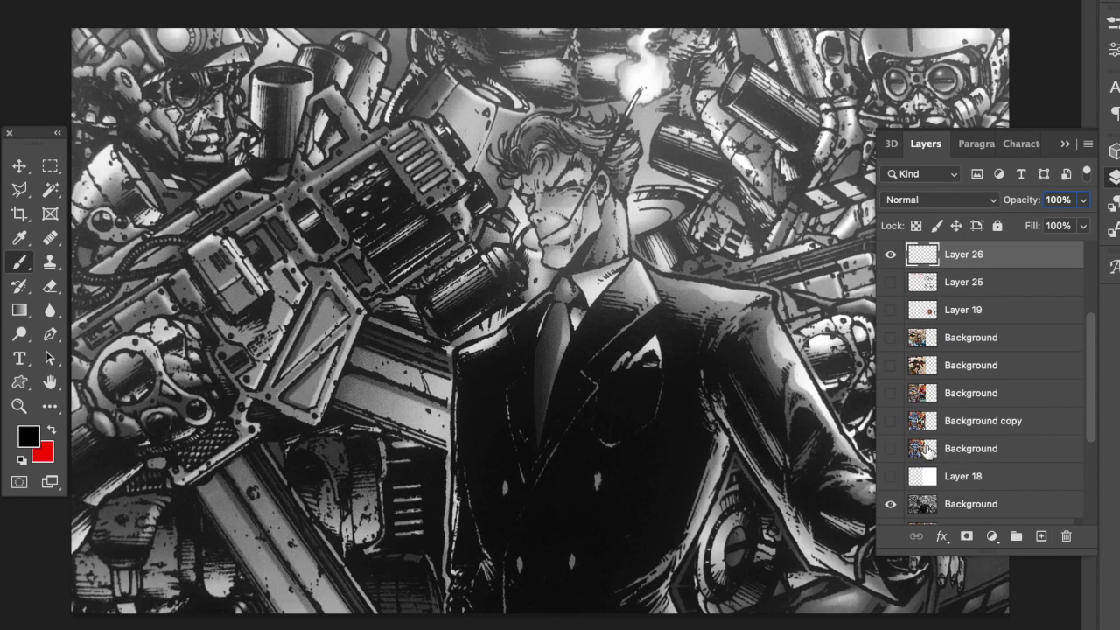
left_click(890, 476)
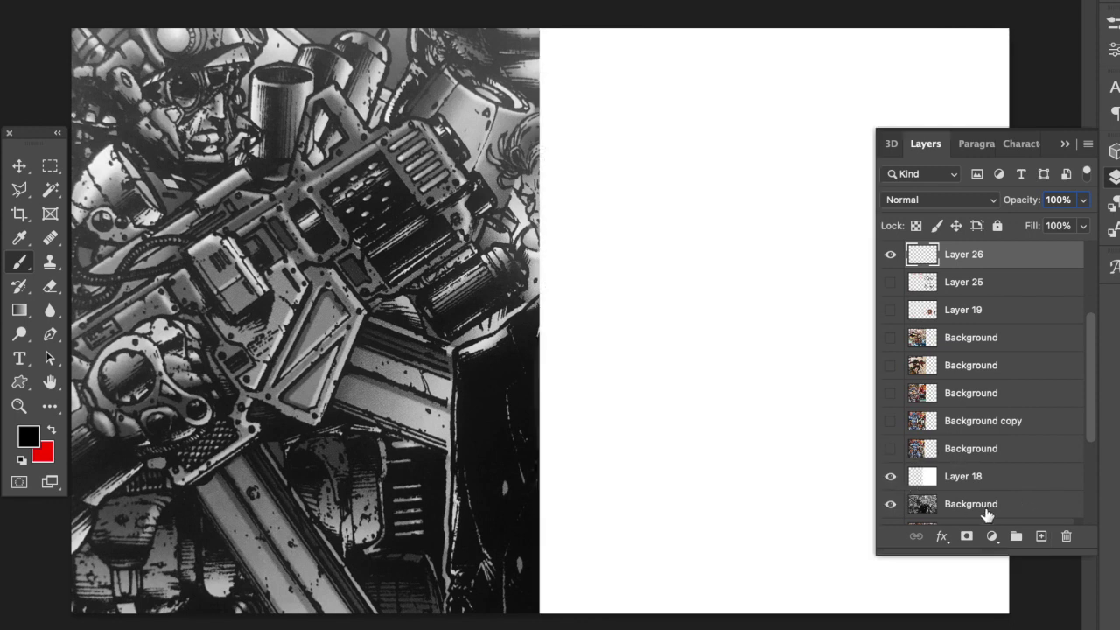
left_click(1065, 144)
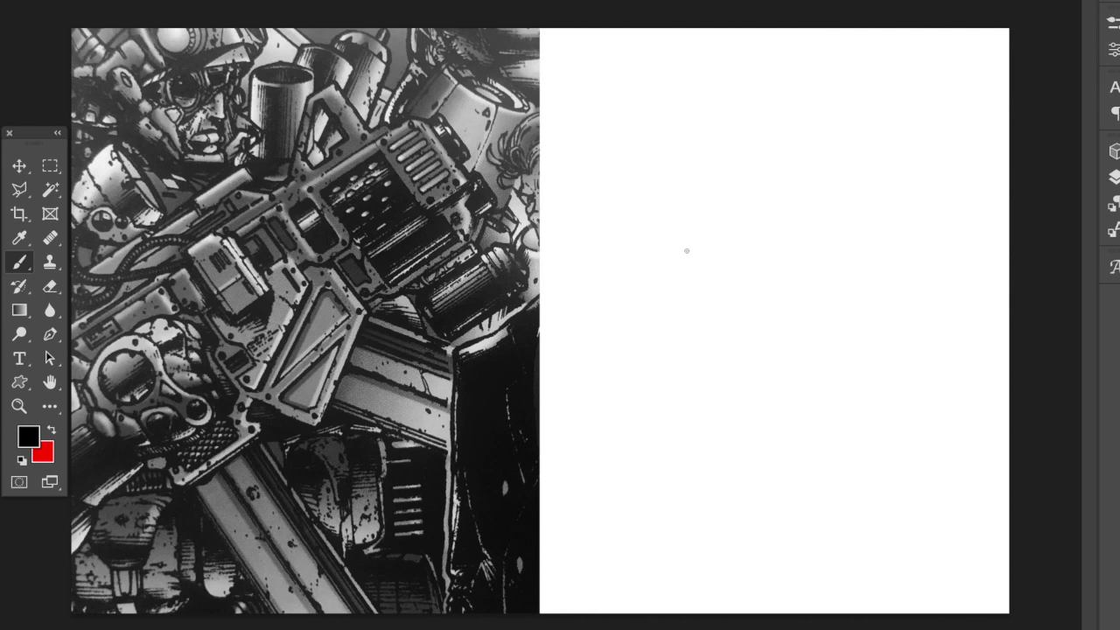
Sketch a long tapered spike with a small tip, slots, stepped panel lines and a thick wide base edge
left_click_drag(720, 226, 675, 296)
mouse_move(717, 226)
left_mouse_down()
mouse_move(616, 111)
mouse_move(599, 129)
mouse_move(665, 306)
left_mouse_up()
left_click_drag(607, 149, 670, 305)
left_click_drag(714, 234, 669, 302)
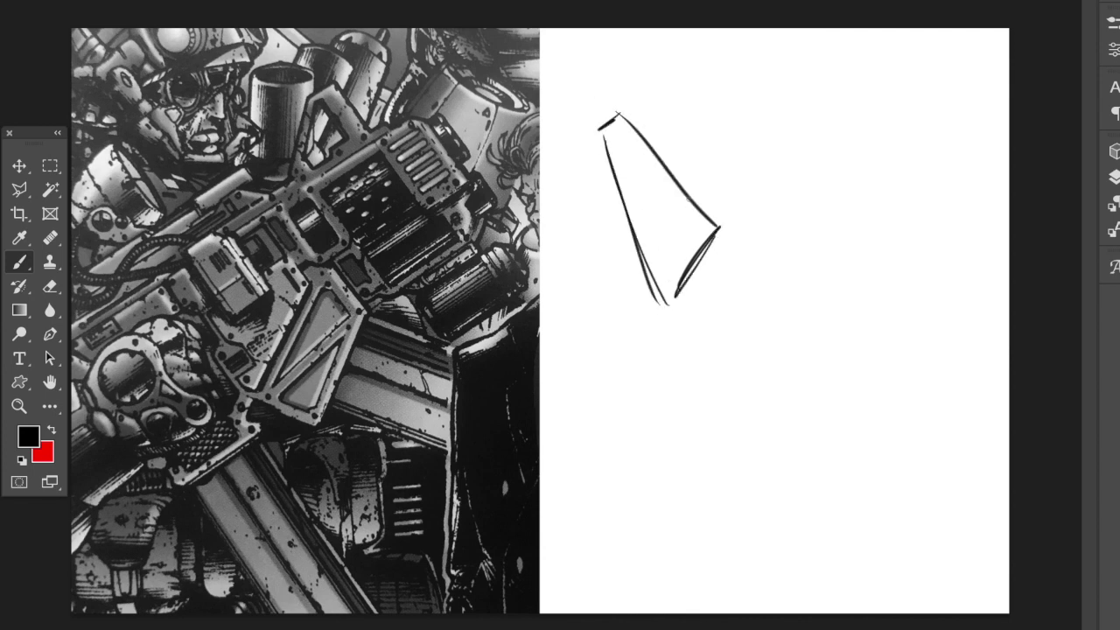
left_click_drag(679, 195, 649, 254)
mouse_move(618, 182)
left_mouse_down()
mouse_move(642, 149)
mouse_move(616, 130)
mouse_move(629, 138)
mouse_move(616, 145)
mouse_move(628, 147)
mouse_move(599, 127)
left_mouse_up()
left_click_drag(719, 228, 678, 307)
Draw a rounded body behind the spike's base, with curved contour lines crossing its surface
mouse_move(705, 209)
left_mouse_down()
mouse_move(784, 227)
mouse_move(787, 263)
mouse_move(772, 300)
mouse_move(721, 353)
left_mouse_up()
left_click_drag(665, 311, 744, 350)
left_click_drag(766, 212, 691, 355)
left_click_drag(706, 276, 760, 306)
left_click_drag(700, 280, 770, 301)
left_click_drag(715, 293, 775, 315)
Add a short banded spike rising from the top of the rounded body, with a darkened side
left_click_drag(726, 123, 758, 199)
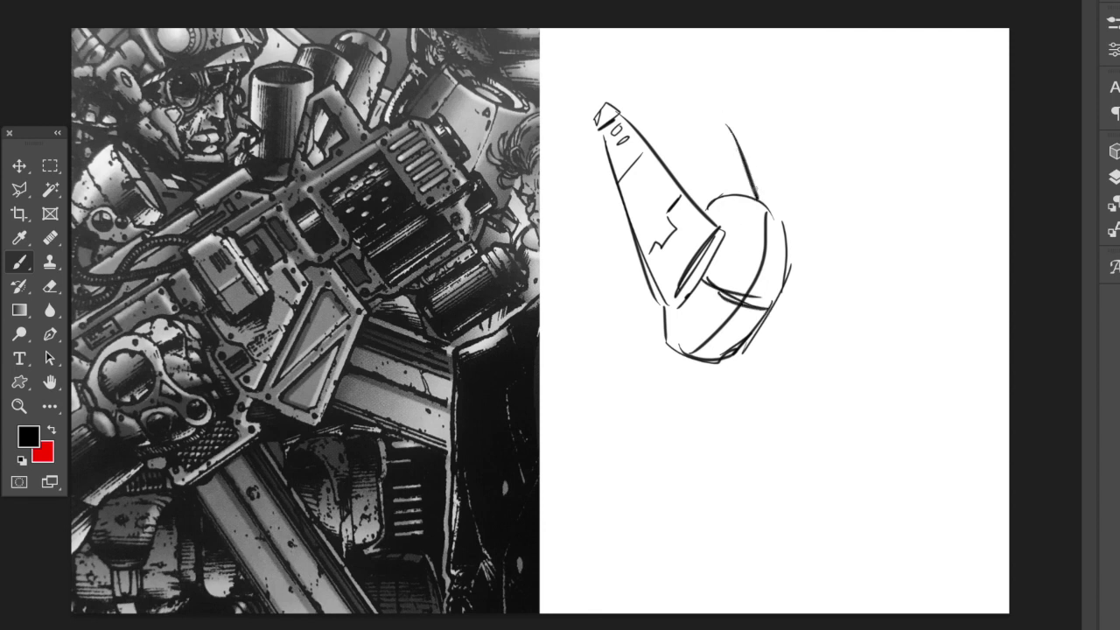
mouse_move(733, 128)
left_mouse_down()
mouse_move(731, 198)
mouse_move(712, 146)
mouse_move(730, 155)
mouse_move(722, 136)
mouse_move(711, 186)
mouse_move(742, 159)
left_mouse_up()
left_click_drag(714, 178, 732, 173)
Sketch a separate tapered spike in the blank area beside the main form, with a band near its tip
mouse_move(853, 83)
left_mouse_down()
mouse_move(871, 195)
mouse_move(918, 182)
left_mouse_up()
left_click_drag(867, 210, 917, 182)
left_click_drag(857, 99, 877, 95)
left_click_drag(882, 150, 874, 208)
Add a smaller spike behind the long spike's outer edge, with jagged lines across it
mouse_move(628, 235)
left_mouse_down()
mouse_move(579, 212)
mouse_move(642, 299)
left_mouse_up()
left_click_drag(604, 262, 652, 308)
mouse_move(610, 226)
left_mouse_down()
mouse_move(600, 240)
mouse_move(632, 278)
left_mouse_up()
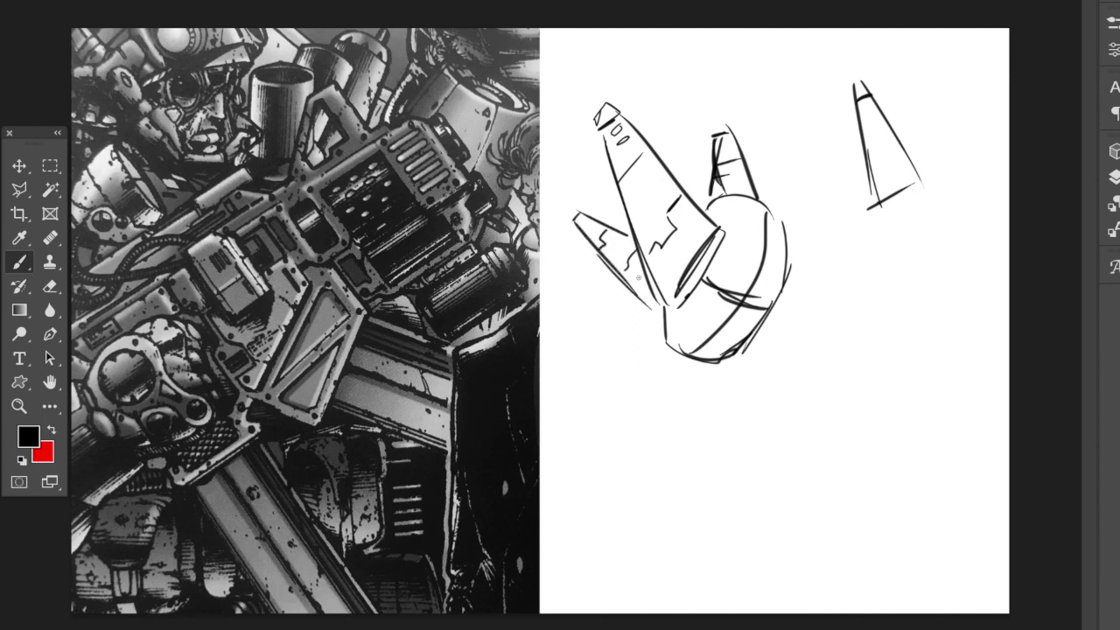
Add short dark marks across the rounded body, thicken its outer contour, and place loose accent strokes around its lower edge
left_click_drag(716, 281, 728, 295)
left_click_drag(749, 305, 696, 339)
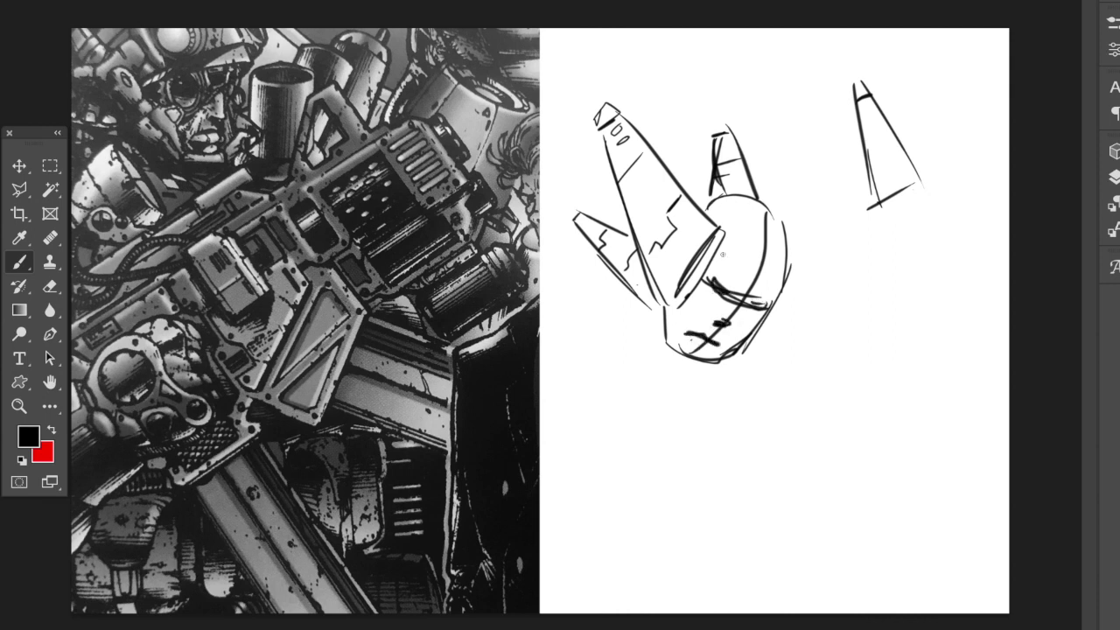
mouse_move(708, 212)
left_mouse_down()
mouse_move(781, 224)
mouse_move(757, 314)
mouse_move(731, 351)
mouse_move(692, 366)
left_mouse_up()
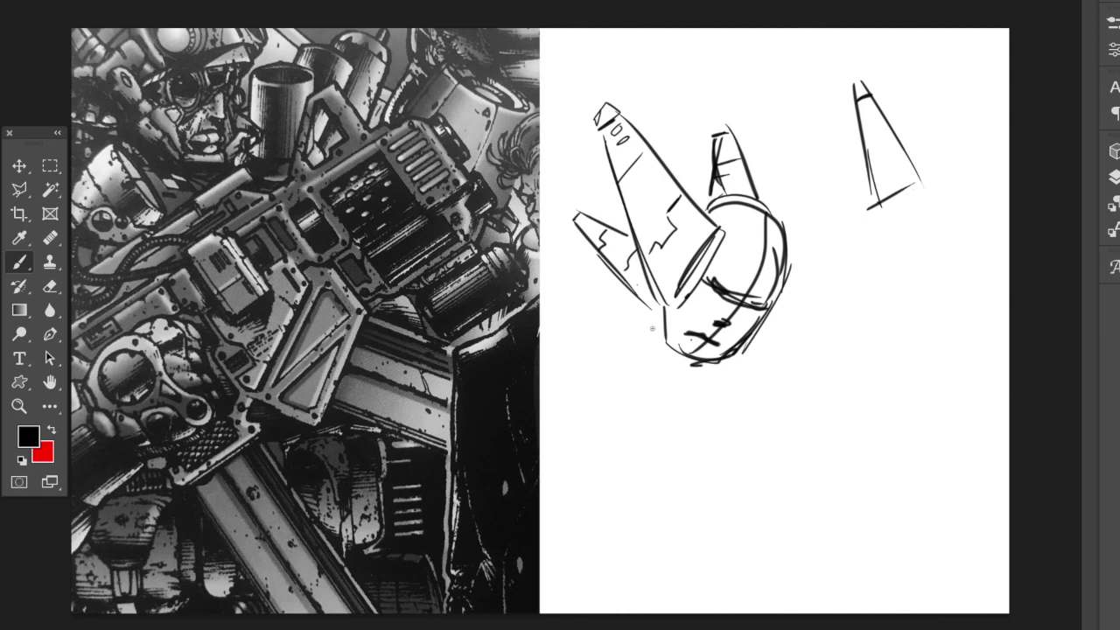
mouse_move(641, 285)
left_mouse_down()
mouse_move(613, 320)
mouse_move(623, 322)
left_mouse_up()
left_click_drag(719, 364, 722, 380)
mouse_move(626, 298)
left_mouse_down()
mouse_move(581, 309)
mouse_move(611, 301)
left_mouse_up()
left_click_drag(731, 367, 740, 404)
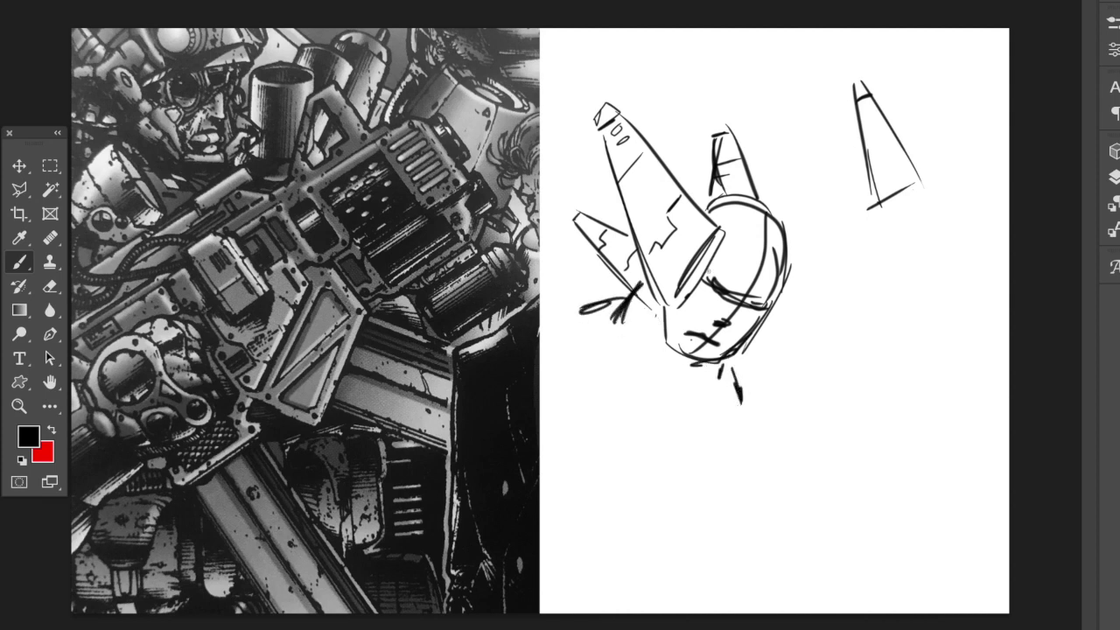
Sketch a small figure's square head, broad angular chest and narrowing waist in the blank area below the separate spike
mouse_move(891, 332)
left_mouse_down()
mouse_move(923, 347)
mouse_move(899, 374)
mouse_move(826, 361)
mouse_move(830, 401)
mouse_move(866, 428)
left_mouse_up()
mouse_move(929, 359)
left_mouse_down()
mouse_move(975, 411)
mouse_move(908, 429)
mouse_move(845, 422)
mouse_move(874, 455)
left_mouse_up()
left_click_drag(868, 453, 866, 477)
left_click_drag(971, 417, 956, 476)
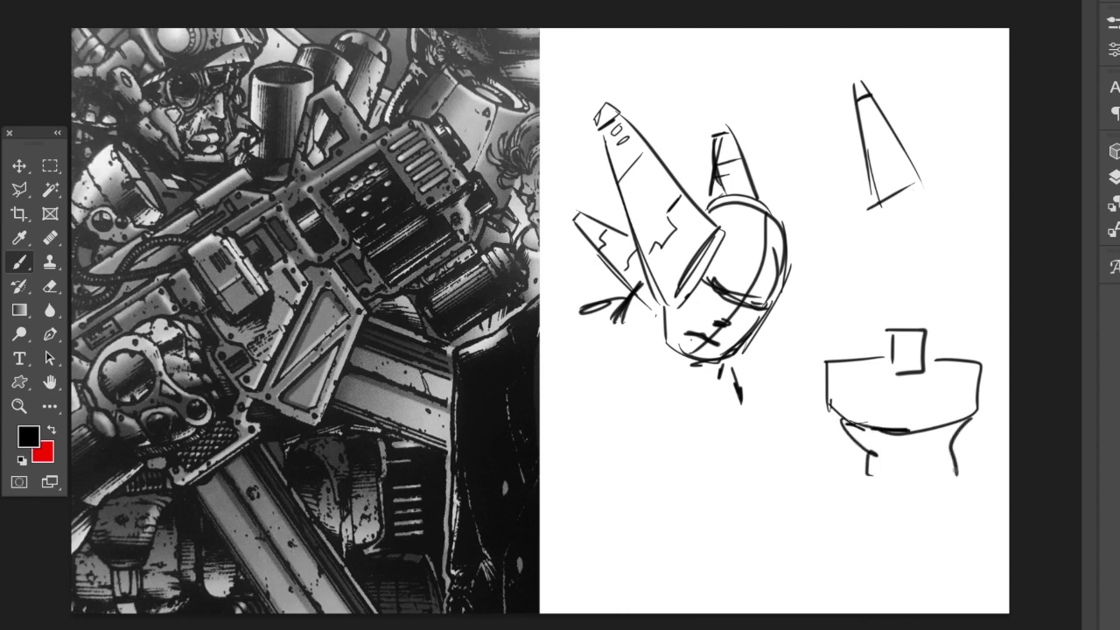
Add tapered spikes rising from both shoulders of the small figure
mouse_move(907, 340)
left_mouse_down()
mouse_move(901, 367)
mouse_move(918, 362)
mouse_move(830, 261)
mouse_move(819, 271)
mouse_move(851, 362)
left_mouse_up()
left_click_drag(837, 306, 849, 359)
mouse_move(831, 263)
left_mouse_down()
mouse_move(882, 349)
mouse_move(949, 327)
left_mouse_up()
left_click_drag(976, 272, 946, 327)
mouse_move(973, 269)
left_mouse_down()
mouse_move(977, 312)
mouse_move(940, 359)
left_mouse_up()
mouse_move(1000, 281)
left_mouse_down()
mouse_move(960, 347)
mouse_move(971, 364)
left_mouse_up()
Draw the small figure's jointed arm with a round shoulder, boxy forearm and round hand, and suggest the opposite shoulder
mouse_move(789, 301)
left_mouse_down()
mouse_move(831, 344)
mouse_move(802, 363)
mouse_move(830, 369)
mouse_move(794, 410)
mouse_move(793, 451)
left_mouse_up()
mouse_move(823, 407)
left_mouse_down()
mouse_move(797, 450)
mouse_move(800, 514)
left_mouse_up()
left_click_drag(775, 468, 798, 515)
left_click_drag(786, 524, 805, 536)
mouse_move(975, 354)
left_mouse_down()
mouse_move(999, 396)
mouse_move(998, 431)
left_mouse_up()
left_click_drag(1002, 441, 1003, 451)
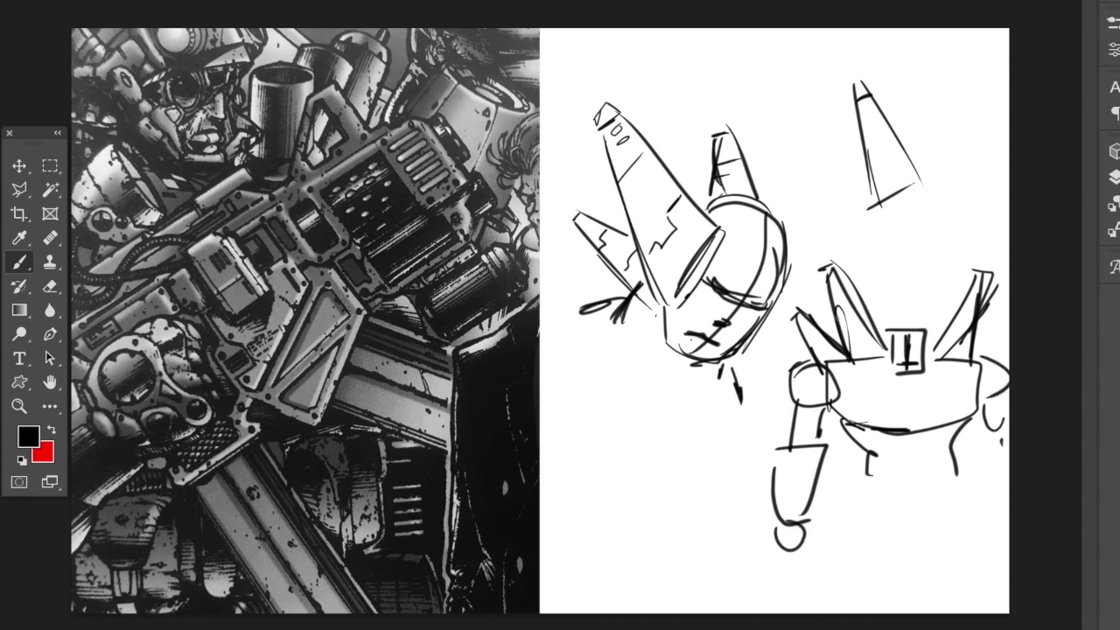
Extend longer spikes above the small figure's shoulders and add pointed spikes projecting outward from its arm
left_click_drag(770, 207, 822, 266)
left_click_drag(774, 234, 805, 315)
mouse_move(933, 325)
left_mouse_down()
mouse_move(972, 266)
mouse_move(954, 292)
left_mouse_up()
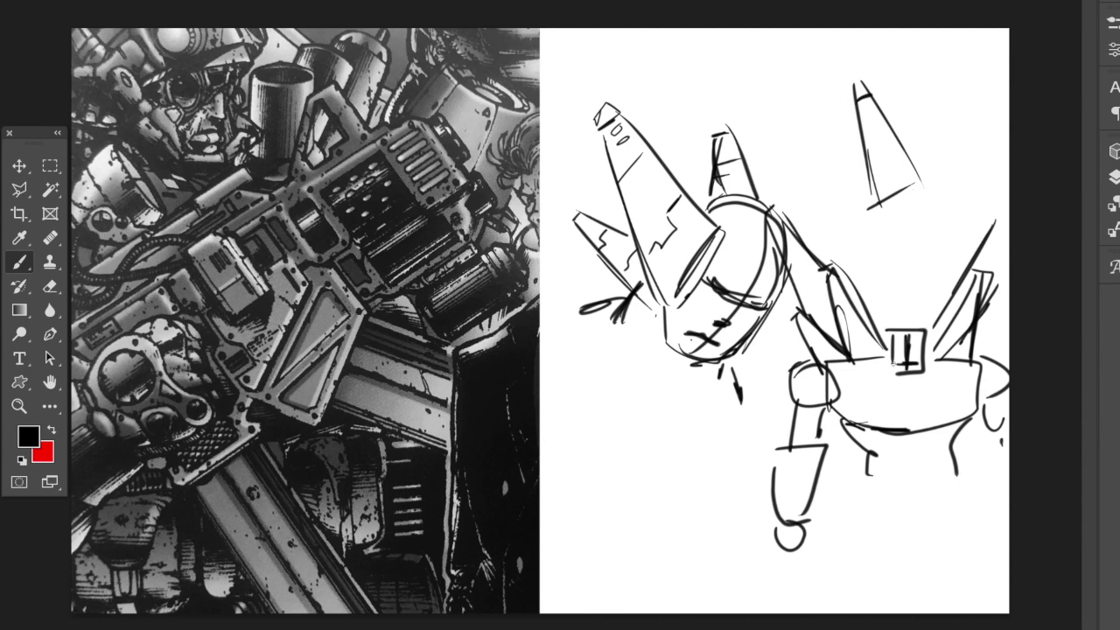
mouse_move(798, 397)
left_mouse_down()
mouse_move(706, 383)
mouse_move(777, 429)
mouse_move(691, 443)
mouse_move(796, 455)
left_mouse_up()
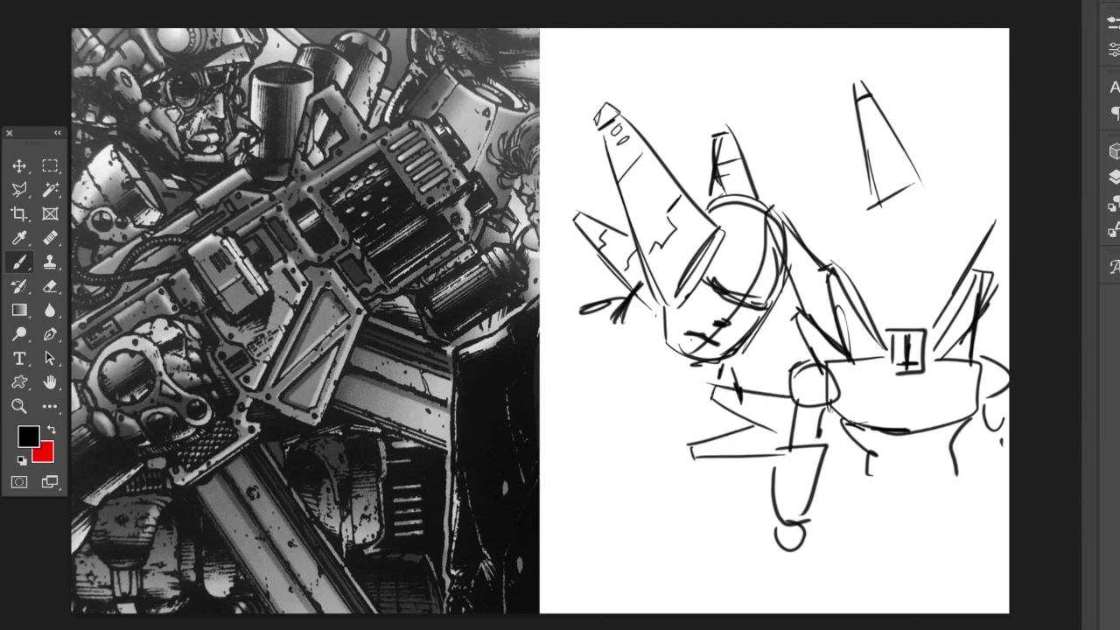
left_click_drag(797, 371, 746, 341)
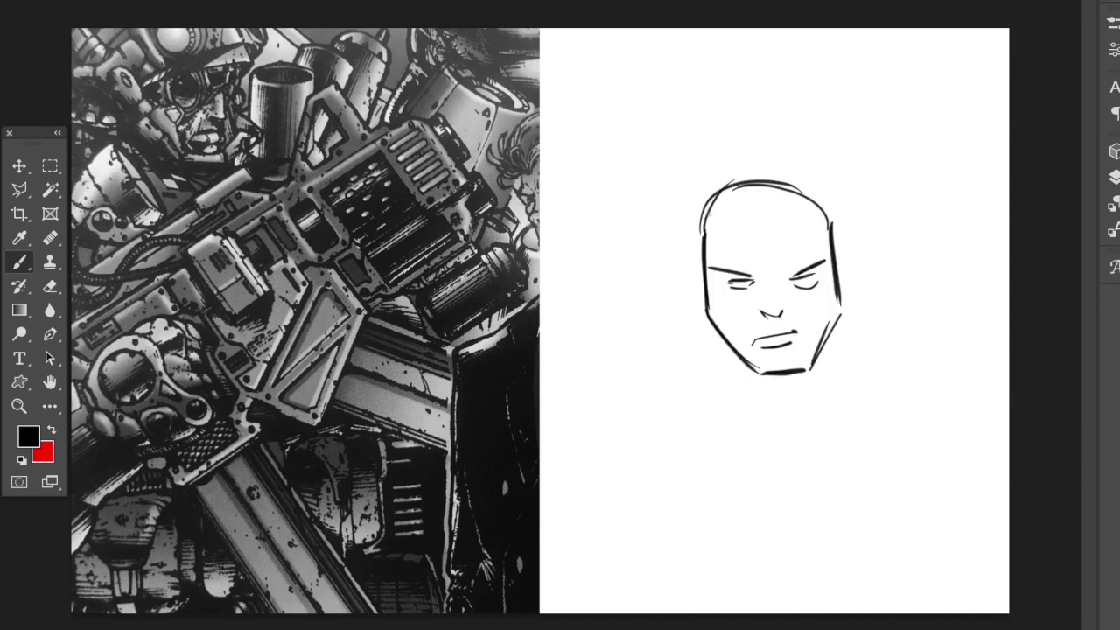
Draw a rounded helmet around the face's forehead, with a band above the brows and a thick outer rim
mouse_move(711, 182)
left_mouse_down()
mouse_move(705, 254)
mouse_move(819, 253)
left_mouse_up()
left_click_drag(716, 263, 831, 246)
mouse_move(703, 185)
left_mouse_down()
mouse_move(830, 190)
mouse_move(832, 203)
left_mouse_up()
mouse_move(831, 242)
left_mouse_down()
mouse_move(677, 205)
mouse_move(673, 232)
left_mouse_up()
mouse_move(682, 222)
left_mouse_down()
mouse_move(687, 237)
mouse_move(710, 184)
mouse_move(735, 174)
left_mouse_up()
left_click_drag(827, 193, 836, 224)
Add ear pieces, padded cheek guards and a chin cup to the helmet, plus a round hatched eyepiece over one eye
mouse_move(685, 236)
left_mouse_down()
mouse_move(688, 225)
mouse_move(676, 261)
mouse_move(701, 270)
left_mouse_up()
mouse_move(679, 231)
left_mouse_down()
mouse_move(692, 308)
mouse_move(683, 315)
mouse_move(730, 361)
left_mouse_up()
left_click_drag(726, 359, 689, 294)
mouse_move(743, 349)
left_mouse_down()
mouse_move(736, 323)
mouse_move(706, 313)
mouse_move(702, 275)
mouse_move(682, 282)
mouse_move(693, 351)
mouse_move(741, 352)
mouse_move(726, 320)
mouse_move(743, 344)
mouse_move(705, 314)
mouse_move(705, 287)
mouse_move(681, 266)
mouse_move(681, 322)
mouse_move(673, 266)
left_mouse_up()
mouse_move(838, 252)
left_mouse_down()
mouse_move(840, 301)
mouse_move(842, 261)
left_mouse_up()
mouse_move(858, 306)
left_mouse_down()
mouse_move(839, 366)
mouse_move(804, 395)
mouse_move(756, 368)
mouse_move(793, 373)
mouse_move(790, 400)
mouse_move(738, 367)
mouse_move(761, 388)
left_mouse_up()
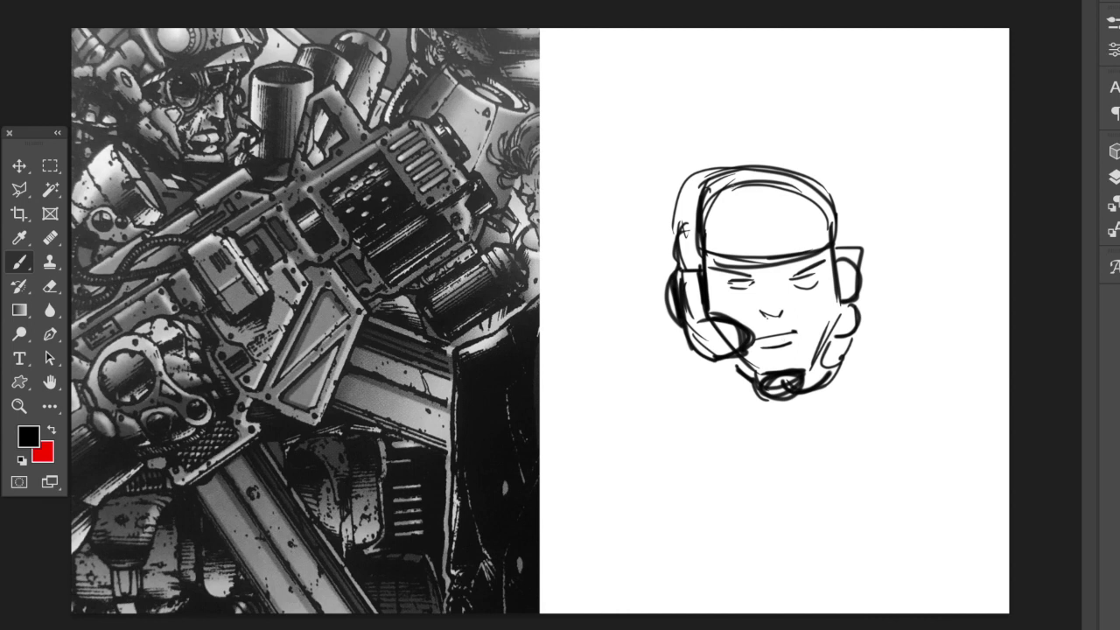
mouse_move(732, 302)
left_mouse_down()
mouse_move(761, 272)
mouse_move(761, 286)
mouse_move(755, 275)
mouse_move(731, 307)
mouse_move(744, 272)
mouse_move(755, 295)
mouse_move(715, 290)
left_mouse_up()
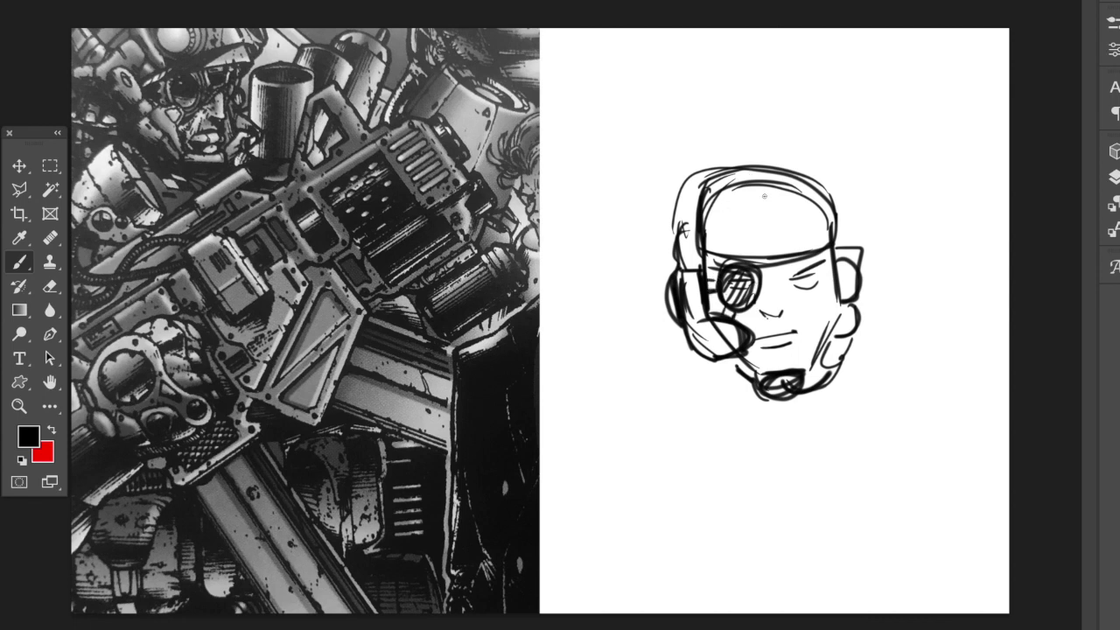
Draw round goggles and a centre line on the helmet front, with a raised top plate and blocky side attachments
mouse_move(728, 202)
left_mouse_down()
mouse_move(716, 229)
mouse_move(748, 236)
mouse_move(733, 198)
left_mouse_up()
mouse_move(810, 203)
left_mouse_down()
mouse_move(800, 198)
mouse_move(815, 218)
left_mouse_up()
left_click_drag(735, 201, 777, 252)
mouse_move(768, 186)
left_mouse_down()
mouse_move(773, 259)
mouse_move(781, 245)
left_mouse_up()
mouse_move(705, 179)
left_mouse_down()
mouse_move(724, 156)
mouse_move(777, 149)
mouse_move(823, 181)
left_mouse_up()
left_click_drag(723, 159, 786, 149)
mouse_move(691, 180)
left_mouse_down()
mouse_move(672, 229)
mouse_move(674, 203)
left_mouse_up()
mouse_move(673, 212)
left_mouse_down()
mouse_move(660, 218)
mouse_move(675, 268)
left_mouse_up()
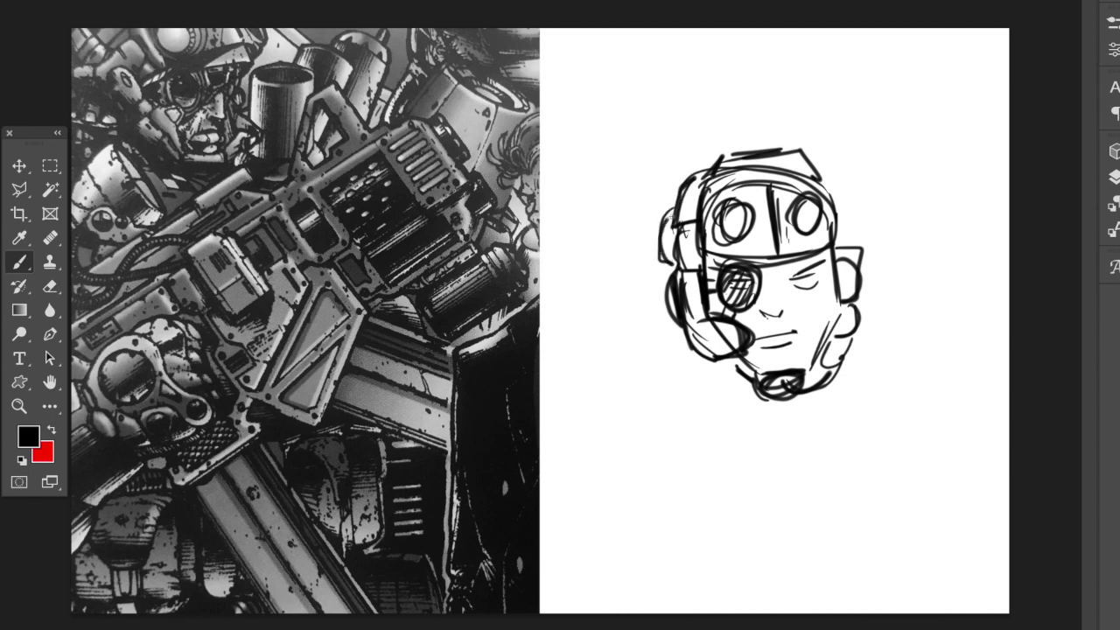
mouse_move(837, 211)
left_mouse_down()
mouse_move(878, 282)
mouse_move(861, 226)
mouse_move(840, 215)
left_mouse_up()
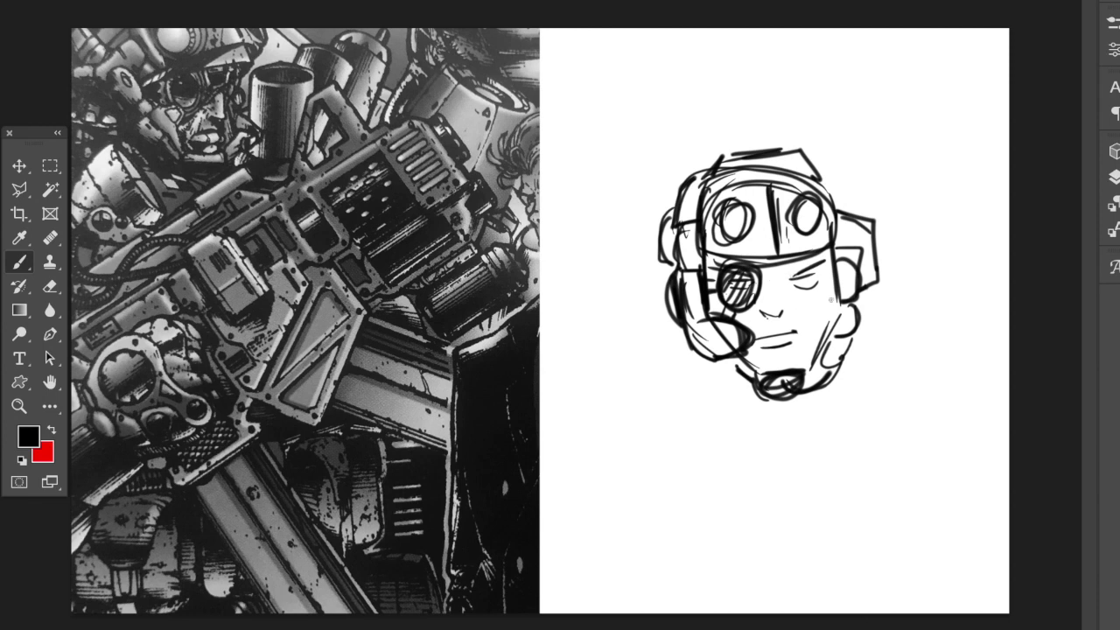
Strengthen the nose and exposed eye, and add curved lines outside both sides of the jaw
mouse_move(767, 273)
left_mouse_down()
mouse_move(771, 304)
mouse_move(821, 271)
mouse_move(822, 289)
left_mouse_up()
left_click_drag(659, 308, 666, 371)
left_click_drag(664, 294, 660, 349)
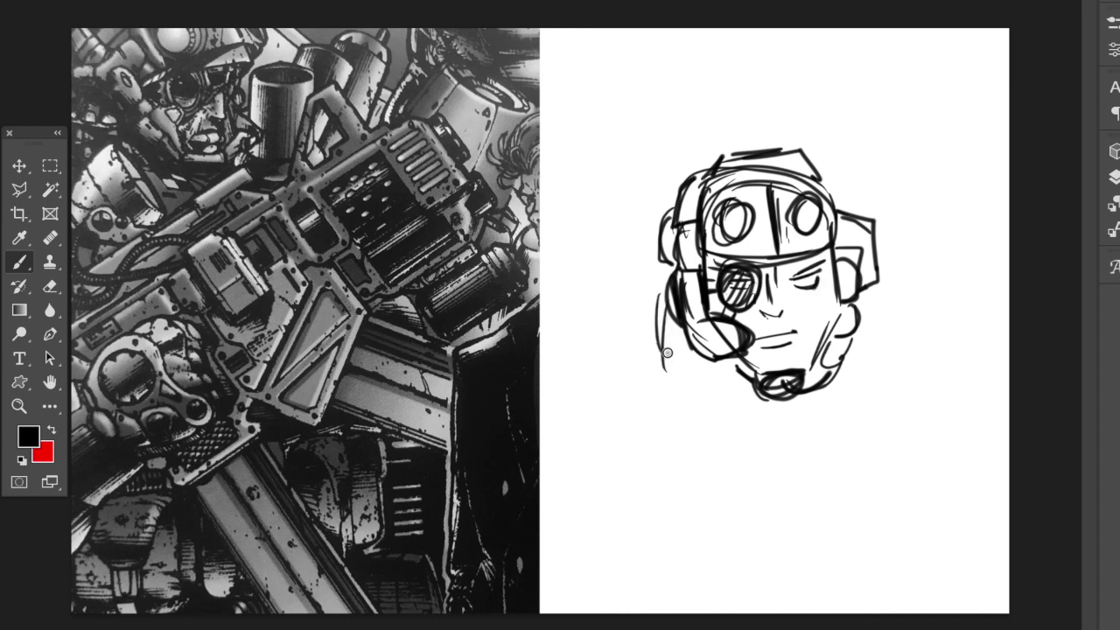
left_click_drag(854, 307, 867, 354)
Sketch broad curved shoulder lines on both sides of the head and a vertical chest centre line below the chin
mouse_move(704, 386)
left_mouse_down()
mouse_move(560, 403)
mouse_move(746, 382)
mouse_move(560, 407)
left_mouse_up()
left_click_drag(786, 396, 791, 457)
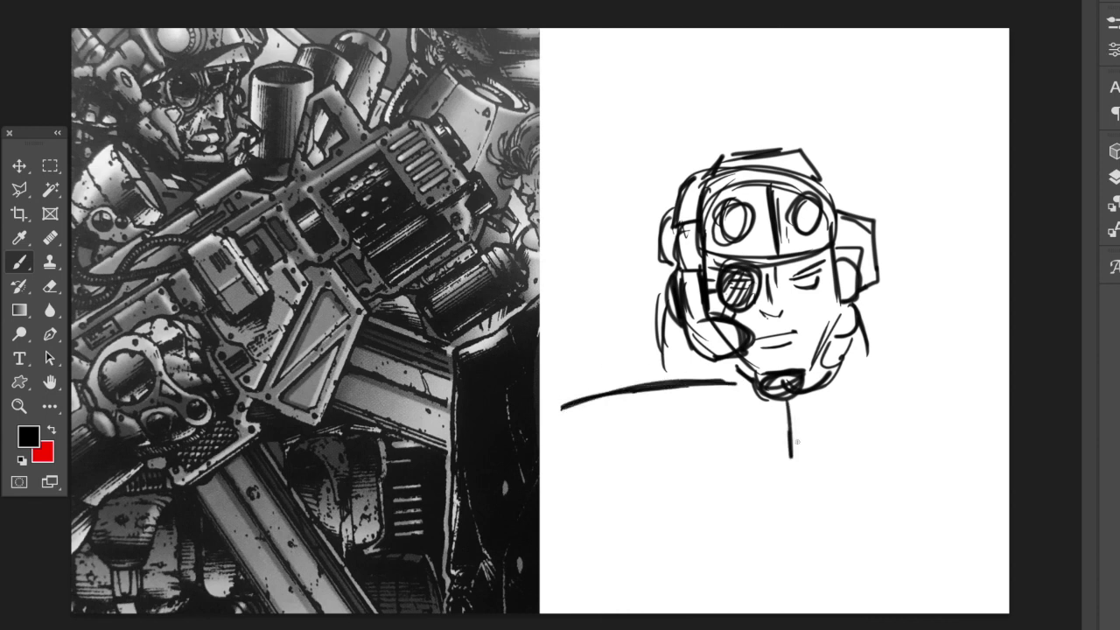
left_click_drag(848, 378, 1004, 405)
left_click_drag(943, 372, 1002, 408)
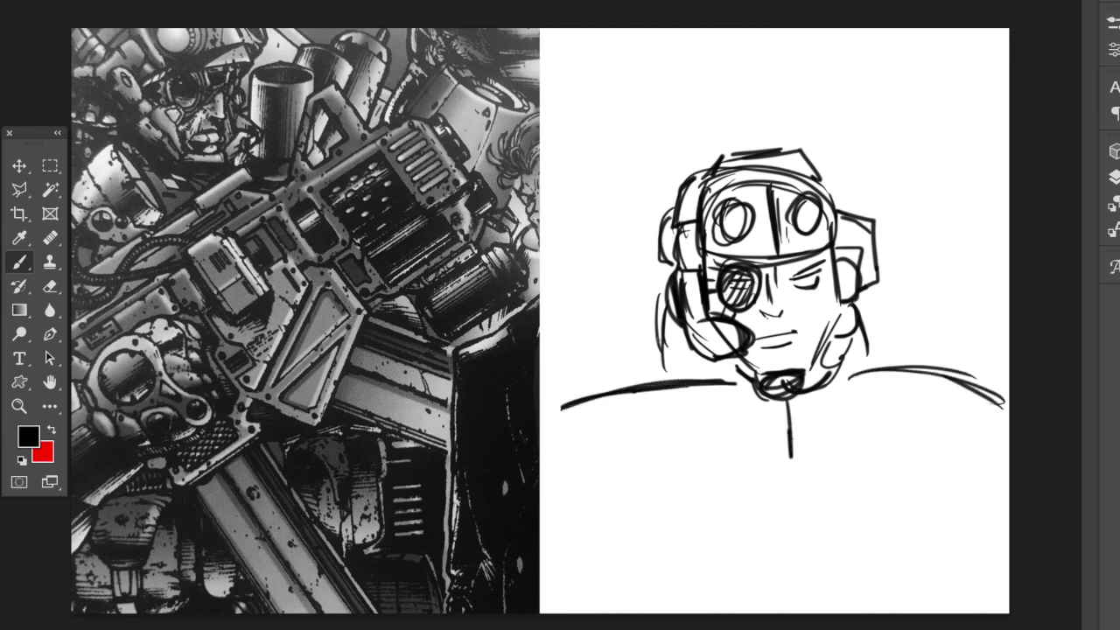
Block in the raised ends of a thick armoured collar on both sides of the neck
mouse_move(673, 325)
left_mouse_down()
mouse_move(599, 337)
mouse_move(610, 392)
mouse_move(649, 336)
mouse_move(669, 333)
mouse_move(621, 342)
left_mouse_up()
mouse_move(678, 348)
left_mouse_down()
mouse_move(613, 342)
mouse_move(643, 330)
mouse_move(609, 385)
left_mouse_up()
left_click_drag(610, 345, 612, 374)
left_click_drag(860, 345, 917, 321)
left_click_drag(929, 321, 922, 374)
Draw the collar's angled lower edge across the chest, with curved segment lines on both sides of the chin
left_click_drag(618, 390, 739, 425)
mouse_move(637, 408)
left_mouse_down()
mouse_move(741, 432)
mouse_move(826, 424)
mouse_move(920, 374)
left_mouse_up()
left_click_drag(863, 418, 942, 371)
left_click_drag(895, 400, 826, 426)
mouse_move(715, 369)
left_mouse_down()
mouse_move(709, 411)
mouse_move(754, 434)
left_mouse_up()
mouse_move(854, 366)
left_mouse_down()
mouse_move(847, 417)
mouse_move(740, 440)
left_mouse_up()
Round off the outer ends of the collar and darken its recesses with heavy strokes
left_click_drag(663, 347, 623, 403)
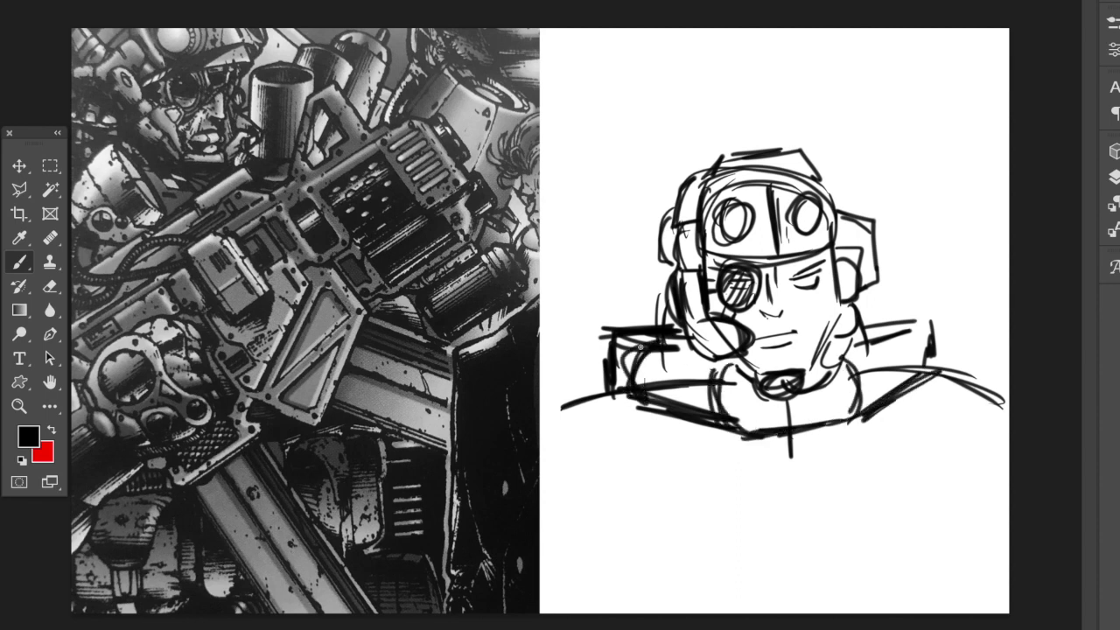
left_click_drag(864, 336, 950, 368)
left_click_drag(854, 385, 725, 423)
left_click_drag(717, 367, 636, 392)
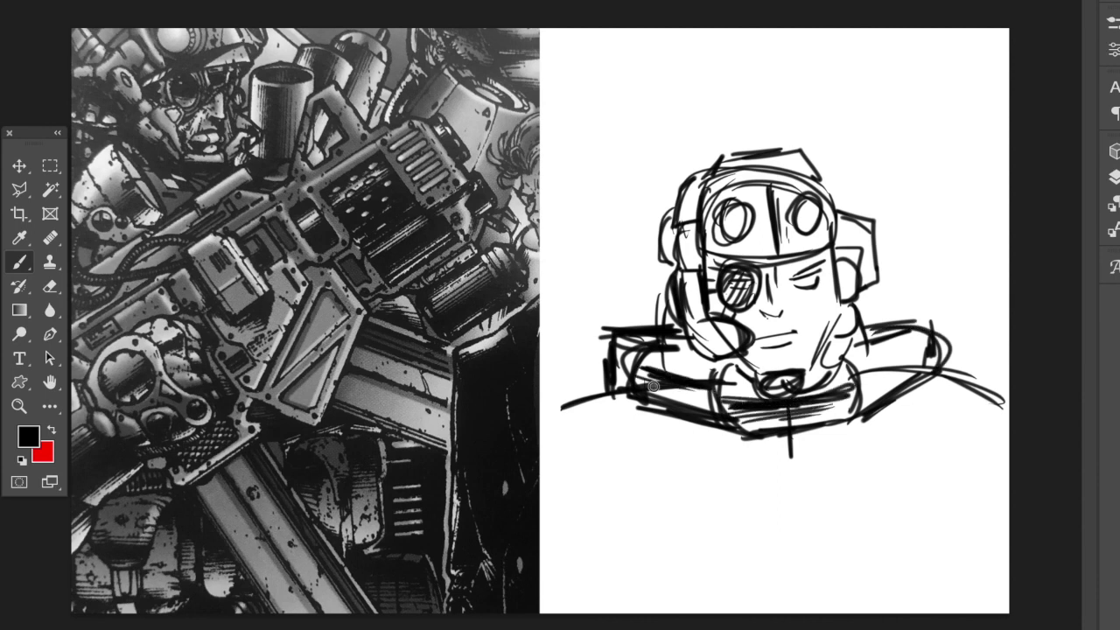
left_click_drag(863, 371, 924, 359)
left_click_drag(610, 334, 607, 375)
Draw two tapered spikes behind the side of the helmet with the eyepiece, with cracks and small surface marks
mouse_move(696, 171)
left_mouse_down()
mouse_move(602, 88)
mouse_move(596, 115)
left_mouse_up()
mouse_move(600, 124)
left_mouse_down()
mouse_move(662, 212)
mouse_move(655, 236)
mouse_move(616, 96)
left_mouse_up()
left_click_drag(625, 97, 685, 161)
mouse_move(657, 138)
left_mouse_down()
mouse_move(655, 160)
mouse_move(625, 177)
left_mouse_up()
left_click_drag(610, 123, 617, 128)
left_click_drag(637, 212, 580, 184)
mouse_move(577, 191)
left_mouse_down()
mouse_move(656, 302)
mouse_move(637, 287)
left_mouse_up()
left_click_drag(615, 235, 628, 238)
Draw a long tapered spike behind the opposite side of the helmet, with a band, jagged crack and small marks
mouse_move(832, 187)
left_mouse_down()
mouse_move(962, 44)
mouse_move(970, 50)
left_mouse_up()
left_click_drag(975, 60, 915, 198)
left_click_drag(971, 70, 882, 254)
left_click_drag(866, 161, 902, 203)
mouse_move(904, 109)
left_mouse_down()
mouse_move(935, 140)
mouse_move(944, 103)
left_mouse_up()
left_click_drag(945, 84, 953, 87)
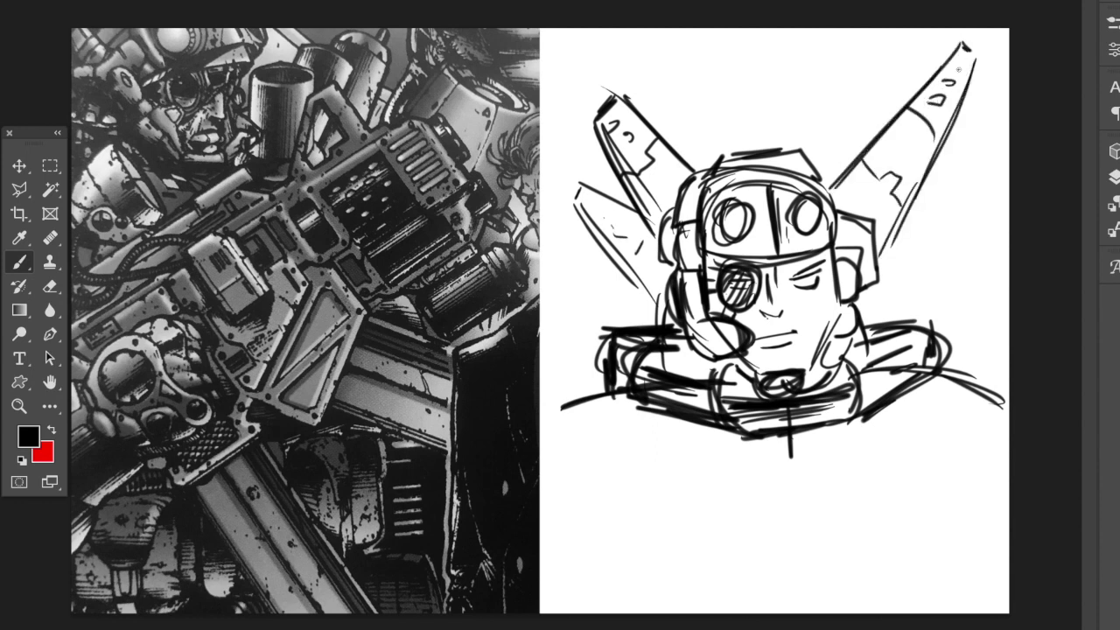
Sketch an open-topped cylinder on one shoulder and a short slanted line above the opposite shoulder
left_click_drag(866, 325, 915, 280)
left_click_drag(919, 285, 992, 306)
left_click_drag(993, 319, 994, 385)
left_click_drag(915, 289, 991, 308)
left_click_drag(913, 299, 935, 325)
left_click_drag(966, 314, 953, 366)
left_click_drag(926, 290, 968, 301)
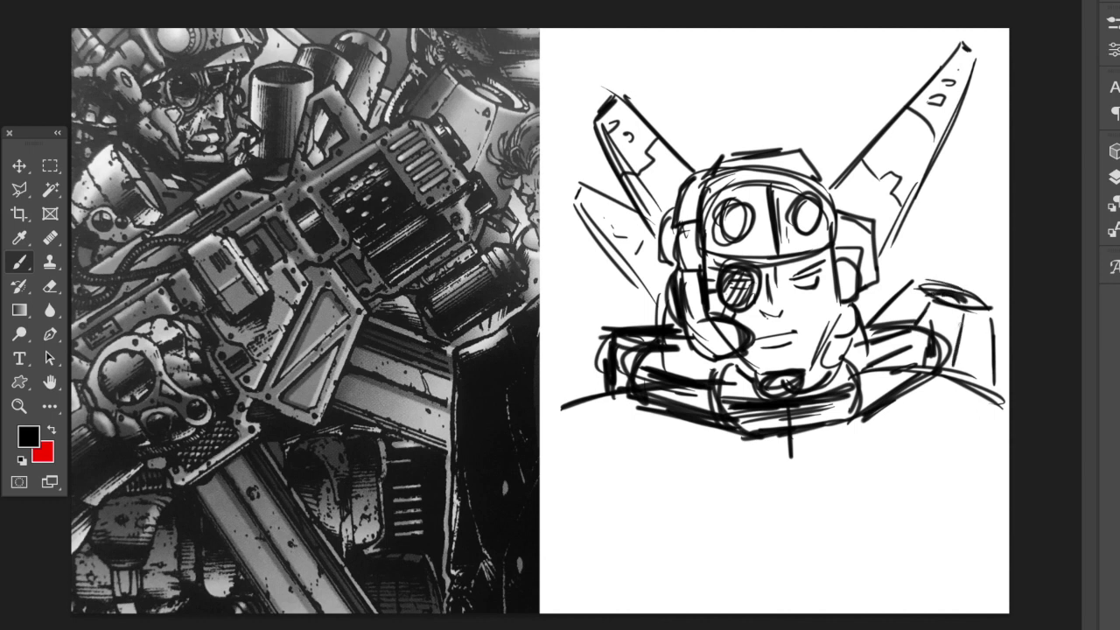
left_click_drag(554, 304, 574, 375)
Draw three shaded cylinders with rounded ends on the chest below the collar
mouse_move(597, 427)
left_mouse_down()
mouse_move(743, 472)
mouse_move(577, 492)
mouse_move(707, 530)
left_mouse_up()
left_click_drag(601, 504, 710, 531)
left_click_drag(730, 479, 707, 529)
left_click_drag(730, 486, 727, 490)
mouse_move(574, 458)
left_mouse_down()
mouse_move(690, 492)
mouse_move(663, 475)
left_mouse_up()
mouse_move(585, 443)
left_mouse_down()
mouse_move(673, 468)
mouse_move(578, 470)
mouse_move(647, 582)
mouse_move(700, 549)
mouse_move(688, 530)
left_mouse_up()
mouse_move(617, 516)
left_mouse_down()
mouse_move(656, 560)
mouse_move(665, 539)
left_mouse_up()
mouse_move(572, 515)
left_mouse_down()
mouse_move(555, 551)
mouse_move(593, 611)
mouse_move(625, 584)
mouse_move(641, 606)
left_mouse_up()
mouse_move(581, 547)
left_mouse_down()
mouse_move(618, 595)
mouse_move(578, 584)
left_mouse_up()
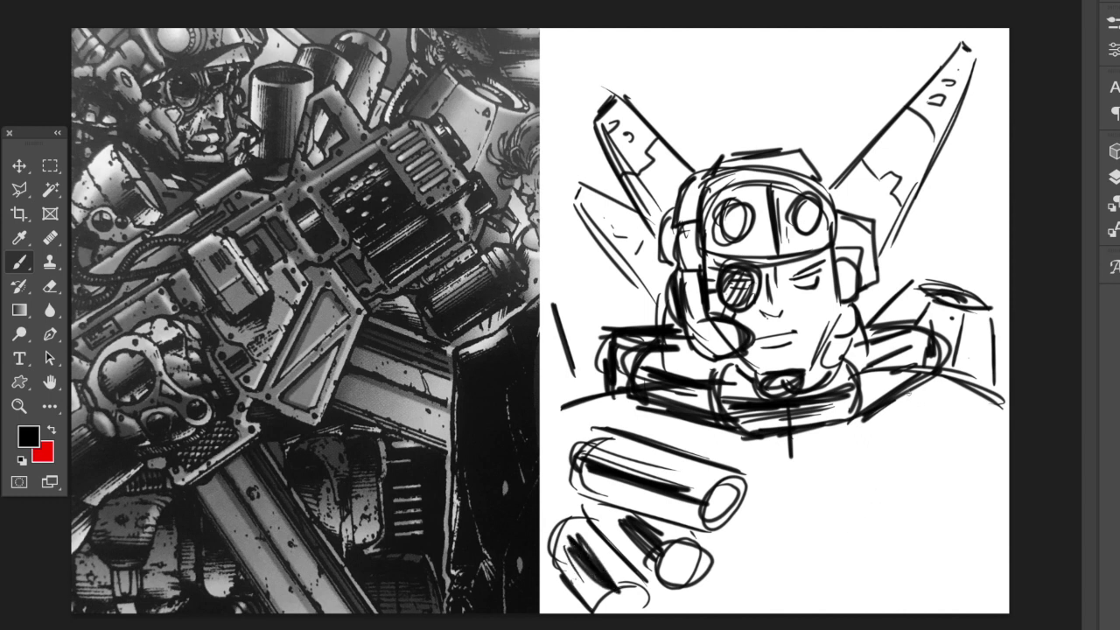
Draw two side-by-side pouches on the chest, each with a curved flap and an oval fastener
mouse_move(877, 441)
left_mouse_down()
mouse_move(872, 556)
mouse_move(886, 572)
mouse_move(945, 434)
mouse_move(966, 442)
mouse_move(970, 565)
mouse_move(878, 556)
left_mouse_up()
mouse_move(887, 507)
left_mouse_down()
mouse_move(960, 495)
mouse_move(926, 488)
left_mouse_up()
mouse_move(869, 452)
left_mouse_down()
mouse_move(749, 463)
mouse_move(770, 570)
left_mouse_up()
mouse_move(775, 574)
left_mouse_down()
mouse_move(859, 560)
mouse_move(835, 547)
left_mouse_up()
left_click_drag(855, 510, 775, 504)
left_click_drag(830, 489, 816, 486)
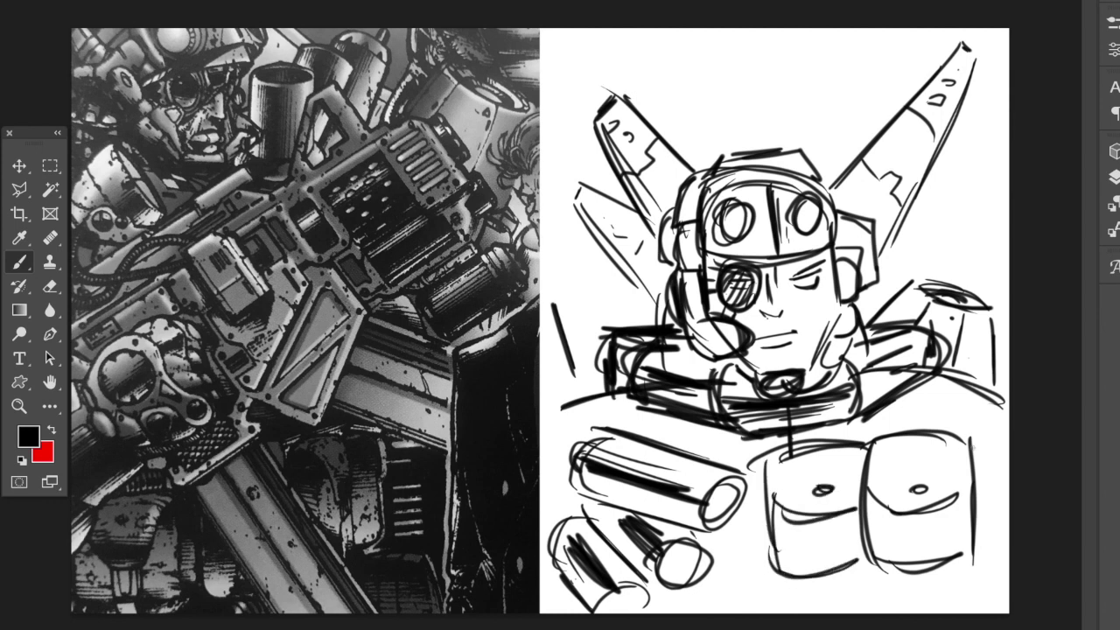
Add short strokes beside the pouches and strengthen the shoulder lines near the canvas edges
left_click_drag(997, 434, 974, 439)
left_click_drag(784, 446, 760, 455)
left_click_drag(564, 381, 603, 385)
left_click_drag(605, 390, 553, 390)
left_click_drag(994, 358, 973, 376)
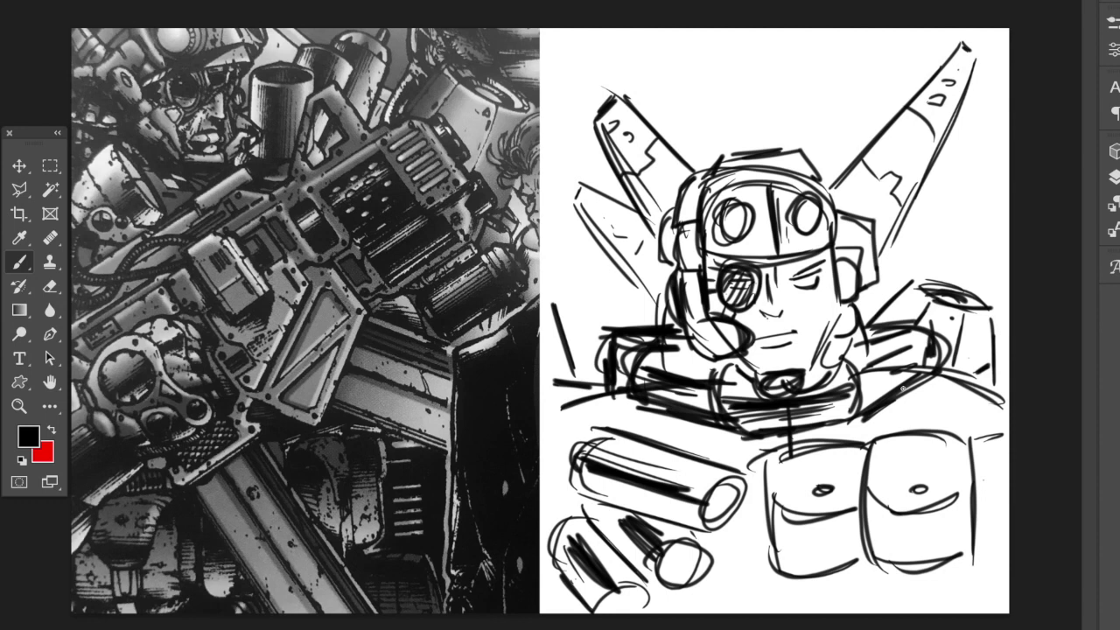
Reduce Layer 27's opacity to 28% and create a new layer above it for inking
left_click(1111, 181)
left_click(1083, 200)
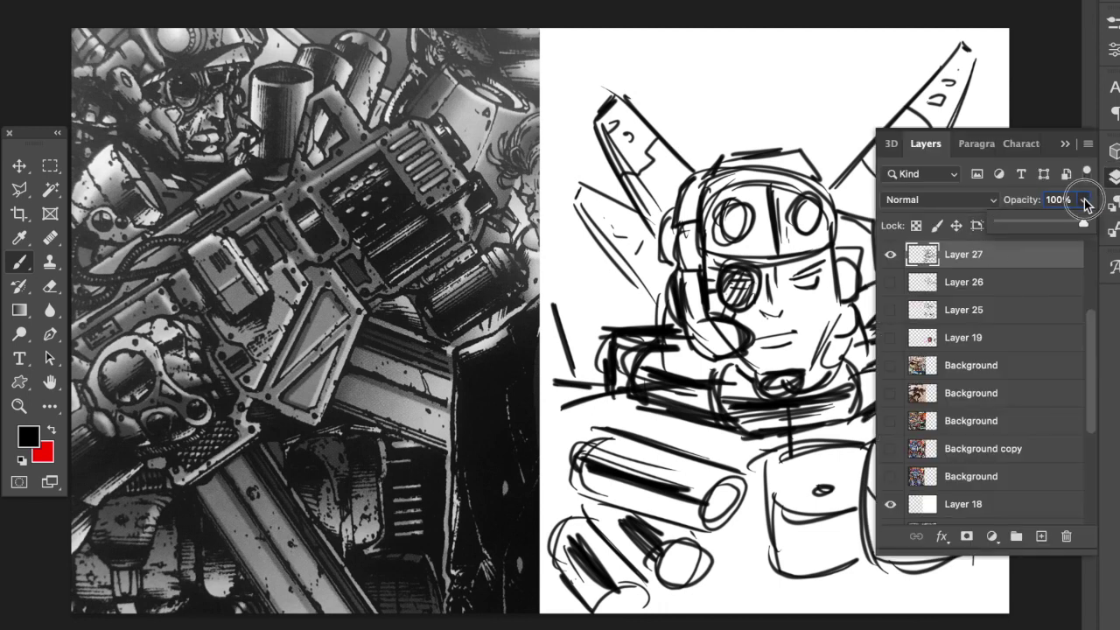
left_click_drag(1082, 225, 1022, 224)
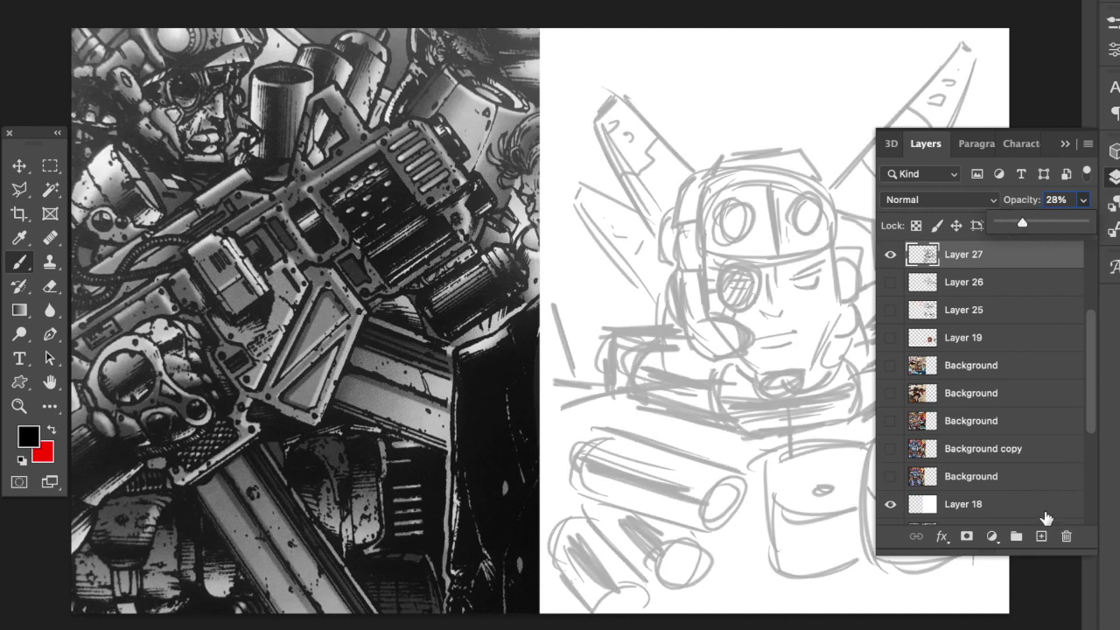
left_click(1041, 535)
left_click(1064, 143)
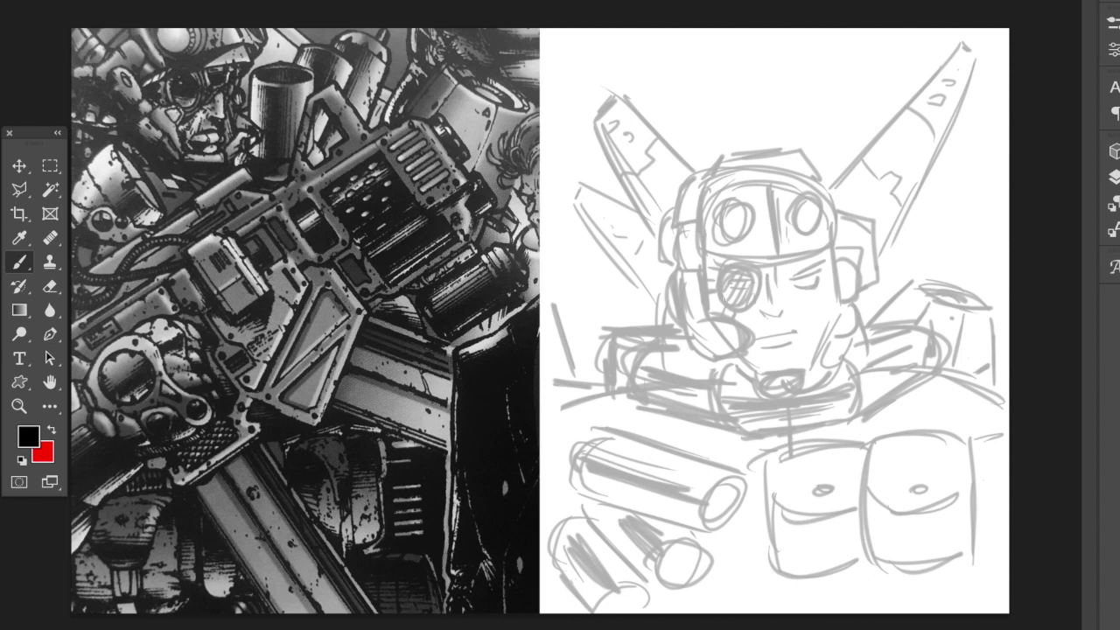
Ink the padded side of the helmet and the round eyepiece over the faded sketch
mouse_move(675, 273)
left_mouse_down()
mouse_move(671, 308)
mouse_move(695, 351)
left_mouse_up()
mouse_move(698, 323)
left_mouse_down()
mouse_move(748, 332)
mouse_move(700, 275)
mouse_move(665, 262)
mouse_move(678, 229)
mouse_move(694, 225)
left_mouse_up()
mouse_move(717, 278)
left_mouse_down()
mouse_move(751, 269)
mouse_move(721, 264)
left_mouse_up()
left_click_drag(706, 281, 718, 281)
Ink the nose, brow, exposed eye, mouth, cheek contour and upper chin guard over the faded sketch
left_click_drag(760, 313, 779, 321)
mouse_move(786, 301)
left_mouse_down()
mouse_move(791, 310)
mouse_move(824, 255)
mouse_move(798, 264)
left_mouse_up()
left_click_drag(757, 336, 805, 326)
left_click_drag(751, 350, 770, 376)
left_click_drag(810, 347, 805, 368)
mouse_move(823, 278)
left_mouse_down()
mouse_move(837, 320)
mouse_move(818, 348)
left_mouse_up()
left_click_drag(763, 341, 793, 332)
left_click_drag(770, 278, 786, 266)
Ink the helmet's outer rim, forehead band, centre line and round goggles
left_click_drag(674, 224, 696, 177)
left_click_drag(698, 182, 743, 180)
left_click_drag(703, 256, 823, 252)
mouse_move(774, 253)
left_mouse_down()
mouse_move(772, 198)
mouse_move(728, 200)
left_mouse_up()
left_click_drag(806, 196, 804, 198)
mouse_move(746, 194)
left_mouse_down()
mouse_move(805, 180)
mouse_move(830, 238)
left_mouse_up()
Ink the chin cup, jaw padding and ear piece, plus the angular block attached to the helmet's side
mouse_move(754, 373)
left_mouse_down()
mouse_move(810, 369)
mouse_move(770, 378)
left_mouse_up()
left_click_drag(751, 359, 728, 378)
left_click_drag(812, 379, 849, 334)
left_click_drag(845, 339, 859, 307)
left_click_drag(836, 254, 861, 303)
left_click_drag(828, 250, 835, 300)
left_click_drag(831, 210, 882, 224)
mouse_move(880, 226)
left_mouse_down()
mouse_move(871, 270)
mouse_move(882, 278)
left_mouse_up()
Ink the cracked spike nearest the eyepiece side and thicken the curved contours along the helmet's top
left_click_drag(687, 177, 622, 98)
mouse_move(620, 98)
left_mouse_down()
mouse_move(589, 127)
mouse_move(658, 233)
left_mouse_up()
mouse_move(637, 140)
left_mouse_down()
mouse_move(649, 159)
mouse_move(630, 173)
left_mouse_up()
mouse_move(719, 177)
left_mouse_down()
mouse_move(699, 215)
mouse_move(785, 161)
left_mouse_up()
left_click_drag(779, 163, 838, 223)
left_click_drag(728, 171, 839, 220)
left_click_drag(770, 158, 805, 167)
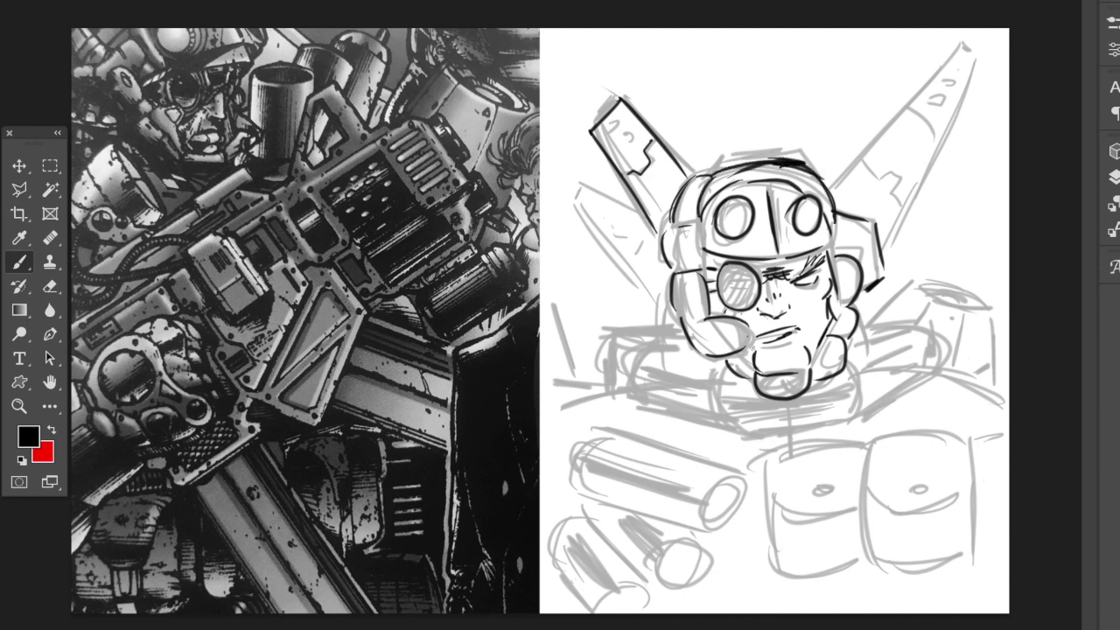
On a blank page beside the next reference, sketch a blocky head with a tapered jaw, centre line and eye line
left_click(1114, 176)
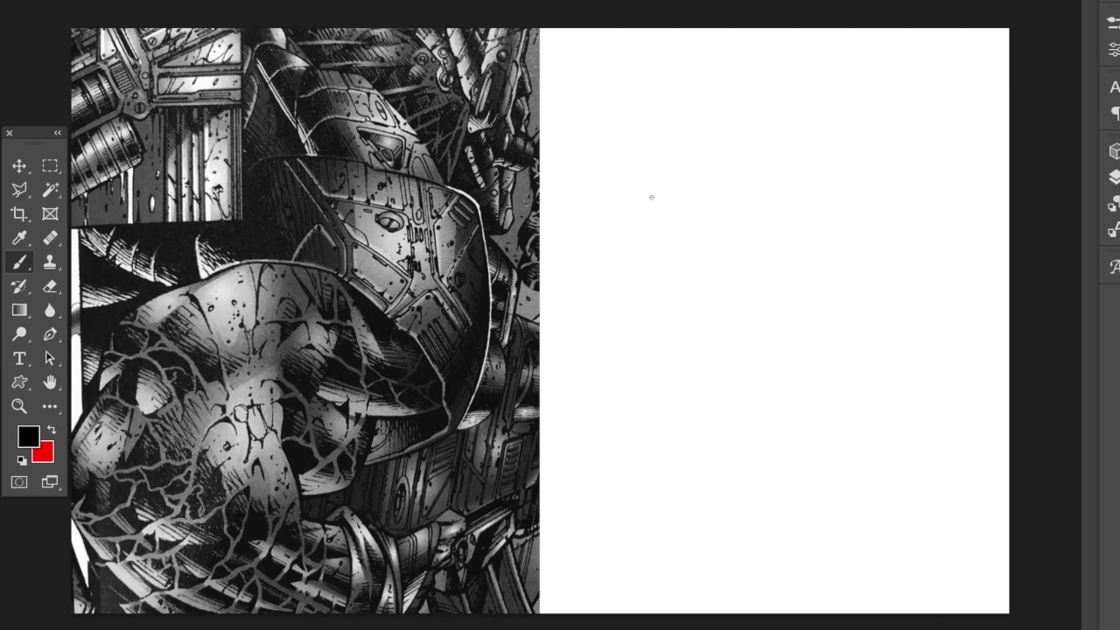
mouse_move(716, 124)
left_mouse_down()
mouse_move(721, 197)
mouse_move(718, 126)
mouse_move(720, 192)
mouse_move(758, 233)
left_mouse_up()
left_click_drag(714, 199, 753, 232)
mouse_move(762, 237)
left_mouse_down()
mouse_move(792, 231)
mouse_move(811, 189)
left_mouse_up()
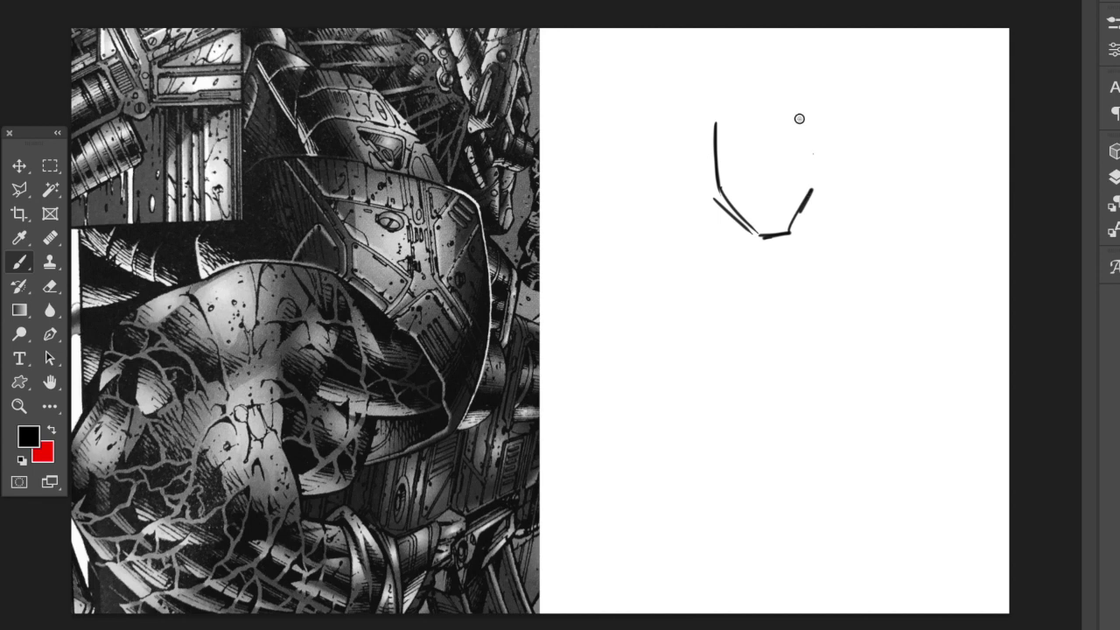
left_click_drag(799, 118, 812, 177)
mouse_move(707, 121)
left_mouse_down()
mouse_move(800, 114)
mouse_move(777, 226)
left_mouse_up()
left_click_drag(773, 117, 778, 233)
left_click_drag(728, 173, 797, 158)
left_click_drag(716, 122, 775, 99)
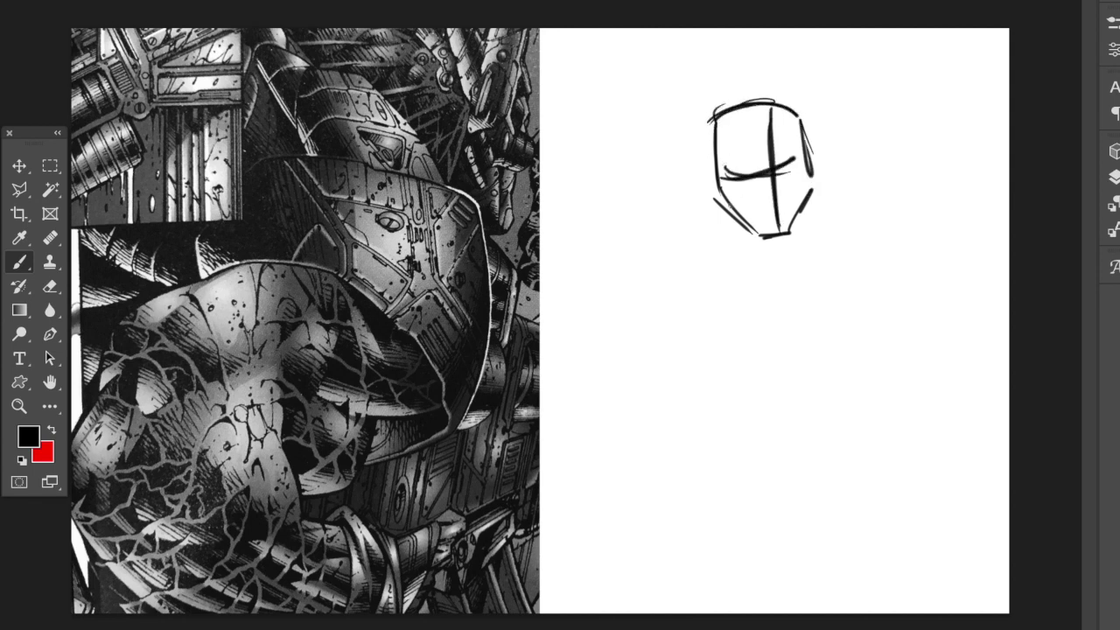
Sketch the side guards beside the jaw, the collar edges and two broad, curved shoulder pads
left_click_drag(709, 227, 711, 172)
left_click_drag(715, 218, 715, 176)
left_click_drag(804, 168, 819, 216)
mouse_move(560, 243)
left_mouse_down()
mouse_move(699, 222)
mouse_move(624, 227)
mouse_move(560, 285)
mouse_move(687, 326)
mouse_move(713, 322)
left_mouse_up()
left_click_drag(710, 235, 716, 310)
left_click_drag(718, 258, 719, 308)
left_click_drag(749, 238, 705, 222)
mouse_move(948, 204)
left_mouse_down()
mouse_move(827, 217)
mouse_move(996, 208)
left_mouse_up()
mouse_move(996, 214)
left_mouse_down()
mouse_move(919, 311)
mouse_move(867, 326)
mouse_move(837, 229)
left_mouse_up()
Sketch the chest's upper and lower contours, its centre division and the tapering sides of the torso
left_click_drag(616, 323, 768, 388)
left_click_drag(719, 313, 853, 308)
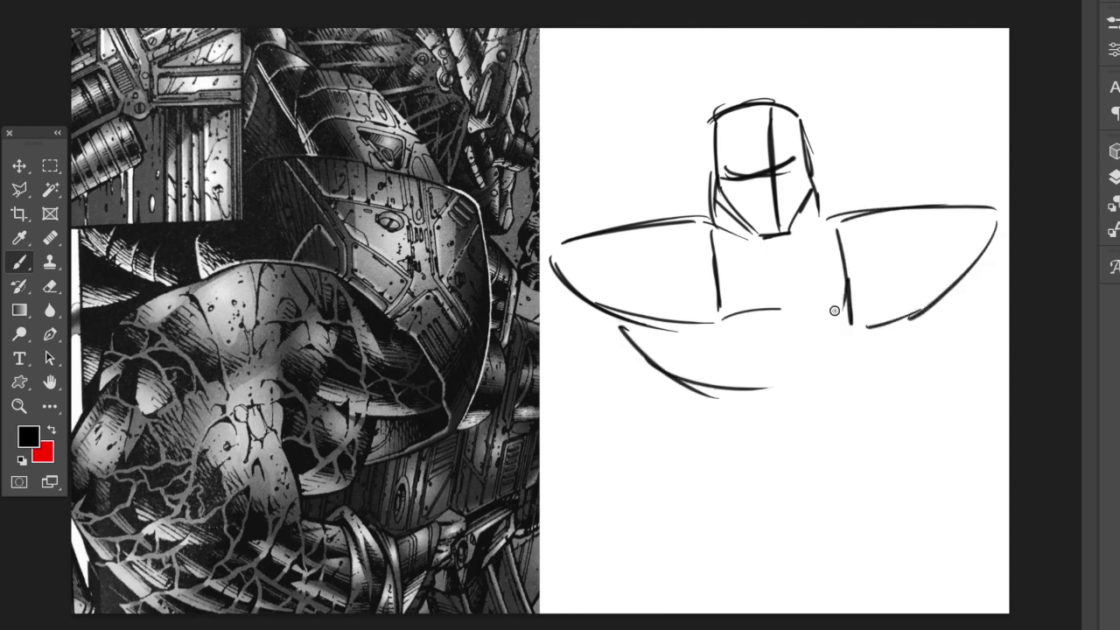
left_click_drag(778, 322, 782, 381)
mouse_move(783, 337)
left_mouse_down()
mouse_move(793, 378)
mouse_move(910, 360)
left_mouse_up()
mouse_move(945, 320)
left_mouse_down()
mouse_move(908, 364)
mouse_move(792, 396)
left_mouse_up()
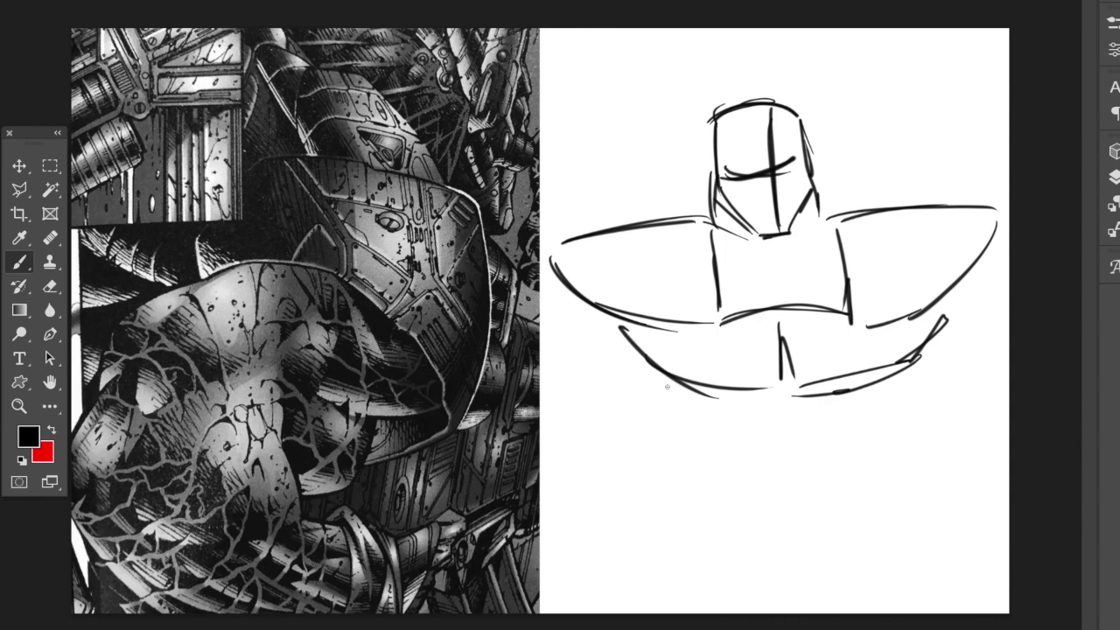
left_click_drag(617, 350, 684, 432)
left_click_drag(689, 435, 691, 473)
mouse_move(954, 344)
left_mouse_down()
mouse_move(919, 391)
mouse_move(919, 458)
left_mouse_up()
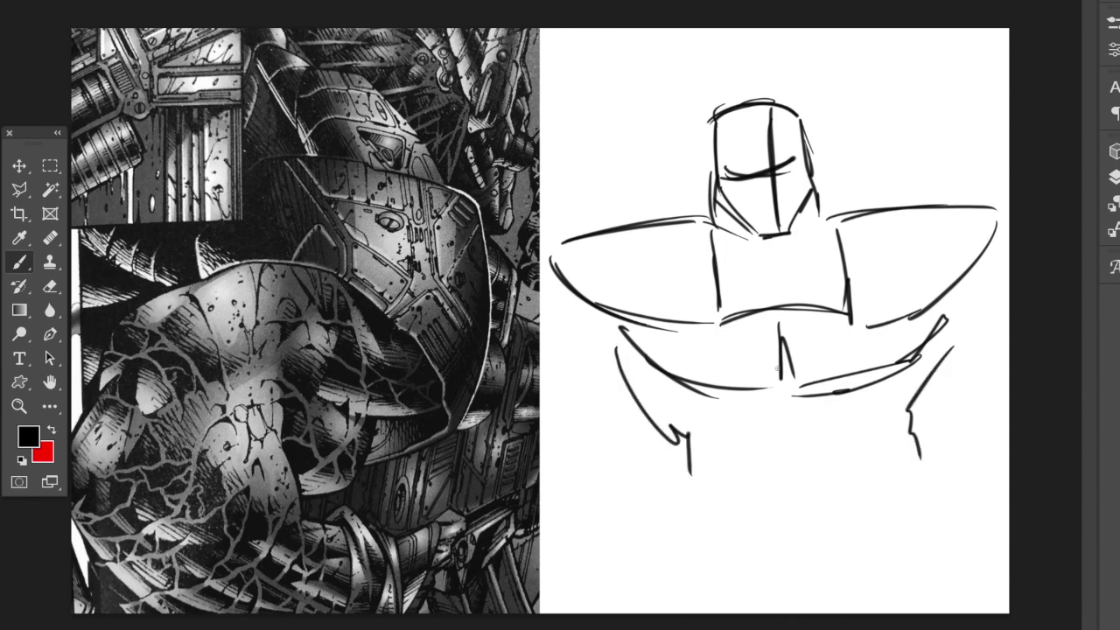
Sketch the upper arms emerging below both shoulder pads, running off the page edges
left_click_drag(634, 317, 595, 368)
left_click_drag(966, 347, 936, 309)
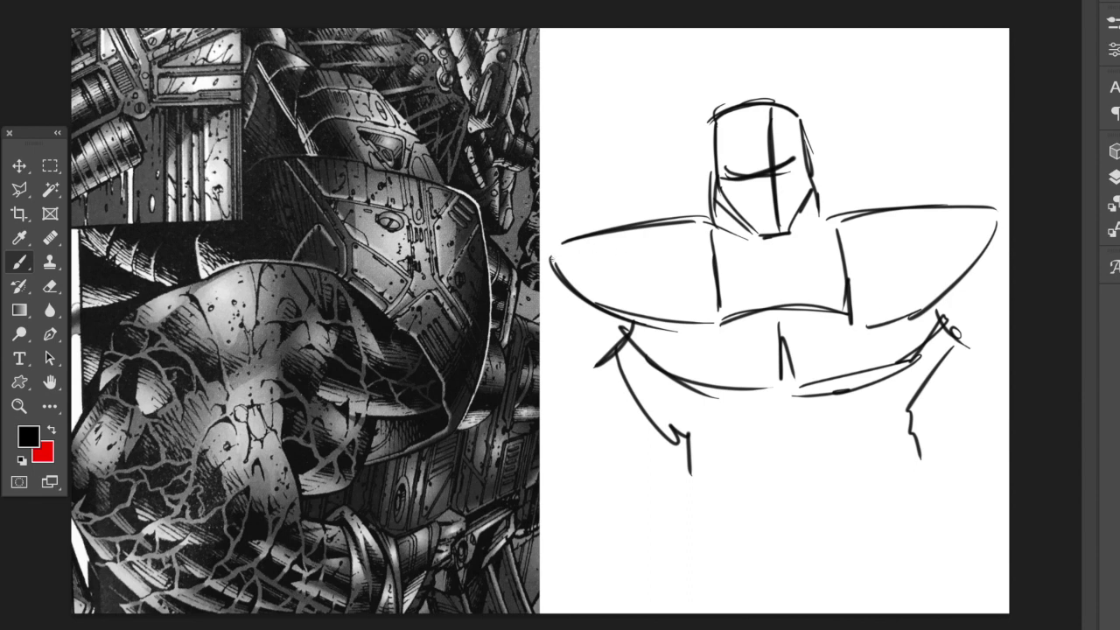
left_click_drag(540, 319, 597, 366)
mouse_move(540, 250)
left_mouse_down()
mouse_move(630, 321)
mouse_move(551, 261)
mouse_move(602, 277)
left_mouse_up()
left_click_drag(936, 319, 1007, 247)
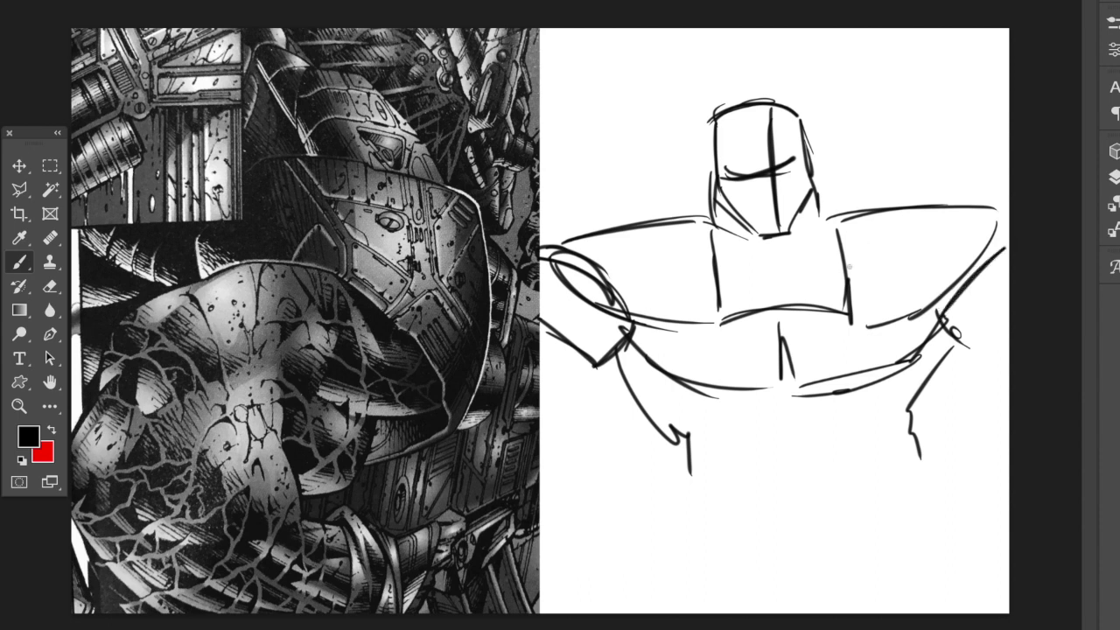
Hatch a heavy black shadow band with tapering strokes across the shoulder pad near the page's outer edge
mouse_move(845, 277)
left_mouse_down()
mouse_move(933, 260)
mouse_move(945, 270)
mouse_move(932, 276)
mouse_move(926, 267)
mouse_move(960, 268)
left_mouse_up()
left_click_drag(850, 298, 938, 285)
mouse_move(848, 297)
left_mouse_down()
mouse_move(934, 285)
mouse_move(853, 307)
left_mouse_up()
left_click_drag(923, 300, 862, 320)
mouse_move(913, 259)
left_mouse_down()
mouse_move(889, 278)
mouse_move(831, 268)
left_mouse_up()
mouse_move(891, 259)
left_mouse_down()
mouse_move(837, 255)
mouse_move(867, 253)
left_mouse_up()
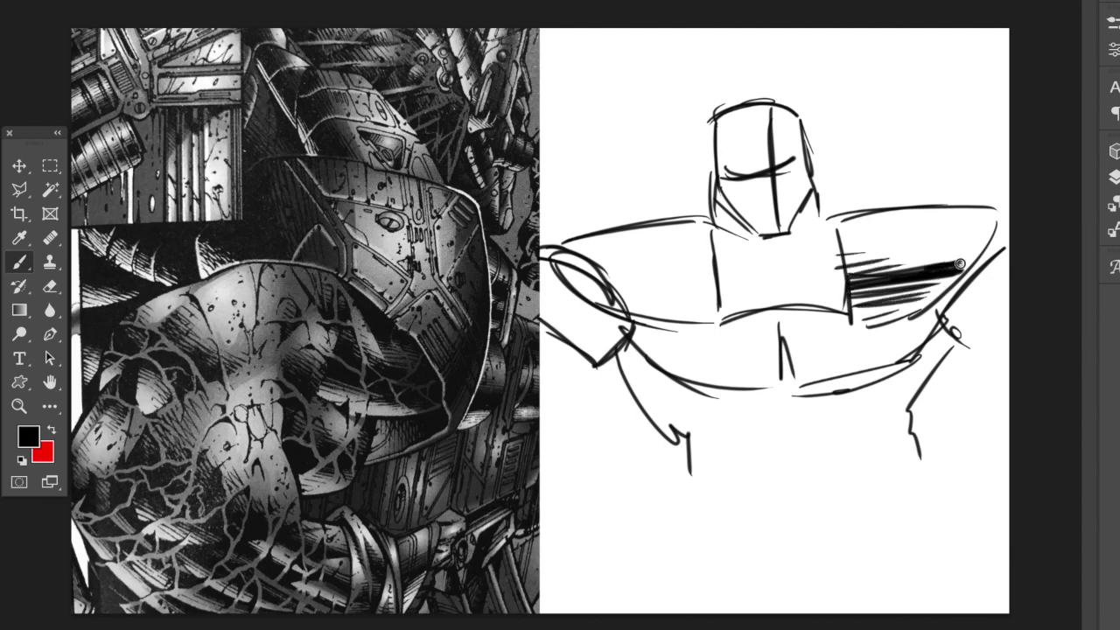
Add stepped panel lines, small slots and a round rivet to the shaded shoulder pad
left_click_drag(881, 210, 900, 308)
mouse_move(930, 211)
left_mouse_down()
mouse_move(929, 240)
mouse_move(950, 262)
left_mouse_up()
mouse_move(884, 226)
left_mouse_down()
mouse_move(919, 226)
mouse_move(898, 217)
mouse_move(910, 215)
left_mouse_up()
mouse_move(916, 215)
left_mouse_down()
mouse_move(978, 230)
mouse_move(964, 229)
left_mouse_up()
Erase thin highlights along the panel lines through the shoulder pad's shadow and brush in further rivet and plate details
left_click(50, 285)
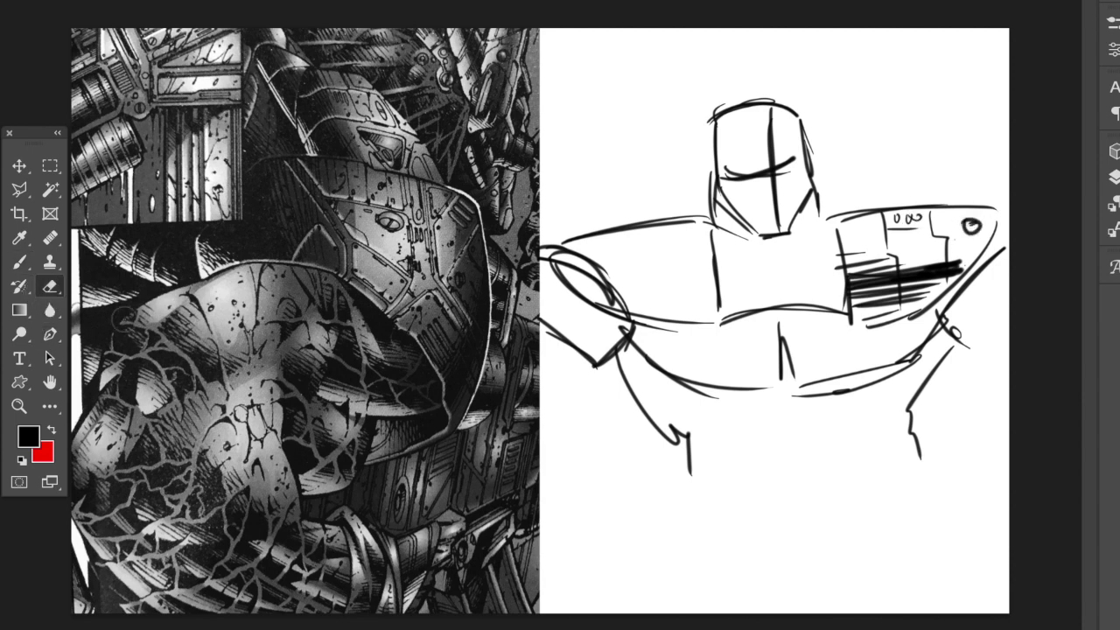
right_click(886, 262)
left_click_drag(1046, 308, 986, 318)
left_click(1030, 215)
left_click_drag(895, 264, 897, 312)
left_click_drag(940, 256, 942, 278)
left_click(19, 261)
mouse_move(966, 227)
left_mouse_down()
mouse_move(976, 222)
mouse_move(968, 230)
left_mouse_up()
mouse_move(849, 211)
left_mouse_down()
mouse_move(852, 232)
mouse_move(861, 224)
mouse_move(842, 229)
mouse_move(857, 252)
mouse_move(927, 233)
mouse_move(929, 256)
mouse_move(903, 266)
mouse_move(920, 247)
mouse_move(926, 257)
left_mouse_up()
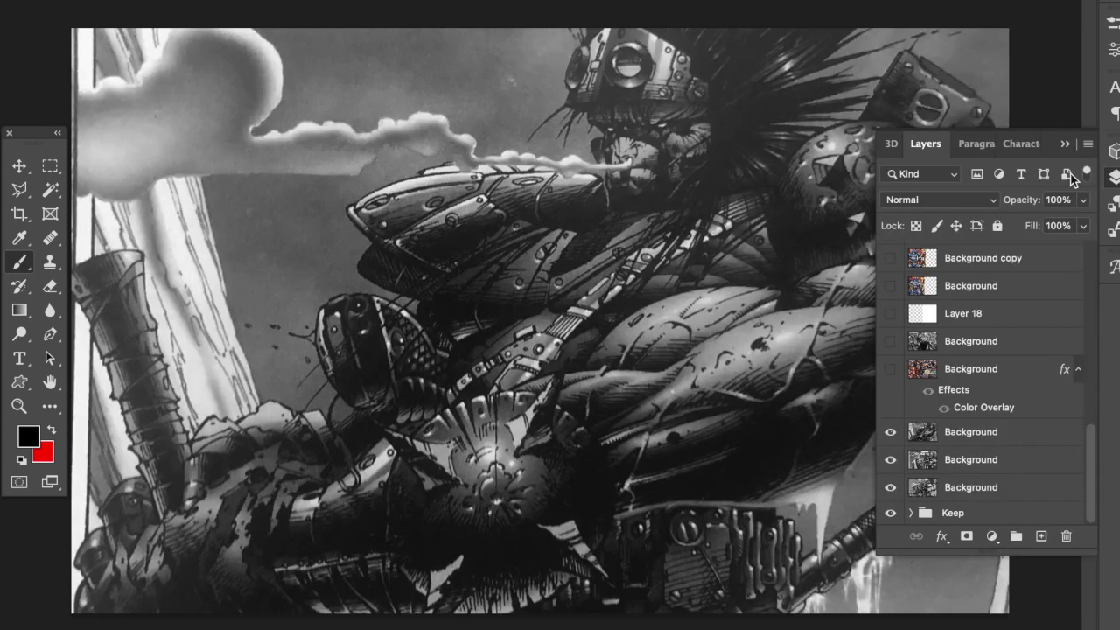
Circle the reference's spiked ball armour, helmet and pointed gauntlet in red, undoing the marks after each demonstration
left_click(1063, 145)
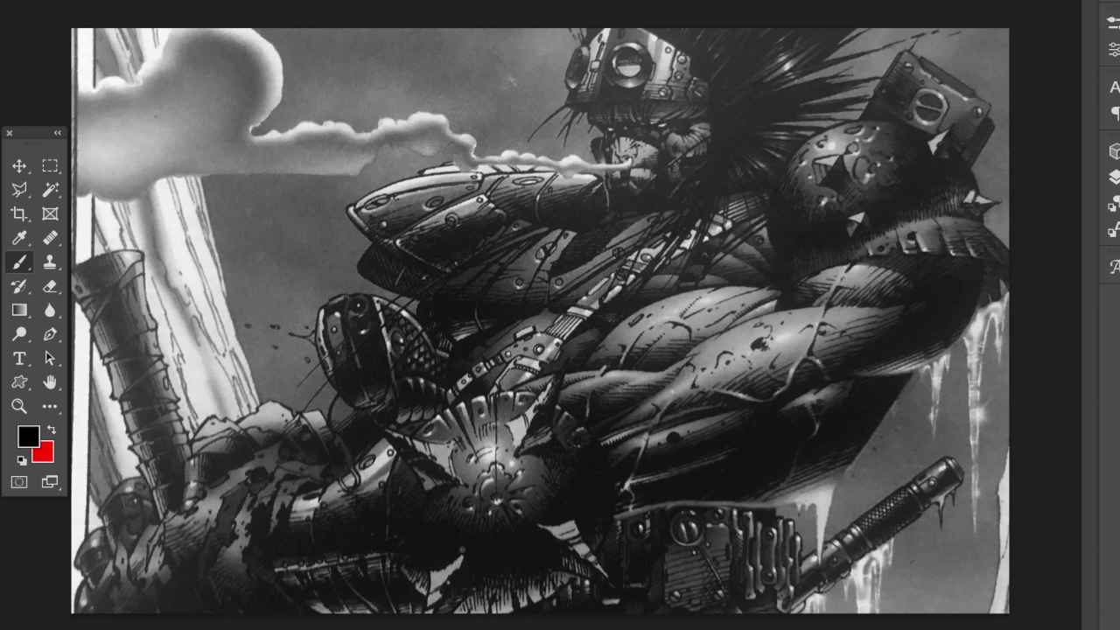
left_click(51, 429)
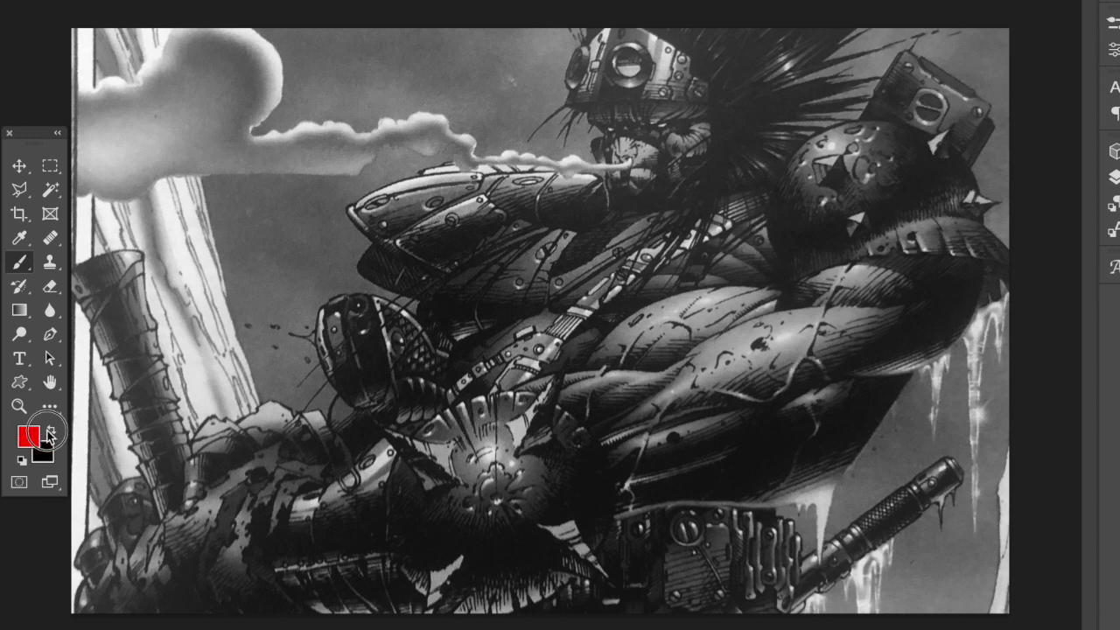
mouse_move(494, 422)
left_mouse_down()
mouse_move(468, 424)
mouse_move(452, 580)
mouse_move(600, 490)
mouse_move(477, 422)
left_mouse_up()
mouse_move(893, 133)
left_mouse_down()
mouse_move(866, 127)
mouse_move(810, 236)
left_mouse_up()
left_click_drag(585, 39, 651, 67)
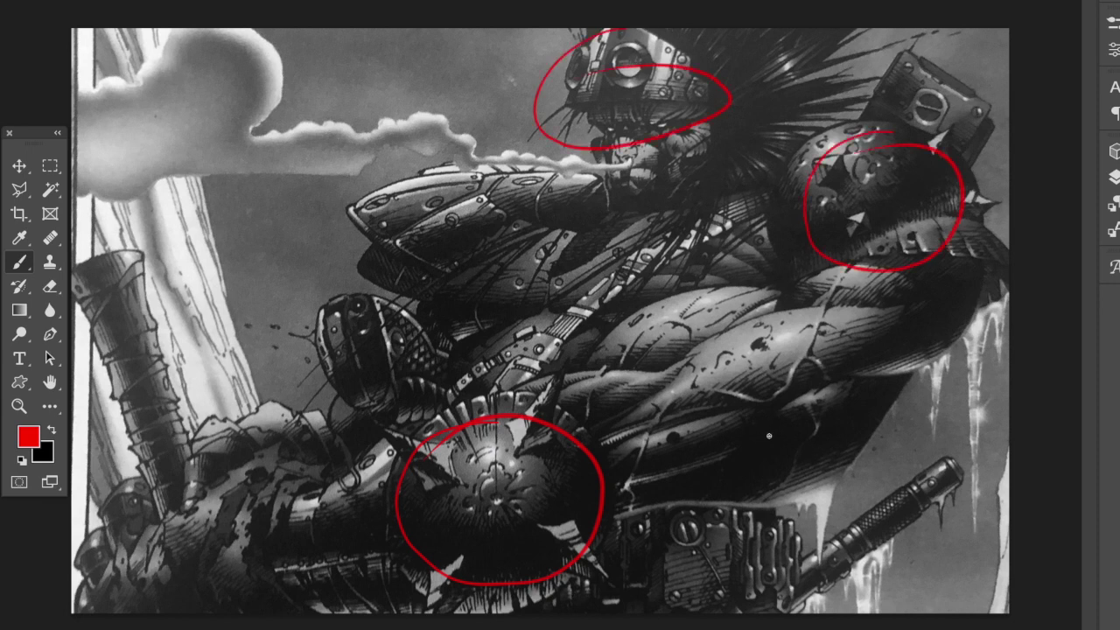
key("ctrl+z")
key("ctrl+z")
key("ctrl+z")
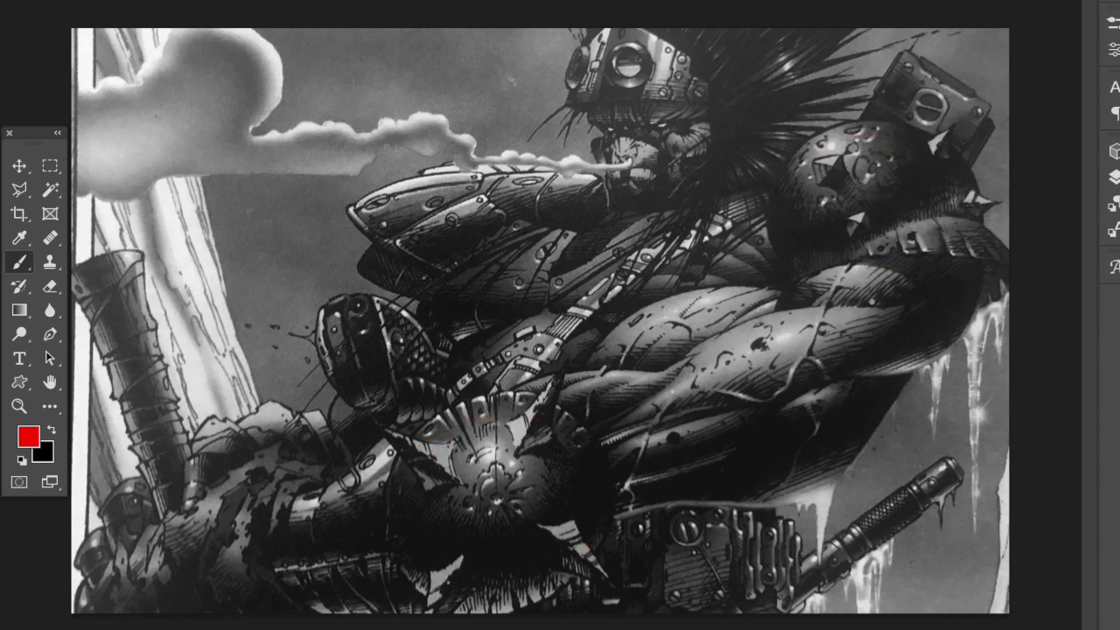
mouse_move(449, 137)
left_mouse_down()
mouse_move(325, 209)
mouse_move(394, 150)
left_mouse_up()
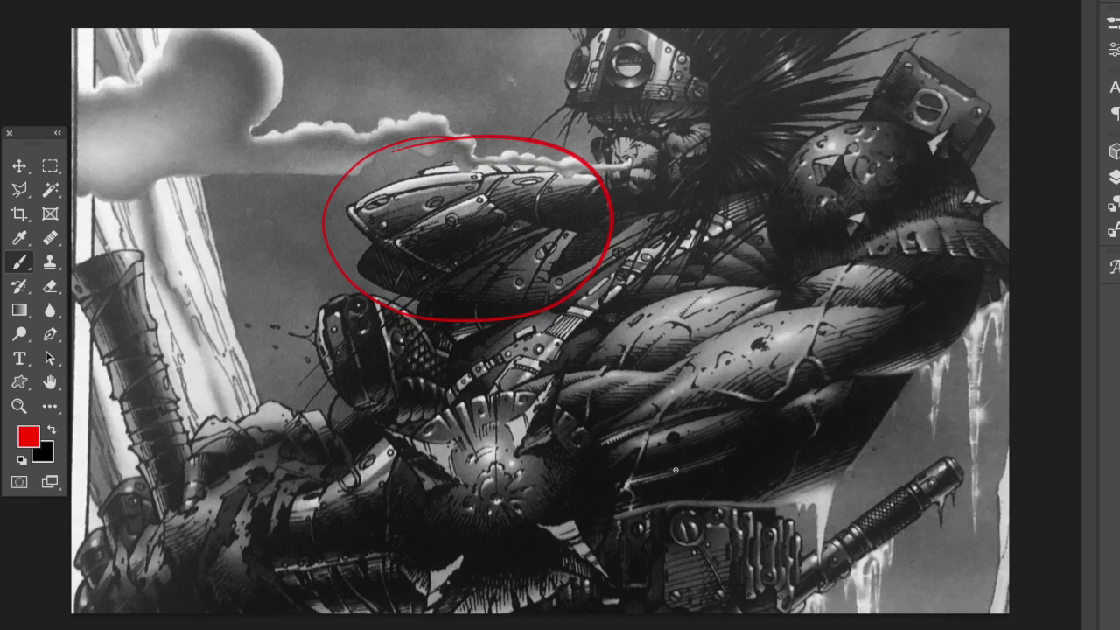
key("ctrl+z")
Show the white drawing area beside the reference and draw a large black-outlined ball with four diagonal spikes on Layer 33
left_click(1112, 176)
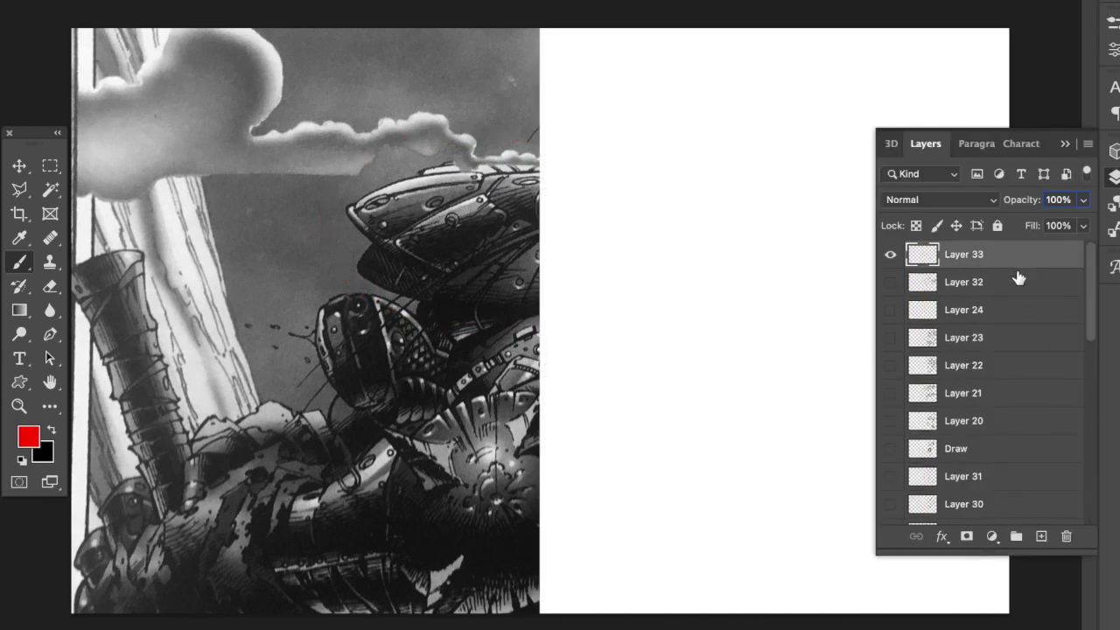
key("x")
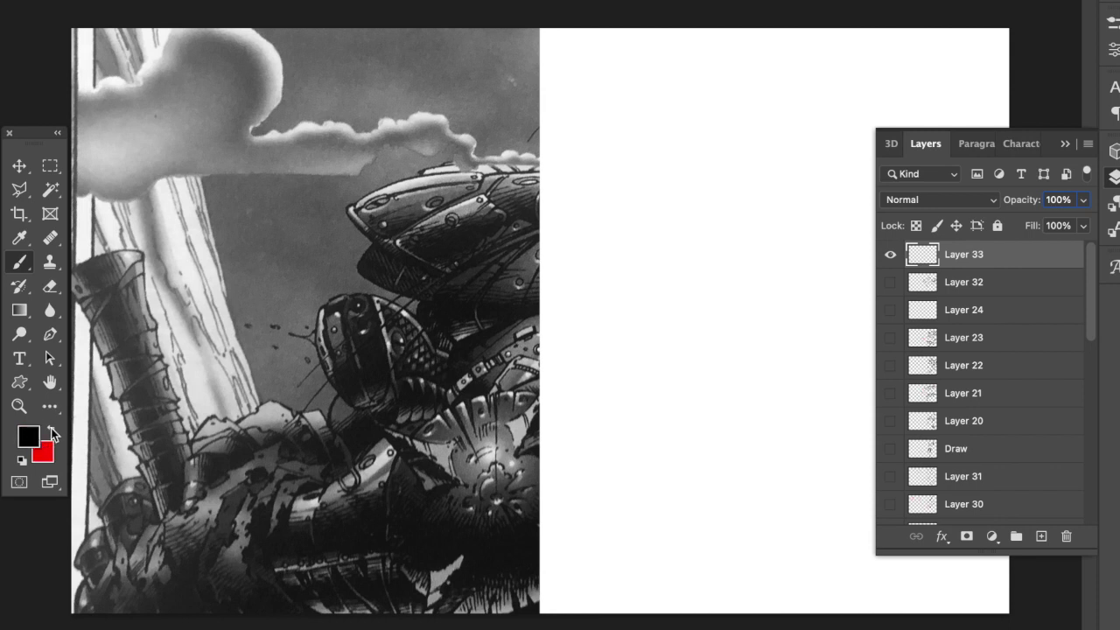
mouse_move(680, 171)
left_mouse_down()
mouse_move(572, 275)
mouse_move(790, 180)
mouse_move(678, 165)
left_mouse_up()
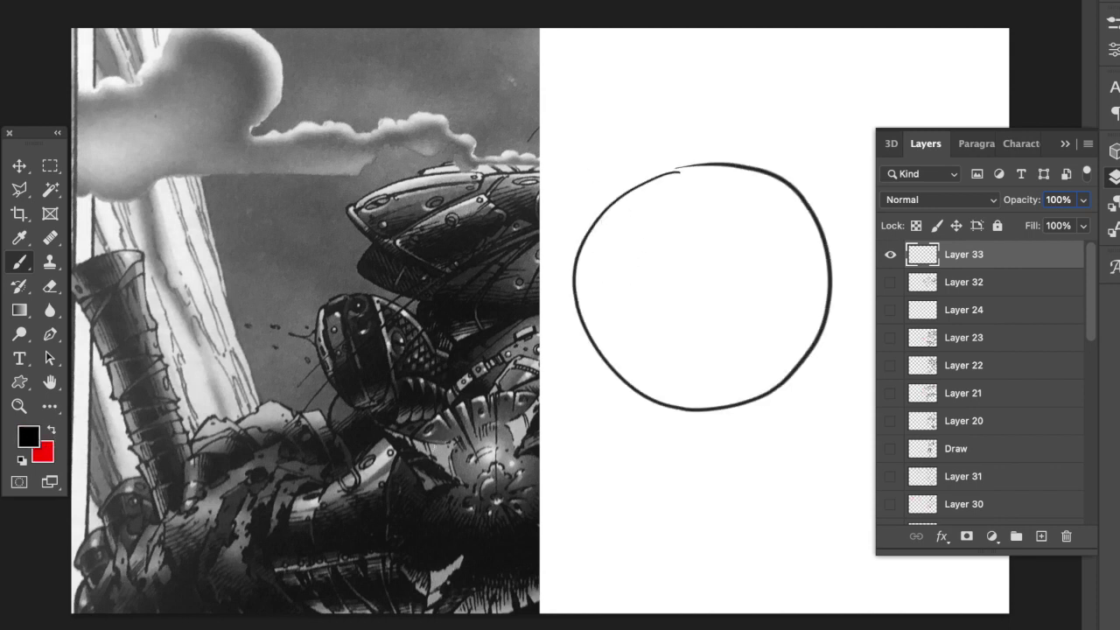
left_click_drag(590, 148, 648, 226)
mouse_move(590, 151)
left_mouse_down()
mouse_move(610, 231)
mouse_move(666, 208)
left_mouse_up()
mouse_move(609, 231)
left_mouse_down()
mouse_move(656, 234)
mouse_move(665, 208)
left_mouse_up()
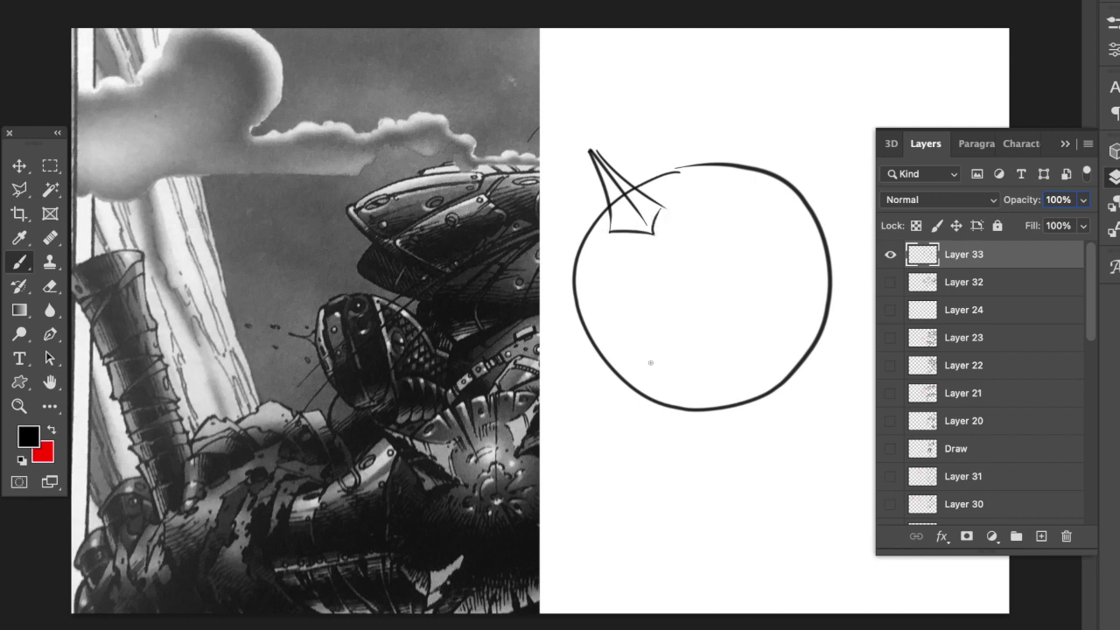
mouse_move(603, 437)
left_mouse_down()
mouse_move(665, 357)
mouse_move(604, 437)
mouse_move(682, 375)
mouse_move(662, 350)
mouse_move(681, 371)
left_mouse_up()
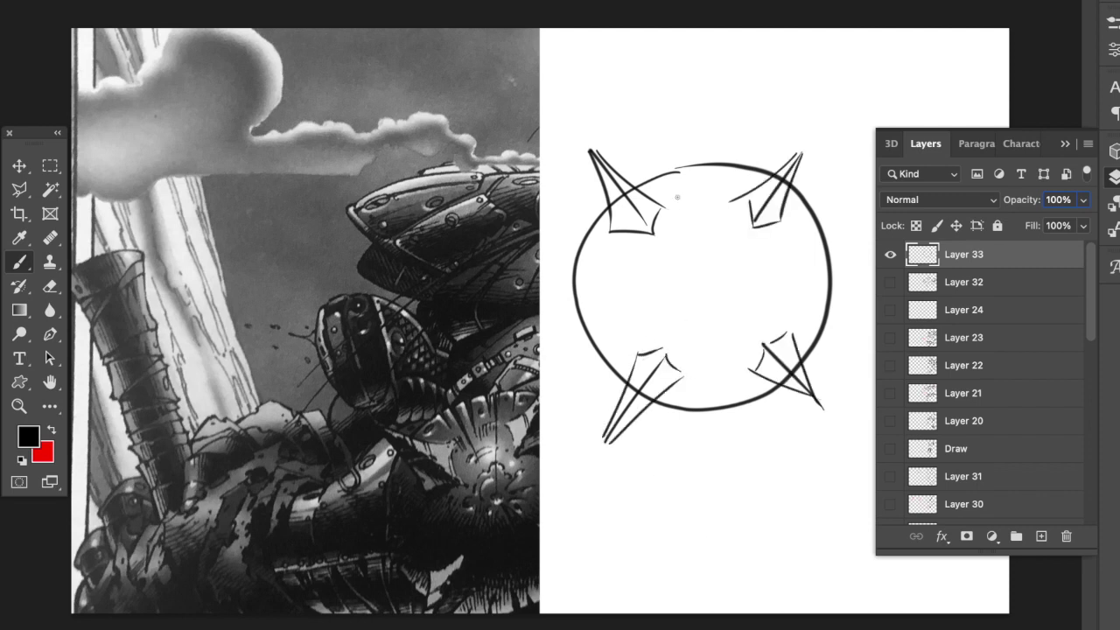
Add dark wedge-shaped nicks around the ball's rim and draw a small oval with a stem above it
mouse_move(679, 173)
left_mouse_down()
mouse_move(682, 196)
mouse_move(711, 192)
left_mouse_up()
mouse_move(582, 314)
left_mouse_down()
mouse_move(602, 324)
mouse_move(616, 358)
left_mouse_up()
mouse_move(703, 406)
left_mouse_down()
mouse_move(700, 367)
mouse_move(738, 401)
mouse_move(742, 388)
left_mouse_up()
left_click_drag(712, 169, 707, 194)
mouse_move(599, 322)
left_mouse_down()
mouse_move(587, 318)
mouse_move(607, 357)
mouse_move(586, 324)
mouse_move(586, 296)
left_mouse_up()
left_click_drag(576, 296, 588, 287)
left_click_drag(819, 290, 812, 294)
mouse_move(731, 49)
left_mouse_down()
mouse_move(725, 78)
mouse_move(757, 52)
left_mouse_up()
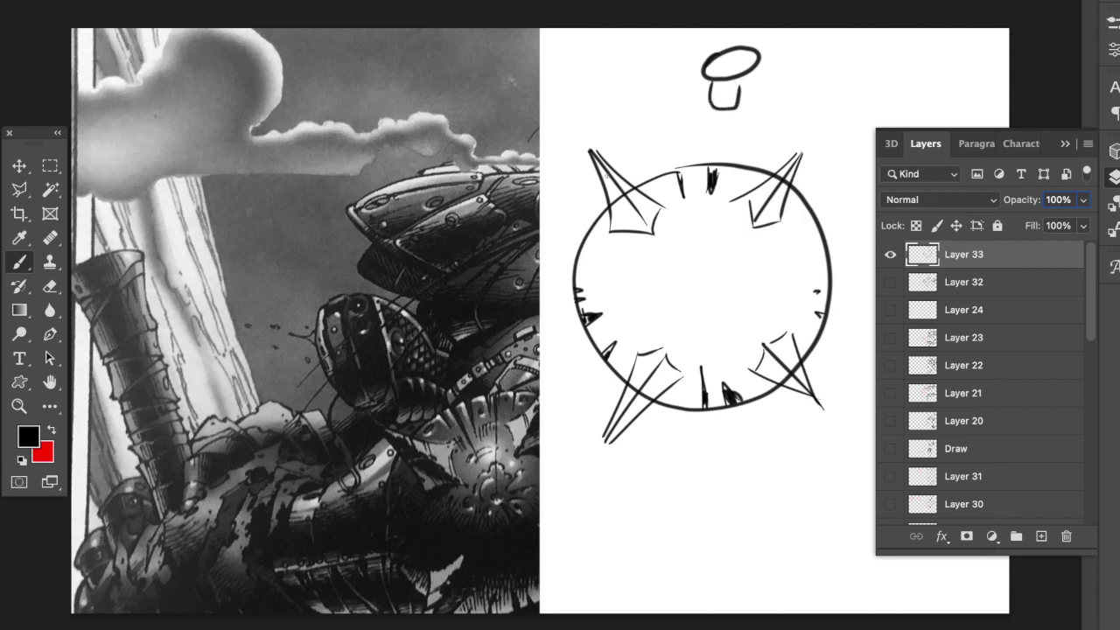
Fill the shadow side of each of the four spikes with solid black
mouse_move(596, 157)
left_mouse_down()
mouse_move(636, 232)
mouse_move(608, 185)
mouse_move(620, 199)
mouse_move(613, 222)
mouse_move(611, 202)
mouse_move(633, 225)
left_mouse_up()
left_click_drag(605, 185, 634, 226)
mouse_move(665, 360)
left_mouse_down()
mouse_move(650, 402)
mouse_move(671, 383)
mouse_move(609, 434)
mouse_move(668, 364)
left_mouse_up()
mouse_move(759, 204)
left_mouse_down()
mouse_move(781, 194)
mouse_move(761, 226)
mouse_move(792, 171)
mouse_move(761, 215)
mouse_move(777, 220)
left_mouse_up()
mouse_move(768, 348)
left_mouse_down()
mouse_move(763, 357)
mouse_move(794, 377)
mouse_move(760, 375)
mouse_move(795, 390)
mouse_move(759, 363)
left_mouse_up()
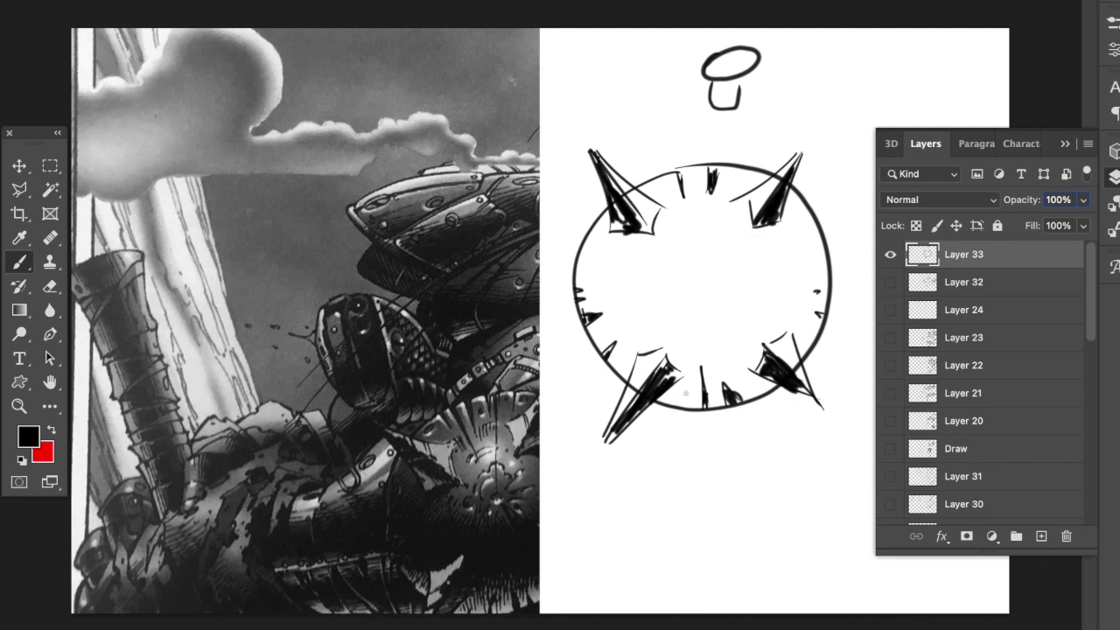
Lasso a curved band across the ball's middle, fill it with black and deselect it
key("l")
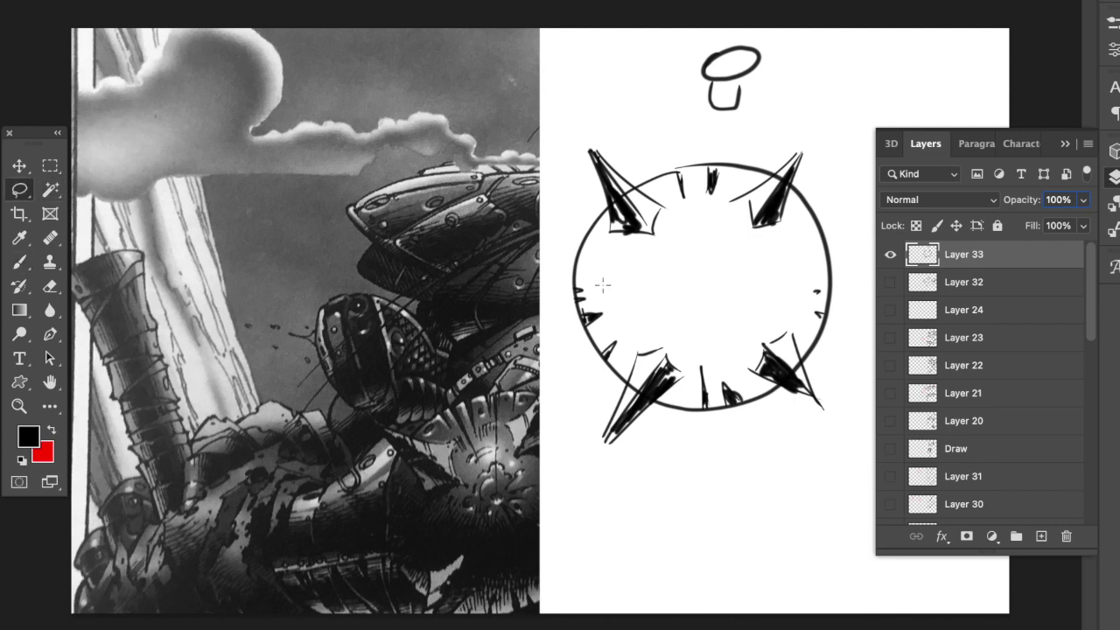
mouse_move(573, 273)
left_mouse_down()
mouse_move(686, 290)
mouse_move(778, 283)
mouse_move(825, 250)
mouse_move(832, 283)
mouse_move(827, 308)
mouse_move(782, 325)
mouse_move(630, 336)
mouse_move(570, 292)
mouse_move(569, 315)
left_mouse_up()
key("alt+BackSpace")
key("ctrl+d")
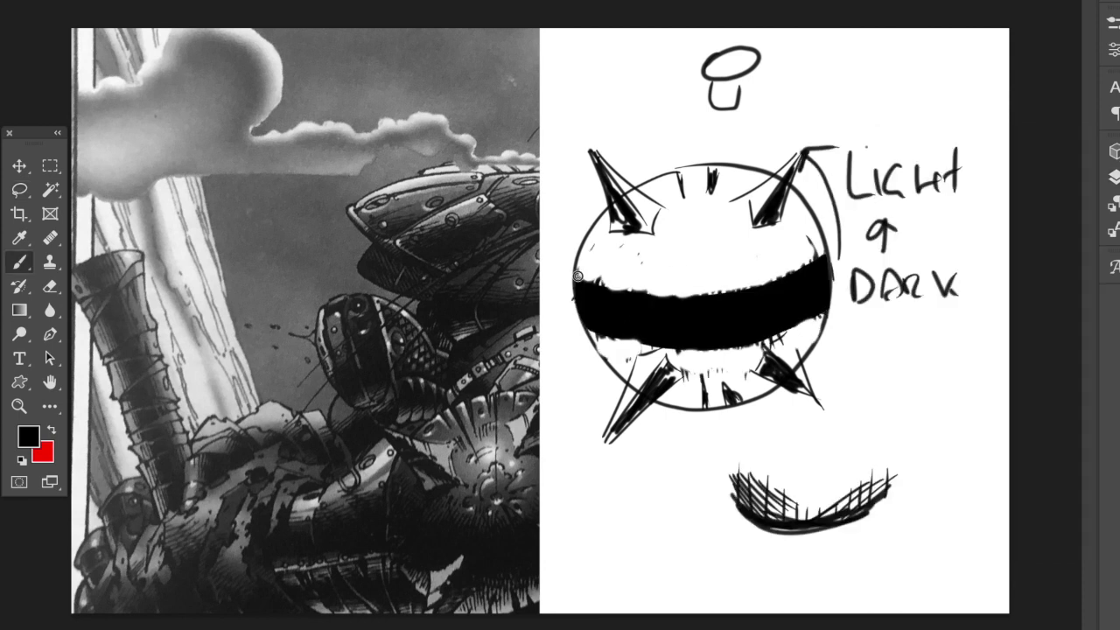
Hatch curved lines following the upper and lower edges of the ball's black band
left_click_drag(579, 289, 658, 261)
left_click_drag(582, 263, 616, 271)
left_click_drag(827, 253, 758, 283)
mouse_move(818, 245)
left_mouse_down()
mouse_move(751, 286)
mouse_move(788, 252)
mouse_move(728, 282)
left_mouse_up()
left_click_drag(651, 293, 756, 281)
left_click_drag(747, 276, 625, 280)
left_click_drag(593, 337, 654, 349)
left_click_drag(667, 356, 734, 356)
left_click_drag(749, 351, 802, 326)
Cross the curved lines along both edges of the black band with short vertical strokes to build cross-hatching
left_click_drag(584, 259, 587, 280)
left_click_drag(594, 263, 597, 280)
mouse_move(605, 266)
left_mouse_down()
mouse_move(622, 300)
mouse_move(666, 294)
left_mouse_up()
left_click_drag(815, 241, 780, 277)
mouse_move(768, 266)
left_mouse_down()
mouse_move(750, 287)
mouse_move(705, 287)
left_mouse_up()
left_click_drag(604, 333, 615, 352)
left_click_drag(621, 339, 625, 350)
left_click_drag(668, 349, 674, 361)
mouse_move(686, 354)
left_mouse_down()
mouse_move(691, 368)
mouse_move(707, 366)
left_mouse_up()
left_click_drag(719, 349, 721, 364)
left_click_drag(737, 351, 740, 361)
left_click_drag(753, 348, 755, 357)
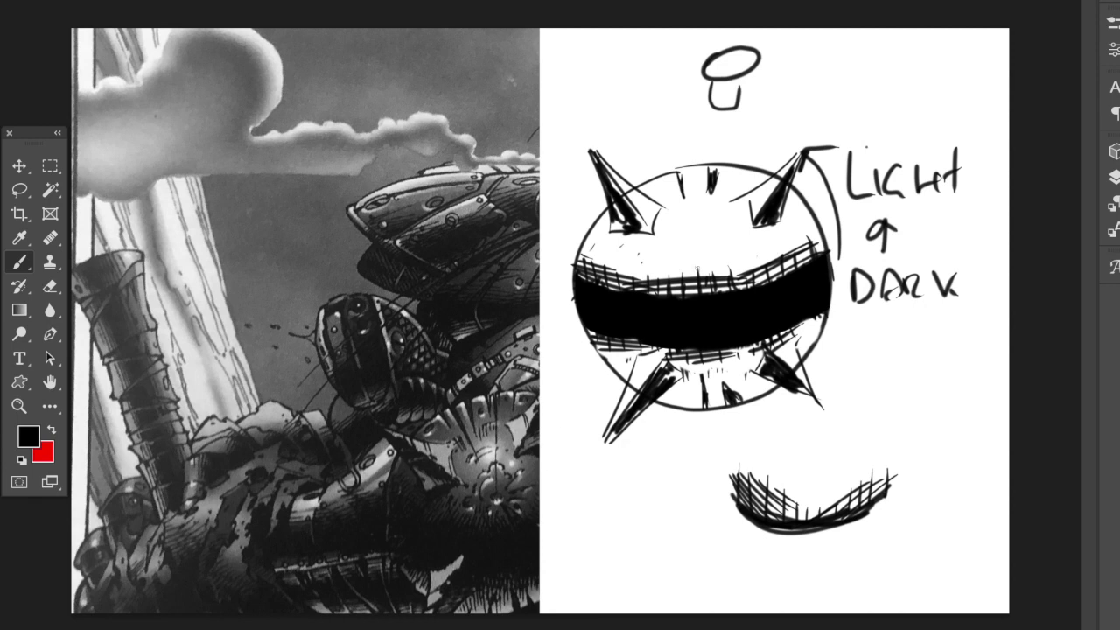
Draw small curved dents and pock marks on the light area above the black band
mouse_move(691, 265)
left_mouse_down()
mouse_move(711, 263)
mouse_move(670, 265)
mouse_move(708, 229)
mouse_move(733, 252)
left_mouse_up()
left_click_drag(673, 218, 680, 212)
left_click_drag(635, 262, 646, 260)
left_click_drag(744, 248, 751, 254)
left_click_drag(697, 211, 705, 213)
left_click_drag(623, 257, 613, 261)
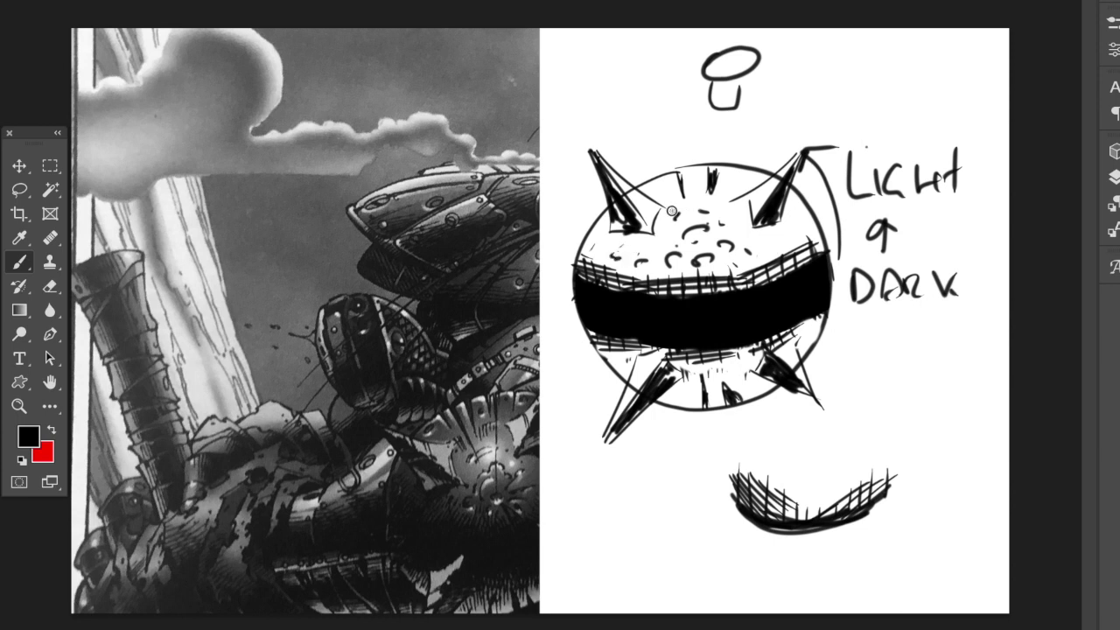
Add an arc of short vertical tick strokes above the dents, between the two upper spikes
left_click_drag(676, 207, 674, 222)
left_click_drag(682, 206, 683, 214)
mouse_move(690, 206)
left_mouse_down()
mouse_move(689, 221)
mouse_move(708, 205)
left_mouse_up()
mouse_move(703, 206)
left_mouse_down()
mouse_move(702, 222)
mouse_move(714, 215)
left_mouse_up()
left_click_drag(723, 201, 721, 216)
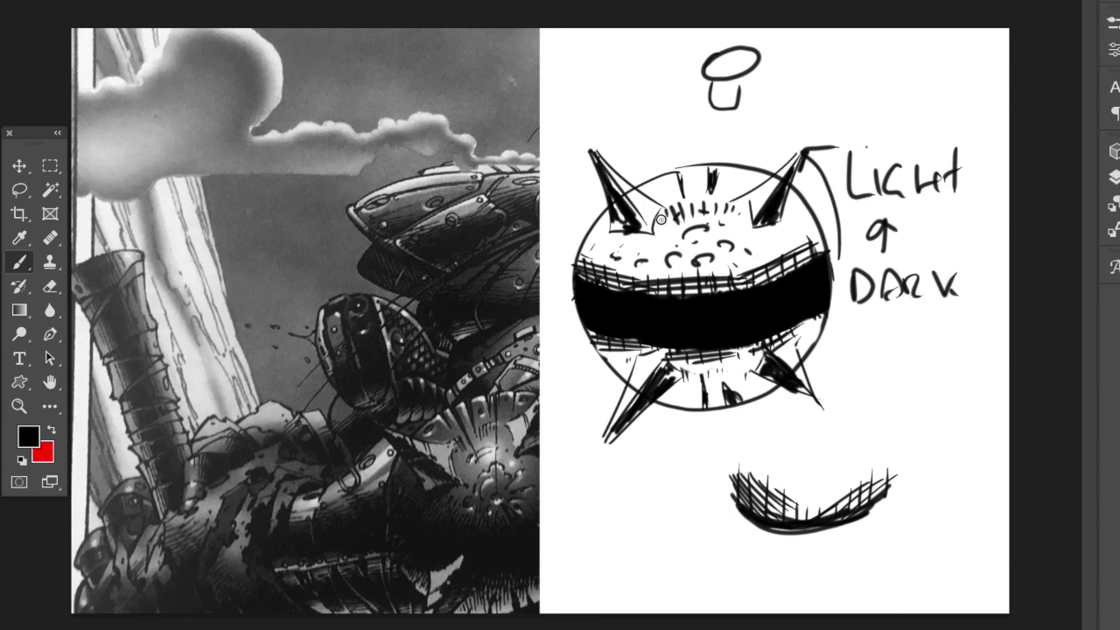
Add an arrow pointing at the ball's upper rim and touch up the lower rim and spike details
mouse_move(645, 168)
left_mouse_down()
mouse_move(642, 146)
mouse_move(674, 149)
left_mouse_up()
left_click_drag(679, 405, 687, 403)
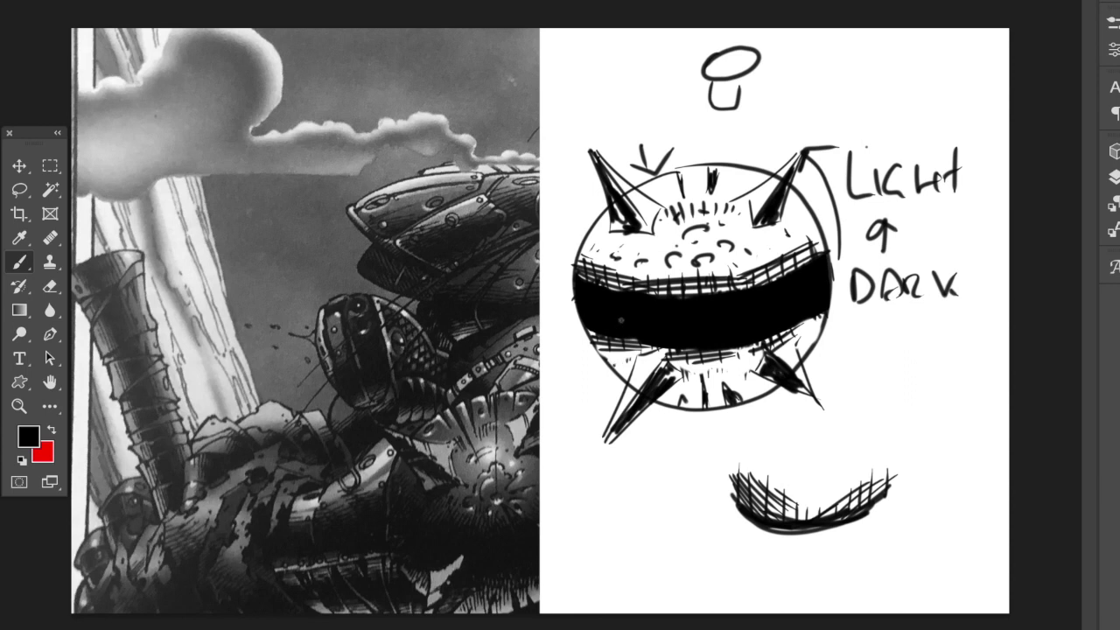
mouse_move(626, 203)
left_mouse_down()
mouse_move(623, 182)
mouse_move(644, 204)
left_mouse_up()
left_click_drag(792, 348, 800, 368)
left_click_drag(777, 197, 770, 175)
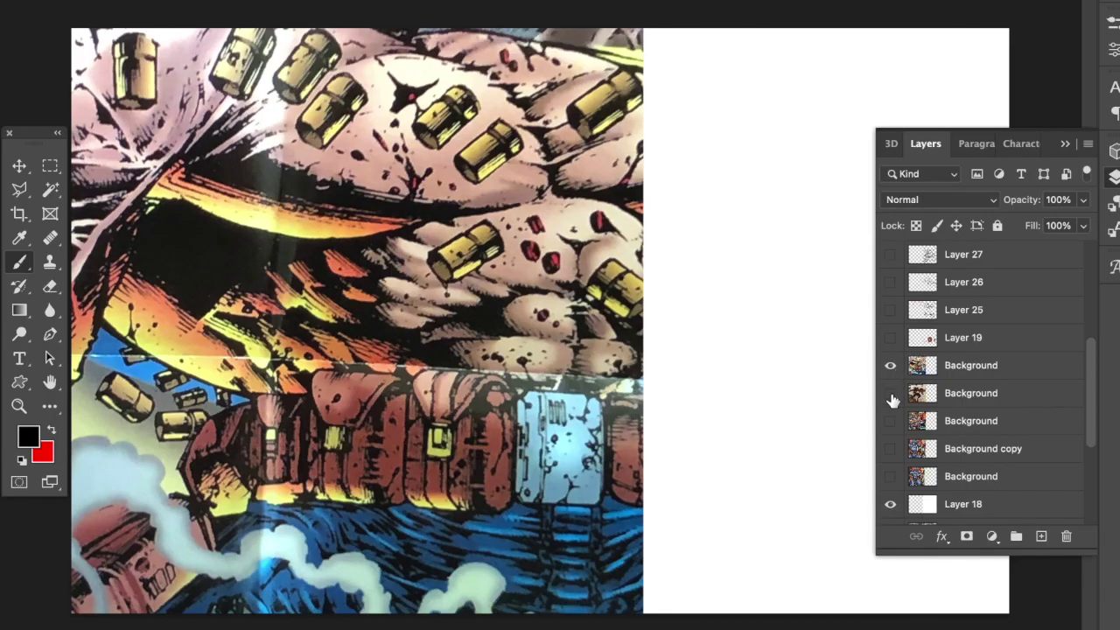
Switch the visible reference to the hooded blue character by showing only the Background copy layer beside the white page
left_click(892, 398)
left_click(891, 367)
left_click(891, 396)
left_click(891, 421)
left_click(889, 451)
left_click(890, 422)
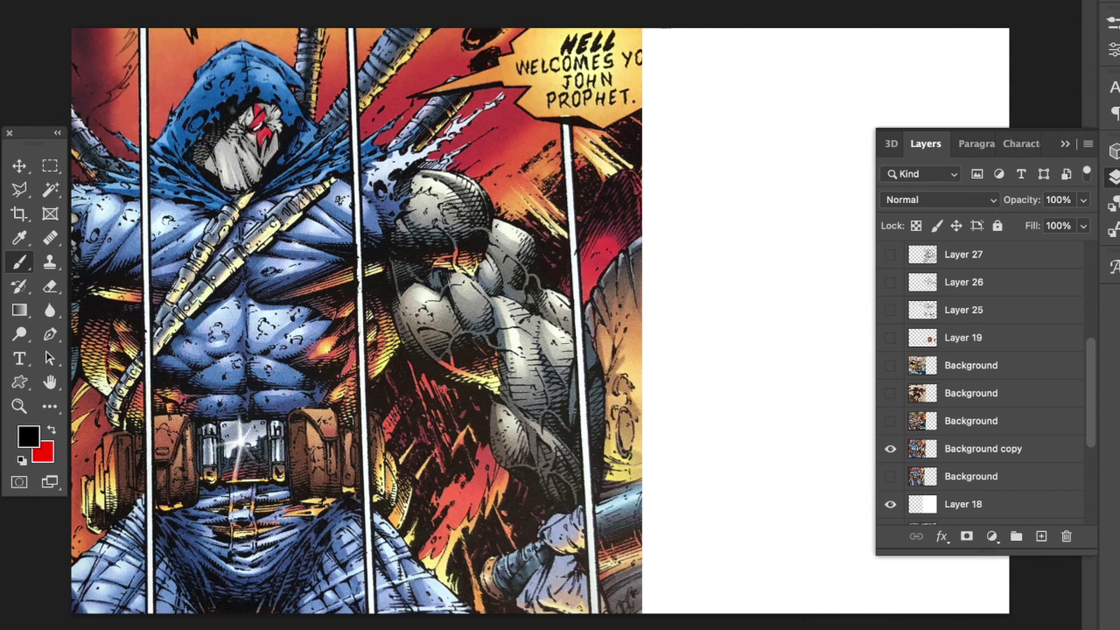
left_click(1064, 144)
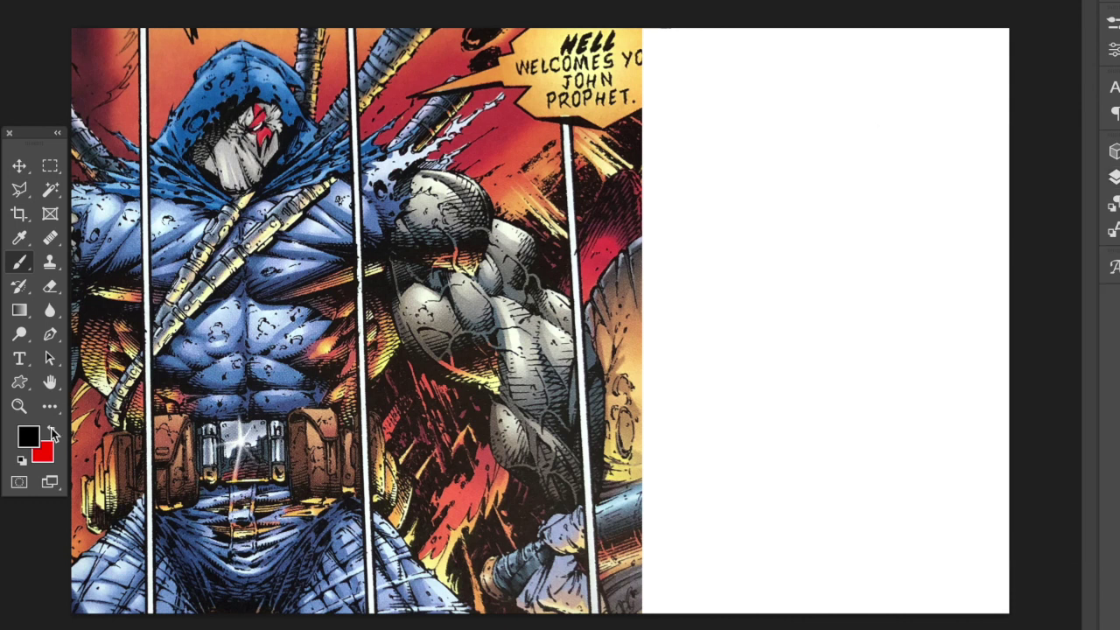
Circle the hood's shadowed opening and the cape's tattered edges on both shoulders in red with the Brush
left_click(20, 406)
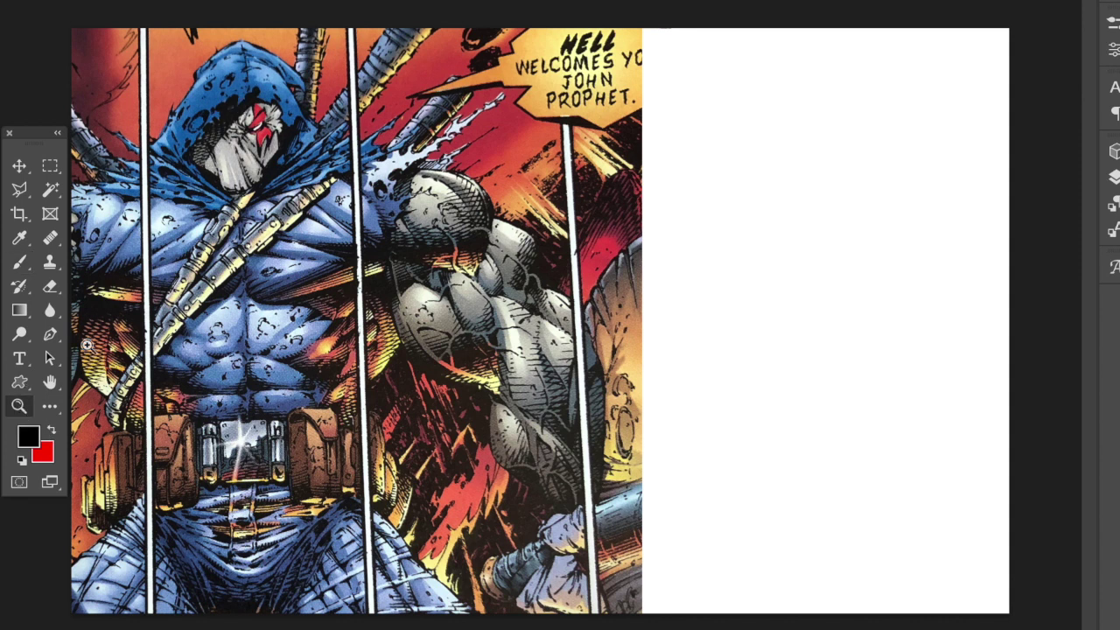
left_click(52, 430)
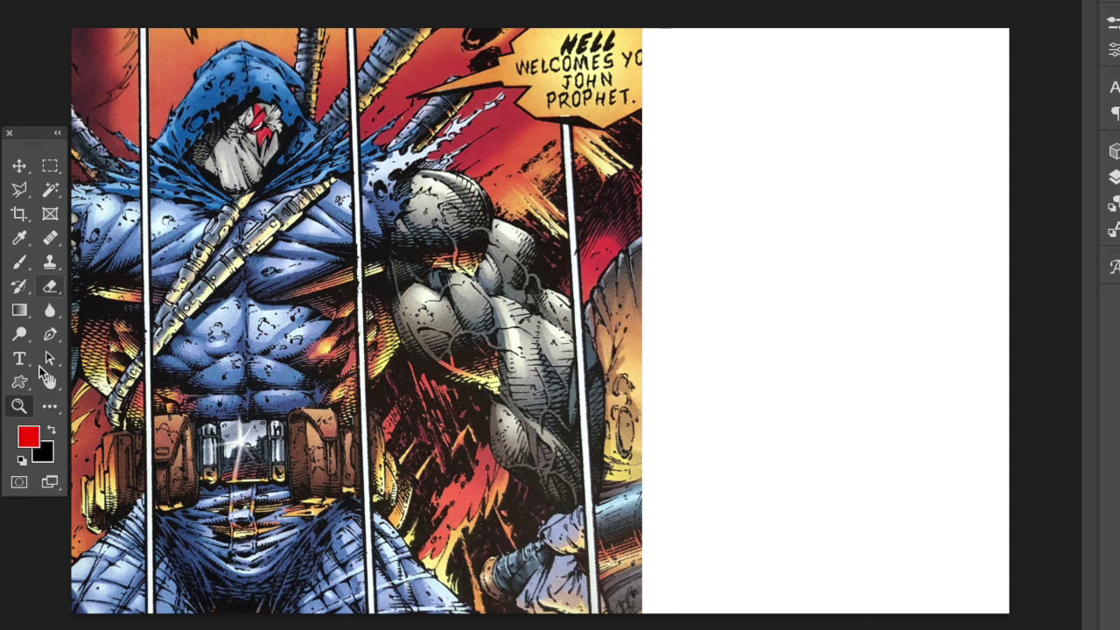
left_click(19, 261)
mouse_move(235, 74)
left_mouse_down()
mouse_move(259, 147)
mouse_move(264, 129)
left_mouse_up()
left_click_drag(368, 127, 389, 207)
mouse_move(123, 127)
left_mouse_down()
mouse_move(188, 217)
mouse_move(149, 133)
left_mouse_up()
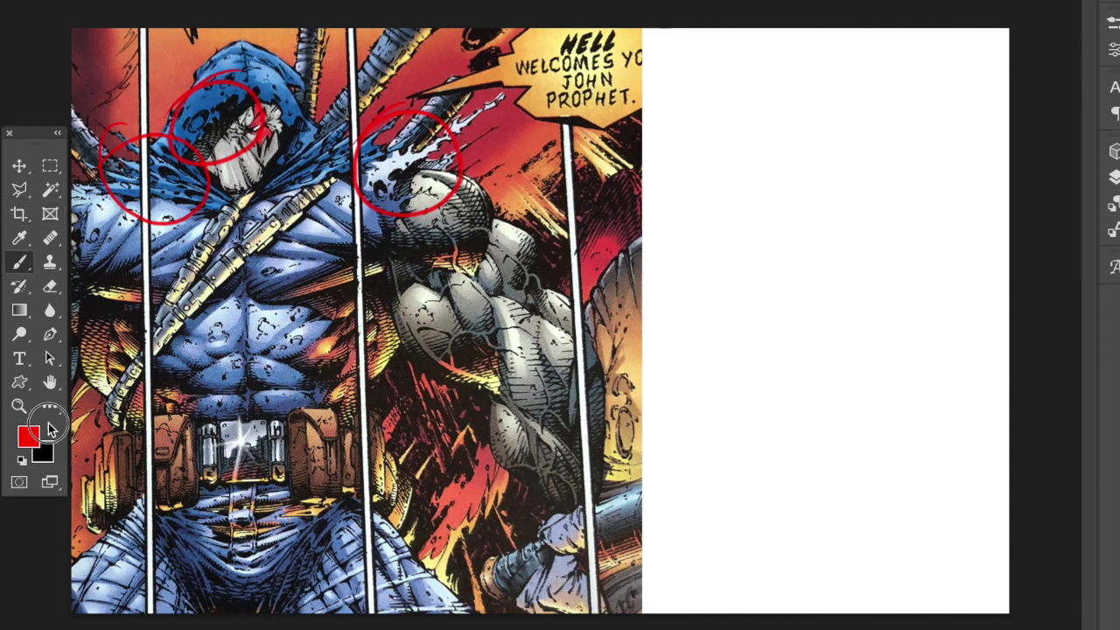
Sketch the flared cape in black on the blank page, with fold lines, scalloped lower hem and curled tips
key("x")
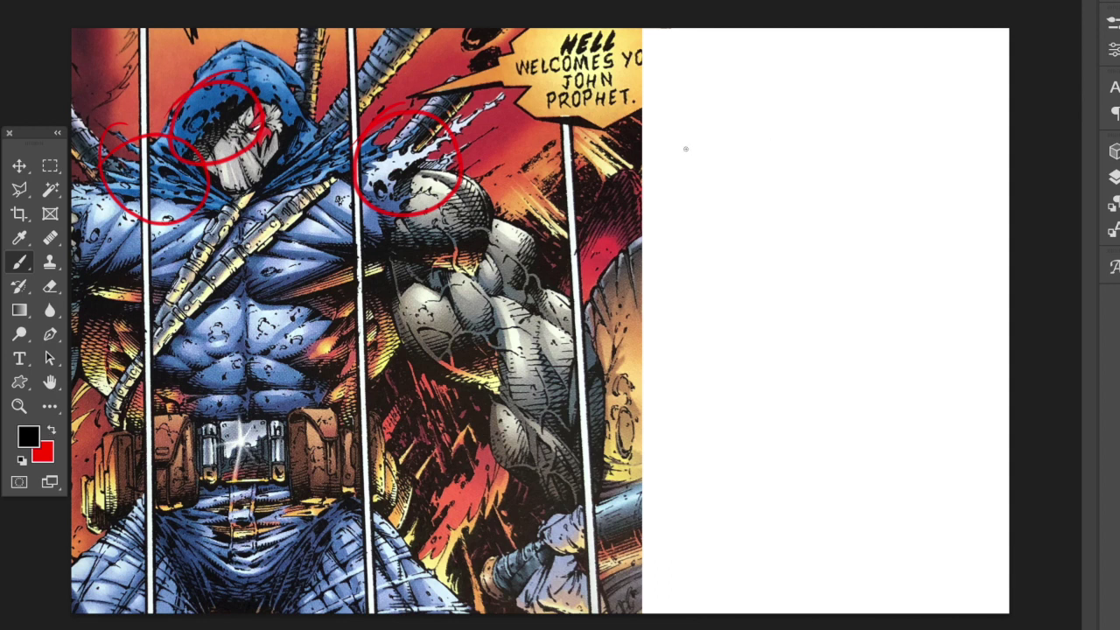
mouse_move(653, 99)
left_mouse_down()
mouse_move(902, 222)
mouse_move(920, 275)
mouse_move(955, 300)
mouse_move(862, 358)
mouse_move(687, 419)
left_mouse_up()
left_click_drag(862, 344, 672, 221)
left_click_drag(677, 273, 750, 392)
left_click_drag(955, 303, 935, 339)
left_click_drag(917, 310, 934, 336)
left_click_drag(683, 426, 714, 413)
left_click_drag(648, 380, 676, 414)
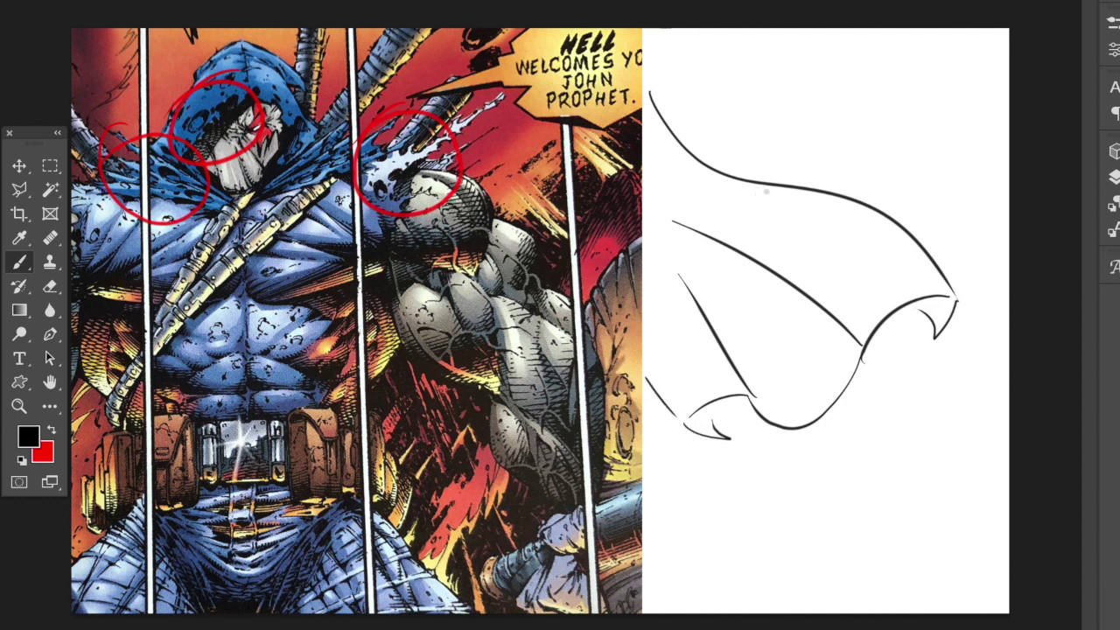
Draw six small round holes of varying size across the cape's panels
mouse_move(816, 237)
left_mouse_down()
mouse_move(813, 260)
mouse_move(828, 250)
left_mouse_up()
left_click_drag(867, 276, 868, 276)
left_click_drag(744, 203, 741, 210)
left_click_drag(775, 360, 774, 358)
left_click_drag(735, 278, 732, 280)
left_click_drag(680, 357, 681, 362)
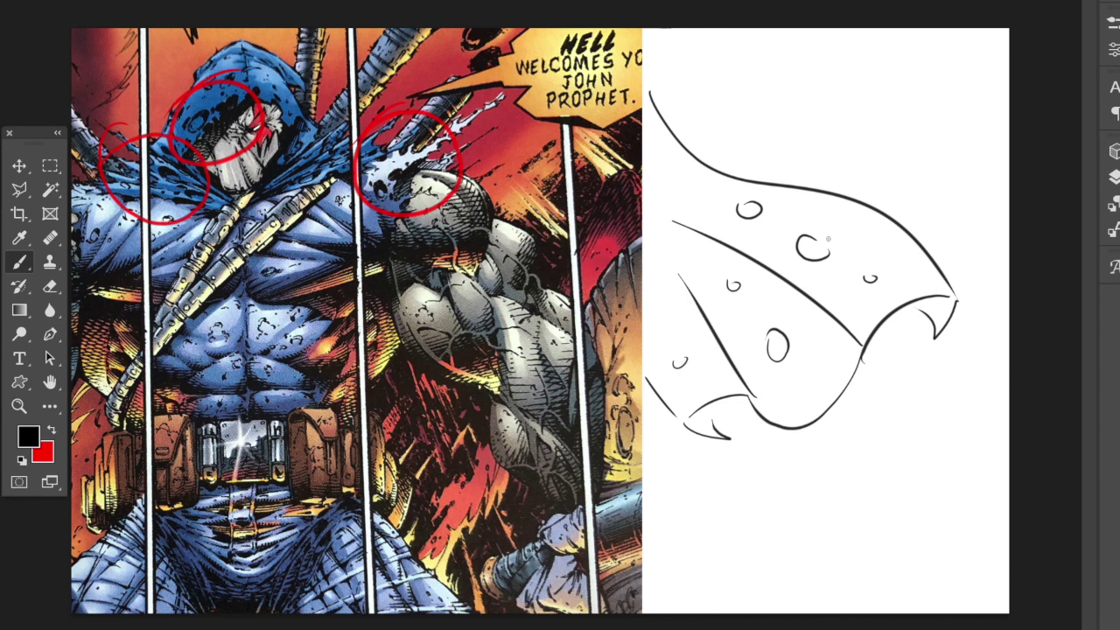
Add clusters of overlapping circles along the cape's upper and lower edges, plus a few more small holes inside
mouse_move(910, 233)
left_mouse_down()
mouse_move(907, 241)
mouse_move(872, 216)
left_mouse_up()
left_click_drag(847, 199, 777, 195)
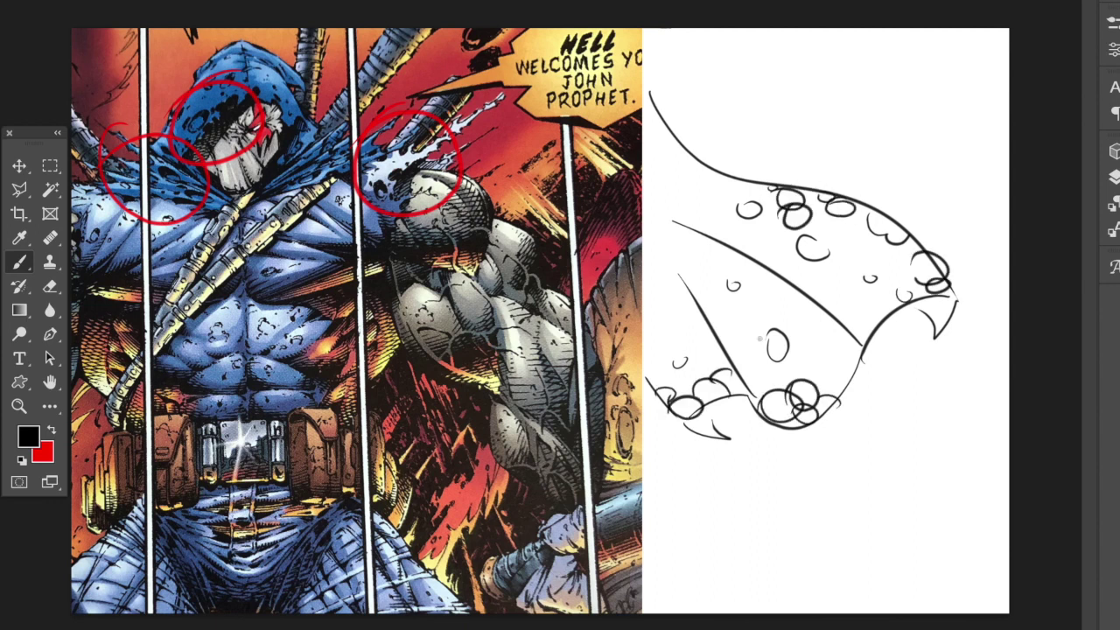
left_click_drag(697, 177, 716, 186)
left_click_drag(704, 264, 719, 256)
left_click_drag(658, 296, 674, 289)
left_click_drag(809, 323, 803, 324)
Lower the cape sketch layer's opacity and add a new layer above it for inking
left_click(1114, 176)
left_click(1084, 199)
left_click_drag(1083, 225, 1030, 225)
left_click(1042, 536)
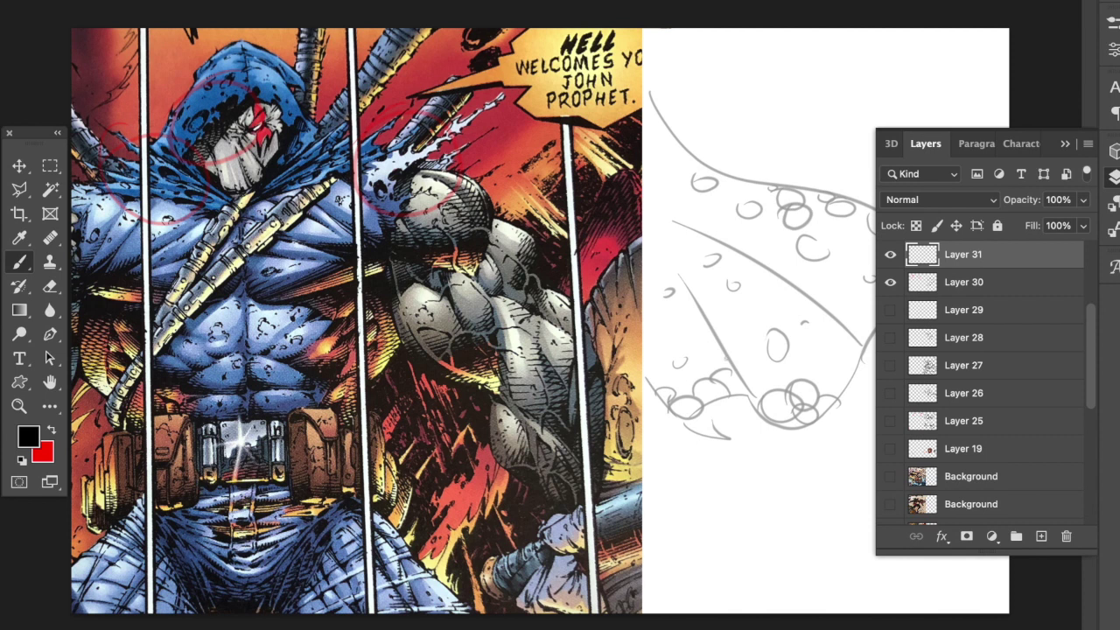
left_click(1066, 144)
Ink the cape's ragged outline, following the circles as bites out of its edges, and ink the holes inside with bold rings
mouse_move(643, 374)
left_mouse_down()
mouse_move(671, 391)
mouse_move(717, 380)
mouse_move(744, 391)
left_mouse_up()
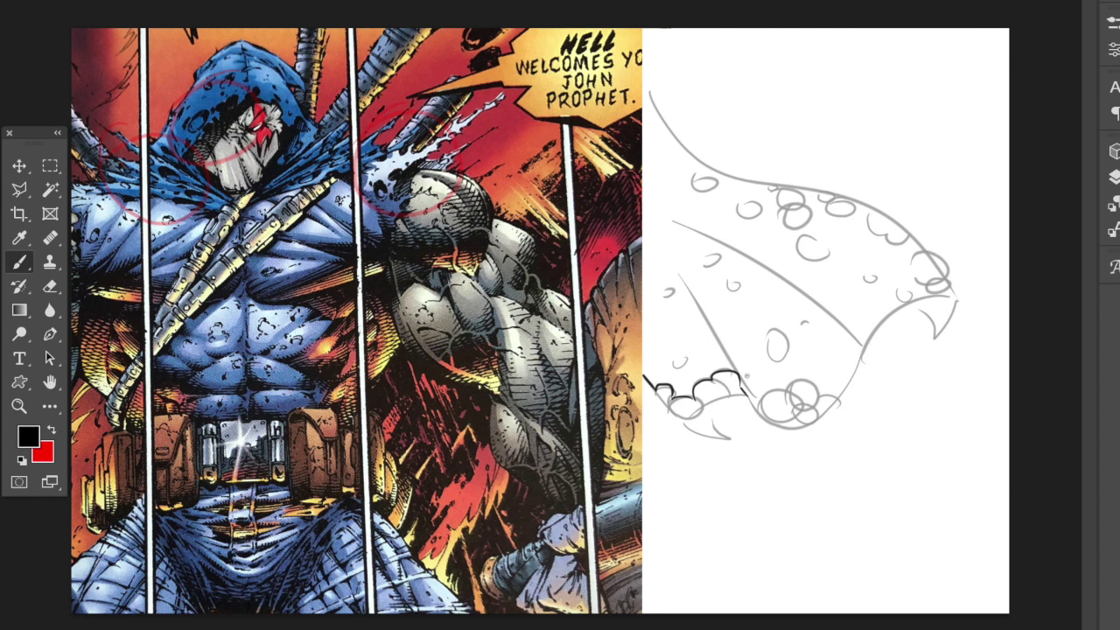
mouse_move(756, 396)
left_mouse_down()
mouse_move(784, 388)
mouse_move(838, 404)
mouse_move(908, 296)
mouse_move(914, 254)
mouse_move(859, 206)
mouse_move(819, 203)
mouse_move(787, 228)
mouse_move(772, 189)
mouse_move(716, 175)
mouse_move(663, 107)
left_mouse_up()
left_click_drag(716, 180, 688, 187)
mouse_move(754, 203)
left_mouse_down()
mouse_move(740, 217)
mouse_move(760, 205)
left_mouse_up()
mouse_move(816, 239)
left_mouse_down()
mouse_move(810, 250)
mouse_move(813, 237)
left_mouse_up()
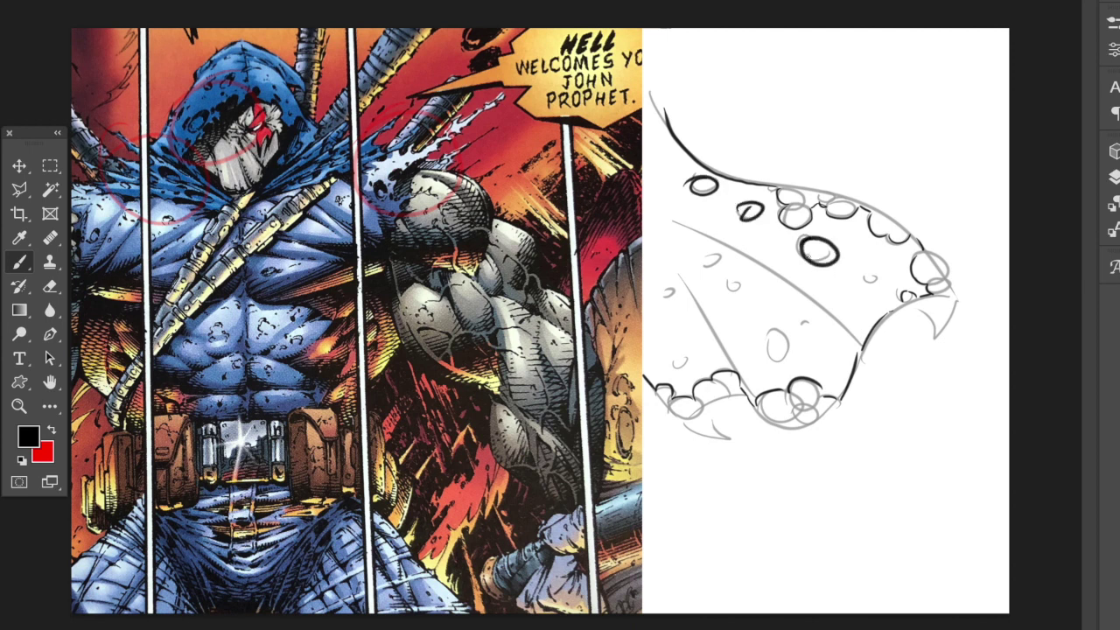
left_click_drag(719, 252, 709, 264)
left_click_drag(782, 350, 780, 330)
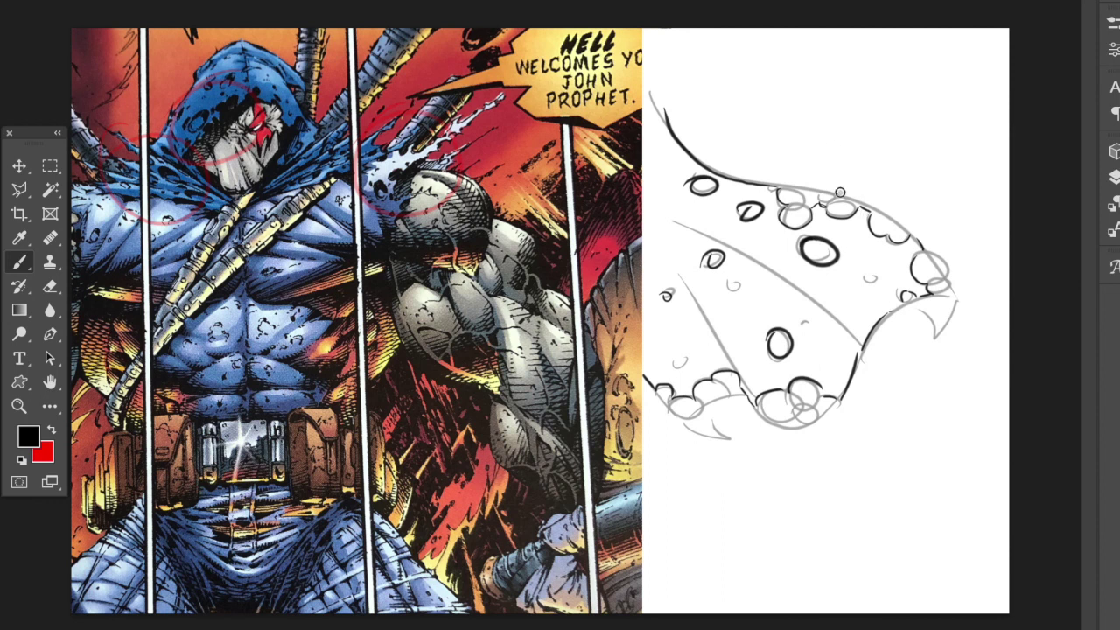
Ink a jagged torn strand flying off the cape's upper edge and add small marks near its tip and below it
left_click_drag(873, 179, 875, 180)
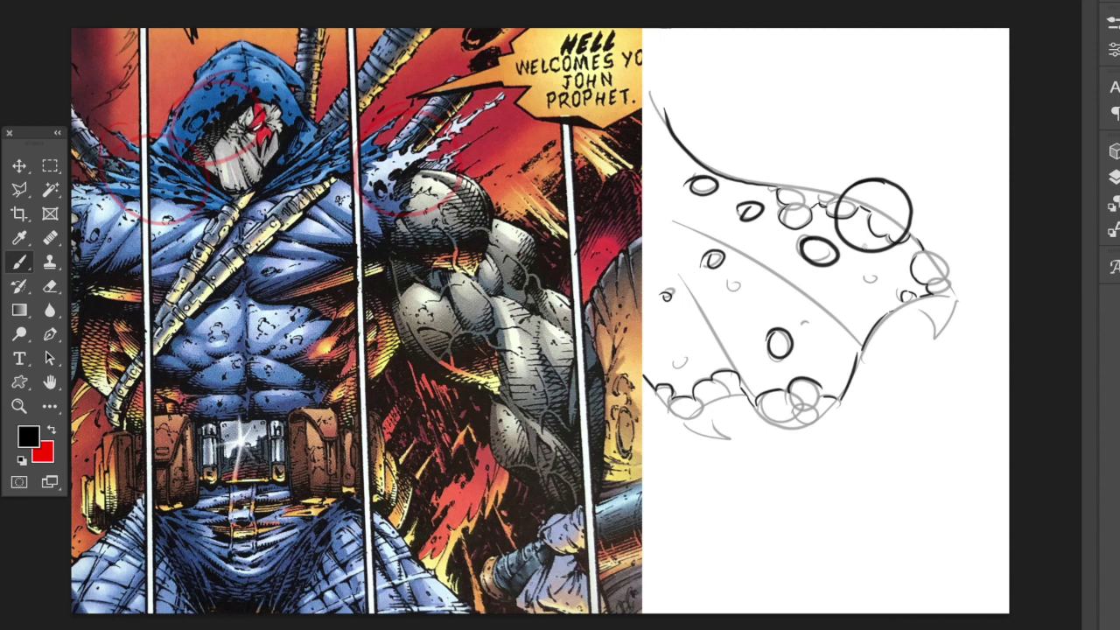
key("ctrl+z")
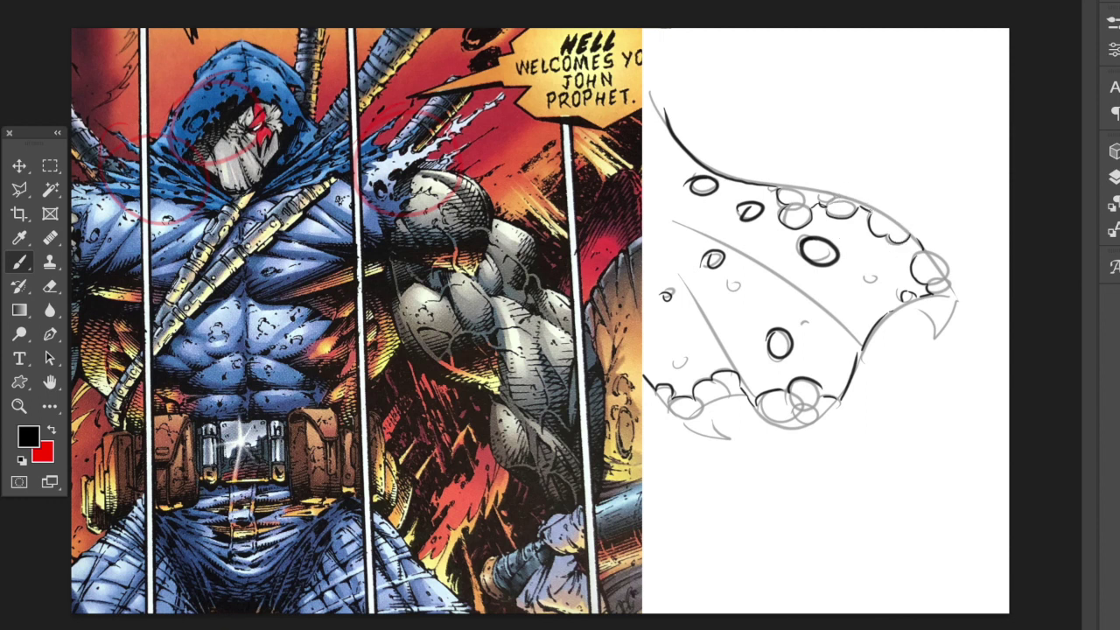
left_click_drag(868, 224, 914, 147)
mouse_move(856, 211)
left_mouse_down()
mouse_move(910, 152)
mouse_move(887, 141)
mouse_move(941, 106)
left_mouse_up()
mouse_move(912, 147)
left_mouse_down()
mouse_move(964, 74)
mouse_move(949, 94)
left_mouse_up()
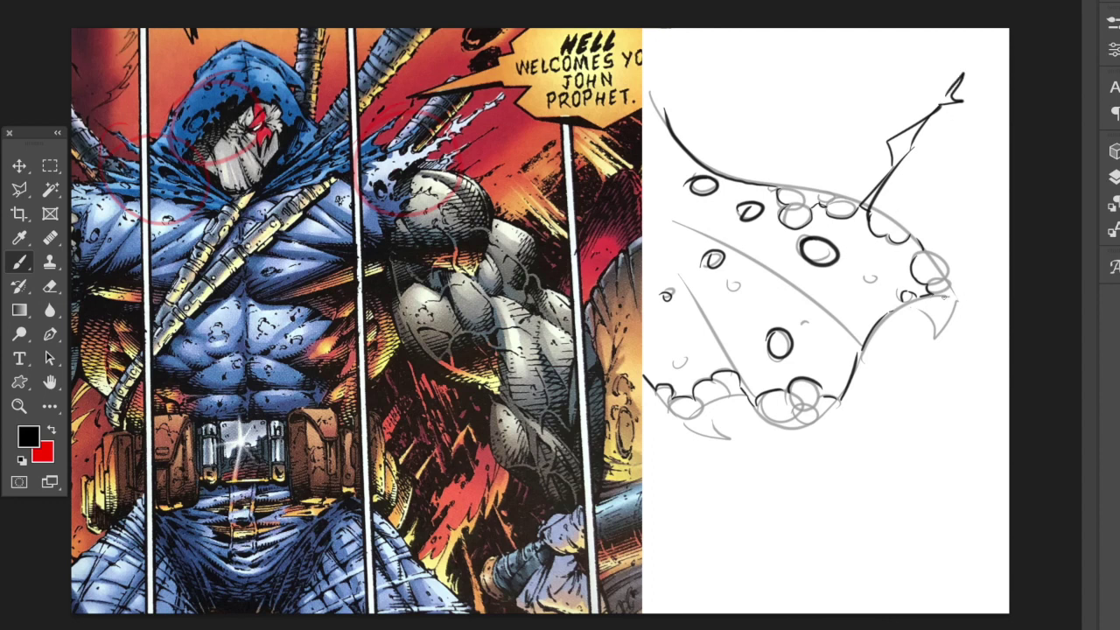
mouse_move(929, 294)
left_mouse_down()
mouse_move(974, 325)
mouse_move(994, 358)
mouse_move(963, 309)
mouse_move(924, 296)
left_mouse_up()
mouse_move(725, 570)
left_mouse_down()
mouse_move(793, 529)
mouse_move(731, 566)
left_mouse_up()
mouse_move(791, 528)
left_mouse_down()
mouse_move(860, 476)
mouse_move(792, 531)
left_mouse_up()
mouse_move(857, 476)
left_mouse_down()
mouse_move(934, 411)
mouse_move(864, 468)
left_mouse_up()
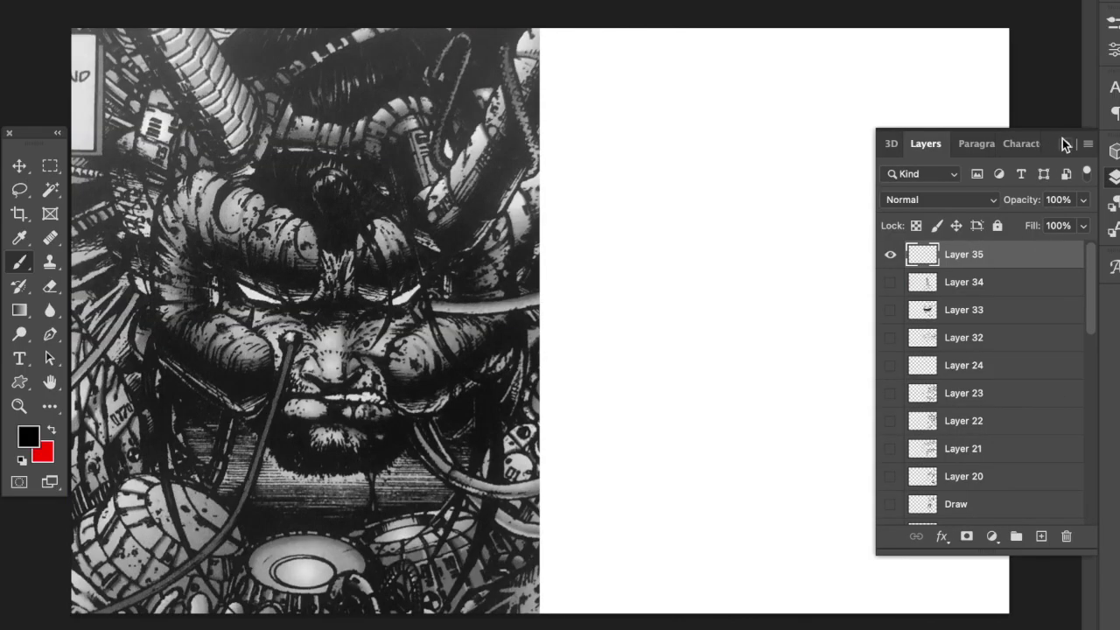
Sketch a thick C-shaped armour tube in black beside the dark face reference
left_click(1063, 141)
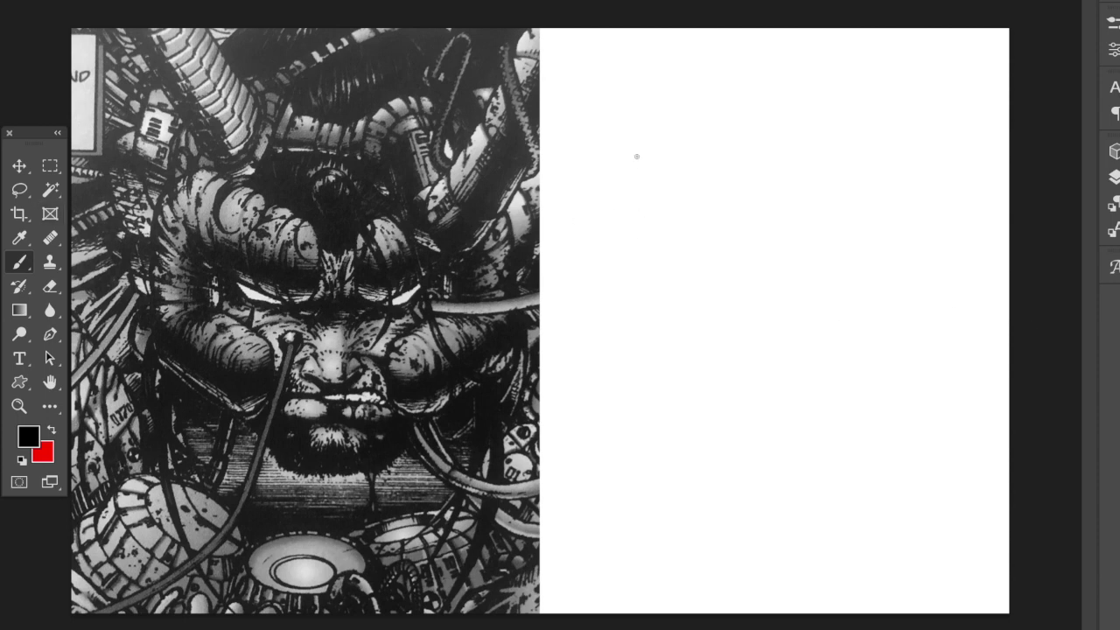
left_click_drag(637, 160, 670, 374)
left_click_drag(633, 154, 788, 165)
mouse_move(628, 306)
left_mouse_down()
mouse_move(670, 375)
mouse_move(810, 387)
left_mouse_up()
mouse_move(744, 150)
left_mouse_down()
mouse_move(803, 210)
mouse_move(675, 235)
mouse_move(710, 320)
left_mouse_up()
left_click_drag(702, 247, 712, 323)
mouse_move(698, 316)
left_mouse_down()
mouse_move(794, 309)
mouse_move(807, 331)
mouse_move(798, 392)
left_mouse_up()
left_click_drag(787, 316, 789, 390)
left_click_drag(709, 322, 691, 242)
mouse_move(764, 230)
left_mouse_down()
mouse_move(794, 166)
mouse_move(627, 156)
mouse_move(698, 136)
mouse_move(686, 138)
left_mouse_up()
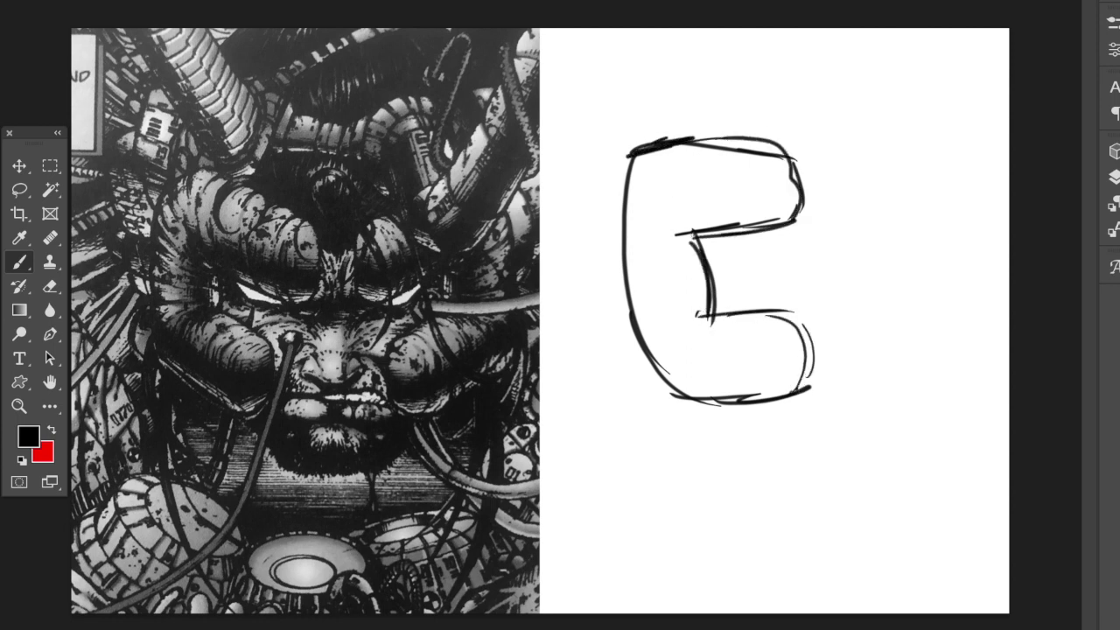
Add curved contour bands across the C-shaped tube from its upper arm around to the lower arm
mouse_move(770, 142)
left_mouse_down()
mouse_move(787, 228)
mouse_move(763, 226)
left_mouse_up()
mouse_move(718, 139)
left_mouse_down()
mouse_move(733, 222)
mouse_move(700, 223)
left_mouse_up()
mouse_move(667, 147)
left_mouse_down()
mouse_move(640, 166)
mouse_move(643, 224)
mouse_move(690, 250)
mouse_move(624, 256)
left_mouse_up()
left_click_drag(704, 264, 623, 268)
left_click_drag(704, 290, 625, 297)
mouse_move(642, 334)
left_mouse_down()
mouse_move(700, 311)
mouse_move(658, 373)
left_mouse_up()
mouse_move(728, 317)
left_mouse_down()
mouse_move(704, 394)
mouse_move(727, 410)
left_mouse_up()
left_click_drag(779, 314, 767, 394)
left_click_drag(796, 330, 777, 399)
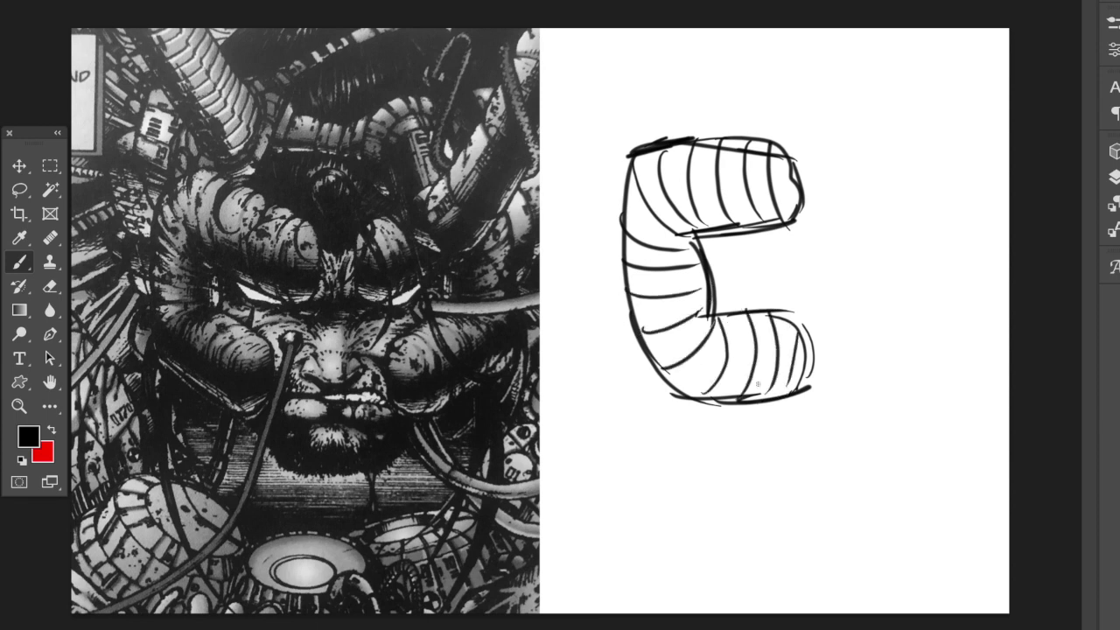
Lower the opacity of Layer 35 to 41% and add a new layer above it for inking
left_click(1113, 176)
left_click(1085, 201)
left_click_drag(1083, 223, 1034, 225)
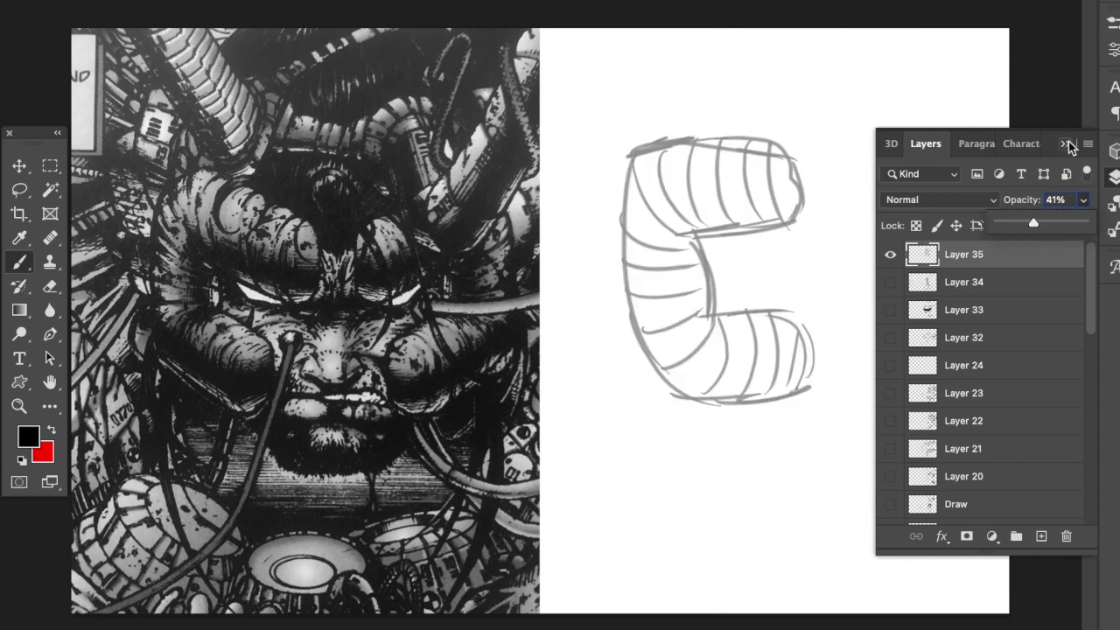
left_click(1040, 536)
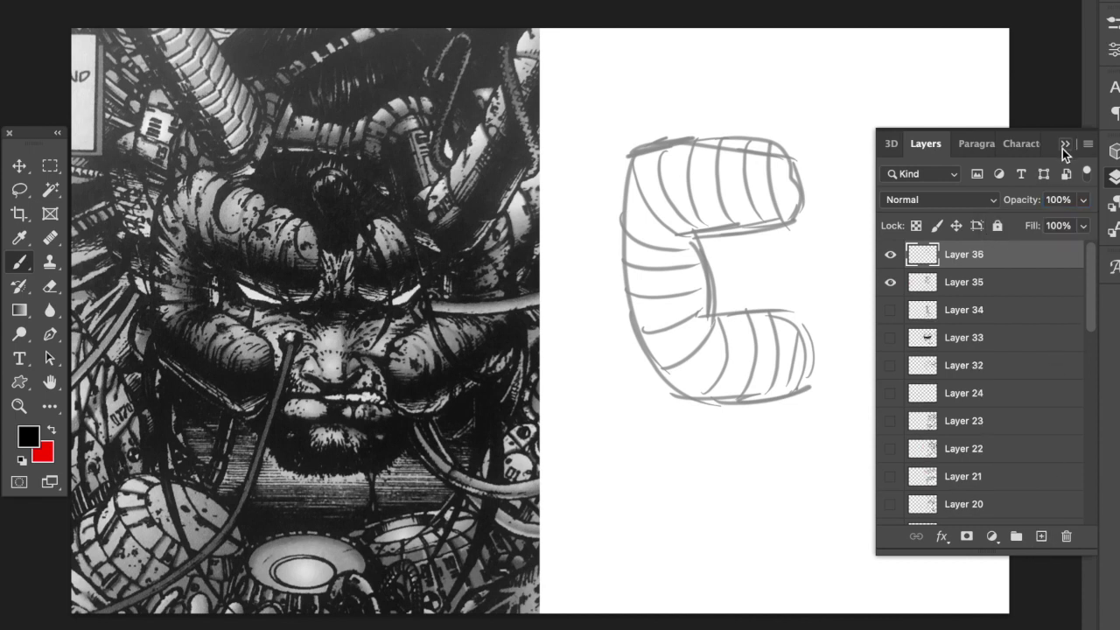
left_click(1065, 144)
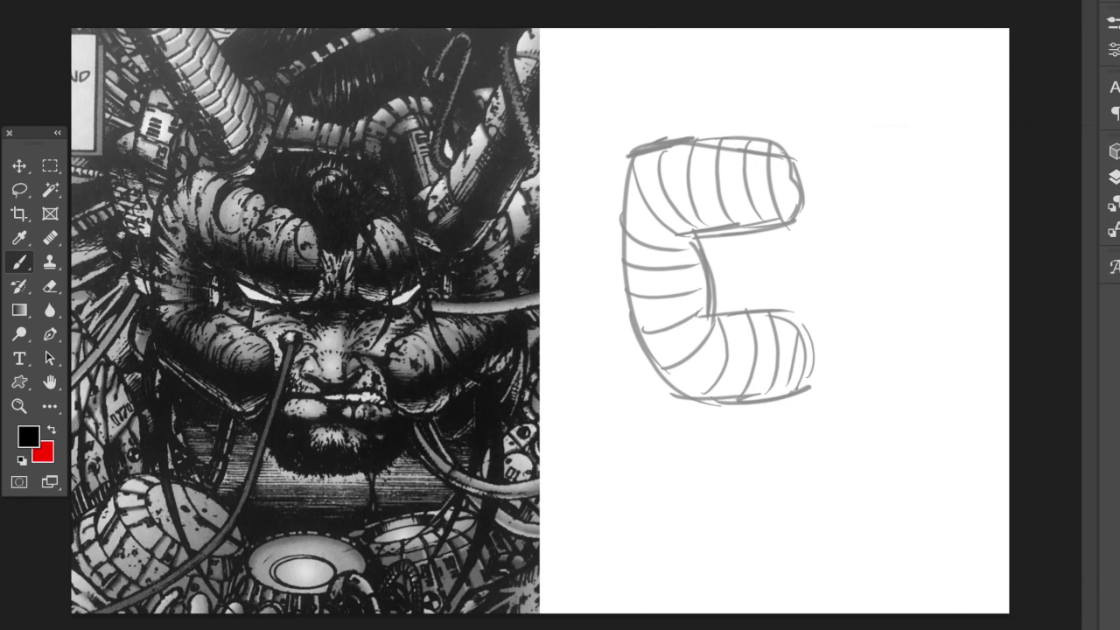
Ink the C-shape's full outer and inner outline over the faded sketch
mouse_move(634, 155)
left_mouse_down()
mouse_move(727, 138)
mouse_move(794, 160)
mouse_move(784, 150)
mouse_move(796, 164)
mouse_move(792, 219)
left_mouse_up()
left_click_drag(699, 235, 776, 227)
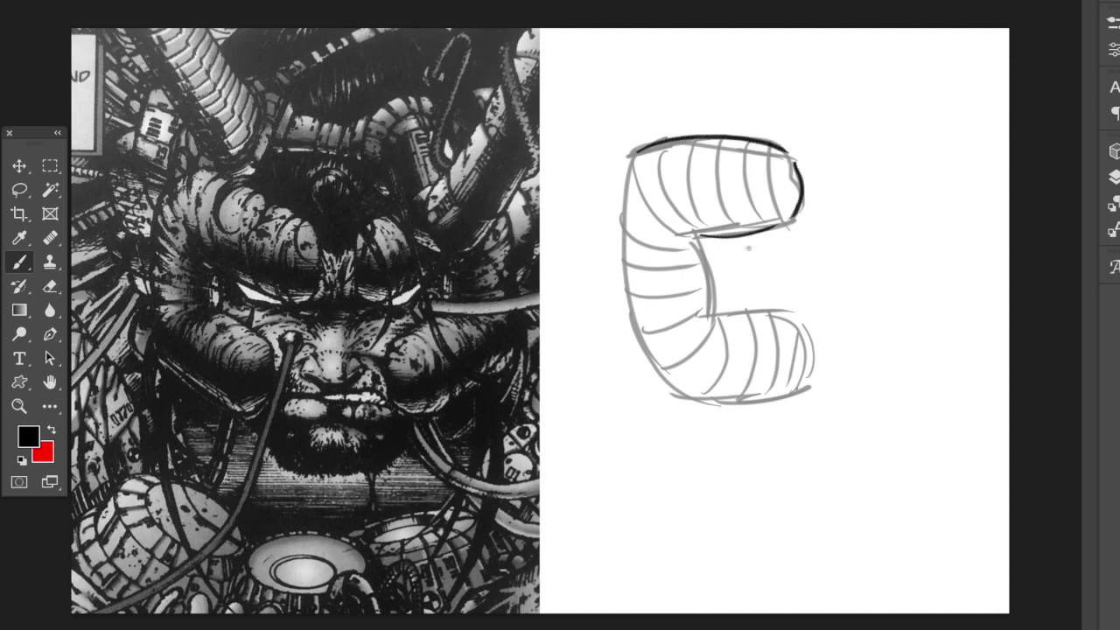
mouse_move(698, 244)
left_mouse_down()
mouse_move(707, 314)
mouse_move(793, 308)
mouse_move(813, 371)
left_mouse_up()
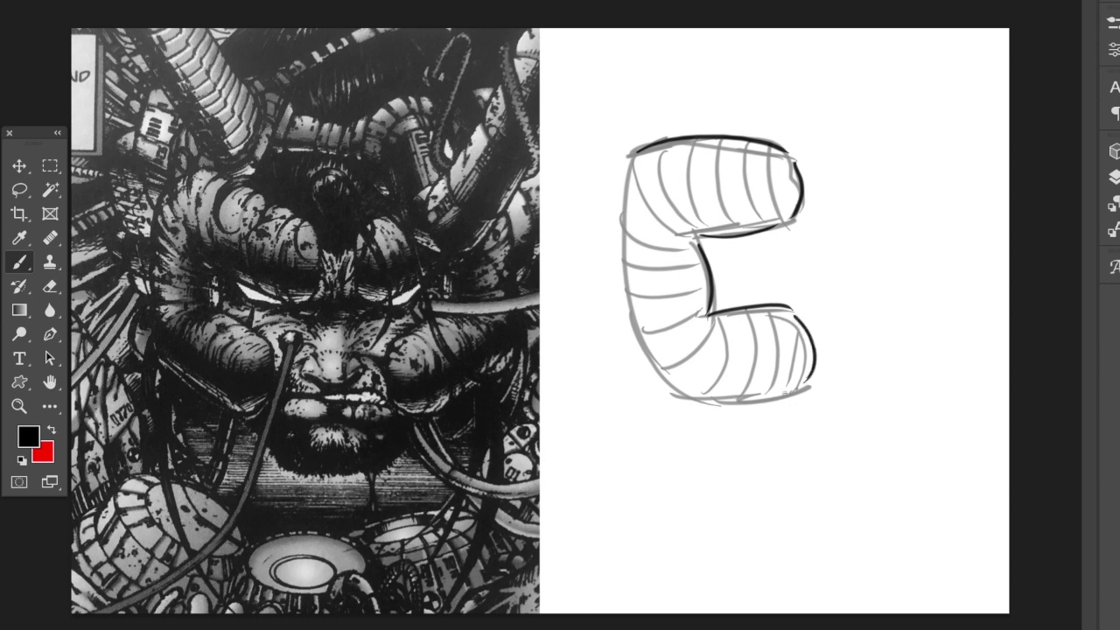
mouse_move(635, 166)
left_mouse_down()
mouse_move(618, 251)
mouse_move(710, 417)
mouse_move(798, 385)
left_mouse_up()
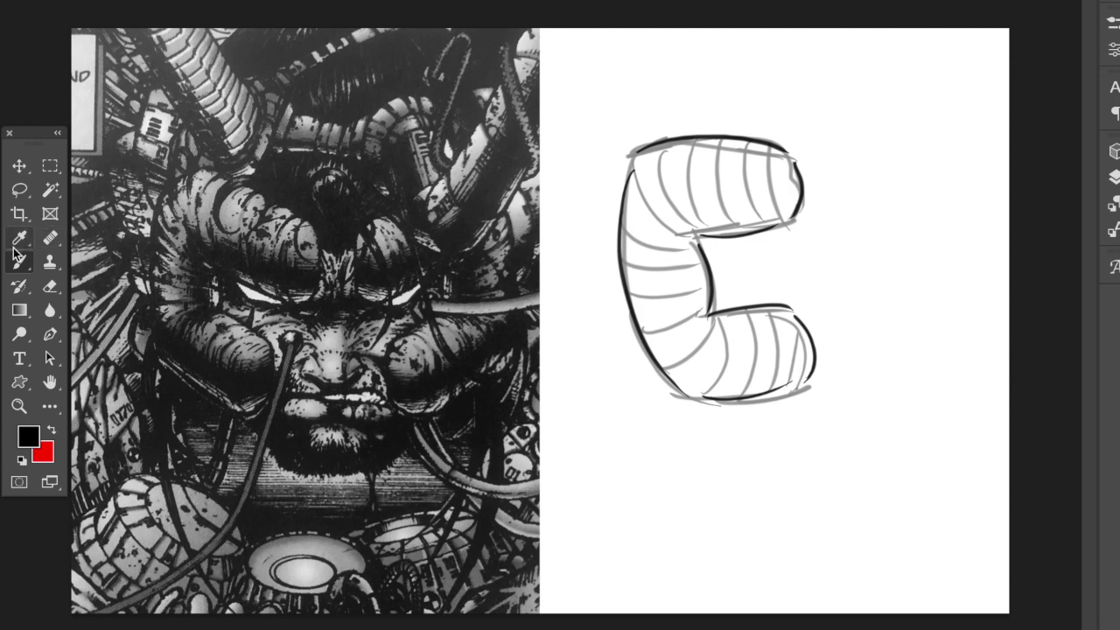
Fill Lasso-selected black shadow bands along the C-shape's upper arm, inner edge and lower arm
left_click(19, 189)
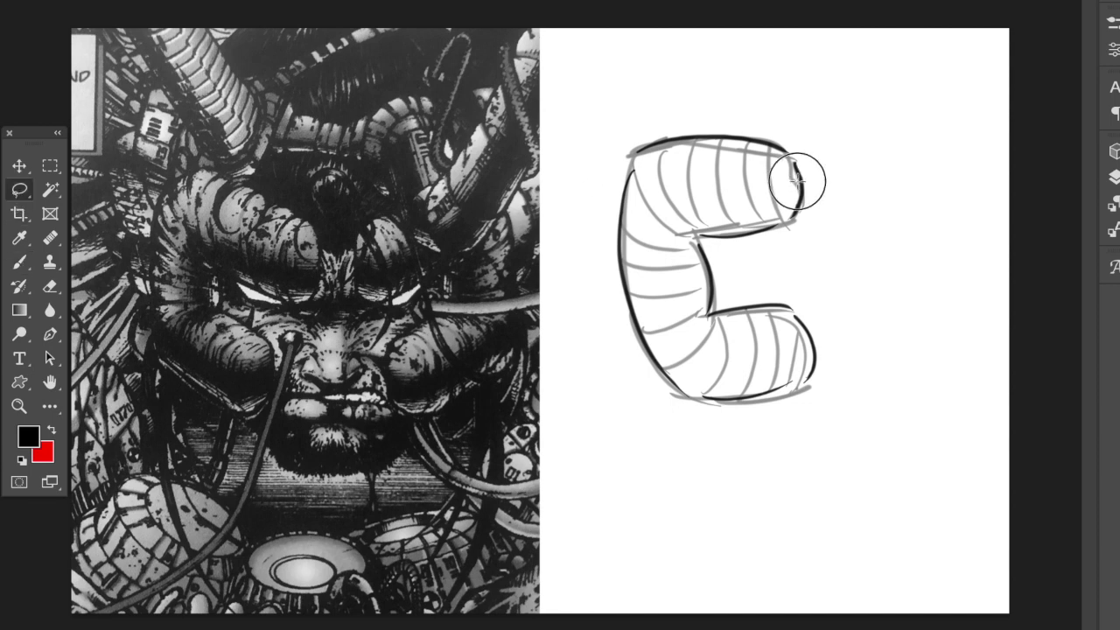
mouse_move(796, 181)
left_mouse_down()
mouse_move(726, 204)
mouse_move(661, 201)
mouse_move(697, 328)
mouse_move(679, 224)
mouse_move(743, 225)
mouse_move(795, 182)
left_mouse_up()
key("alt+BackSpace")
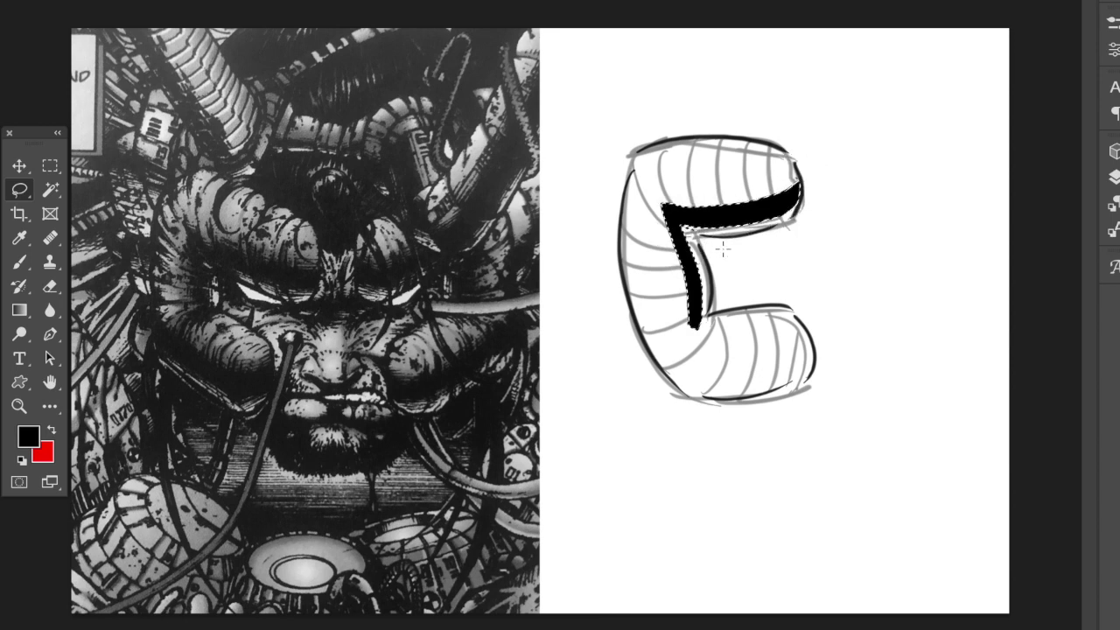
key("ctrl+d")
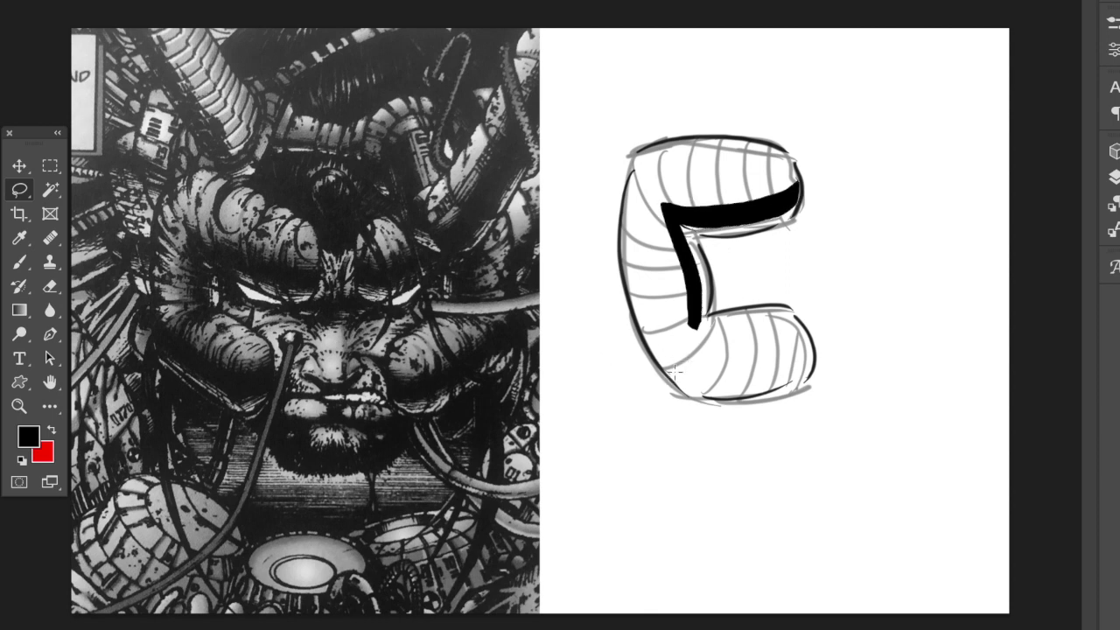
mouse_move(659, 323)
left_mouse_down()
mouse_move(686, 358)
mouse_move(813, 350)
mouse_move(806, 366)
mouse_move(730, 378)
mouse_move(679, 371)
mouse_move(660, 325)
mouse_move(669, 346)
left_mouse_up()
key("alt+BackSpace")
key("super+d")
key("super+space")
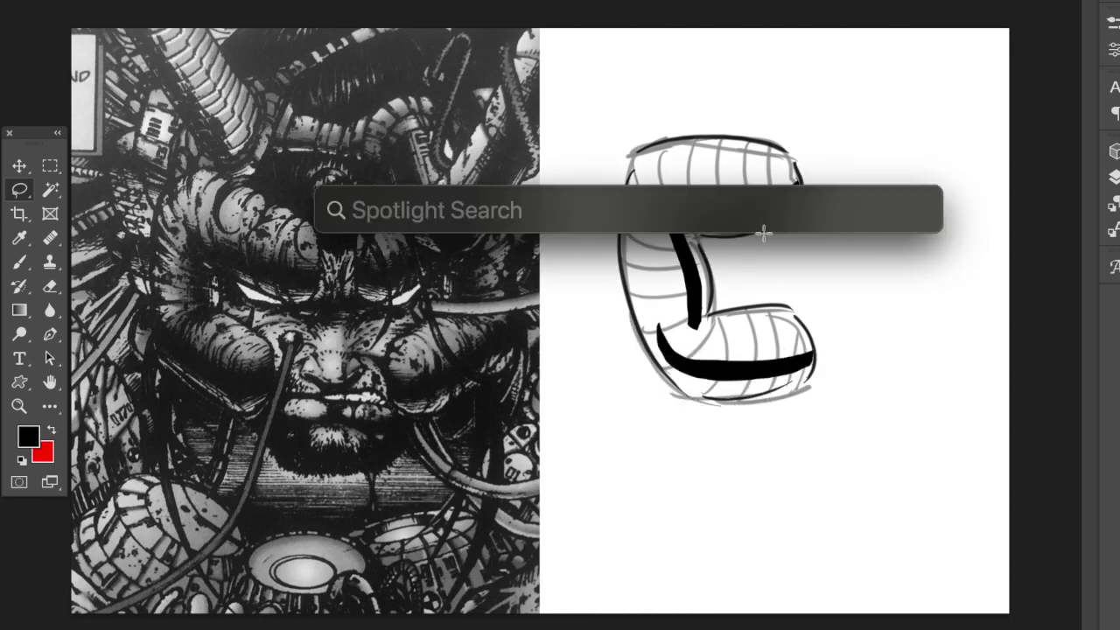
key("Escape")
key("v")
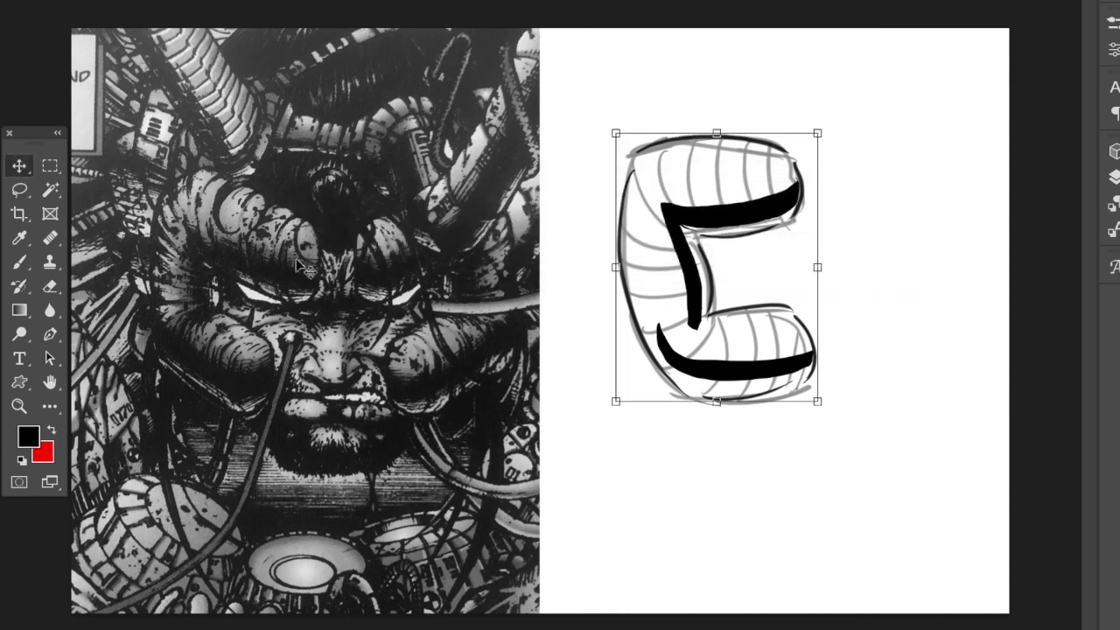
Brush short tapered strokes out of the black shadows along the contour bands and hatch the C-shape's outer back edge
left_click(19, 259)
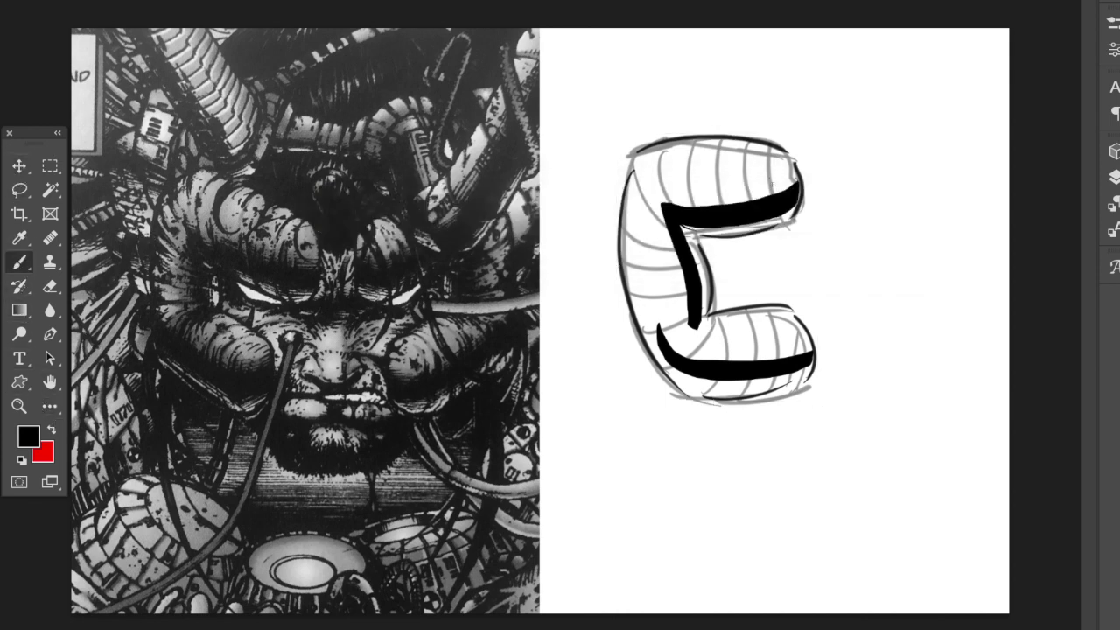
mouse_move(770, 174)
left_mouse_down()
mouse_move(754, 200)
mouse_move(726, 208)
mouse_move(725, 191)
mouse_move(734, 200)
mouse_move(666, 194)
mouse_move(672, 248)
mouse_move(651, 248)
mouse_move(693, 295)
left_mouse_up()
mouse_move(693, 346)
left_mouse_down()
mouse_move(727, 346)
mouse_move(759, 359)
left_mouse_up()
mouse_move(784, 338)
left_mouse_down()
mouse_move(785, 355)
mouse_move(807, 352)
left_mouse_up()
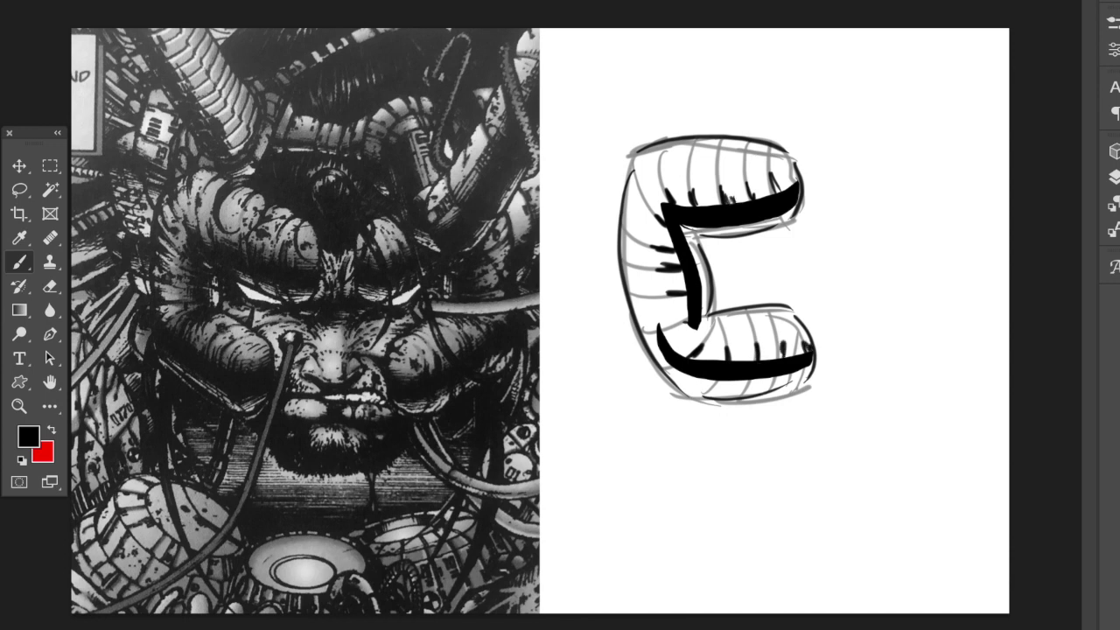
left_click_drag(700, 189, 703, 204)
mouse_move(638, 273)
left_mouse_down()
mouse_move(646, 303)
mouse_move(623, 274)
mouse_move(634, 285)
mouse_move(616, 212)
left_mouse_up()
mouse_move(634, 170)
left_mouse_down()
mouse_move(623, 222)
mouse_move(636, 219)
left_mouse_up()
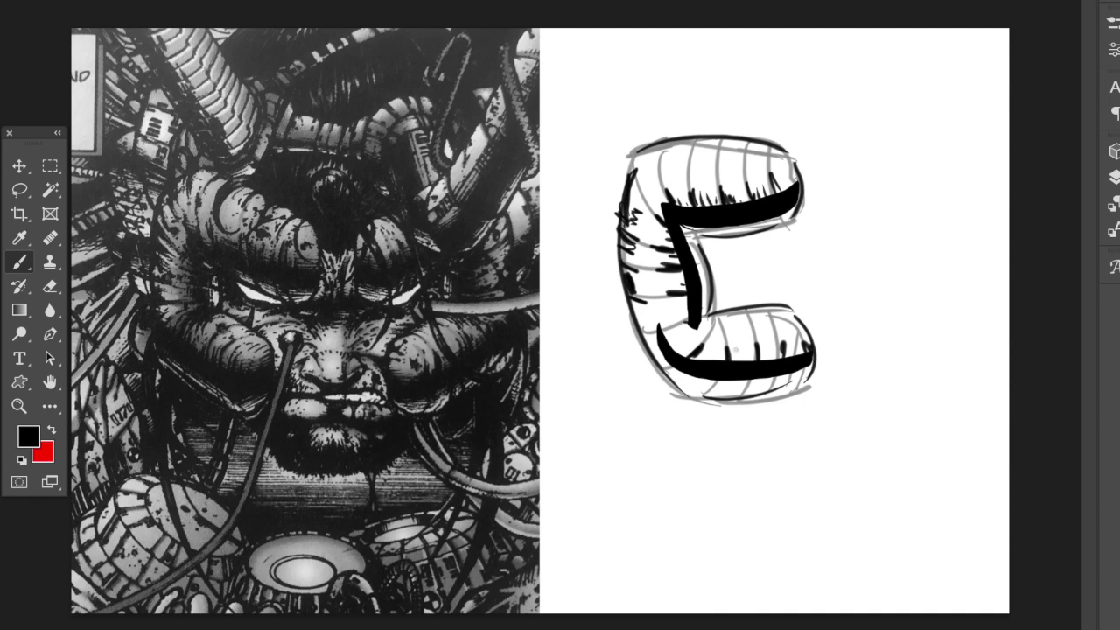
Hatch long strokes along the undersides of the C-shape's lower and upper arms
left_click_drag(678, 376, 803, 385)
left_click_drag(684, 381, 791, 380)
mouse_move(695, 235)
left_mouse_down()
mouse_move(793, 219)
mouse_move(699, 238)
mouse_move(784, 213)
left_mouse_up()
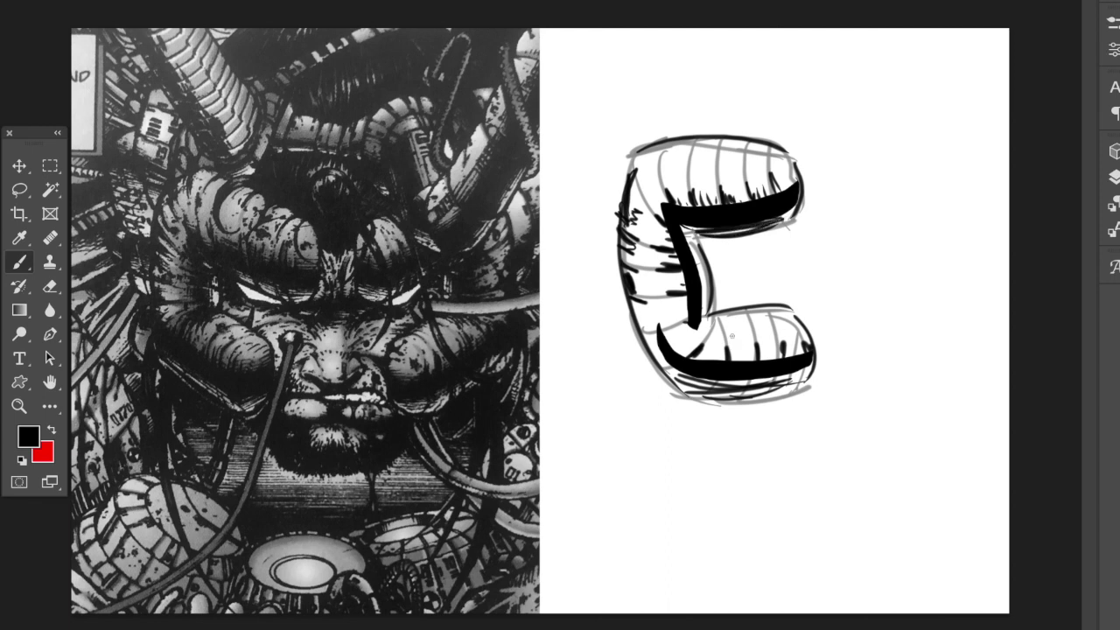
Add short hatching strokes to the lower arm and the upper arm's top edge, and rework the lower back outline
mouse_move(731, 357)
left_mouse_down()
mouse_move(728, 341)
mouse_move(714, 340)
left_mouse_up()
left_click_drag(707, 359, 704, 352)
left_click_drag(684, 358, 689, 345)
left_click_drag(671, 353, 679, 344)
mouse_move(764, 315)
left_mouse_down()
mouse_move(759, 329)
mouse_move(732, 333)
left_mouse_up()
mouse_move(693, 143)
left_mouse_down()
mouse_move(720, 150)
mouse_move(746, 164)
left_mouse_up()
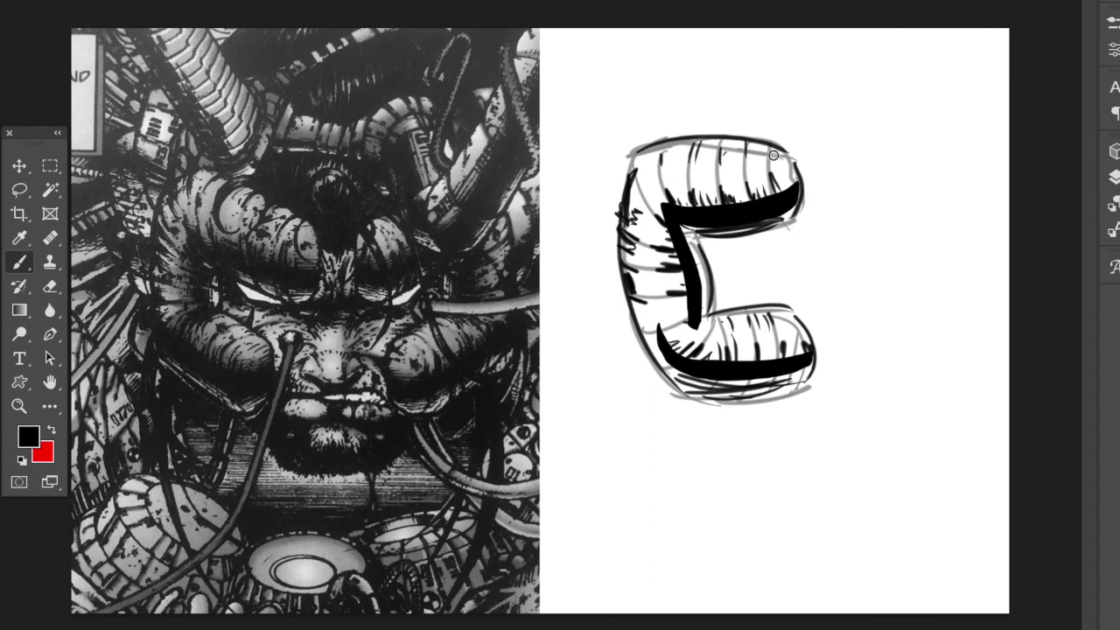
mouse_move(659, 142)
left_mouse_down()
mouse_move(653, 167)
mouse_move(648, 154)
mouse_move(665, 160)
left_mouse_up()
left_click_drag(655, 361, 725, 400)
Draw slanted eye lines inside the C-shape's opening and roughen the black shadow edges with short dense strokes
mouse_move(727, 236)
left_mouse_down()
mouse_move(797, 250)
mouse_move(758, 265)
left_mouse_up()
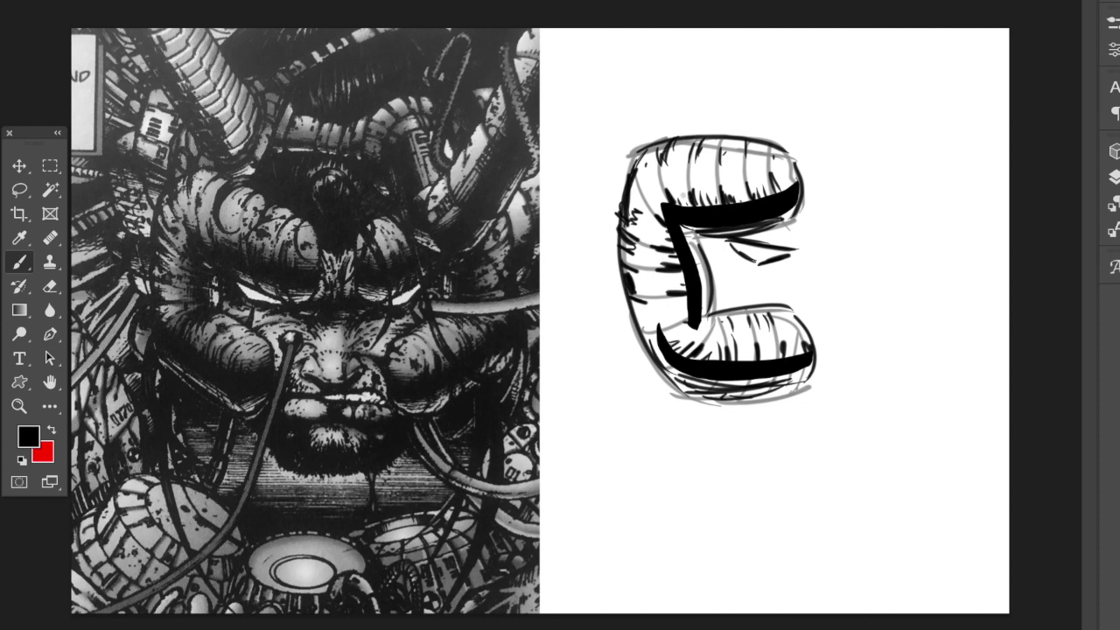
mouse_move(670, 203)
left_mouse_down()
mouse_move(661, 221)
mouse_move(682, 312)
mouse_move(667, 229)
mouse_move(678, 198)
mouse_move(715, 207)
mouse_move(795, 177)
mouse_move(760, 219)
left_mouse_up()
mouse_move(663, 343)
left_mouse_down()
mouse_move(669, 316)
mouse_move(675, 343)
mouse_move(665, 333)
mouse_move(695, 357)
mouse_move(810, 350)
mouse_move(776, 374)
mouse_move(663, 348)
mouse_move(641, 341)
mouse_move(633, 304)
mouse_move(674, 387)
mouse_move(796, 374)
mouse_move(770, 404)
mouse_move(740, 403)
left_mouse_up()
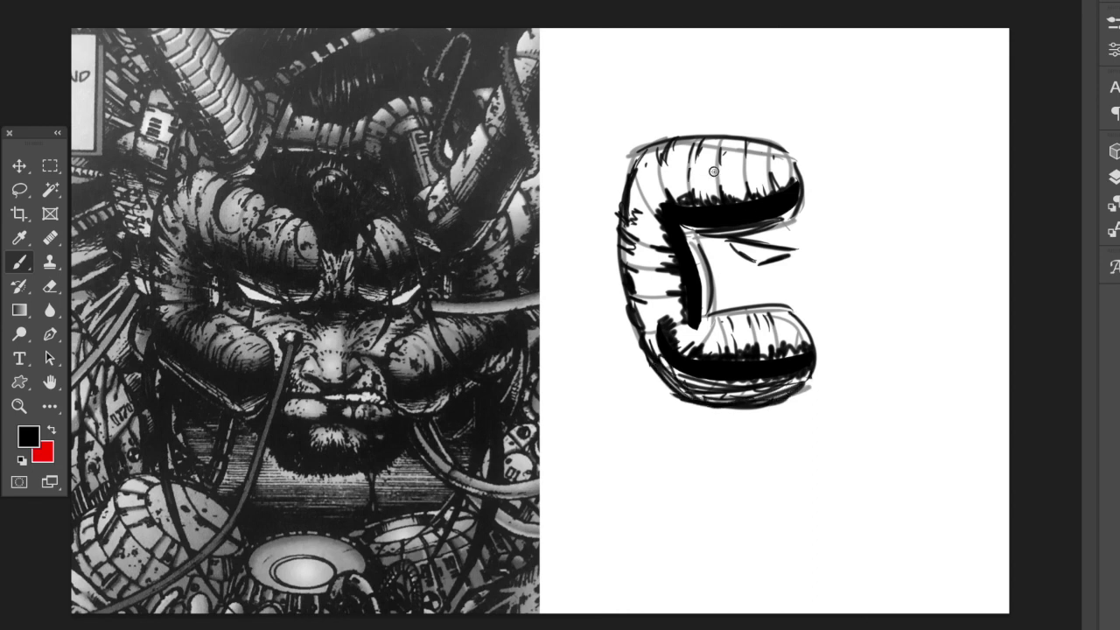
Scatter small crack and scratch marks over the upper arm and the C-shape's back
mouse_move(742, 166)
left_mouse_down()
mouse_move(733, 184)
mouse_move(751, 183)
left_mouse_up()
mouse_move(641, 177)
left_mouse_down()
mouse_move(654, 203)
mouse_move(639, 219)
mouse_move(643, 206)
mouse_move(664, 255)
mouse_move(651, 259)
left_mouse_up()
mouse_move(656, 298)
left_mouse_down()
mouse_move(663, 304)
mouse_move(651, 279)
left_mouse_up()
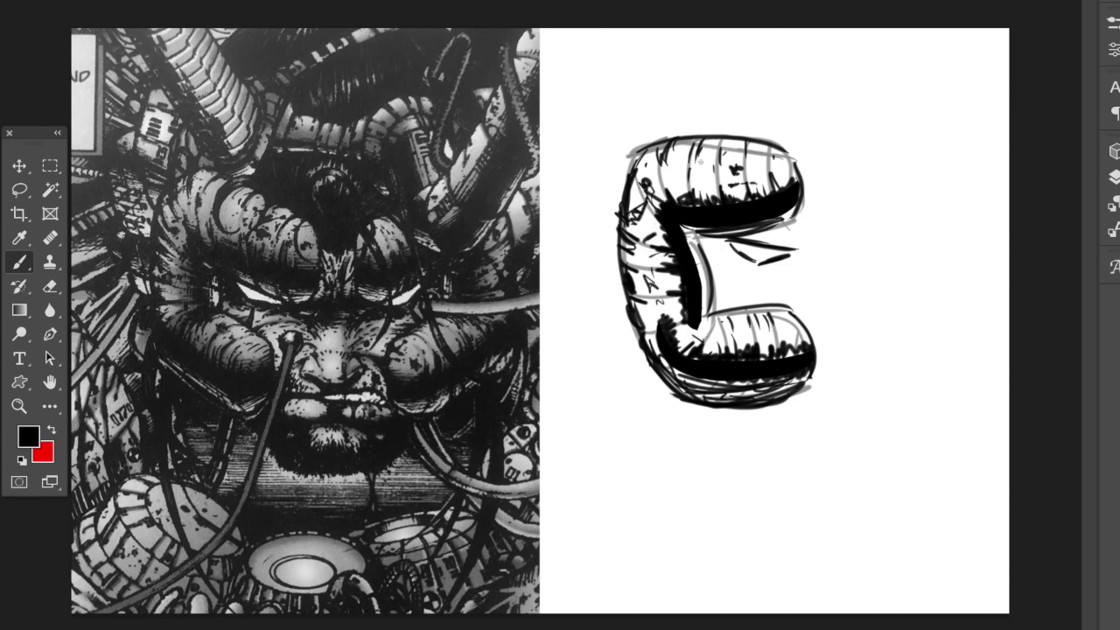
Hatch around the eye and flick rough strokes over the C-shape's top edge
mouse_move(732, 251)
left_mouse_down()
mouse_move(751, 271)
mouse_move(786, 236)
mouse_move(767, 270)
mouse_move(725, 257)
mouse_move(755, 275)
left_mouse_up()
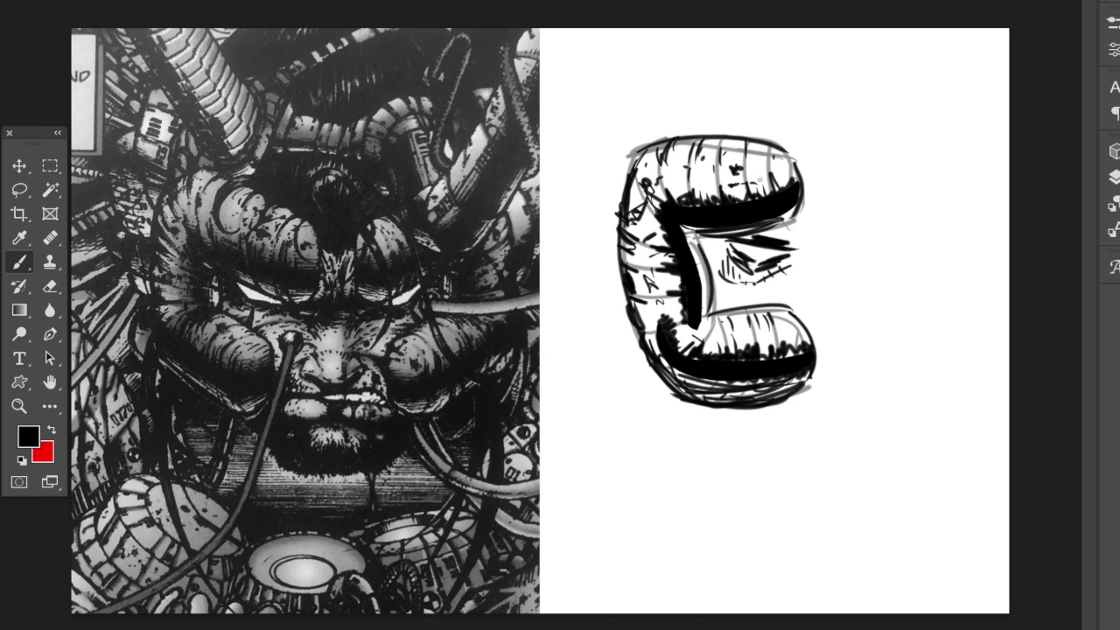
mouse_move(723, 124)
left_mouse_down()
mouse_move(700, 163)
mouse_move(711, 142)
left_mouse_up()
left_click_drag(766, 127, 772, 163)
mouse_move(706, 122)
left_mouse_down()
mouse_move(669, 159)
mouse_move(604, 161)
left_mouse_up()
Build up the outer end of the brow line and ink a thick bent stroke below the C-shape
mouse_move(798, 246)
left_mouse_down()
mouse_move(830, 226)
mouse_move(819, 238)
mouse_move(826, 218)
mouse_move(798, 222)
left_mouse_up()
left_click_drag(793, 241, 775, 239)
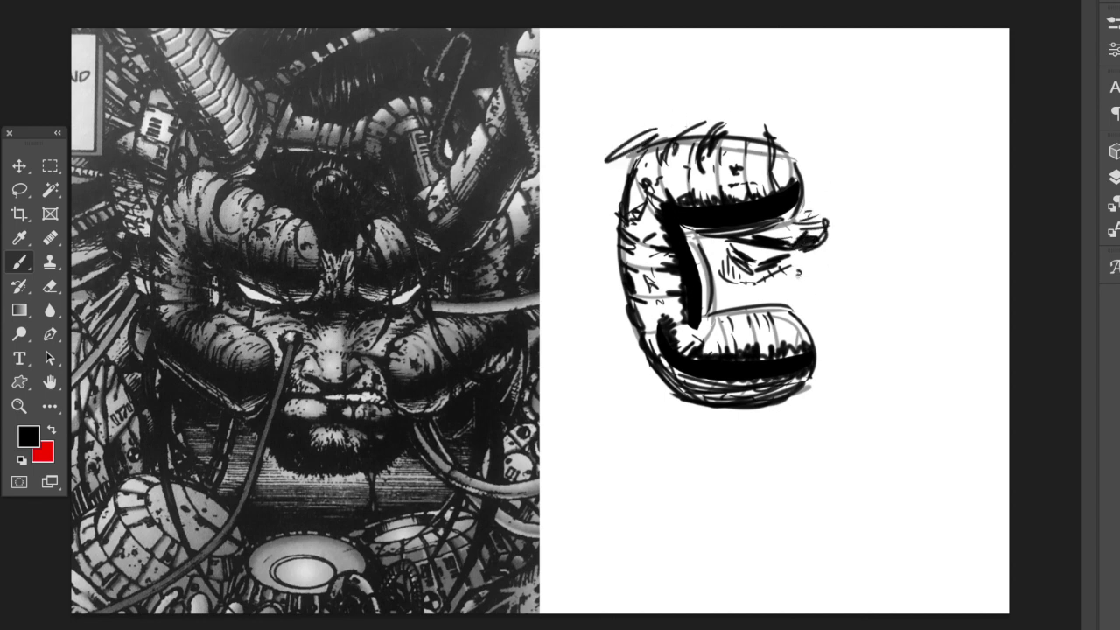
mouse_move(754, 411)
left_mouse_down()
mouse_move(783, 442)
mouse_move(836, 455)
mouse_move(774, 443)
mouse_move(850, 451)
left_mouse_up()
left_click_drag(772, 432, 807, 446)
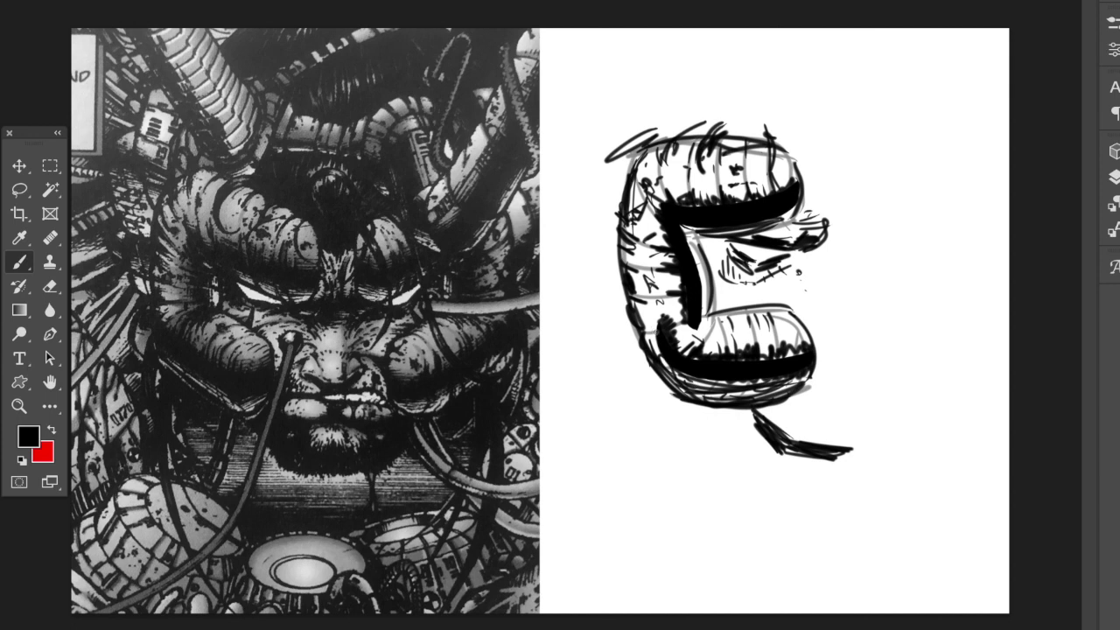
Thicken the C-shape's outer back contour and add fine cross-hatching to its upper and lower arms
mouse_move(646, 324)
left_mouse_down()
mouse_move(629, 219)
mouse_move(634, 173)
left_mouse_up()
left_click_drag(656, 343, 635, 187)
left_click_drag(716, 175, 767, 175)
mouse_move(782, 314)
left_mouse_down()
mouse_move(793, 327)
mouse_move(782, 328)
left_mouse_up()
left_click_drag(732, 331, 742, 333)
left_click_drag(750, 334, 806, 332)
left_click_drag(781, 345, 803, 324)
left_click_drag(669, 196, 711, 194)
mouse_move(647, 182)
left_mouse_down()
mouse_move(700, 177)
mouse_move(686, 171)
left_mouse_up()
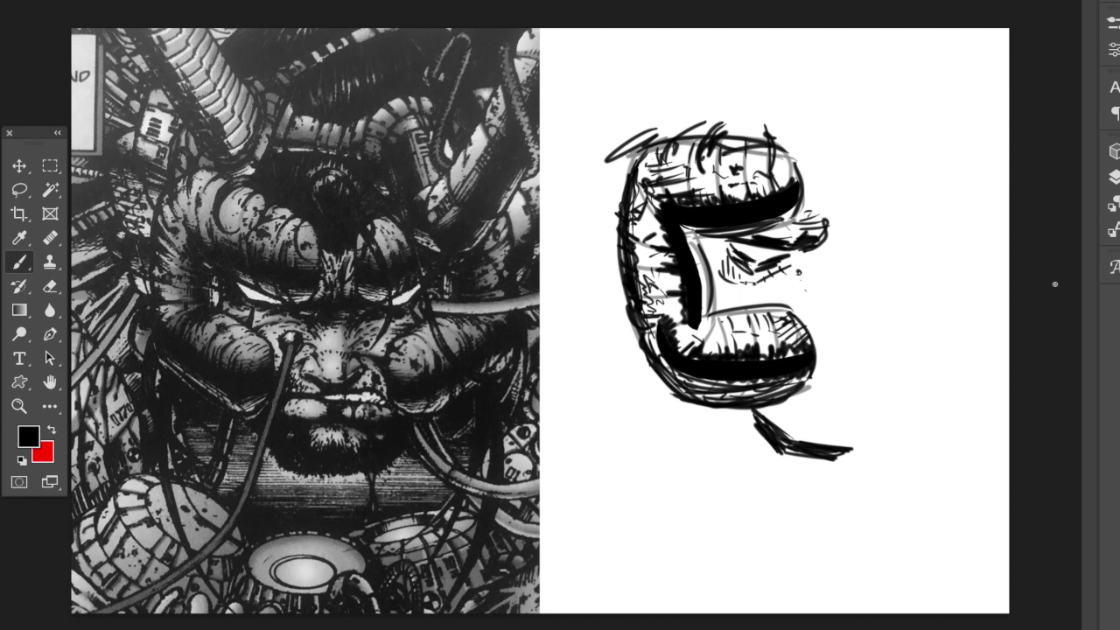
left_click(1113, 177)
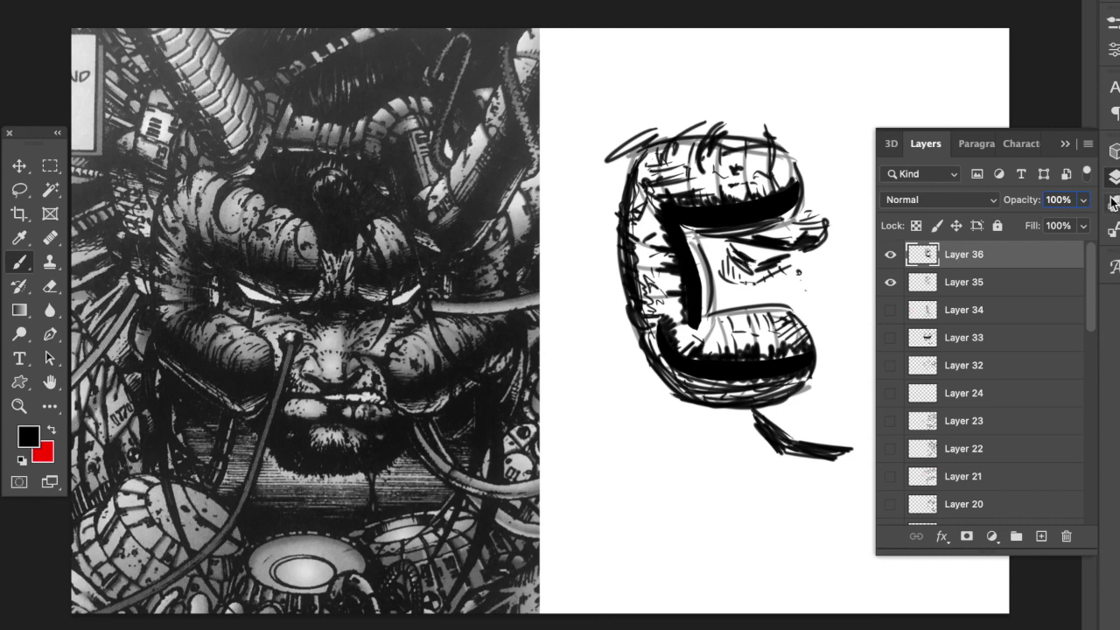
left_click(1114, 176)
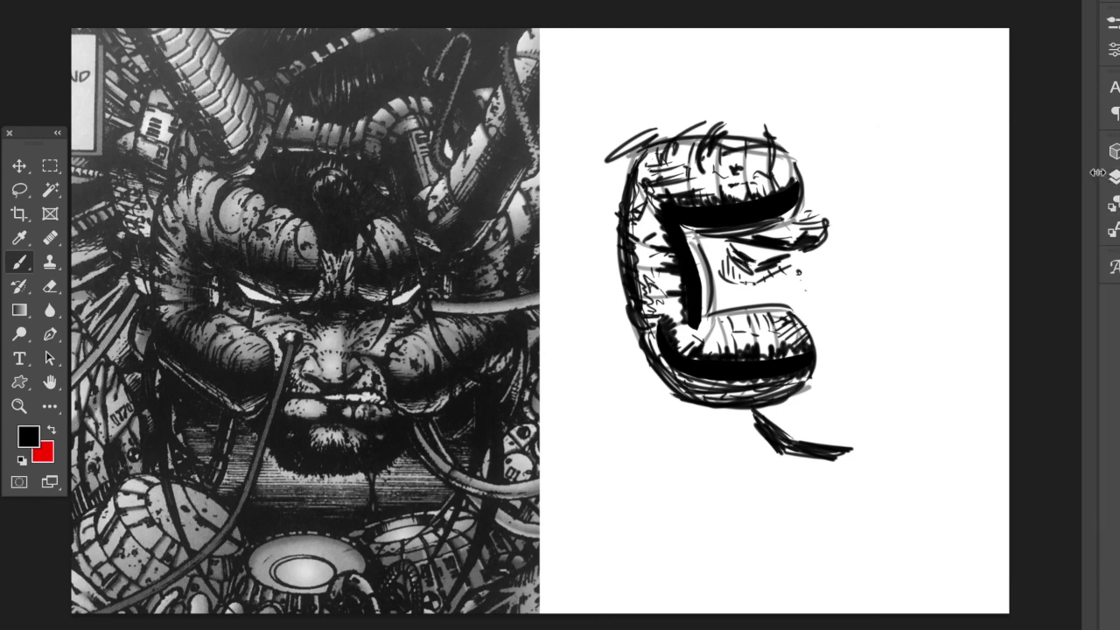